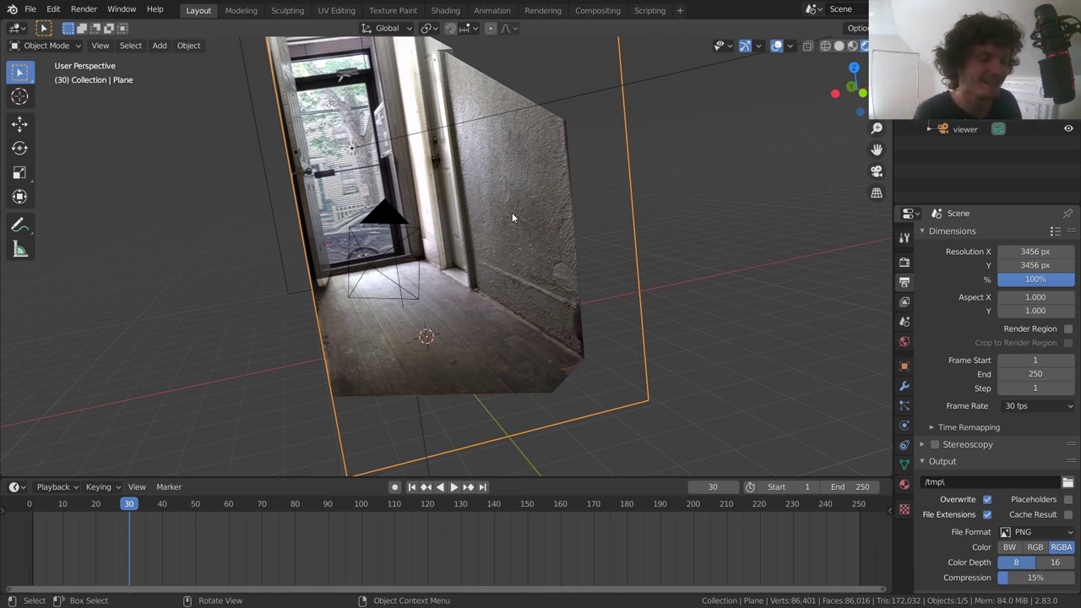
Step: Compare the hallway model's plain geometry in solid shading with its textured rendered view
{"action": "middle_click_drag", "start_coordinate": [510, 170], "coordinate": [493, 176]}
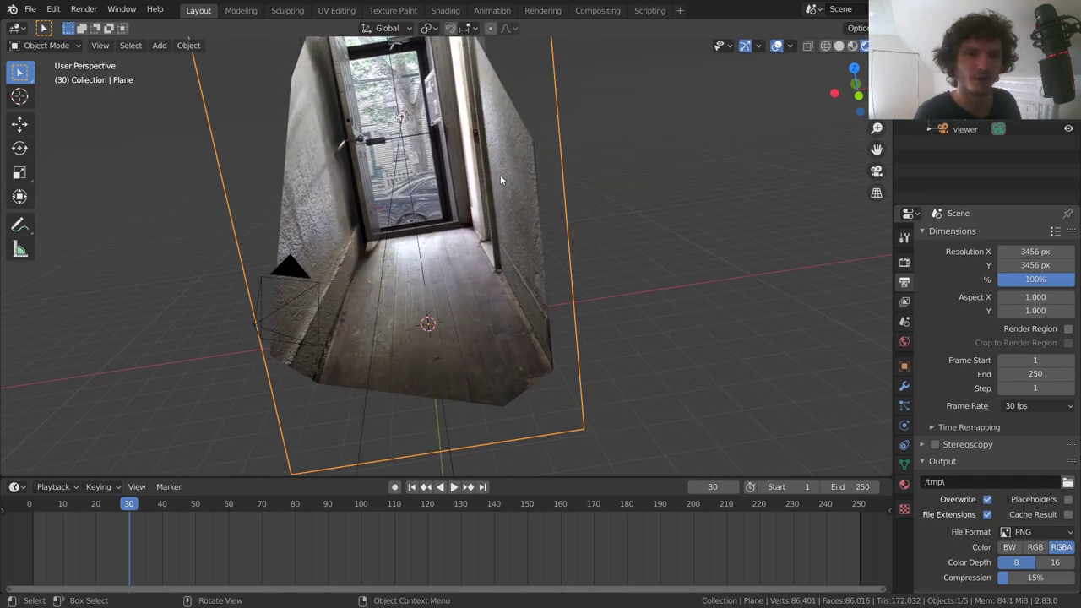
{"action": "left_click", "coordinate": [838, 47]}
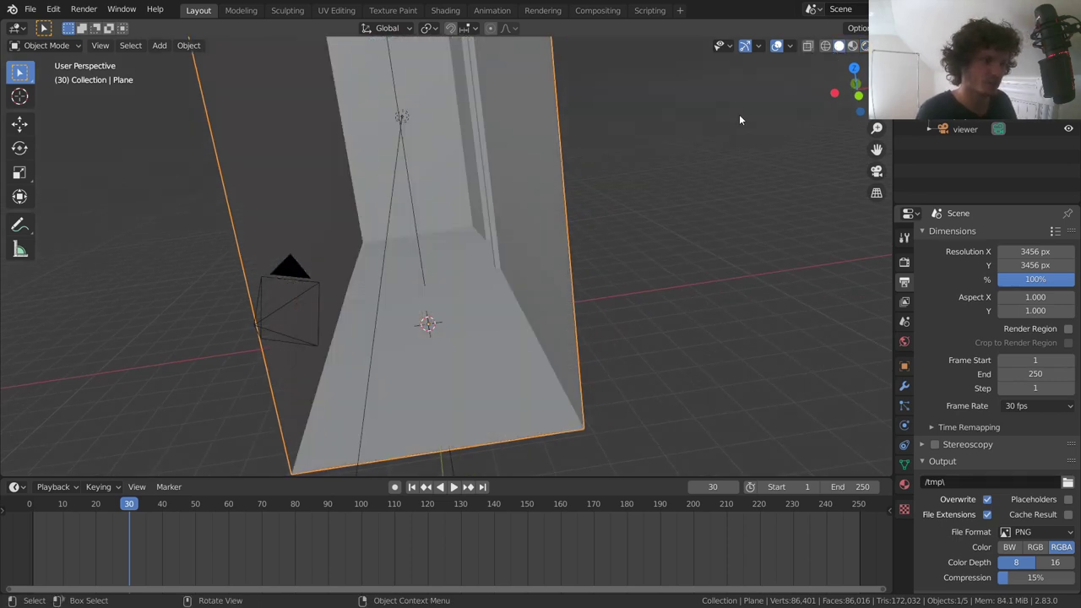
{"action": "middle_click_drag", "start_coordinate": [454, 145], "coordinate": [451, 148]}
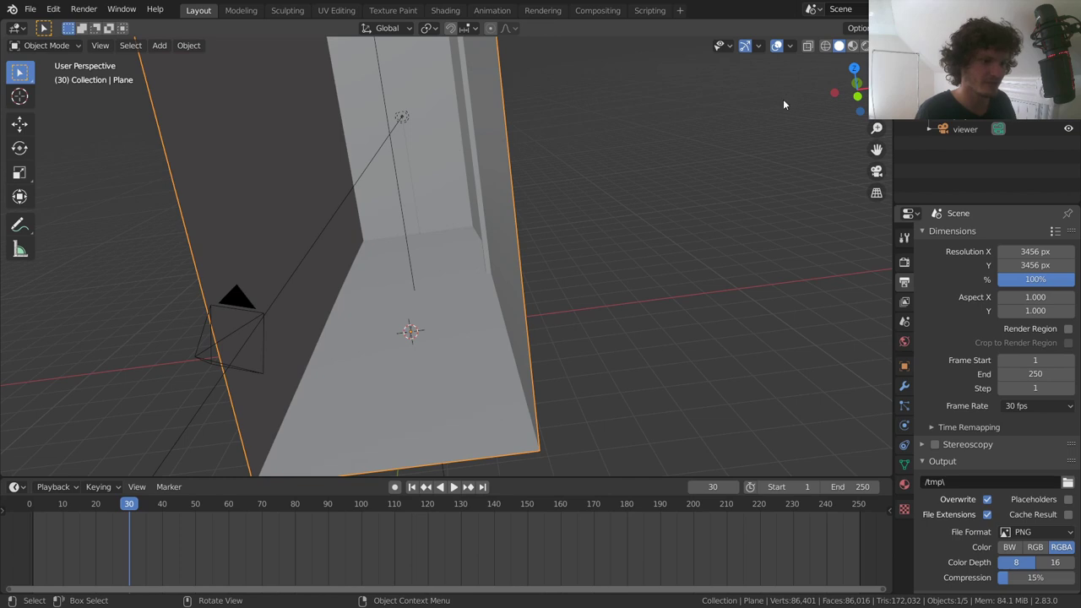
{"action": "left_click", "coordinate": [864, 47]}
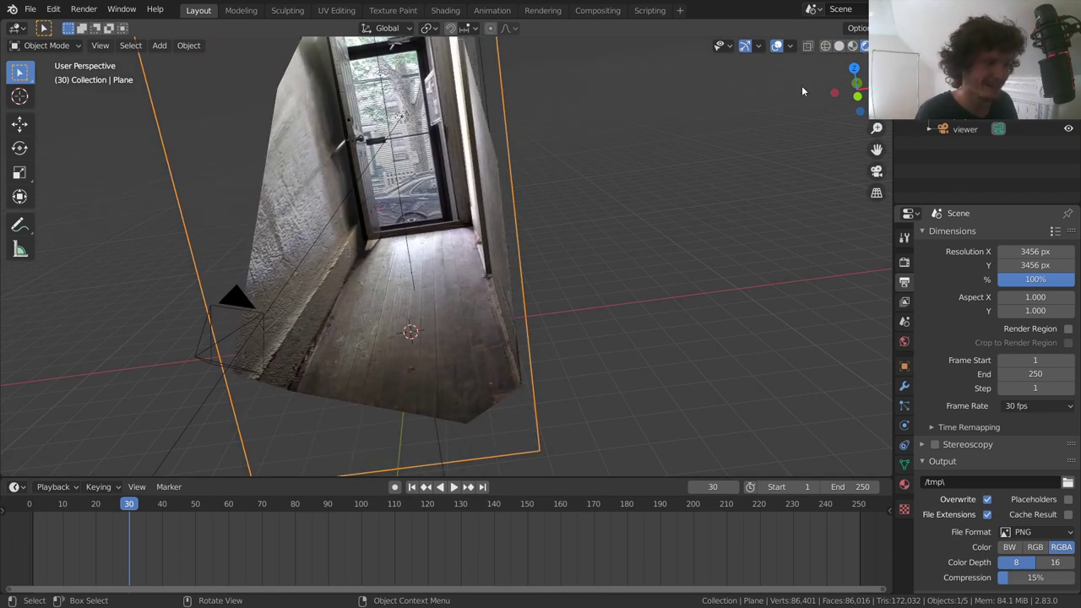
Step: Move the viewer camera about 0.68 m along X, then lower it about 0.15 m while looking through it
{"action": "left_click", "coordinate": [240, 301]}
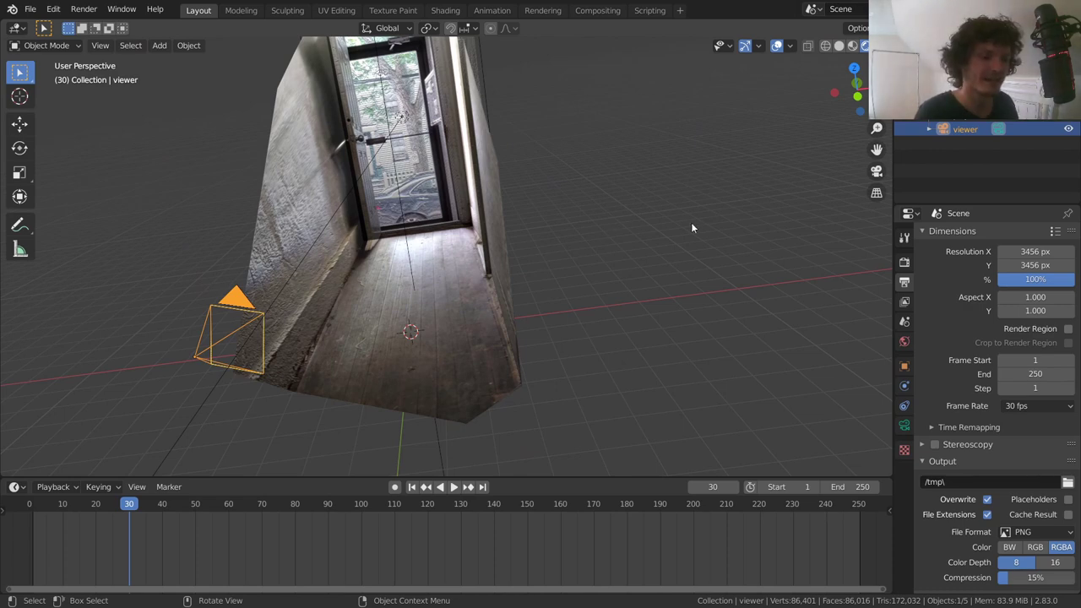
{"action": "left_click", "coordinate": [953, 114]}
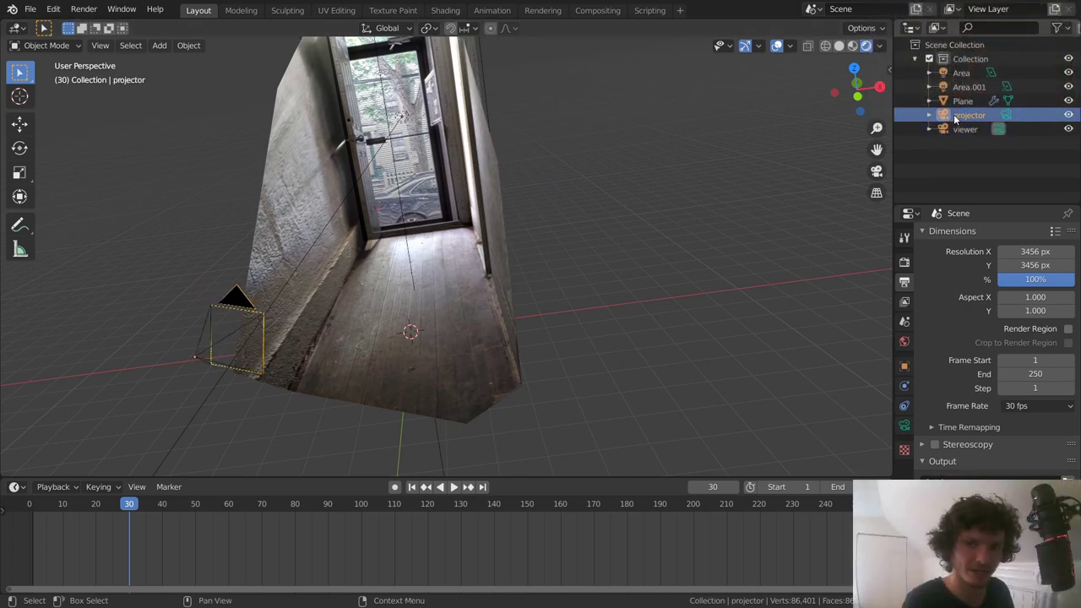
{"action": "left_click", "coordinate": [960, 126]}
{"action": "left_click_drag", "start_coordinate": [252, 331], "coordinate": [293, 331]}
{"action": "left_click", "coordinate": [877, 173]}
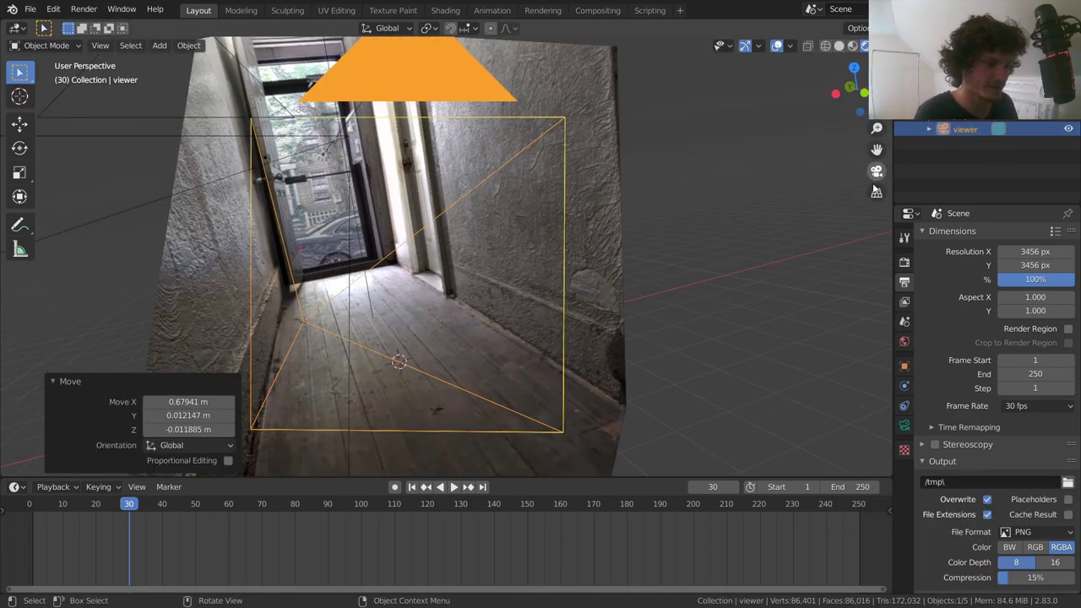
{"action": "key", "text": "g"}
{"action": "left_click", "coordinate": [539, 260]}
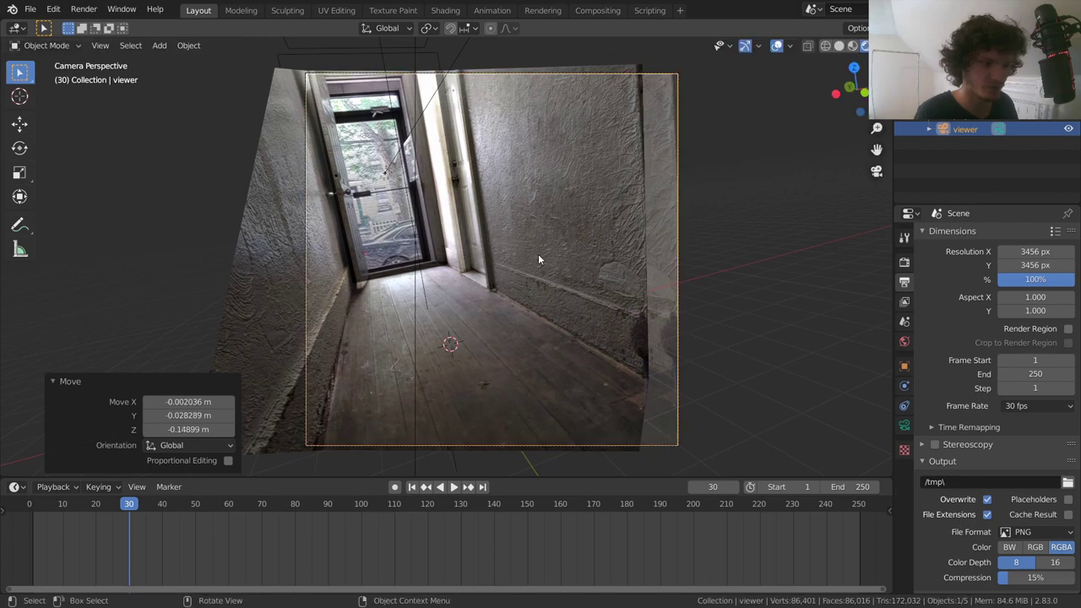
Step: Try moving the projector camera across the hallway, then undo the moves of both cameras
{"action": "middle_click_drag", "start_coordinate": [532, 256], "coordinate": [245, 272]}
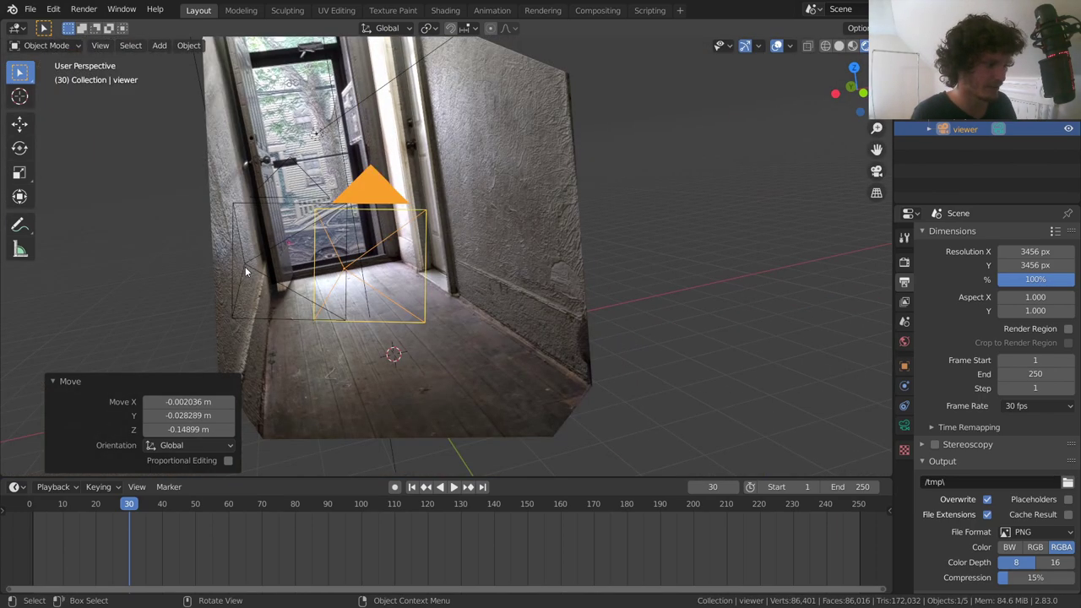
{"action": "left_click", "coordinate": [245, 272]}
{"action": "key", "text": "g"}
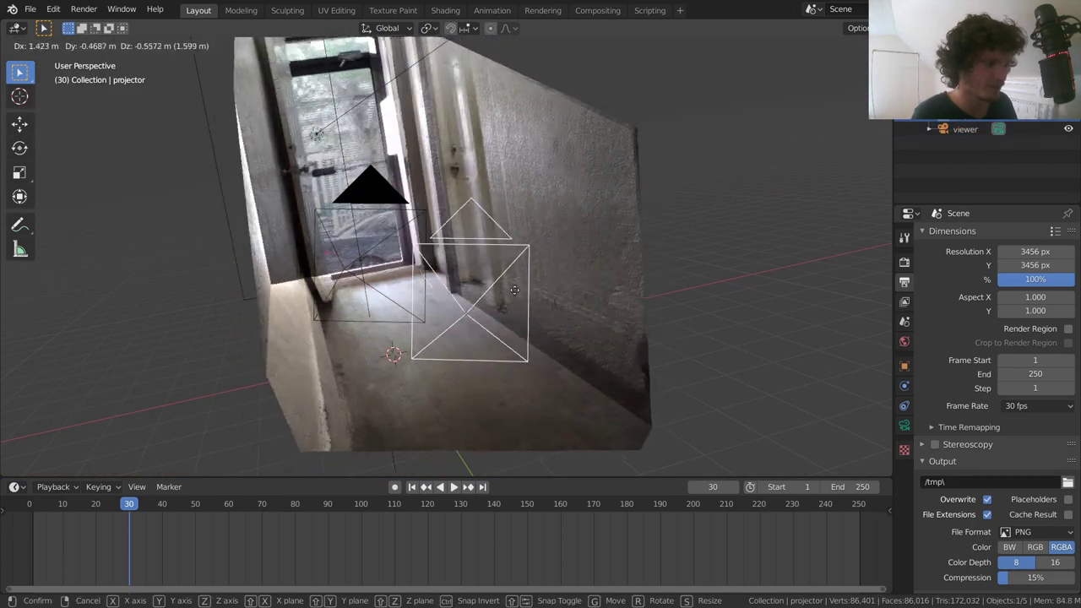
{"action": "left_click", "coordinate": [511, 294]}
{"action": "key", "text": "ctrl+z"}
{"action": "key", "text": "ctrl+z"}
{"action": "key", "text": "ctrl+z"}
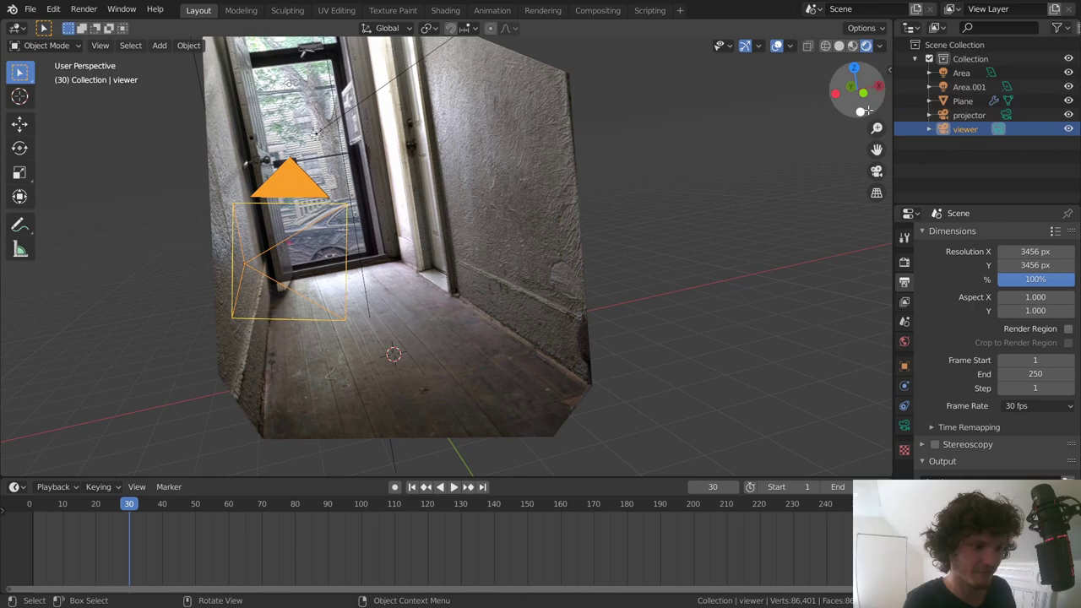
Step: Delete all objects in the scene from the front view and save the file
{"action": "key", "text": "KP_1"}
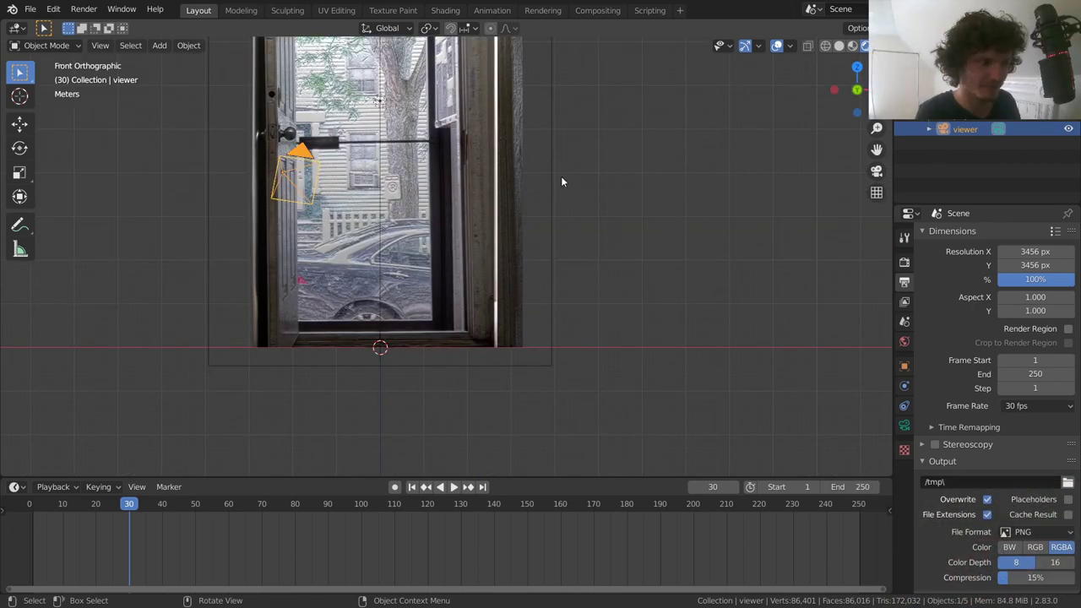
{"action": "scroll", "coordinate": [502, 232], "scroll_direction": "down", "scroll_amount": 3}
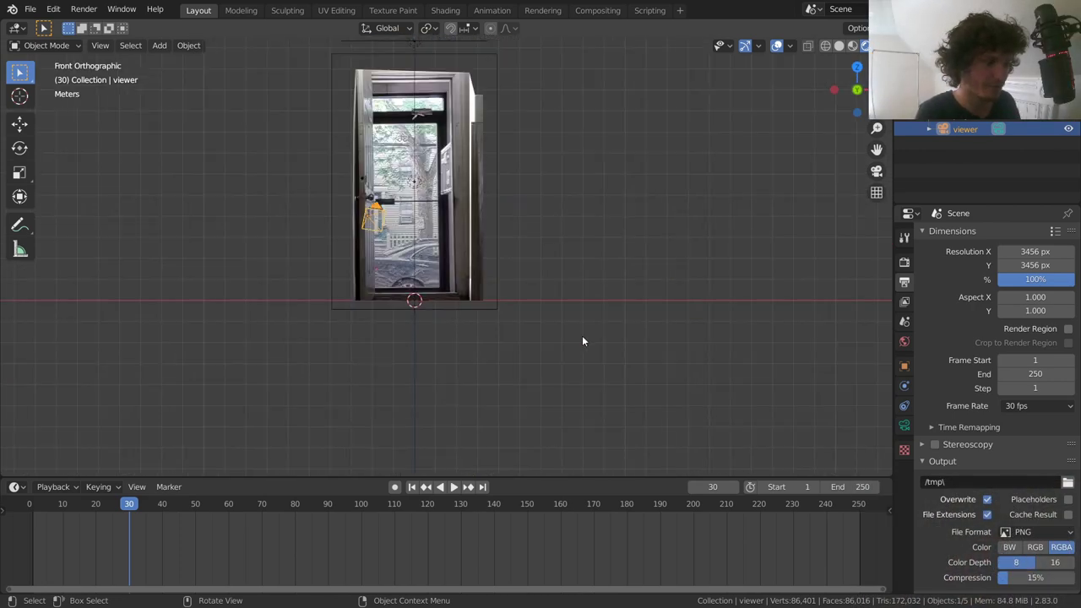
{"action": "left_click_drag", "start_coordinate": [575, 330], "coordinate": [272, 69]}
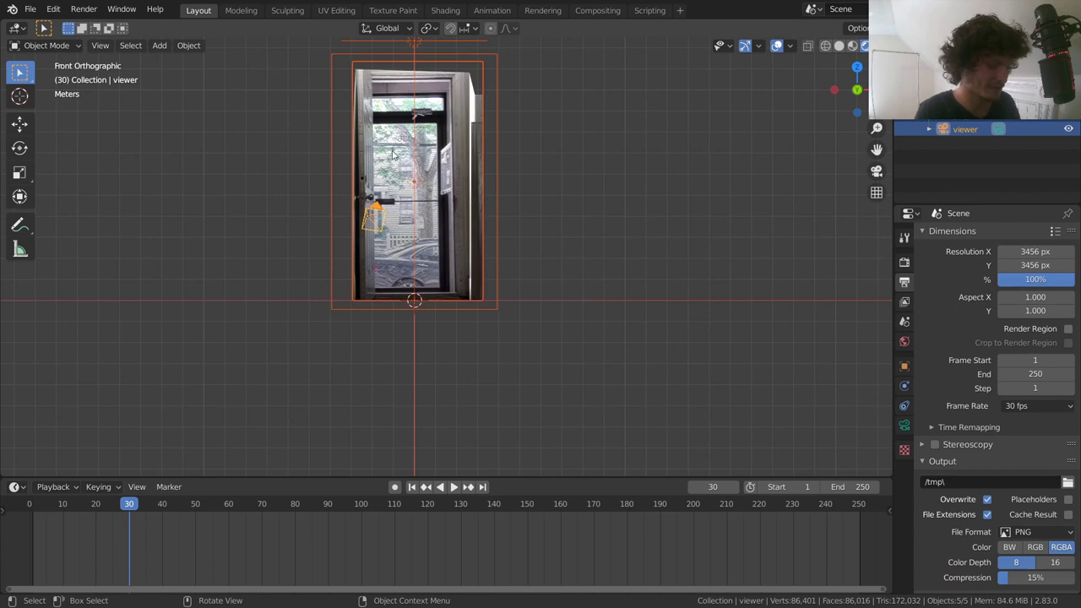
{"action": "key", "text": "Delete"}
{"action": "key", "text": "ctrl+s"}
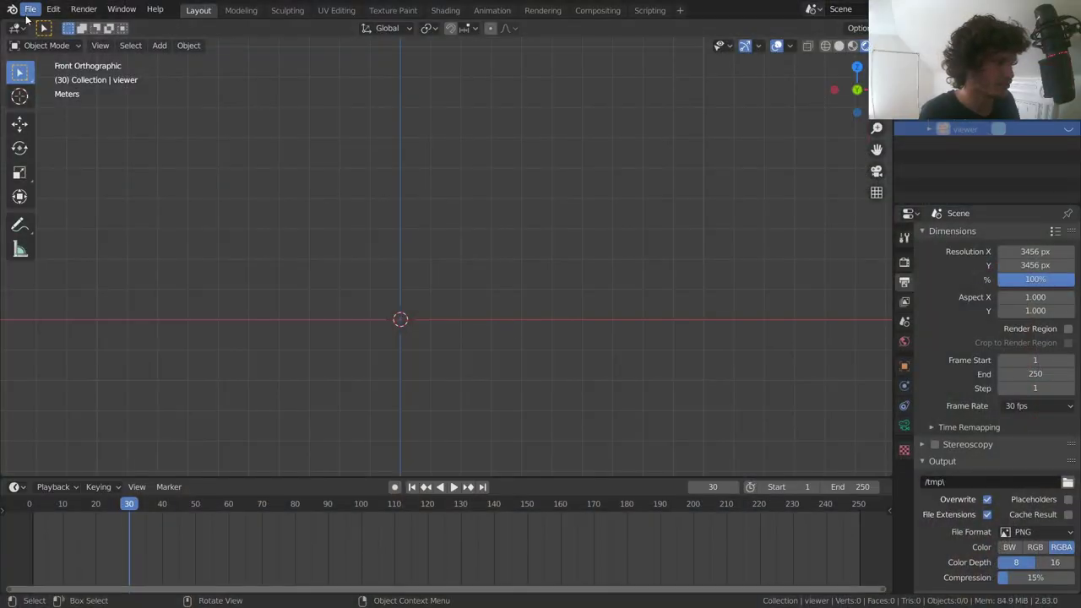
Step: Check the add-on preferences for the "extra" and "anim" add-ons, then close the preferences
{"action": "left_click", "coordinate": [54, 12]}
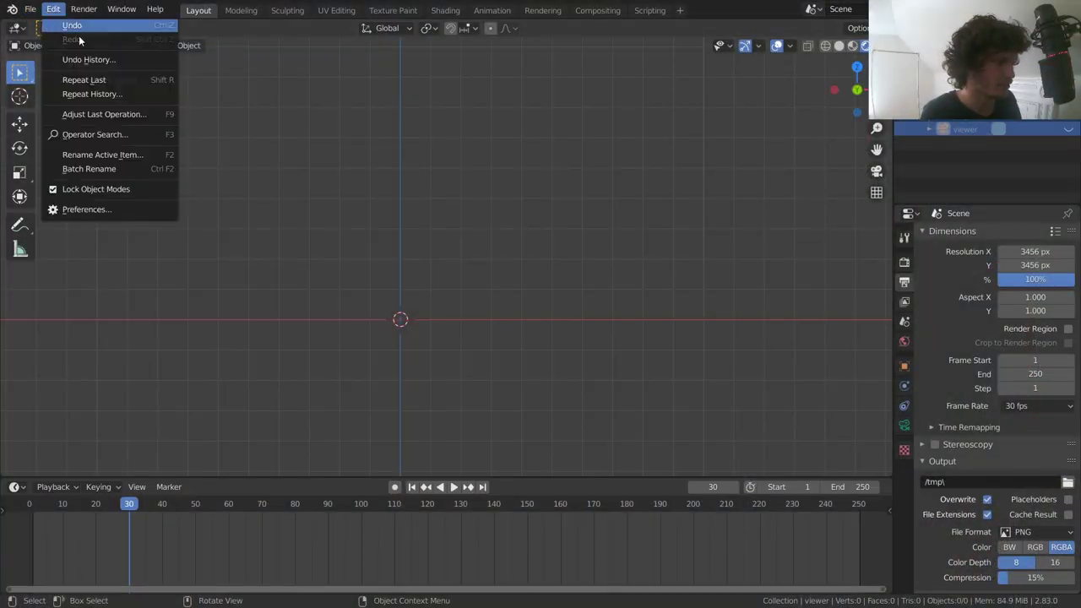
{"action": "left_click", "coordinate": [93, 210]}
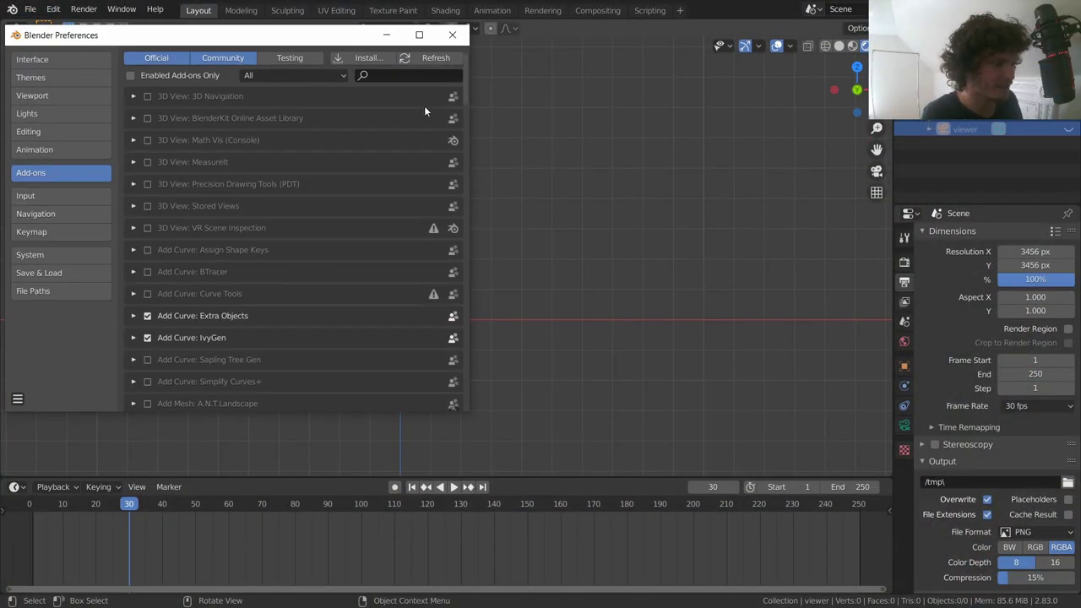
{"action": "type", "text": "extra"}
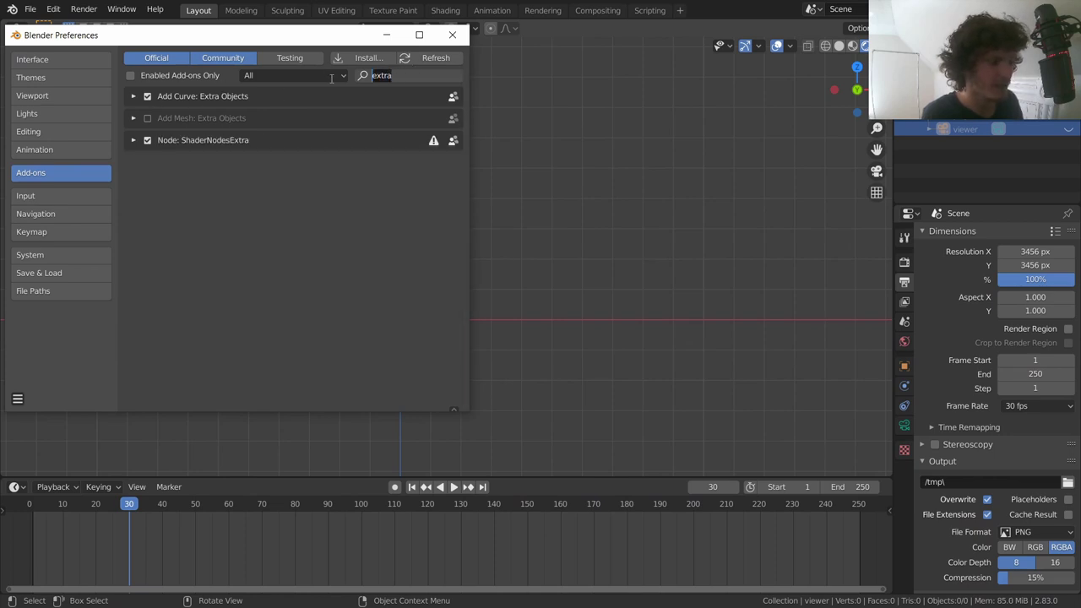
{"action": "type", "text": "anim"}
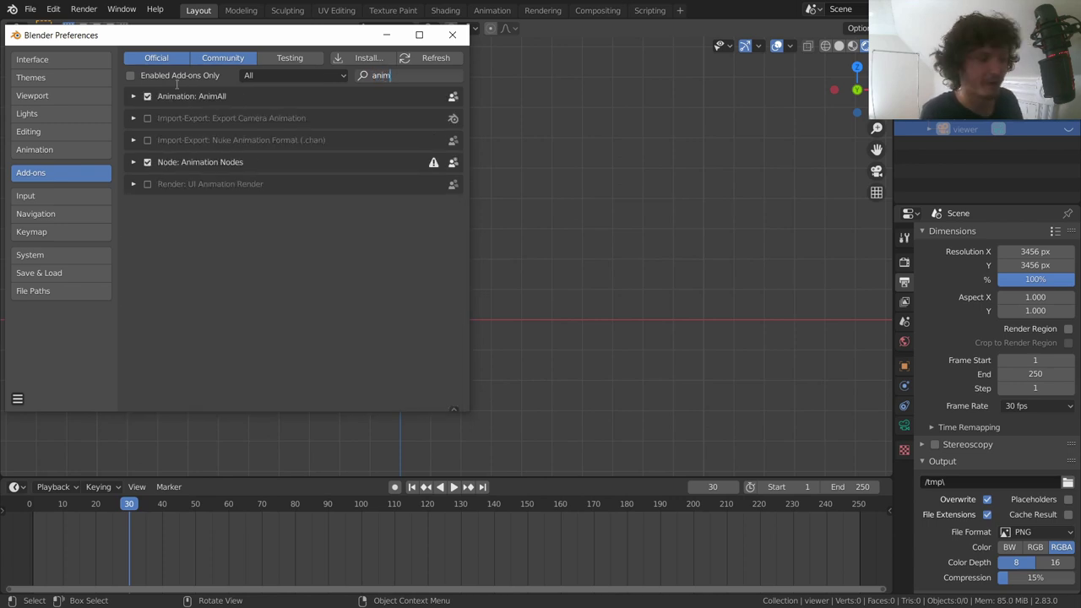
{"action": "left_click", "coordinate": [453, 38]}
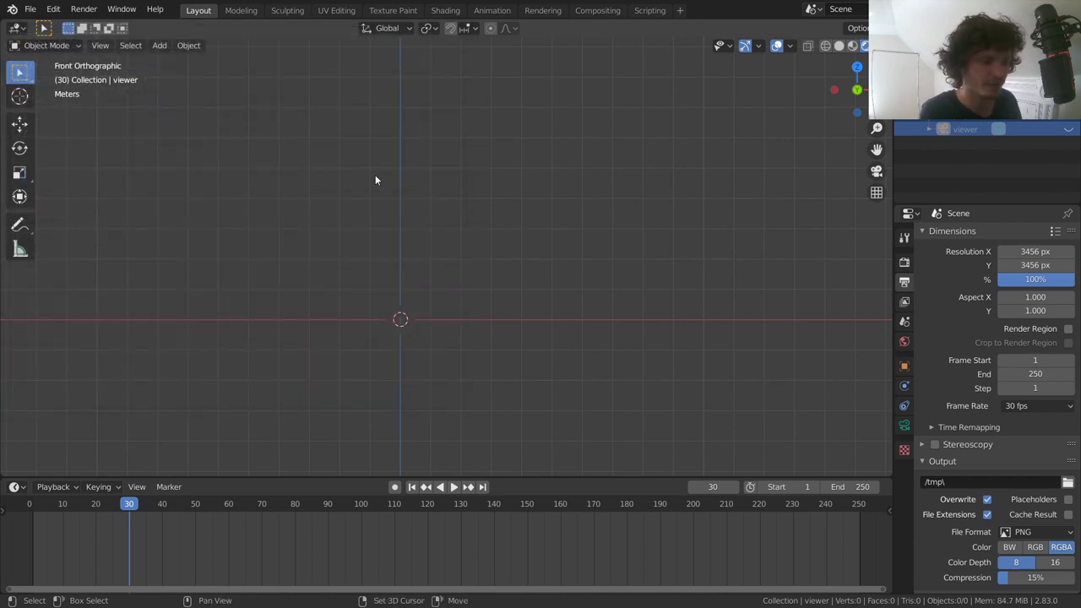
Step: Add an Archemedian spiral curve at the world origin
{"action": "key", "text": "shift+a"}
{"action": "mouse_move", "coordinate": [375, 175]}
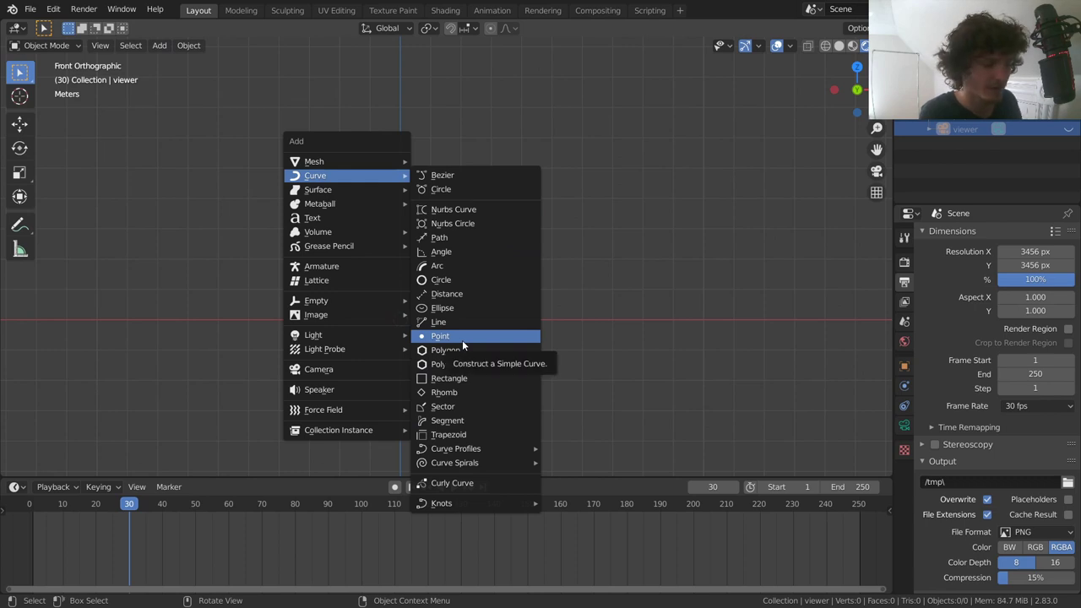
{"action": "mouse_move", "coordinate": [465, 467]}
{"action": "left_click", "coordinate": [609, 466]}
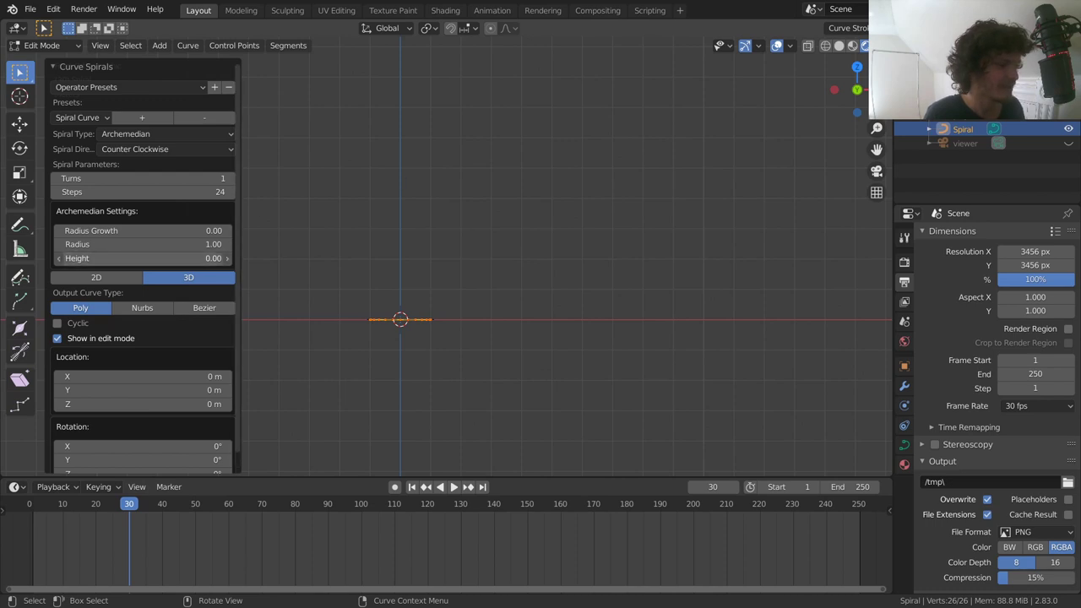
Step: Set the spiral's height to 0.95
{"action": "middle_click_drag", "start_coordinate": [292, 290], "coordinate": [445, 305]}
{"action": "scroll", "coordinate": [432, 318], "scroll_direction": "up", "scroll_amount": 4}
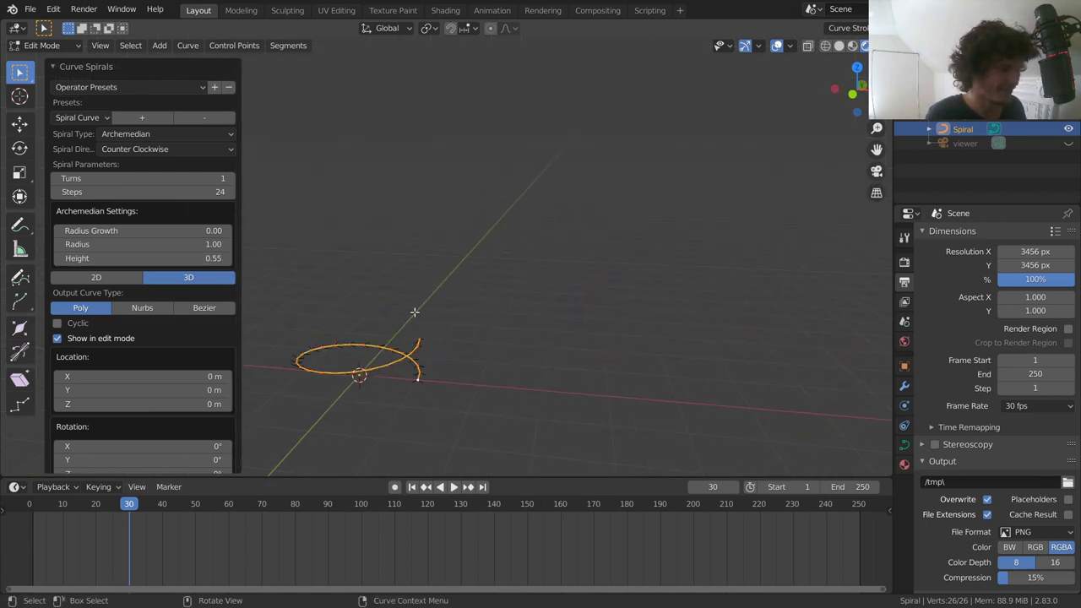
{"action": "key", "text": "Return"}
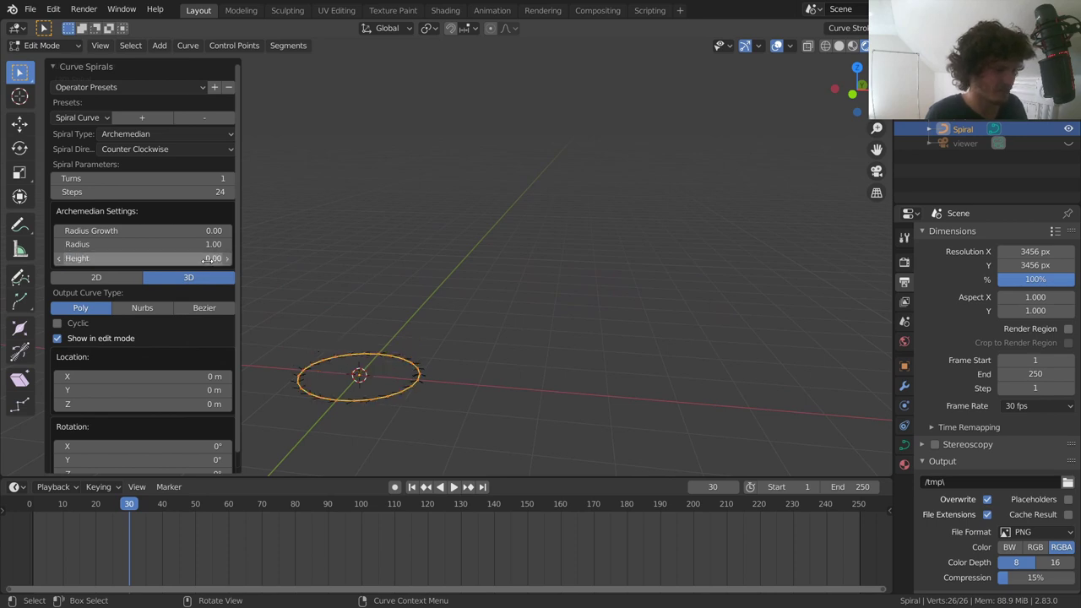
{"action": "left_click_drag", "start_coordinate": [143, 257], "coordinate": [394, 251]}
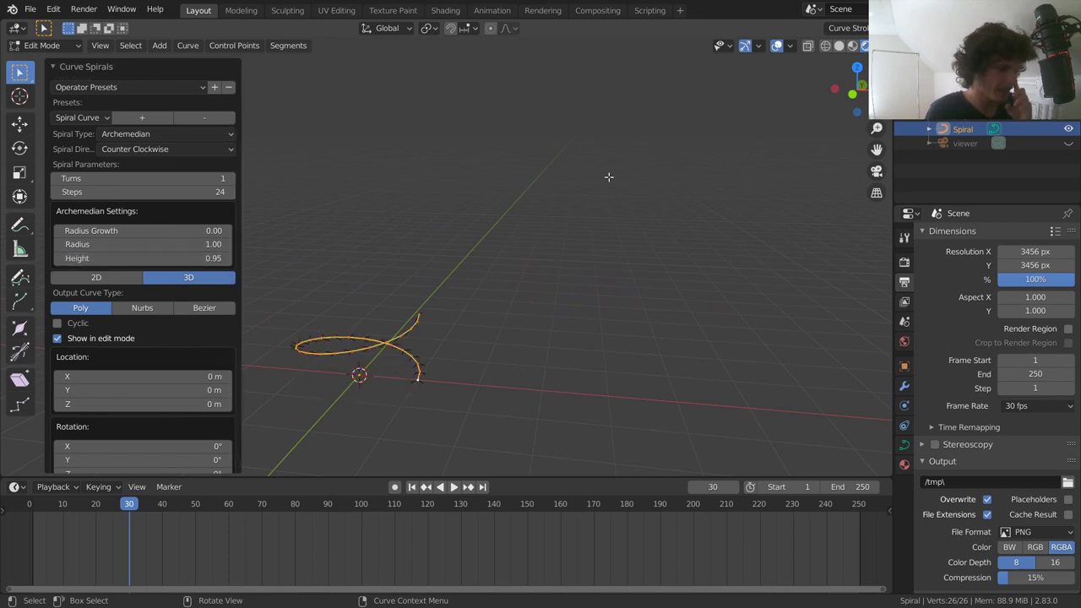
Step: Set the spiral's steps to 50, checking its shape from the side, and return to Object Mode
{"action": "key", "text": "KP_3"}
{"action": "scroll", "coordinate": [542, 253], "scroll_direction": "up", "scroll_amount": 4}
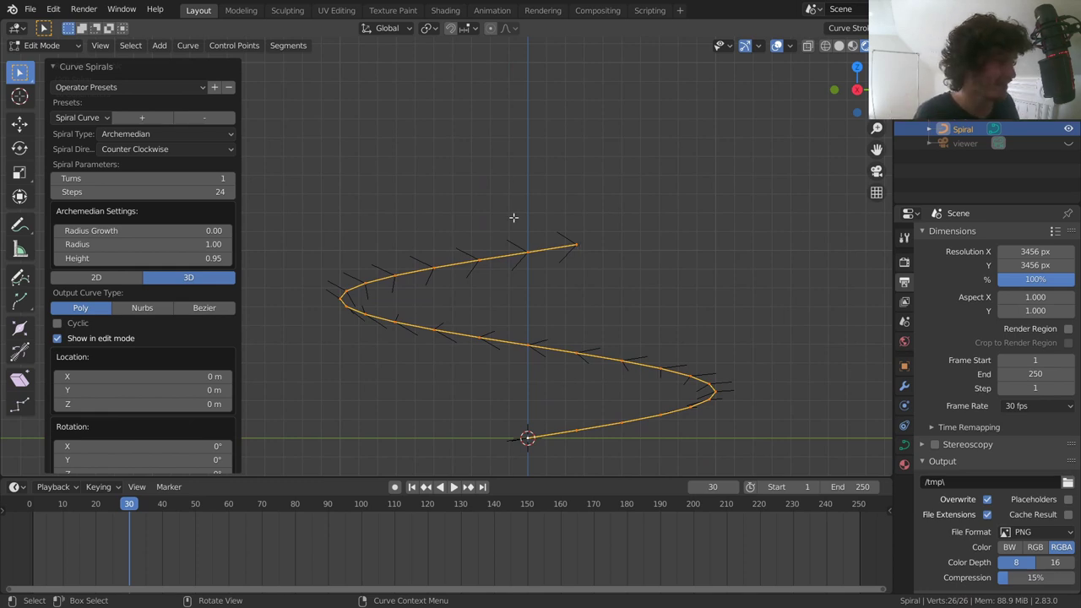
{"action": "left_click_drag", "start_coordinate": [127, 192], "coordinate": [144, 192]}
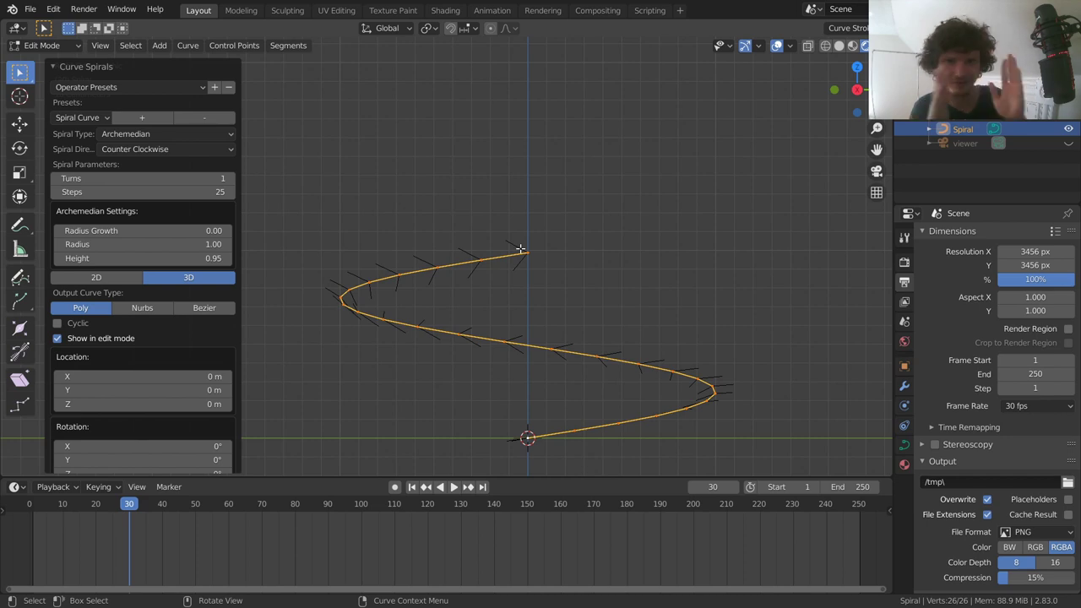
{"action": "mouse_move", "coordinate": [211, 192]}
{"action": "left_mouse_down"}
{"action": "mouse_move", "coordinate": [221, 192]}
{"action": "mouse_move", "coordinate": [203, 193]}
{"action": "left_mouse_up"}
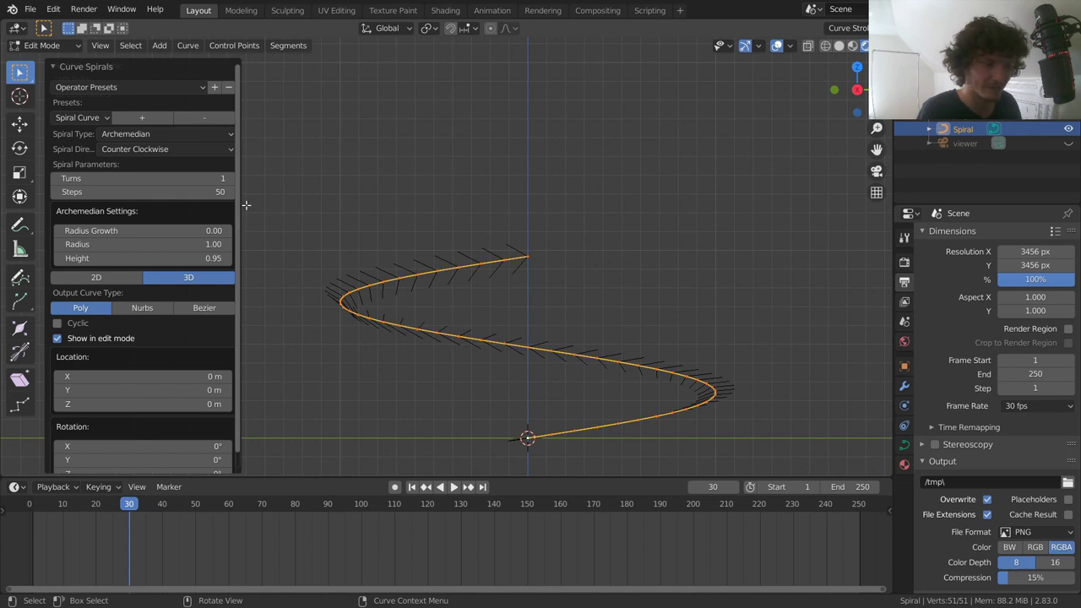
{"action": "key", "text": "Tab"}
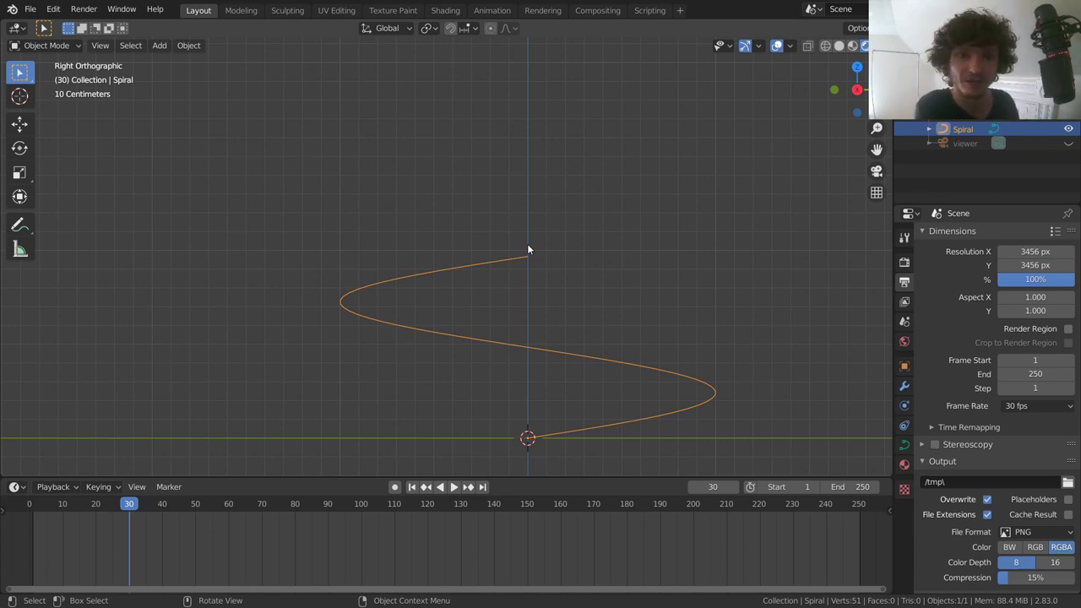
Step: Convert the spiral curve to a mesh
{"action": "mouse_move", "coordinate": [528, 246]}
{"action": "middle_mouse_down"}
{"action": "mouse_move", "coordinate": [540, 280]}
{"action": "mouse_move", "coordinate": [535, 233]}
{"action": "mouse_move", "coordinate": [546, 235]}
{"action": "middle_mouse_up"}
{"action": "key", "text": "F3"}
{"action": "type", "text": "conver to"}
{"action": "key", "text": "Down"}
{"action": "key", "text": "Return"}
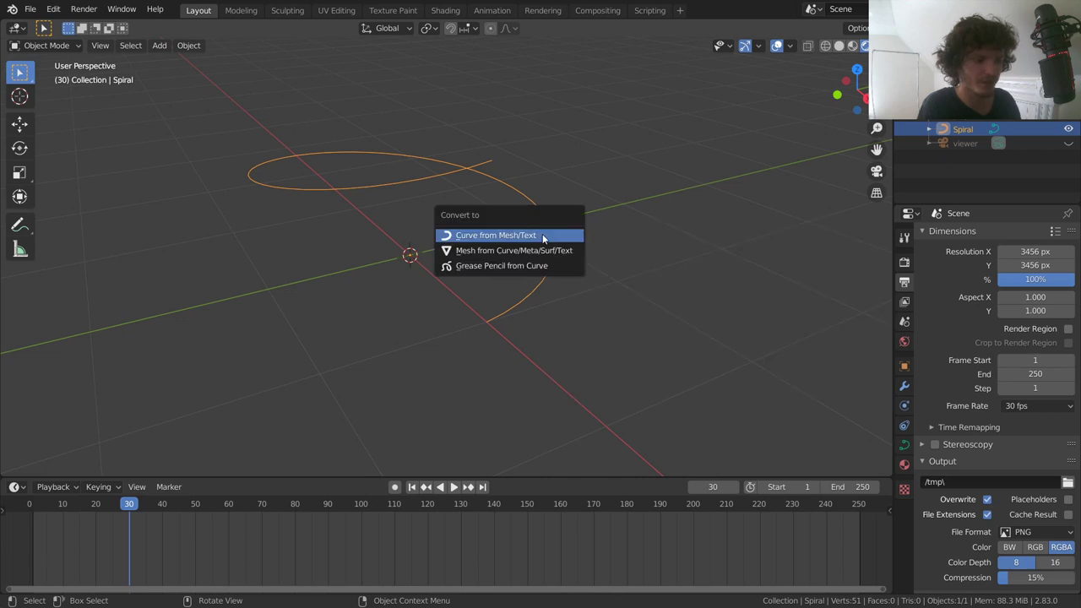
{"action": "left_click", "coordinate": [495, 252]}
Step: Extrude all the spiral mesh's vertices in place in Edit Mode, with zero offset
{"action": "middle_click_drag", "start_coordinate": [479, 194], "coordinate": [532, 241], "text": "shift"}
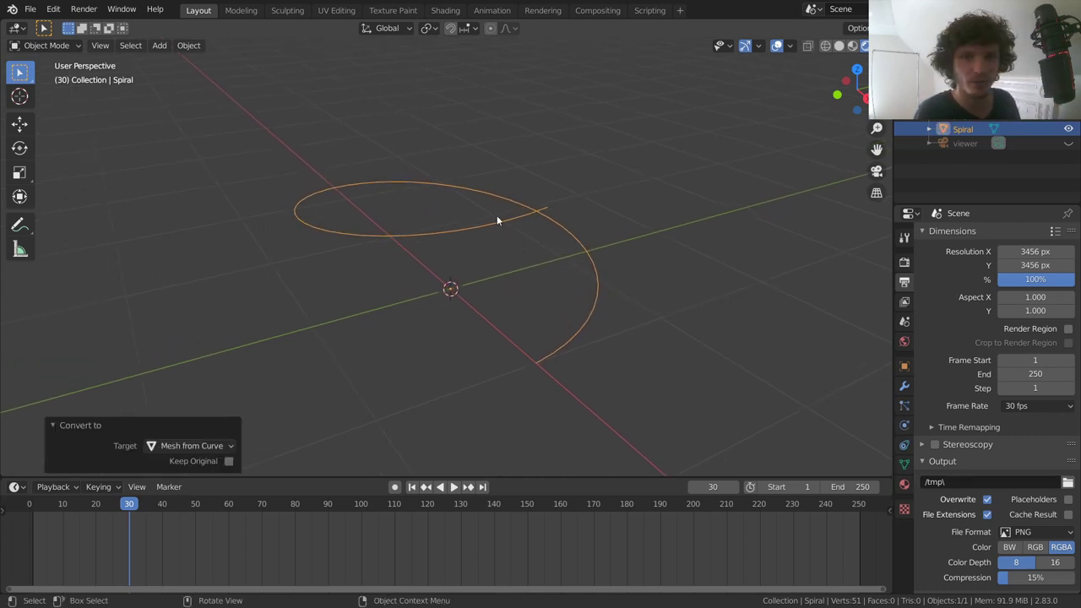
{"action": "key", "text": "Tab"}
{"action": "key", "text": "1"}
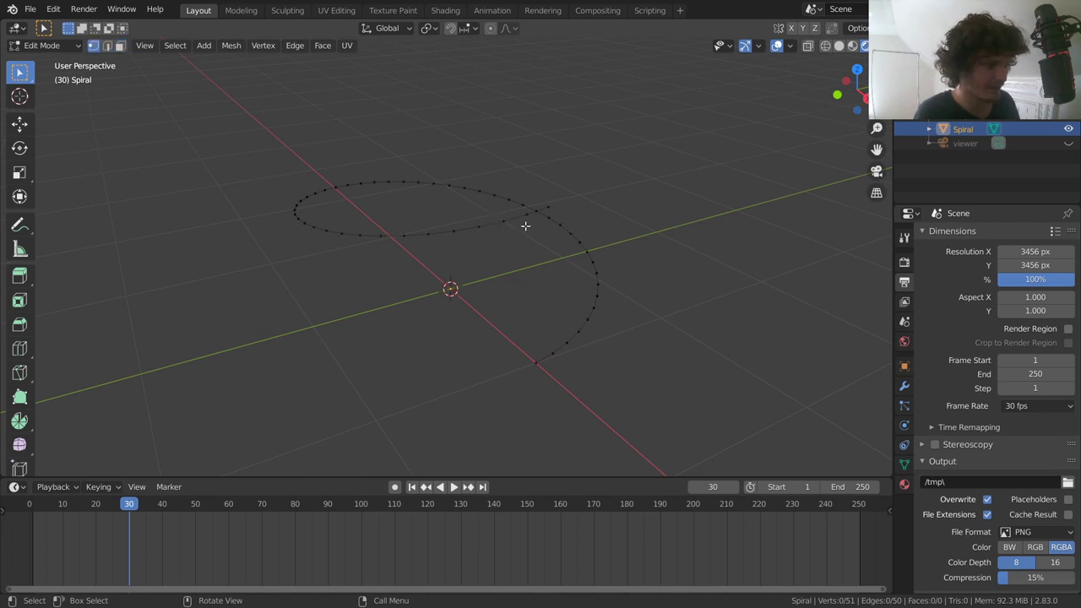
{"action": "left_click_drag", "start_coordinate": [478, 202], "coordinate": [528, 225]}
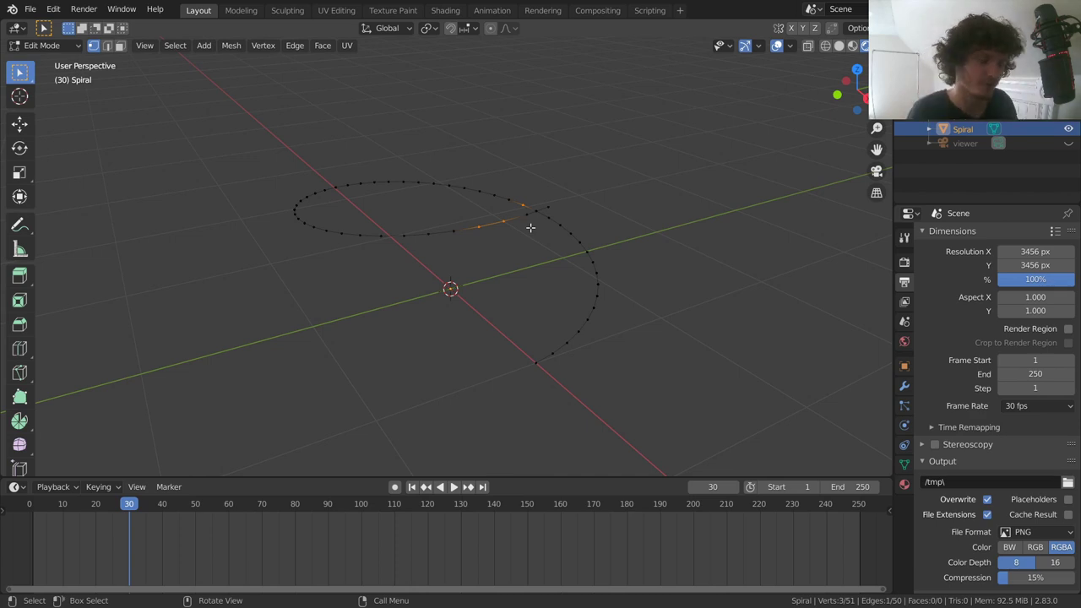
{"action": "key", "text": "a"}
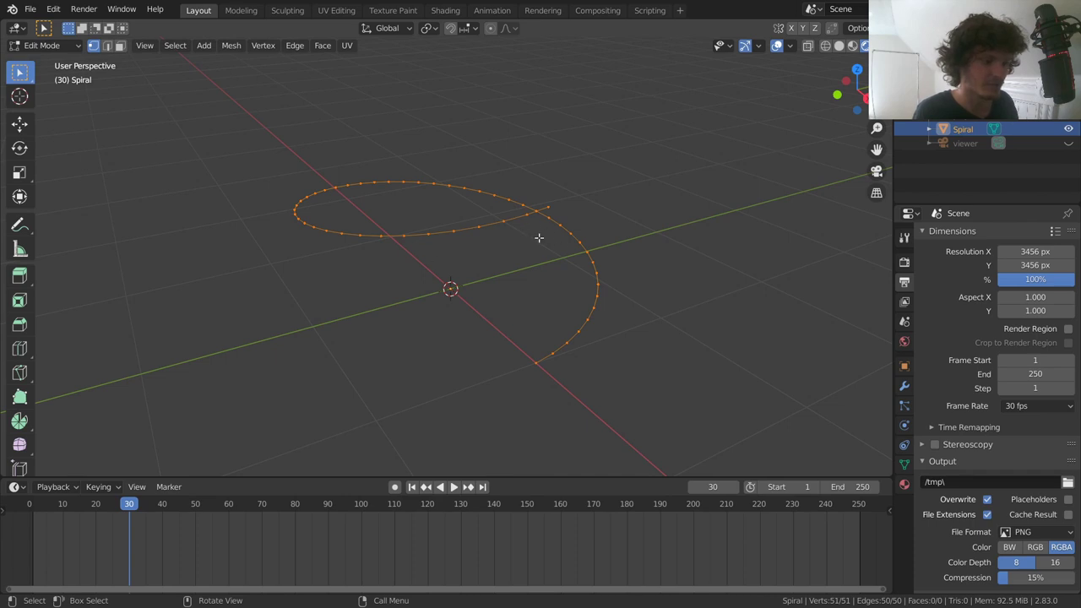
{"action": "key", "text": "e"}
{"action": "right_click", "coordinate": [618, 188]}
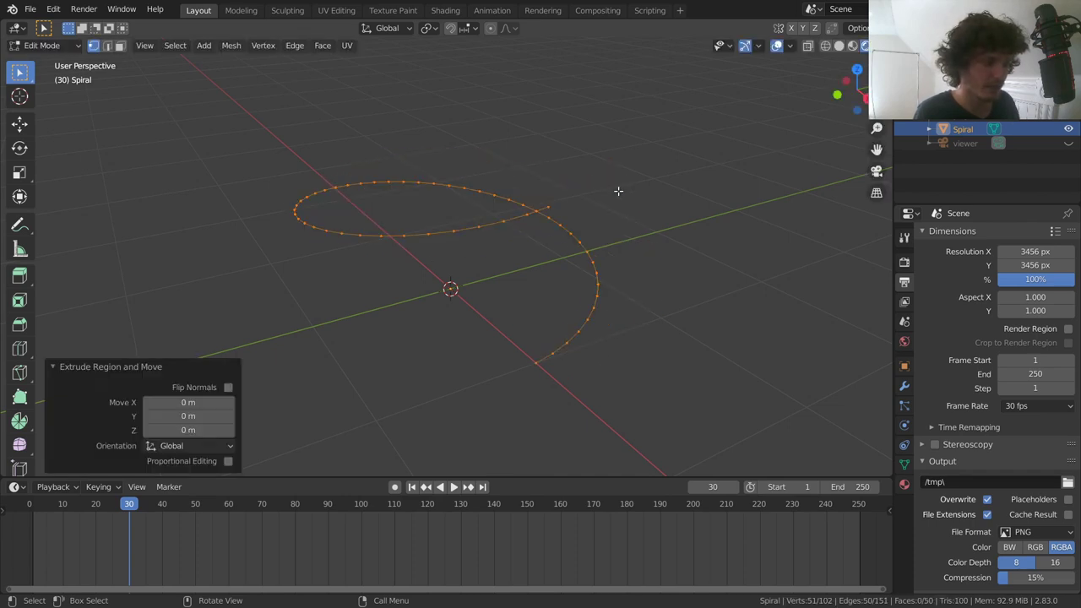
Step: Scale the extruded spiral vertices inward by about 0.79, and scale them back out by about 1.05 to narrow the strip
{"action": "key", "text": "s"}
{"action": "left_click", "coordinate": [647, 212]}
{"action": "mouse_move", "coordinate": [647, 212]}
{"action": "middle_mouse_down"}
{"action": "mouse_move", "coordinate": [591, 260]}
{"action": "mouse_move", "coordinate": [580, 248]}
{"action": "mouse_move", "coordinate": [591, 221]}
{"action": "mouse_move", "coordinate": [633, 211]}
{"action": "middle_mouse_up"}
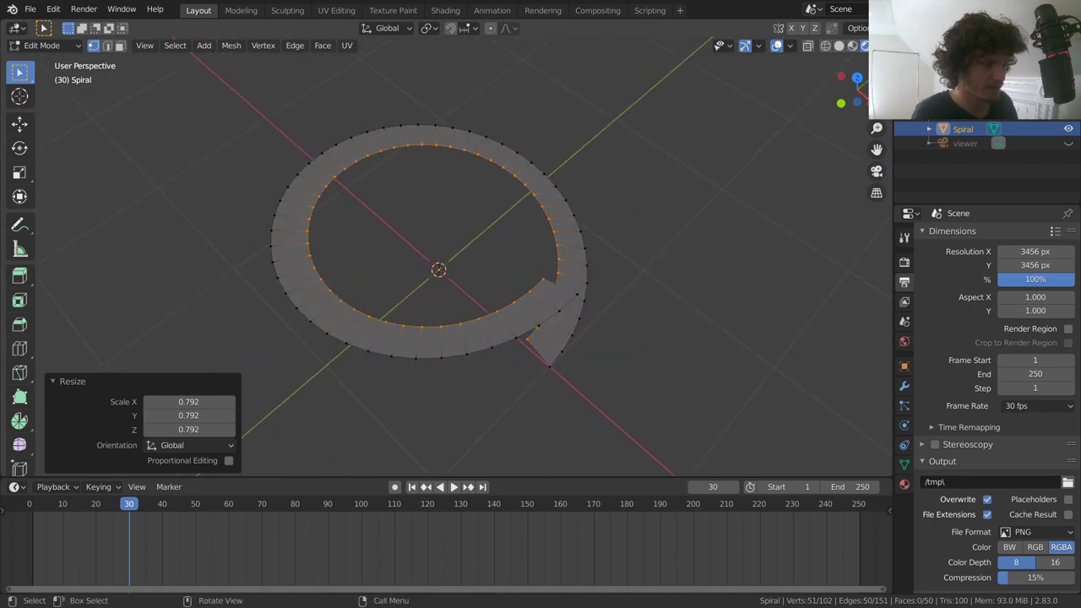
{"action": "key", "text": "s"}
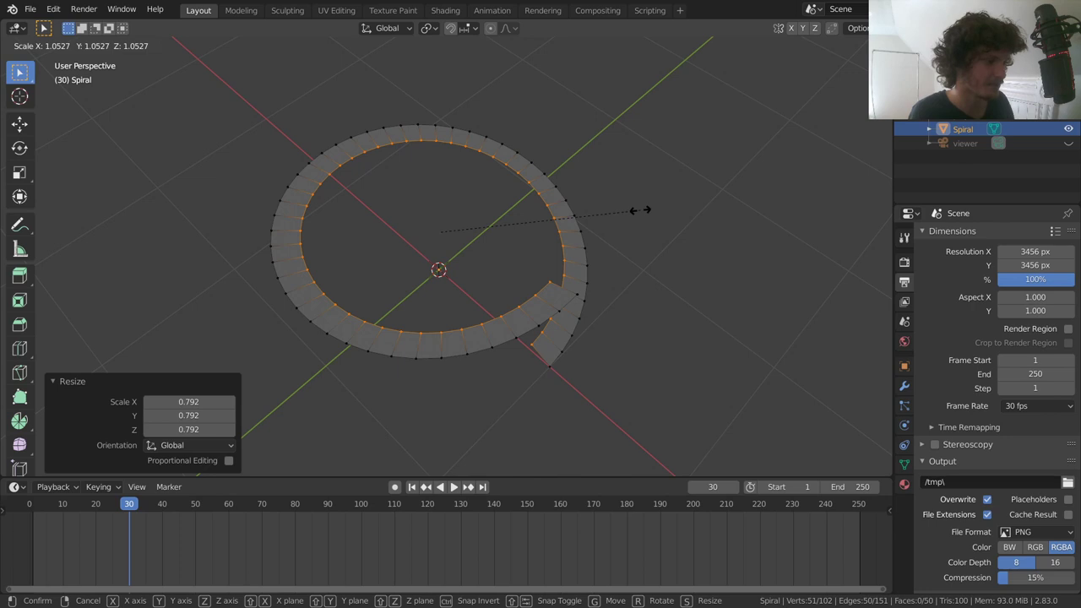
{"action": "left_click", "coordinate": [639, 210]}
Step: Select a single face on the spiral strip and display the viewport in Solid shading, back in Object Mode
{"action": "key", "text": "Tab"}
{"action": "key", "text": "Tab"}
{"action": "key", "text": "alt+a"}
{"action": "left_click", "coordinate": [295, 279]}
{"action": "left_click", "coordinate": [286, 260]}
{"action": "left_click", "coordinate": [287, 221]}
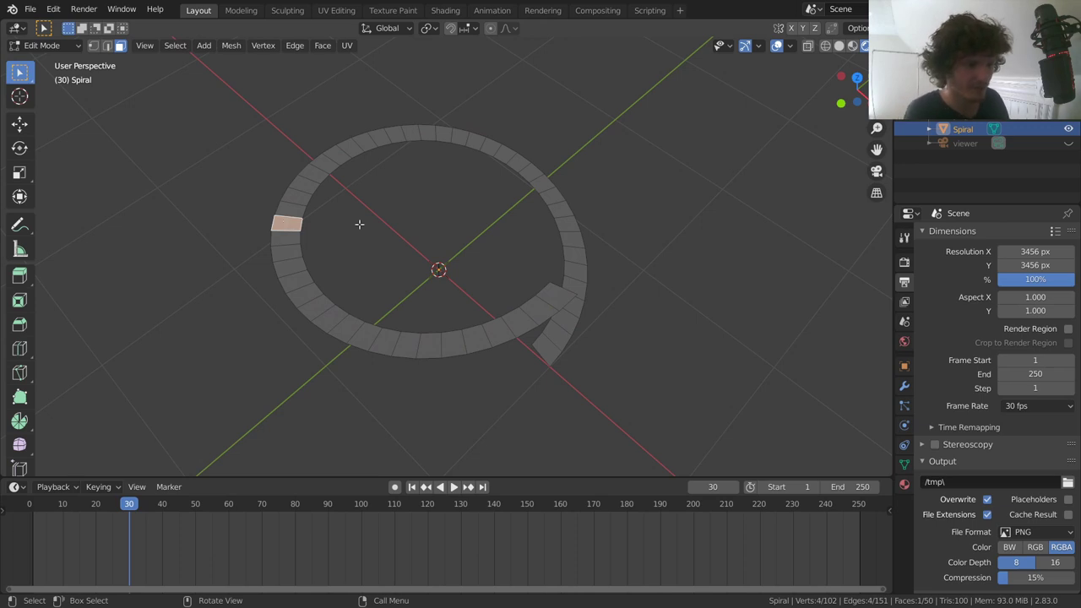
{"action": "left_click", "coordinate": [841, 47]}
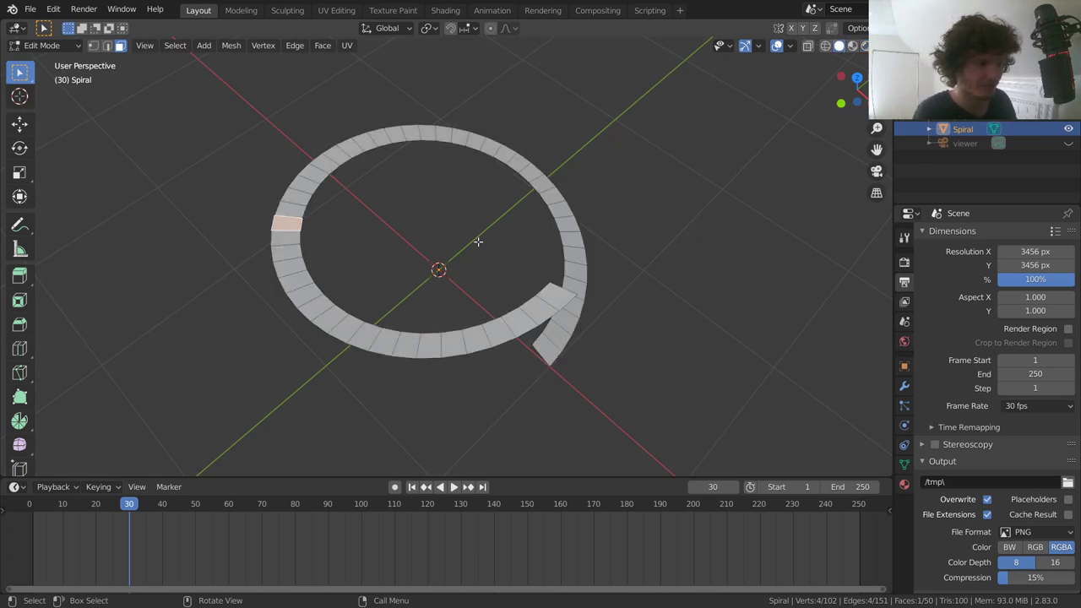
{"action": "key", "text": "Tab"}
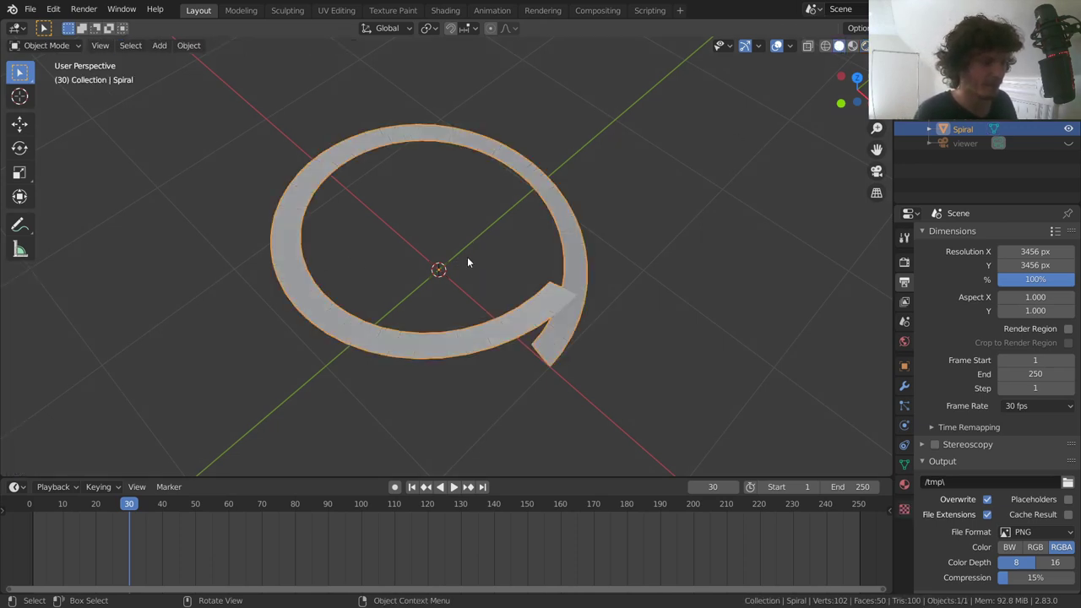
Step: Try duplicating the spiral about 0.91 m upward along Z, and undo the copy
{"action": "middle_click_drag", "start_coordinate": [466, 290], "coordinate": [498, 229]}
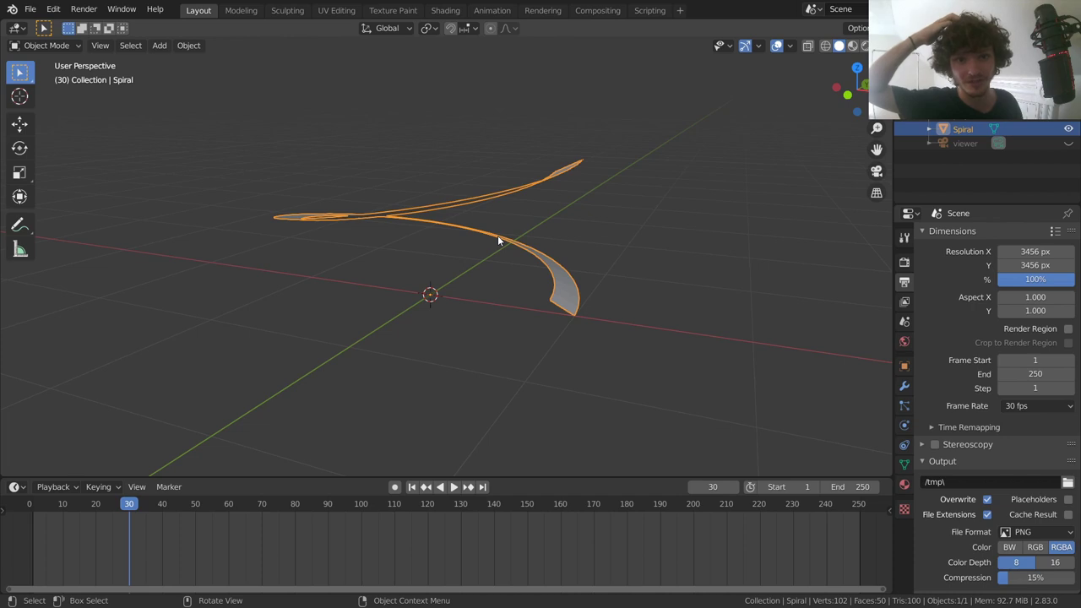
{"action": "key", "text": "shift+d"}
{"action": "key", "text": "z"}
{"action": "left_click", "coordinate": [565, 123]}
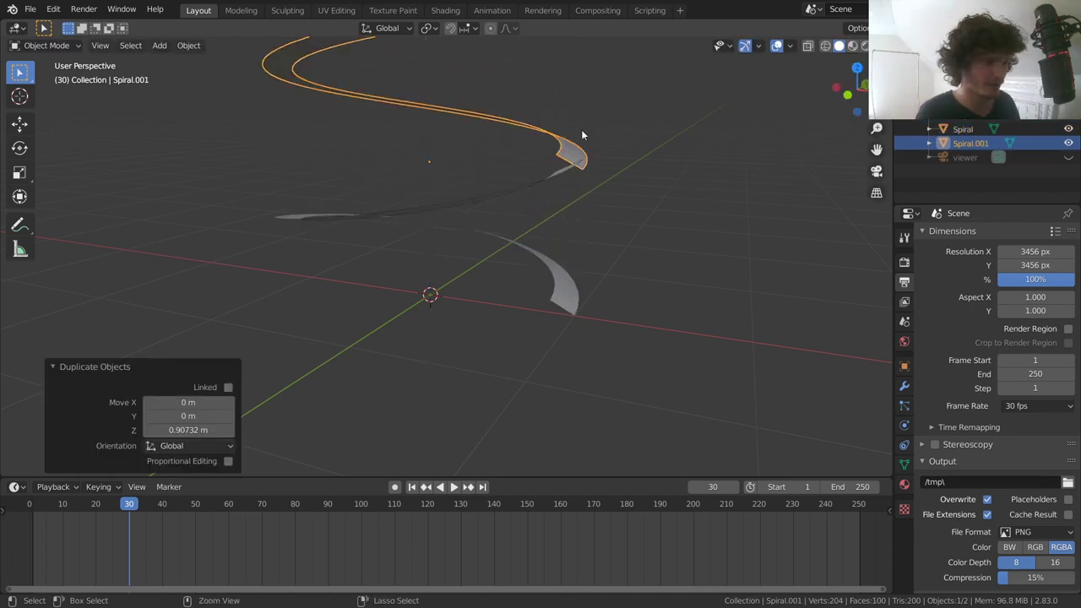
{"action": "key", "text": "ctrl+z"}
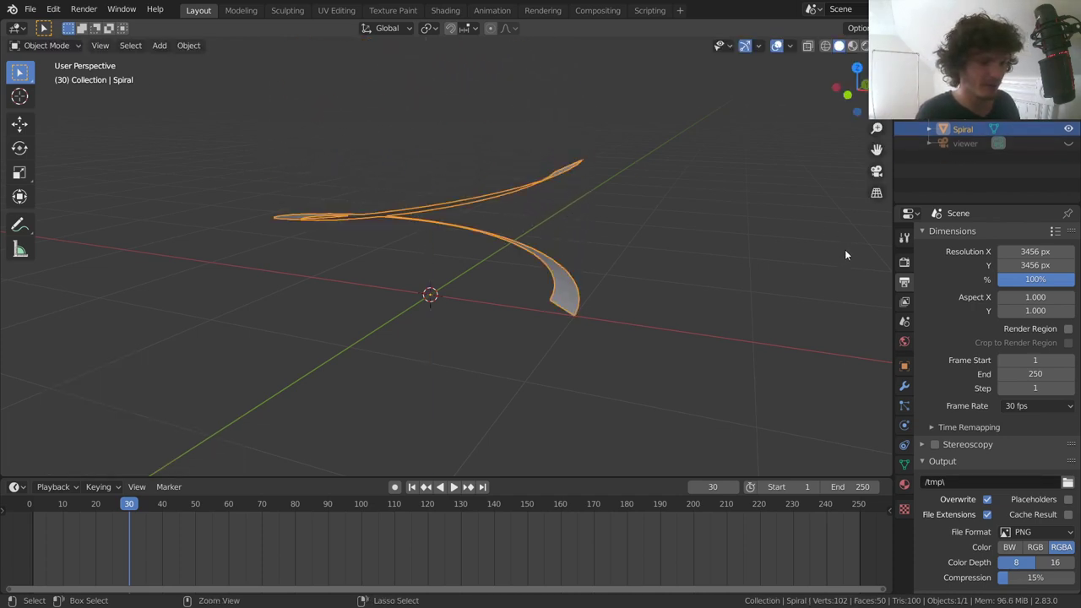
Step: Add an Array modifier to the spiral, try a different count, and undo that count change
{"action": "left_click", "coordinate": [905, 386]}
{"action": "left_click", "coordinate": [955, 235]}
{"action": "left_click", "coordinate": [765, 265]}
{"action": "middle_click_drag", "start_coordinate": [801, 262], "coordinate": [608, 262]}
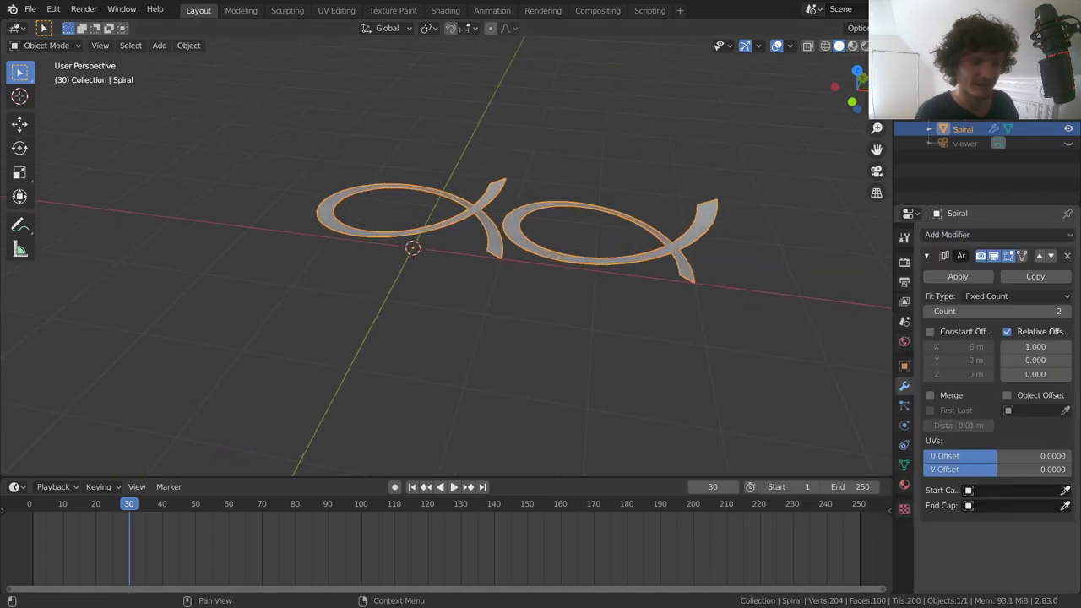
{"action": "scroll", "coordinate": [618, 259], "scroll_direction": "down", "scroll_amount": 3}
{"action": "left_click_drag", "start_coordinate": [1047, 313], "coordinate": [1073, 313]}
{"action": "key", "text": "ctrl+z"}
{"action": "scroll", "coordinate": [521, 244], "scroll_direction": "up", "scroll_amount": 2}
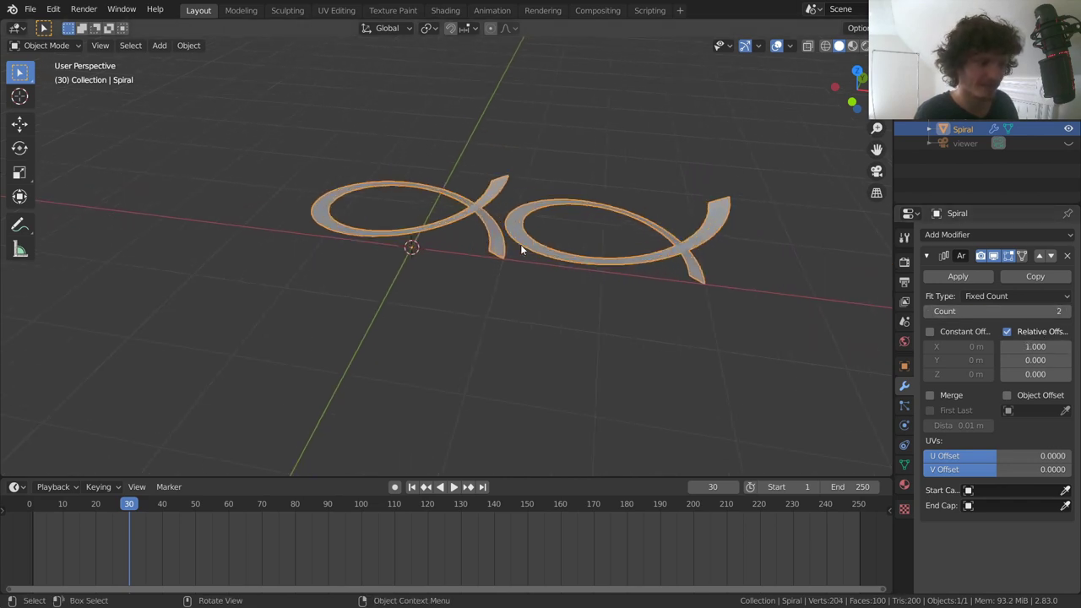
Step: Set the array's relative offset to 0 on X and 1 on Z to stack the copies vertically
{"action": "left_click", "coordinate": [1035, 346]}
{"action": "type", "text": "0"}
{"action": "key", "text": "Return"}
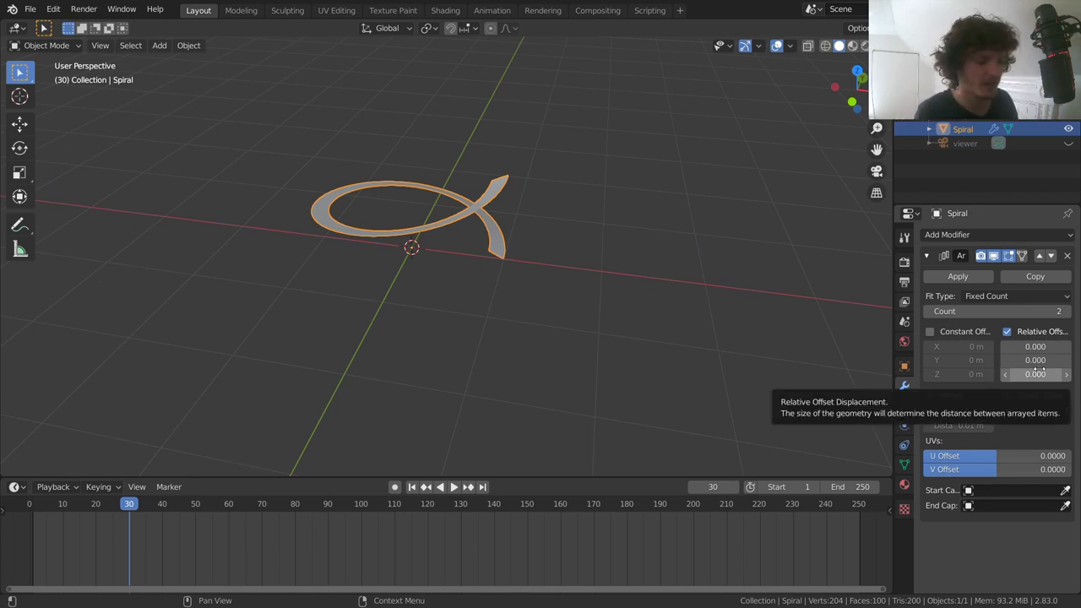
{"action": "left_click", "coordinate": [1040, 370]}
{"action": "type", "text": "1"}
{"action": "key", "text": "Return"}
Step: Set the array count to 12 and inspect the joint between two neighbouring spiral turns
{"action": "middle_click_drag", "start_coordinate": [550, 100], "coordinate": [528, 199]}
{"action": "left_click_drag", "start_coordinate": [997, 311], "coordinate": [1039, 311]}
{"action": "middle_click_drag", "start_coordinate": [498, 228], "coordinate": [470, 273]}
{"action": "scroll", "coordinate": [468, 273], "scroll_direction": "up", "scroll_amount": 6}
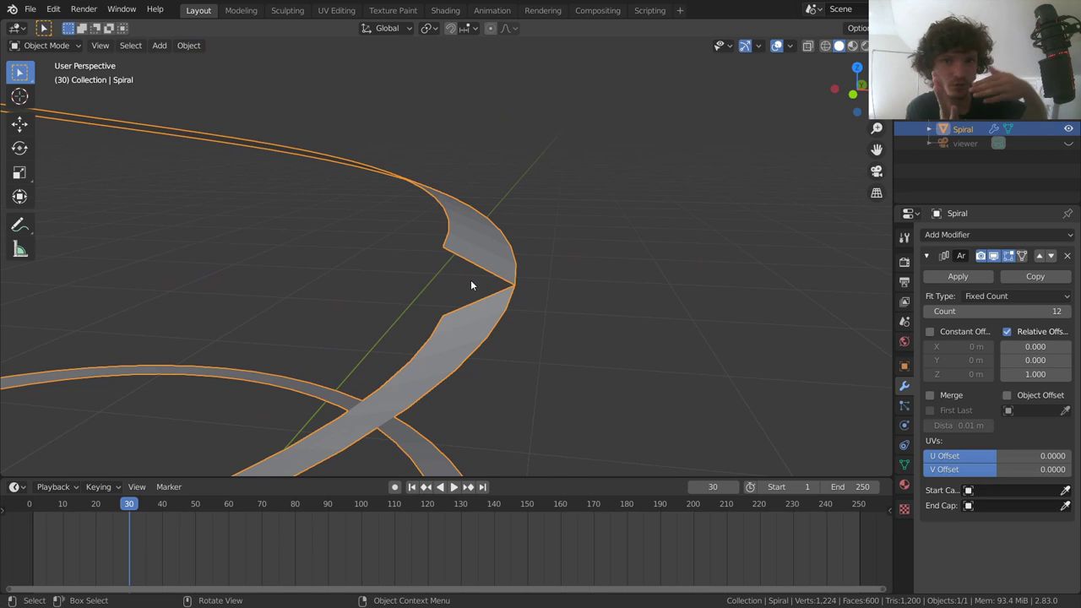
{"action": "scroll", "coordinate": [485, 292], "scroll_direction": "up", "scroll_amount": 1}
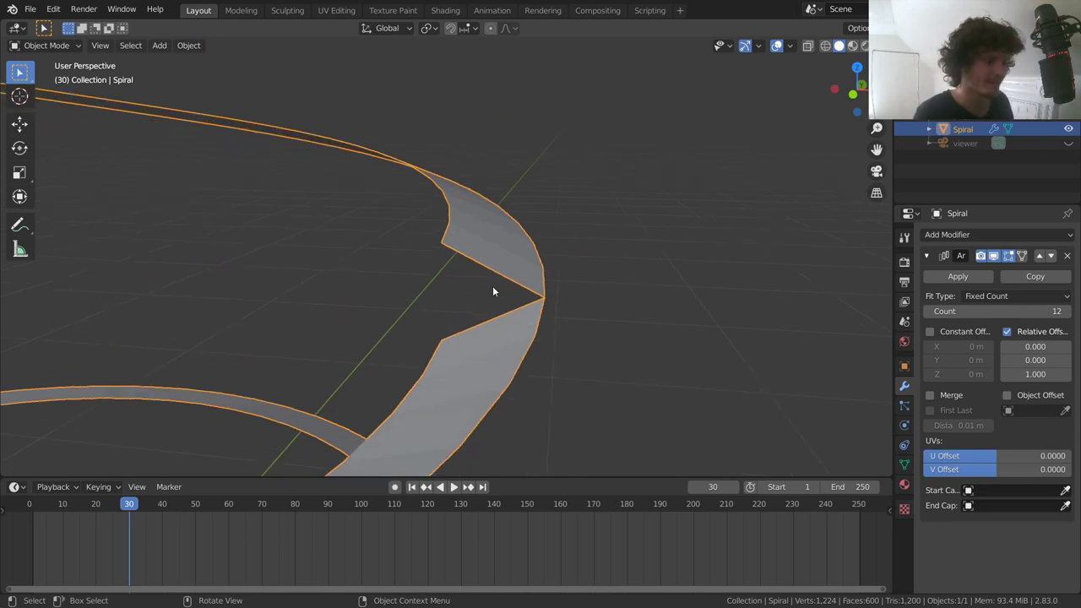
{"action": "scroll", "coordinate": [482, 315], "scroll_direction": "down", "scroll_amount": 2}
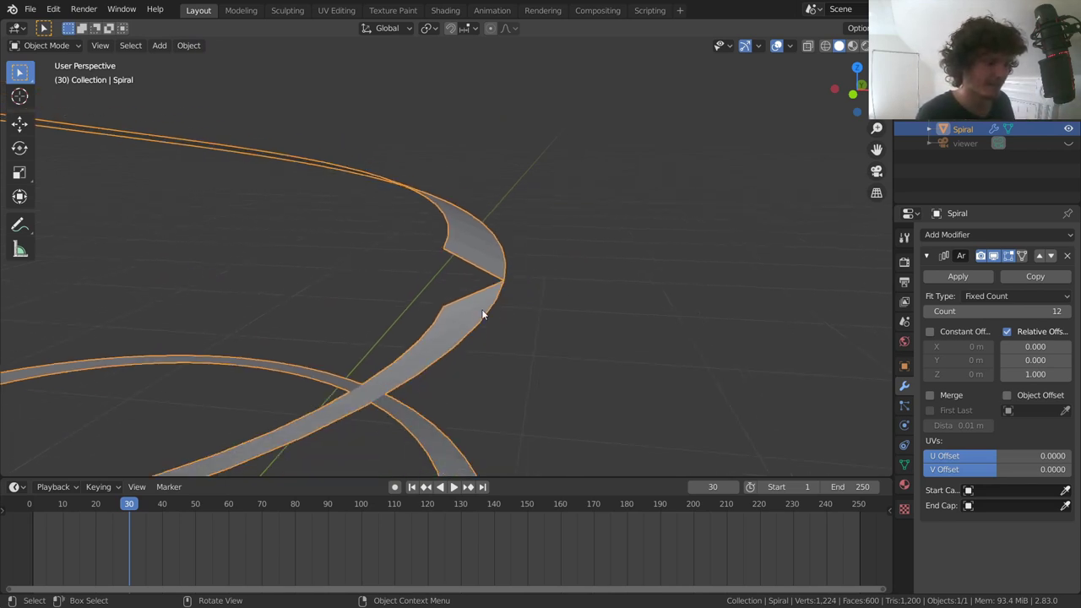
Step: Enable Merge in the Array modifier and set its merge distance to 0.247 m to join the turns
{"action": "left_click", "coordinate": [931, 396]}
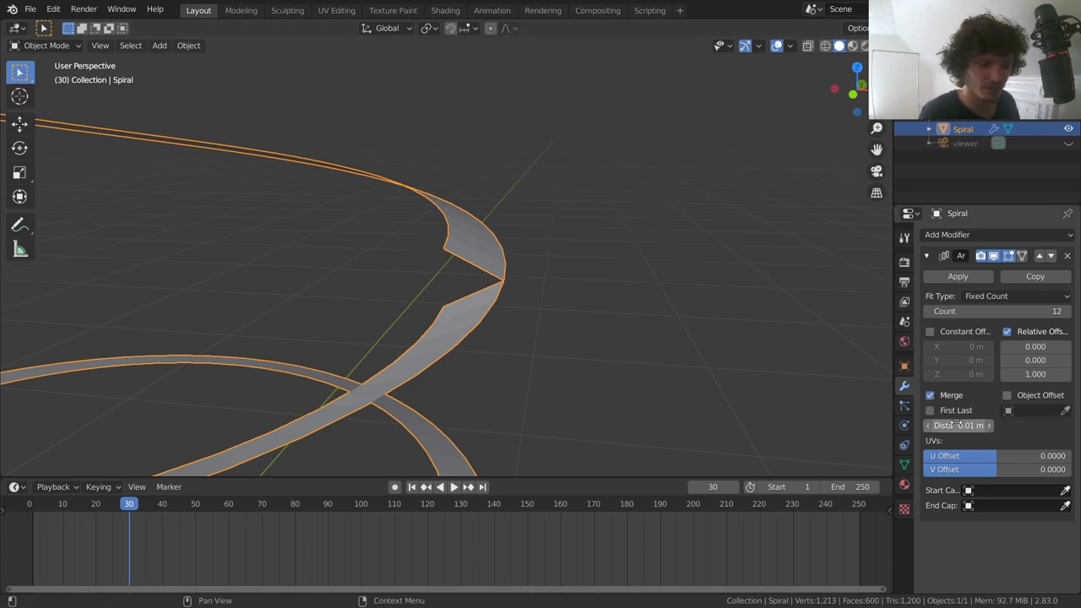
{"action": "left_click_drag", "start_coordinate": [963, 425], "coordinate": [1011, 425]}
{"action": "middle_click_drag", "start_coordinate": [495, 287], "coordinate": [549, 229]}
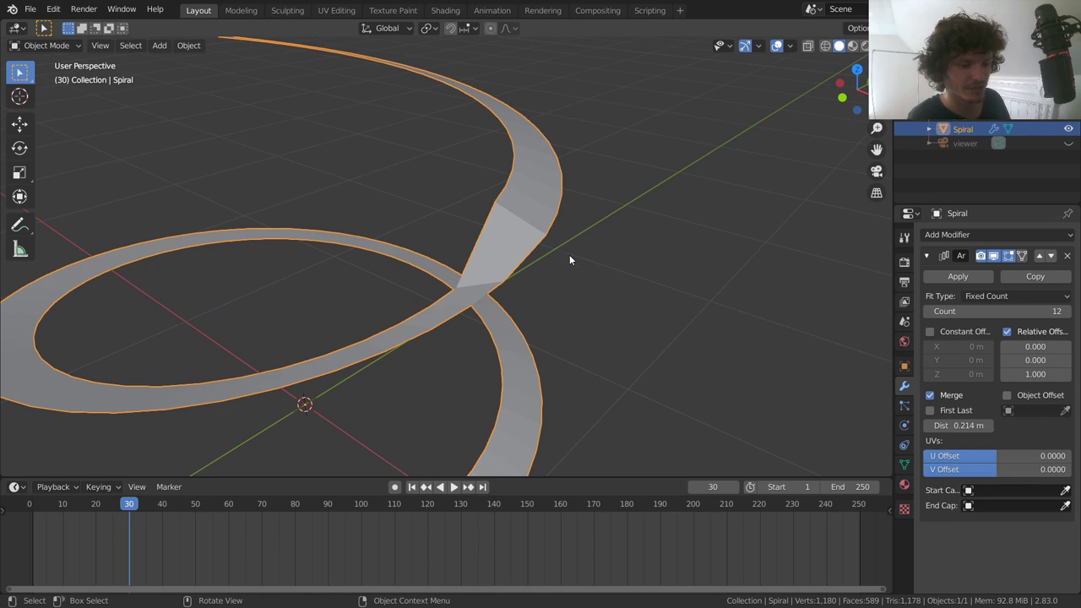
{"action": "left_click_drag", "start_coordinate": [950, 425], "coordinate": [1009, 425]}
{"action": "key", "text": "ctrl+z"}
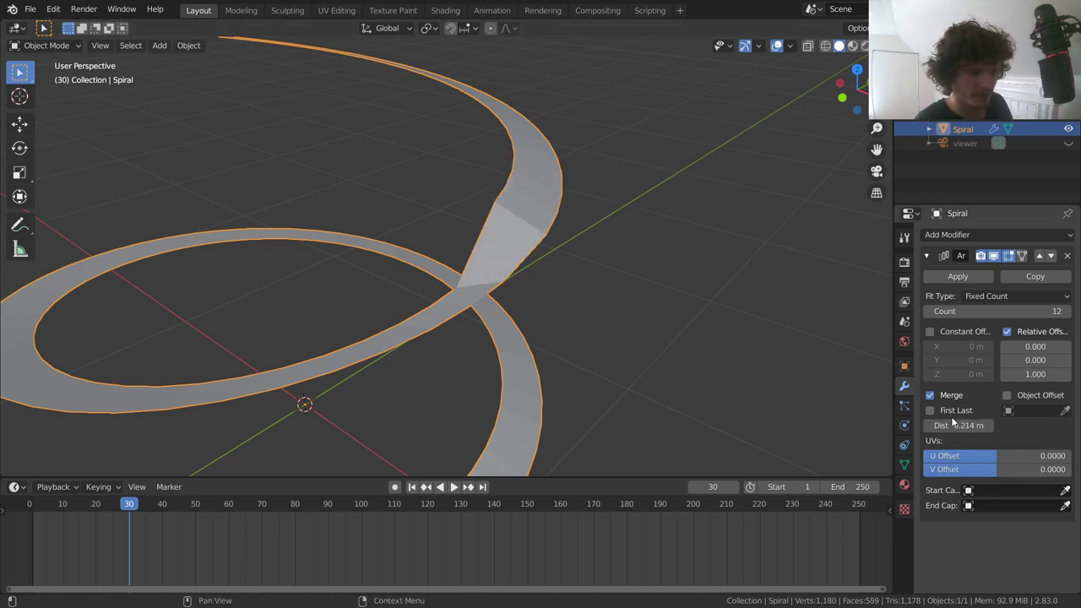
{"action": "left_click_drag", "start_coordinate": [959, 425], "coordinate": [968, 425]}
{"action": "key", "text": "Tab"}
{"action": "key", "text": "Tab"}
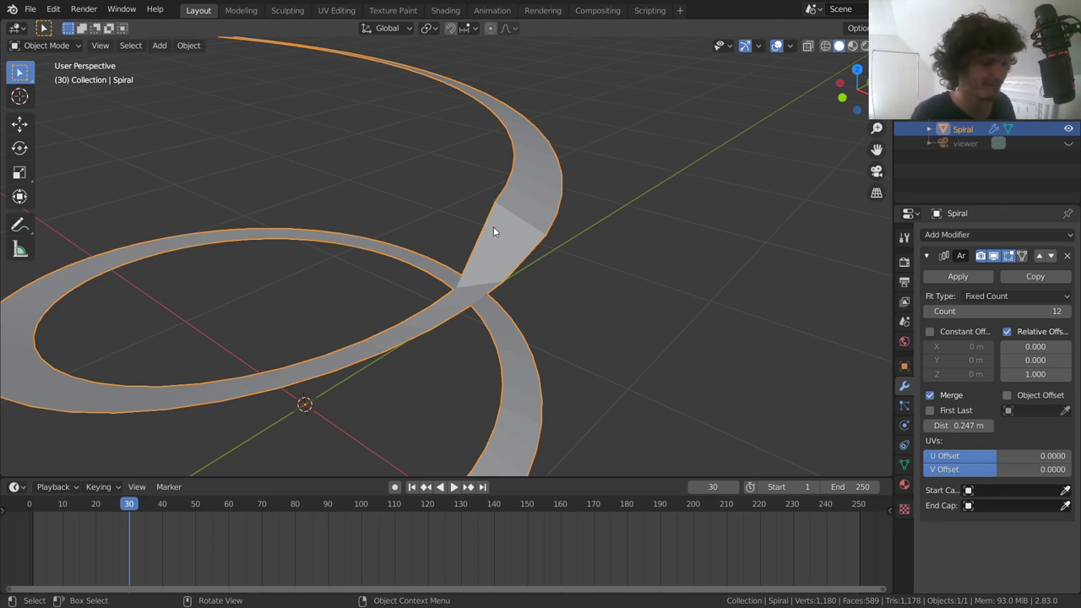
Step: Flatten the whole spiral mesh in Edit Mode by scaling it to about 0.276 along Z around the 3D Cursor
{"action": "scroll", "coordinate": [494, 231], "scroll_direction": "down", "scroll_amount": 10}
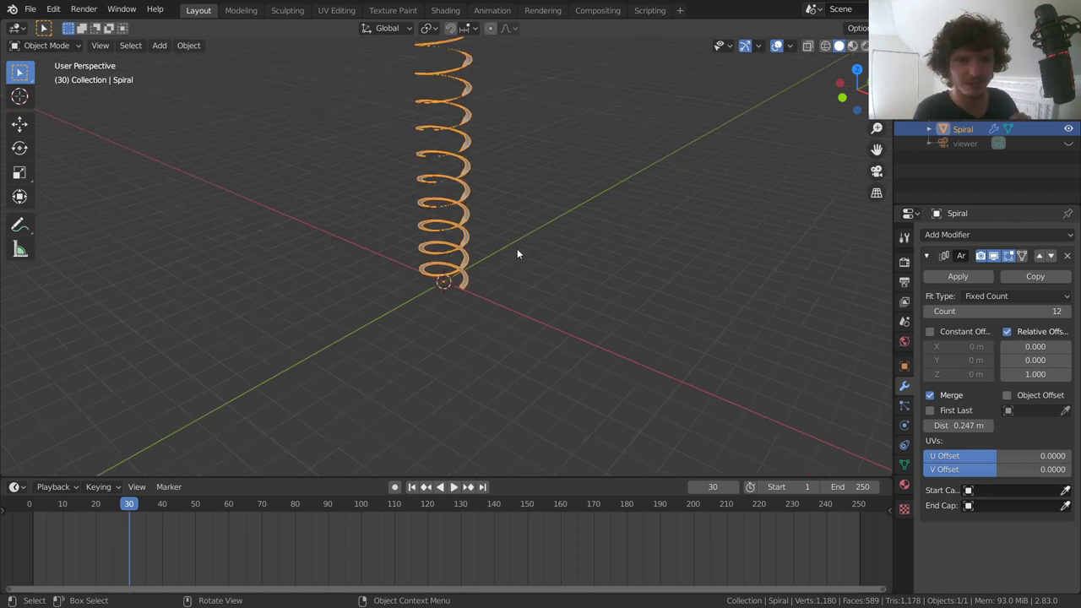
{"action": "scroll", "coordinate": [474, 271], "scroll_direction": "up", "scroll_amount": 1}
{"action": "scroll", "coordinate": [474, 276], "scroll_direction": "up", "scroll_amount": 6}
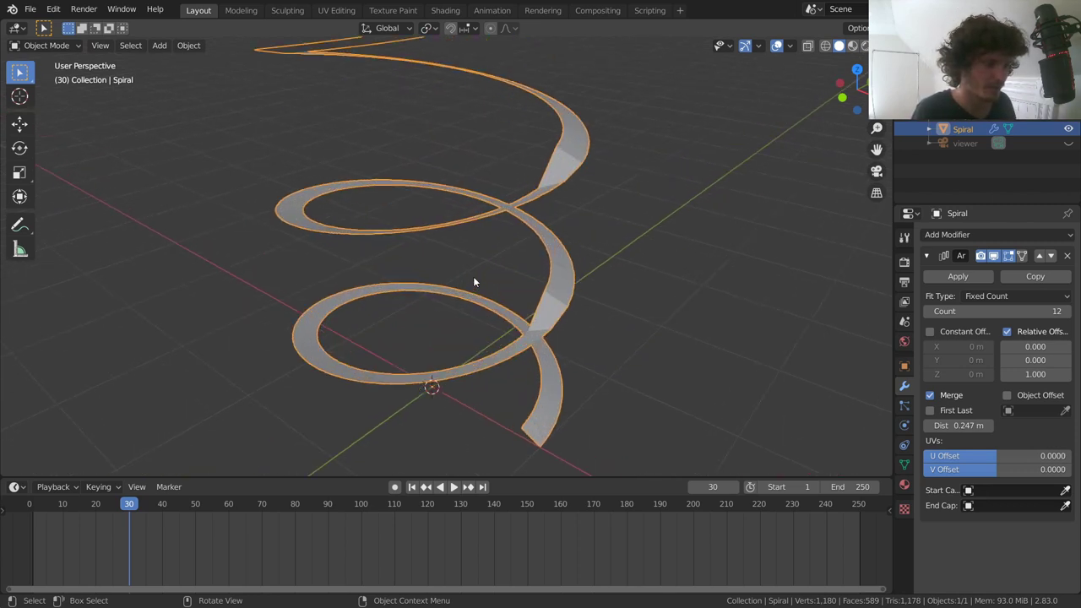
{"action": "key", "text": "Tab"}
{"action": "middle_click_drag", "start_coordinate": [473, 276], "coordinate": [488, 350]}
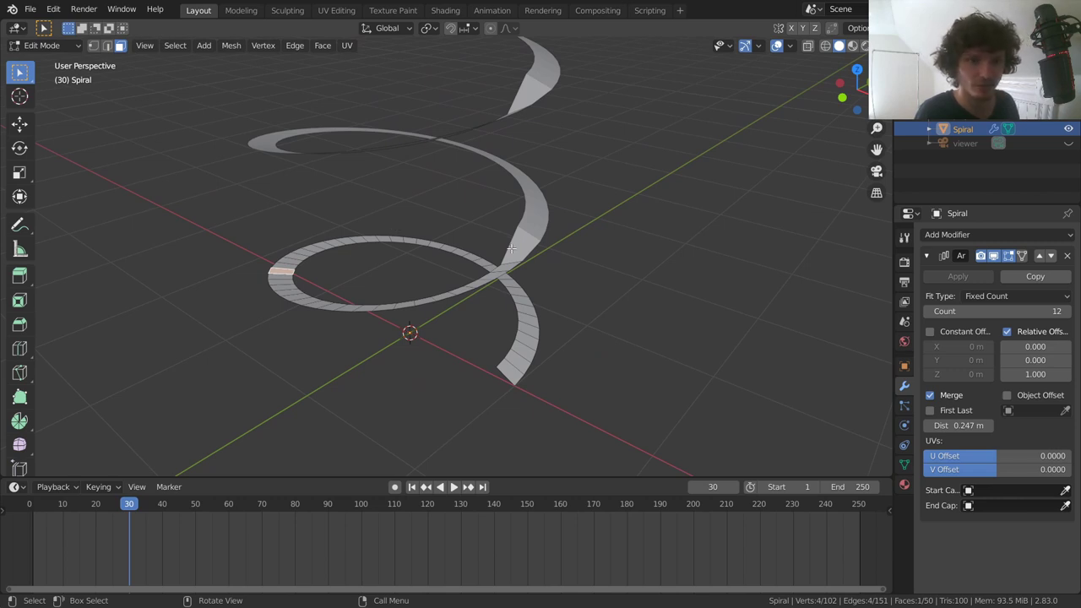
{"action": "key", "text": "a"}
{"action": "left_click", "coordinate": [431, 28]}
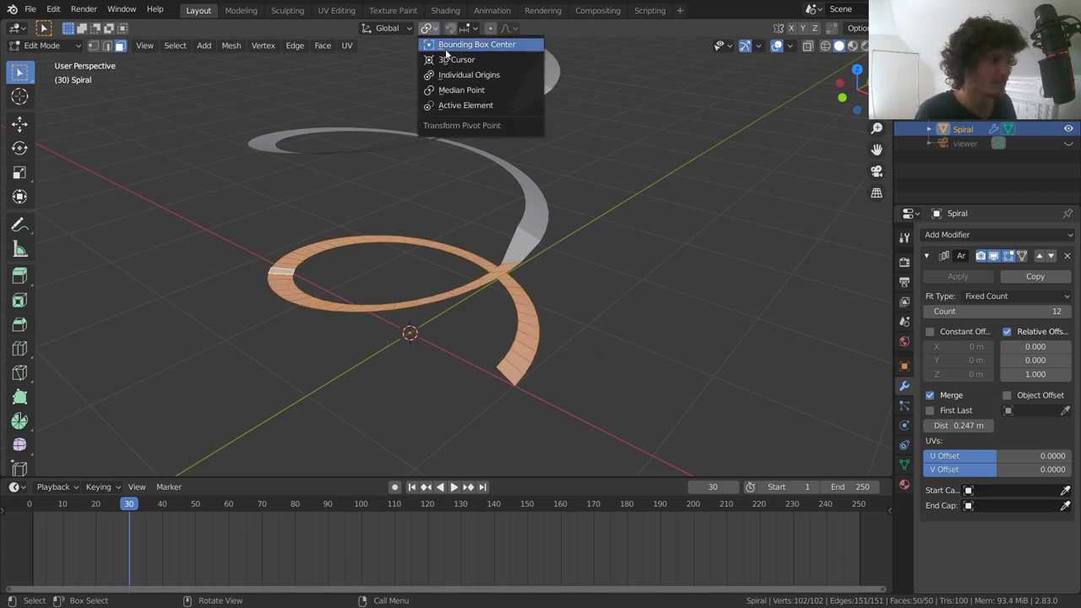
{"action": "left_click", "coordinate": [448, 59]}
{"action": "key", "text": "s"}
{"action": "key", "text": "z"}
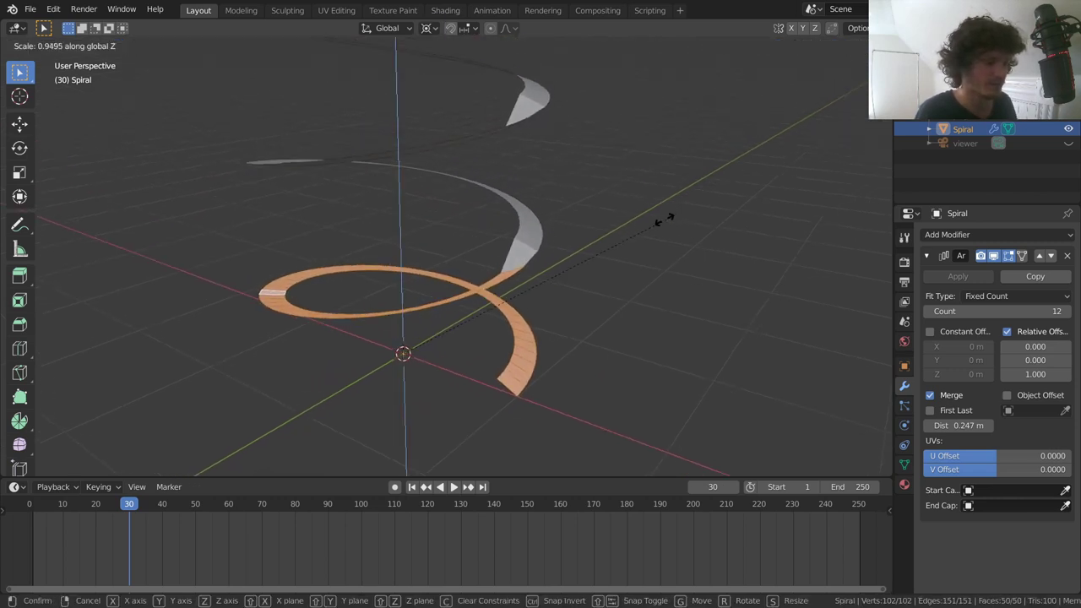
{"action": "left_click", "coordinate": [465, 294]}
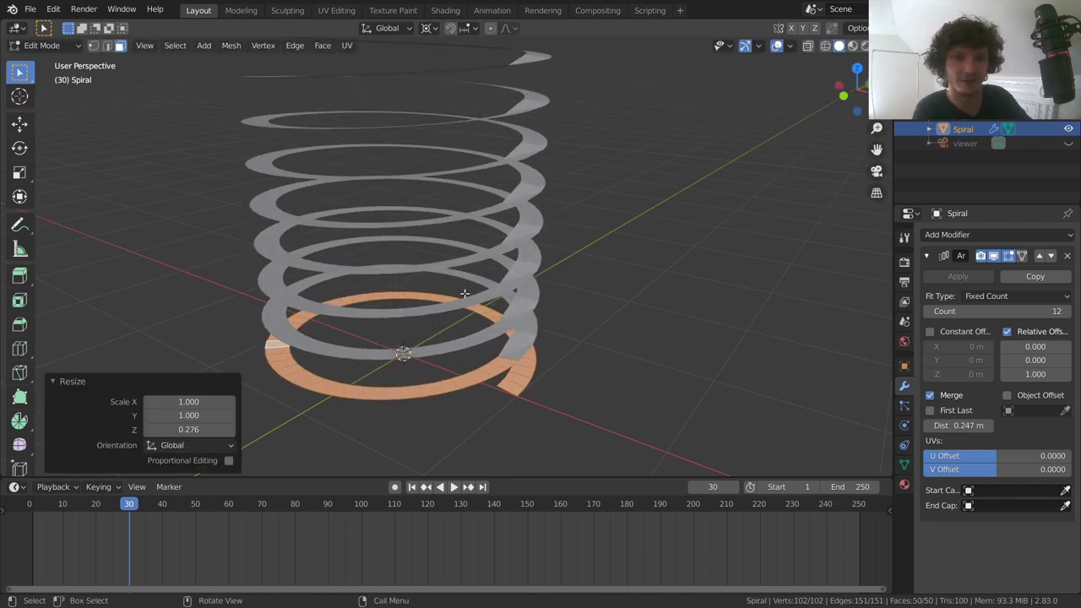
Step: Return to Object Mode, set the array count to 18, and deselect the spiral
{"action": "scroll", "coordinate": [465, 294], "scroll_direction": "down", "scroll_amount": 6}
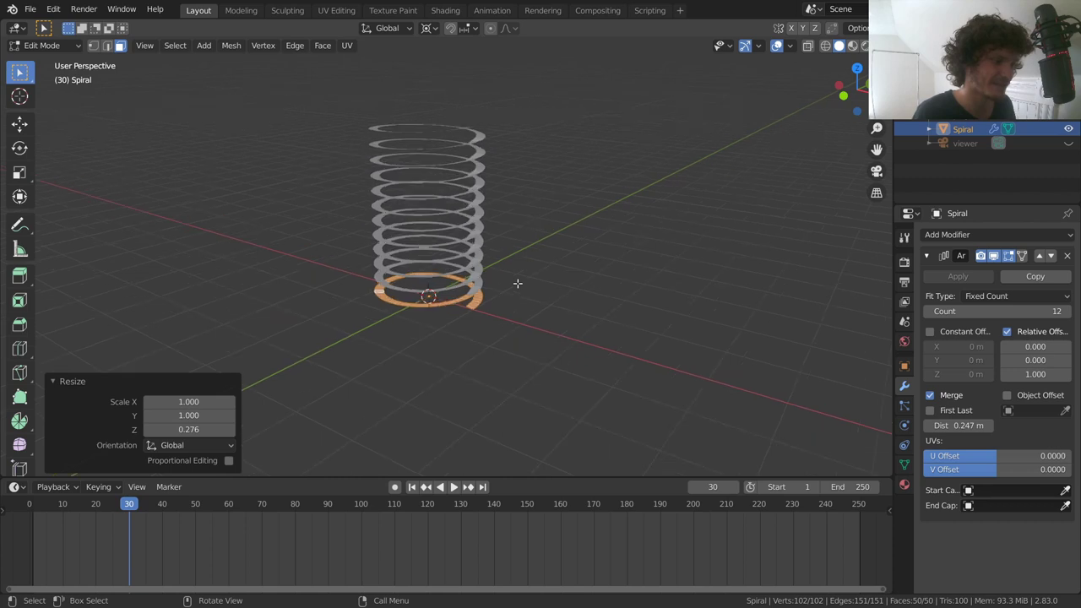
{"action": "scroll", "coordinate": [494, 301], "scroll_direction": "up", "scroll_amount": 4}
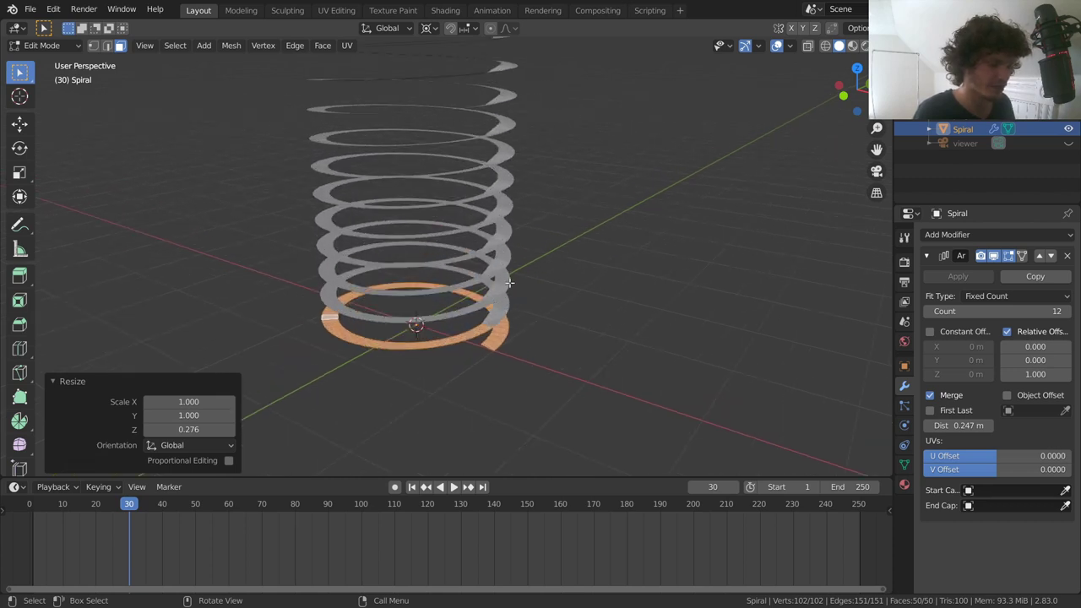
{"action": "middle_click_drag", "start_coordinate": [462, 267], "coordinate": [467, 281]}
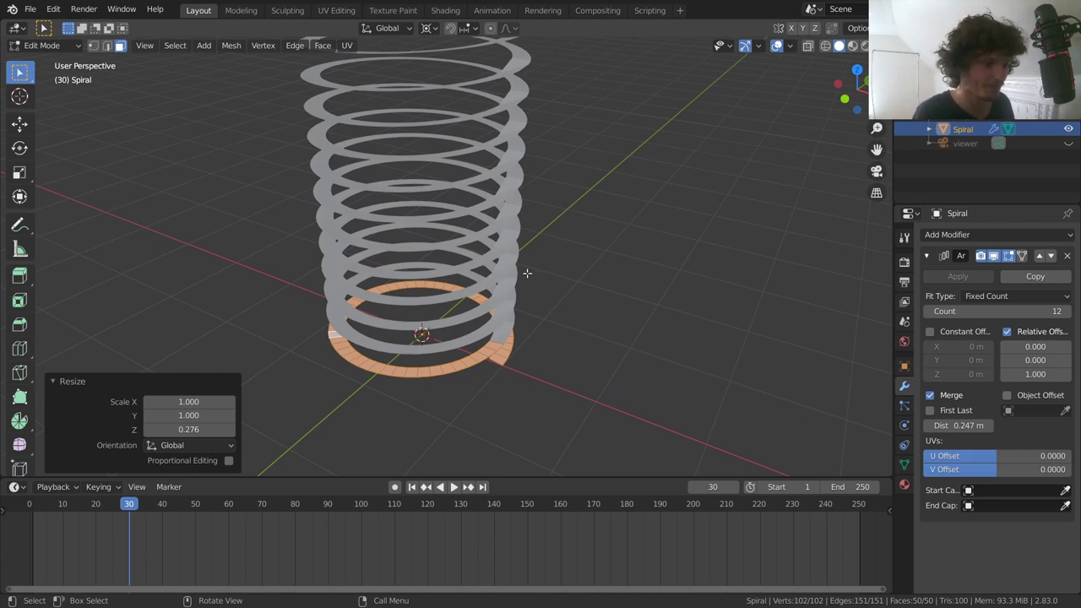
{"action": "key", "text": "Tab"}
{"action": "scroll", "coordinate": [502, 263], "scroll_direction": "down", "scroll_amount": 3}
{"action": "mouse_move", "coordinate": [997, 310]}
{"action": "left_mouse_down"}
{"action": "mouse_move", "coordinate": [1035, 311]}
{"action": "mouse_move", "coordinate": [1010, 311]}
{"action": "left_mouse_up"}
{"action": "scroll", "coordinate": [540, 228], "scroll_direction": "up", "scroll_amount": 3}
{"action": "left_click", "coordinate": [621, 253]}
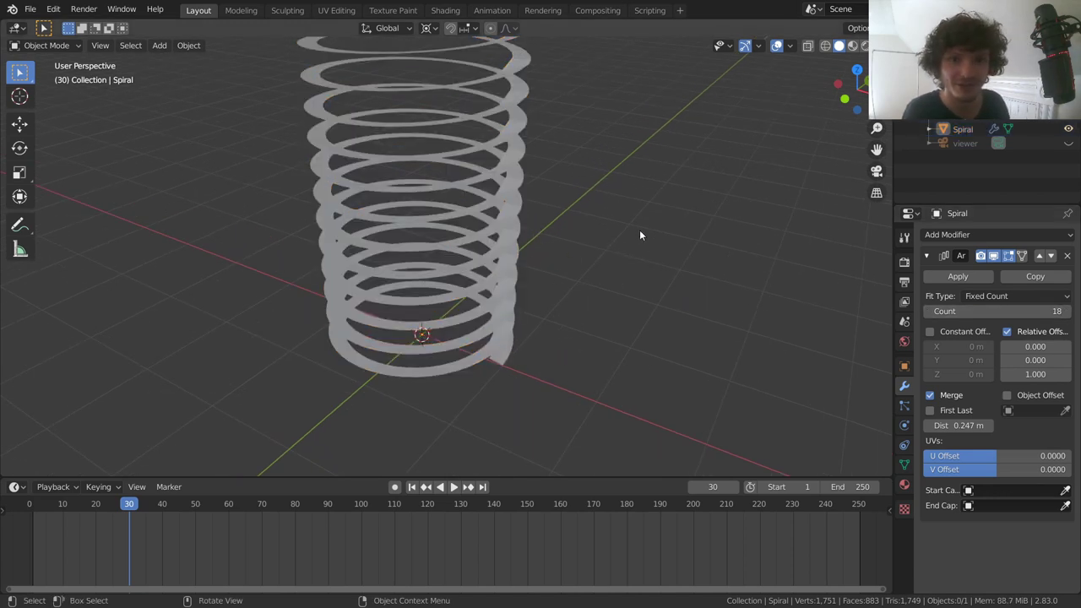
Step: Add a Solidify modifier to the spiral with a thickness of 0.054 m
{"action": "scroll", "coordinate": [512, 173], "scroll_direction": "up", "scroll_amount": 3}
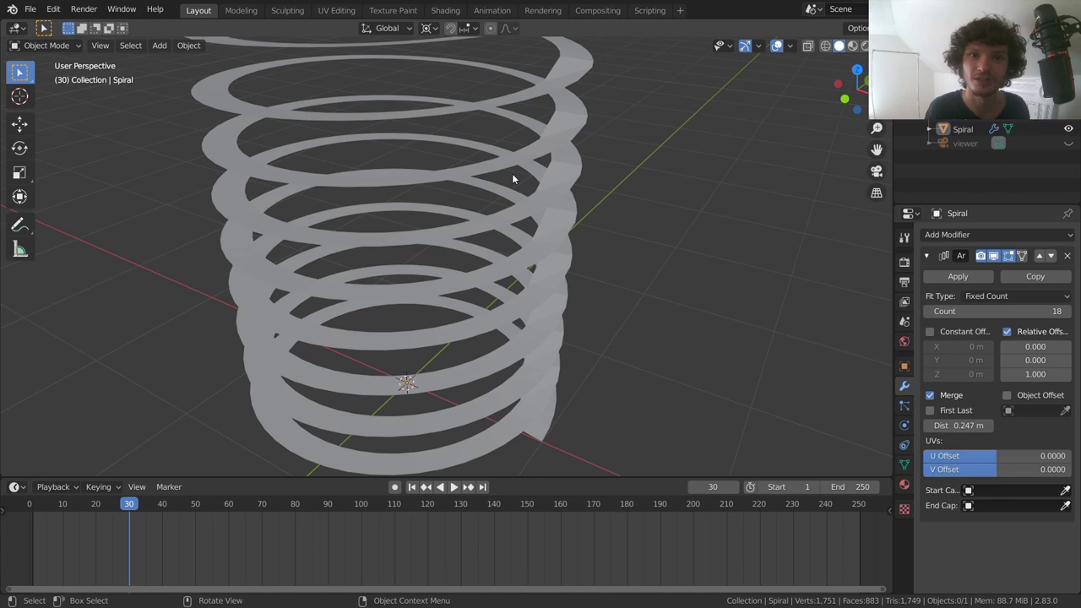
{"action": "left_click", "coordinate": [928, 257]}
{"action": "left_click", "coordinate": [946, 234]}
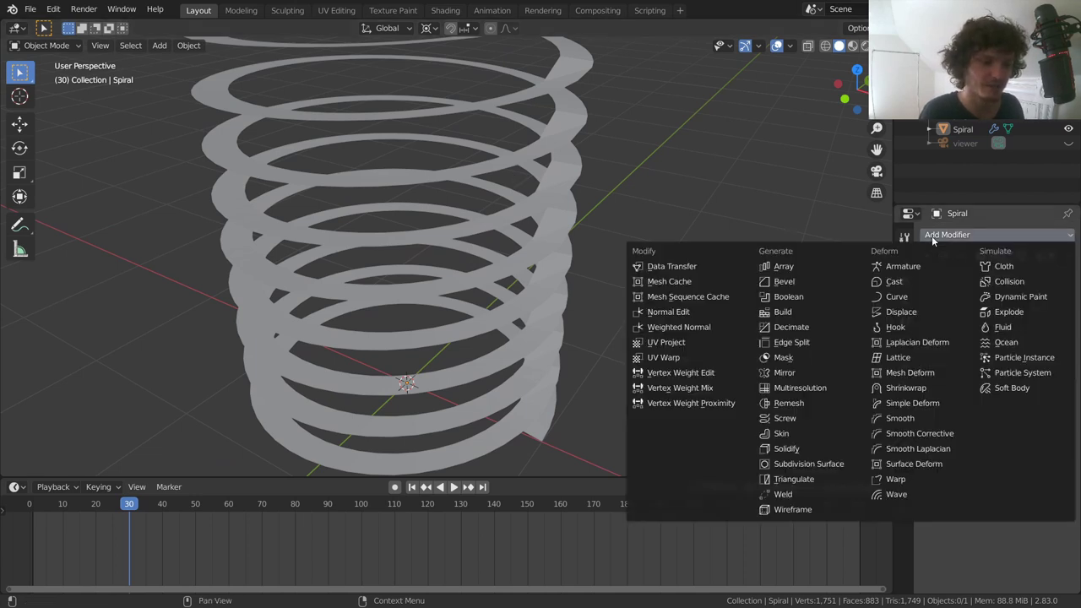
{"action": "left_click", "coordinate": [822, 447]}
{"action": "left_click_drag", "start_coordinate": [959, 336], "coordinate": [1022, 335]}
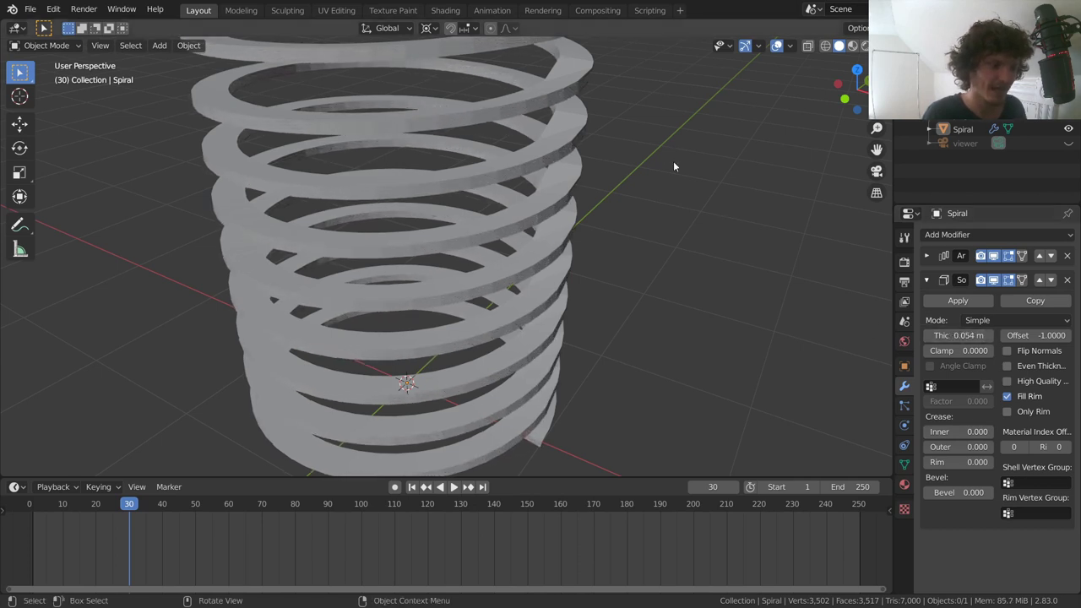
Step: Select the spiral and apply Shade Smooth to it
{"action": "left_click", "coordinate": [580, 136]}
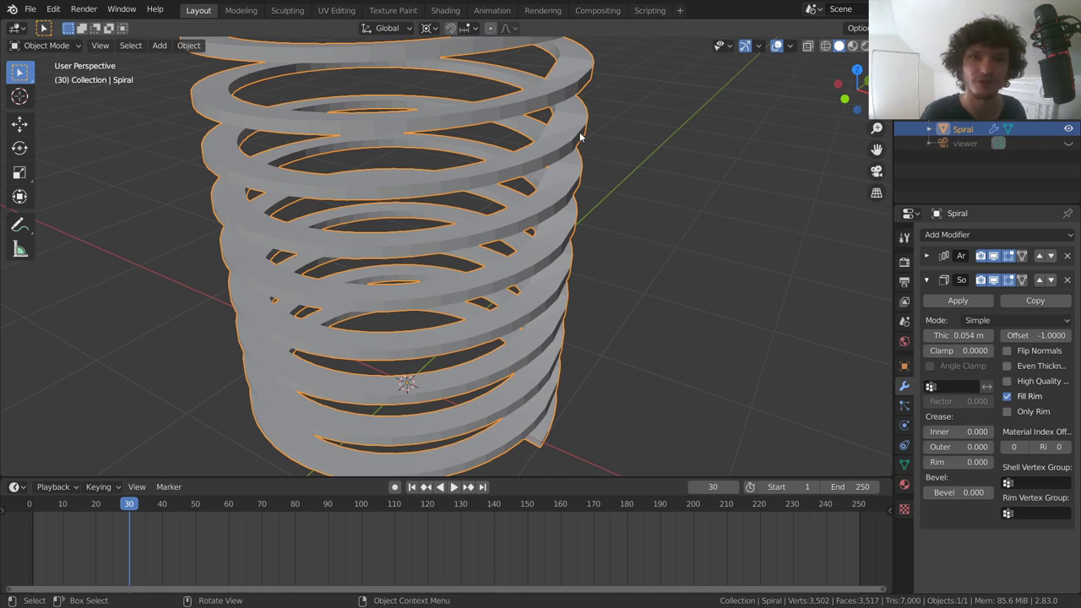
{"action": "right_click", "coordinate": [580, 137]}
{"action": "left_click", "coordinate": [580, 136]}
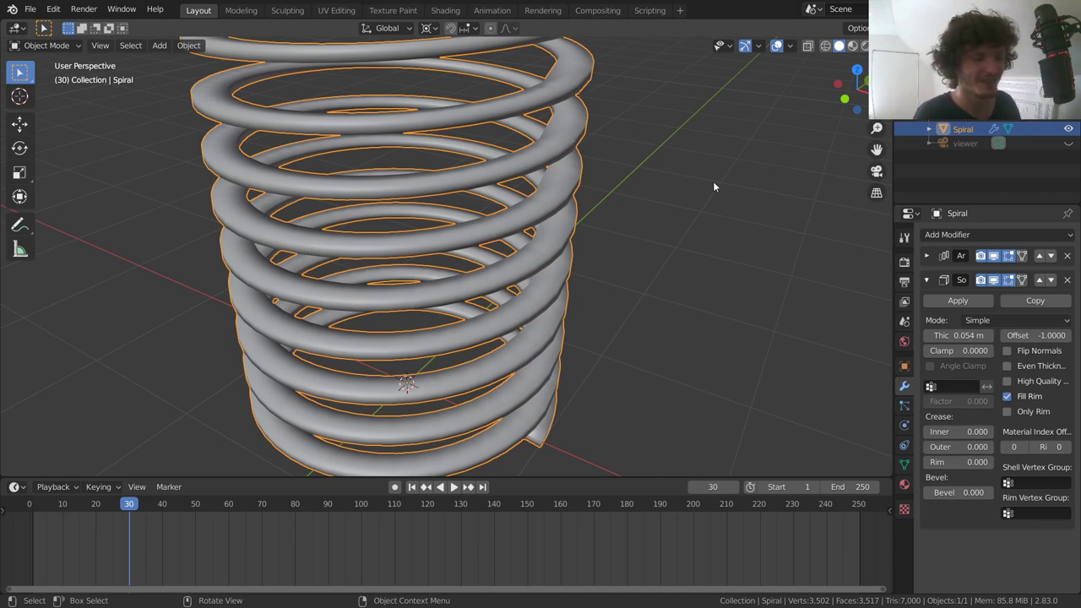
Step: Enable Auto Smooth in the spiral mesh's normals settings
{"action": "left_click", "coordinate": [904, 465]}
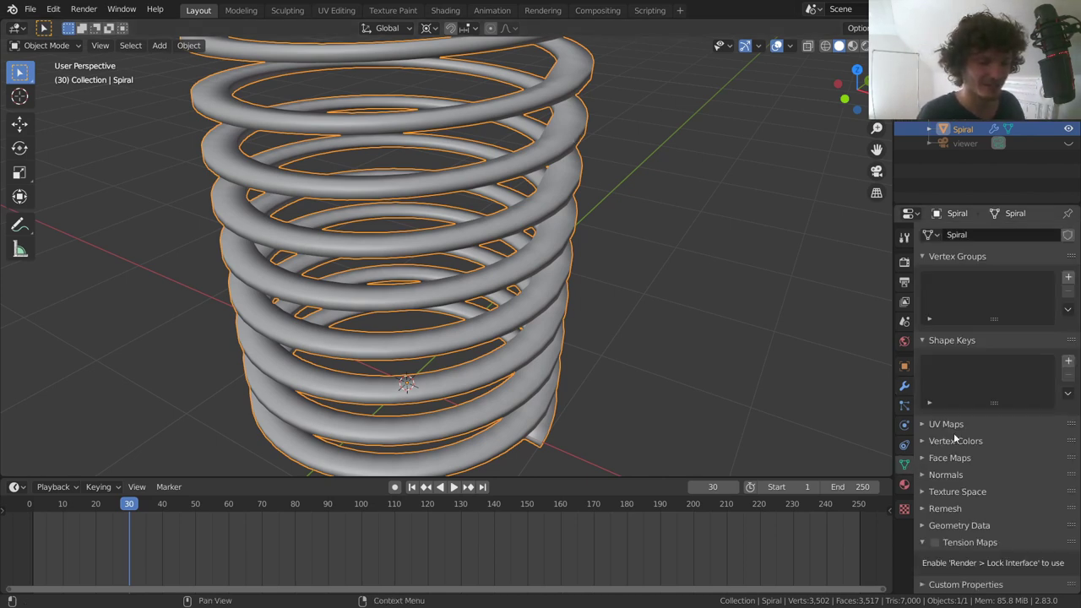
{"action": "left_click", "coordinate": [938, 474]}
{"action": "left_click", "coordinate": [944, 491]}
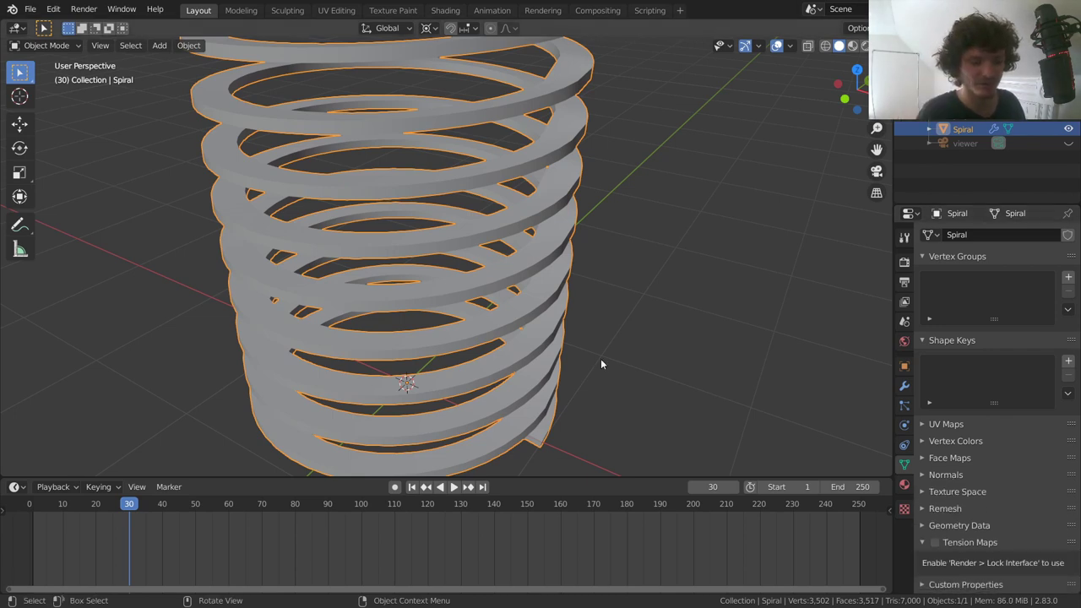
Step: Turn on Auto Smooth with a 30° angle in the Normals section of the spiral's mesh data
{"action": "left_click", "coordinate": [950, 477]}
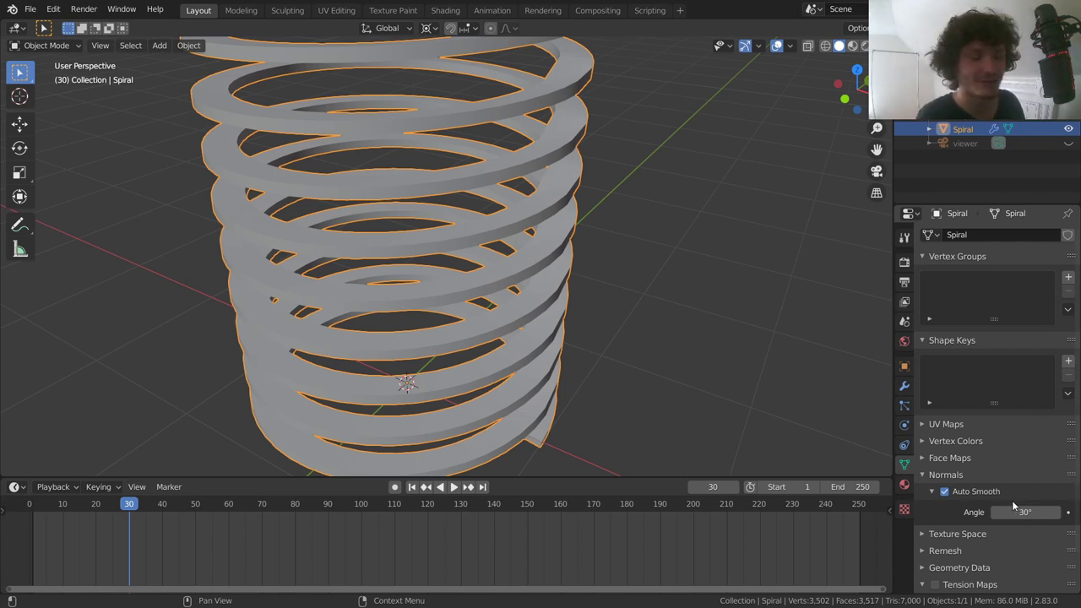
{"action": "scroll", "coordinate": [563, 277], "scroll_direction": "down", "scroll_amount": 4}
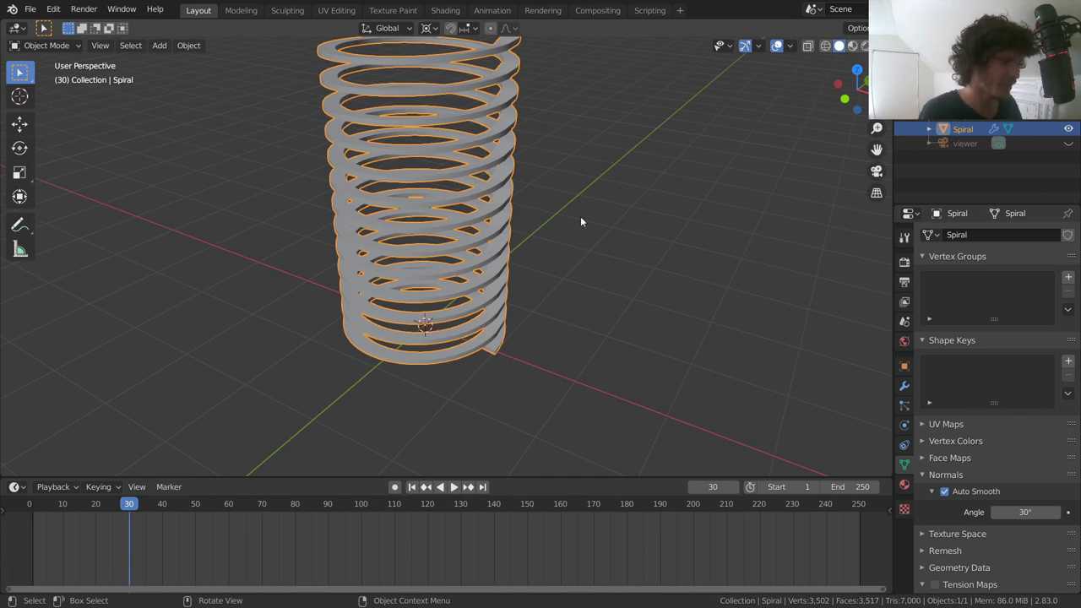
Step: Try stretching the spiral's base mesh along the Z axis by a factor of 1.368 in Edit Mode
{"action": "key", "text": "Tab"}
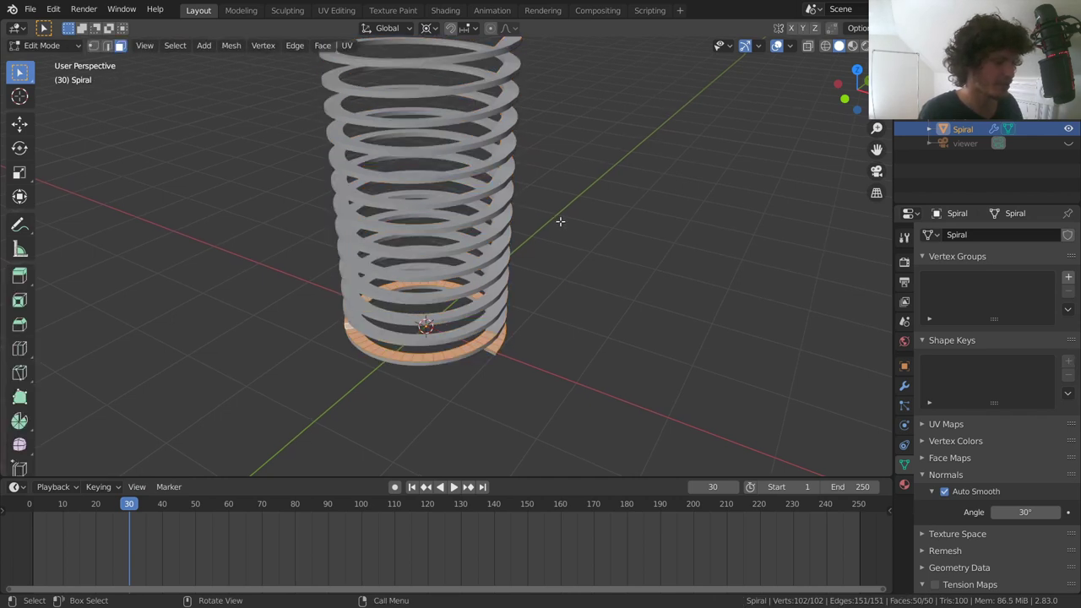
{"action": "key", "text": "s"}
{"action": "key", "text": "z"}
{"action": "left_click", "coordinate": [614, 181]}
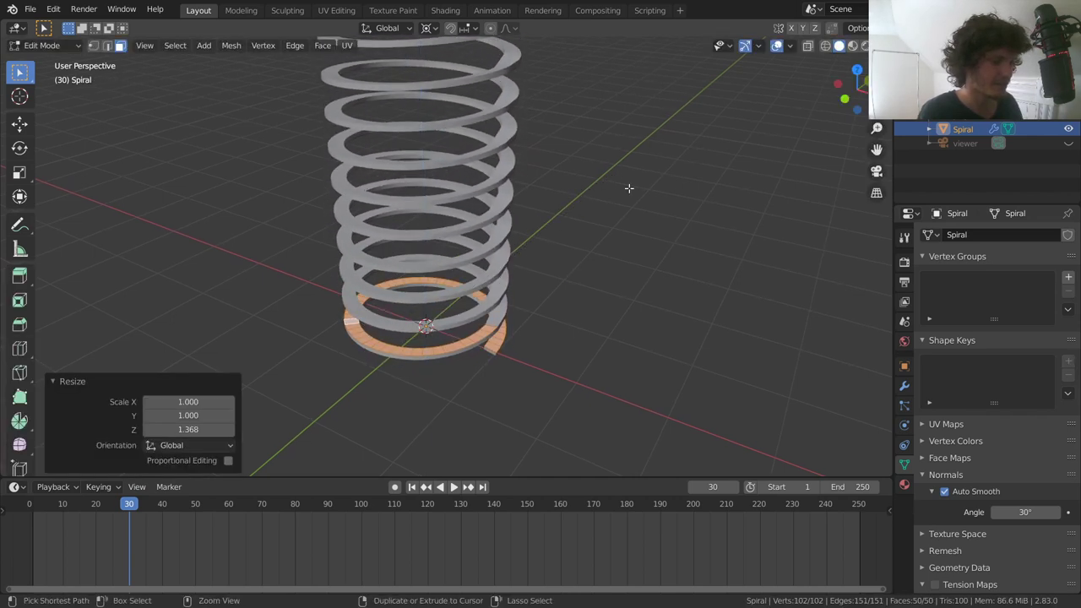
Step: Select the ribbon's inner edge loop in vertex select mode, try scaling it, and return to Object Mode
{"action": "key", "text": "1"}
{"action": "scroll", "coordinate": [562, 278], "scroll_direction": "up", "scroll_amount": 3}
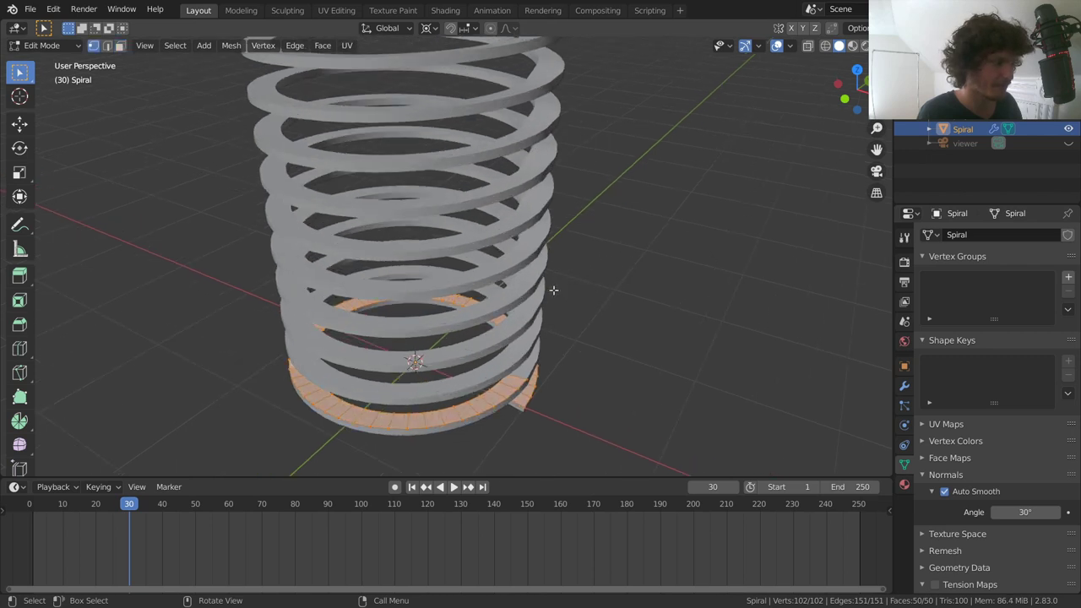
{"action": "scroll", "coordinate": [562, 281], "scroll_direction": "up", "scroll_amount": 2}
{"action": "left_click", "coordinate": [495, 421], "text": "alt"}
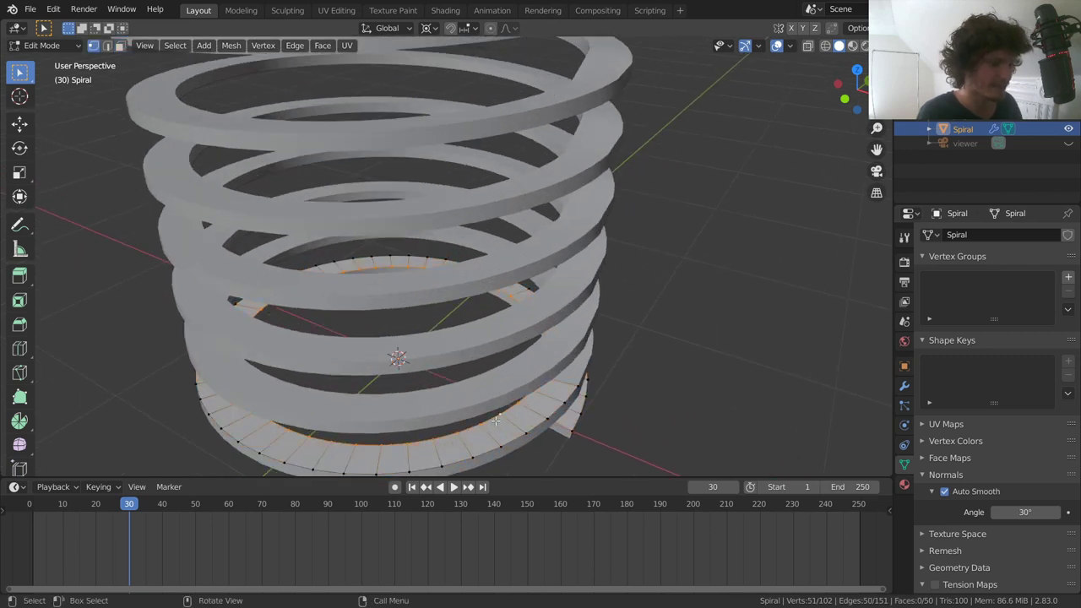
{"action": "scroll", "coordinate": [726, 296], "scroll_direction": "down", "scroll_amount": 3}
{"action": "key", "text": "s"}
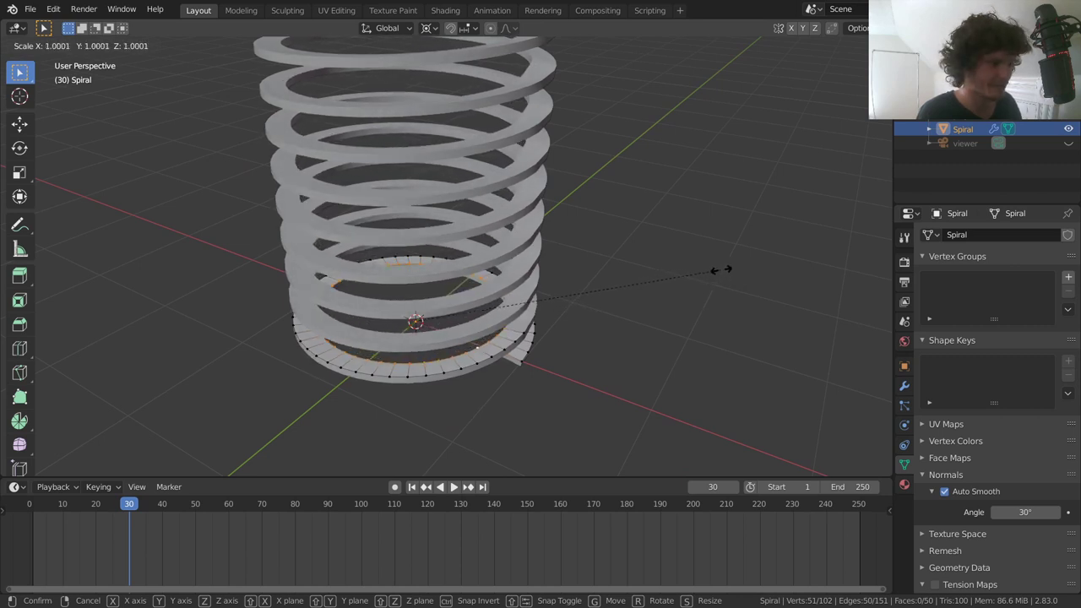
{"action": "left_click", "coordinate": [719, 269]}
{"action": "key", "text": "Tab"}
{"action": "scroll", "coordinate": [541, 169], "scroll_direction": "down", "scroll_amount": 5}
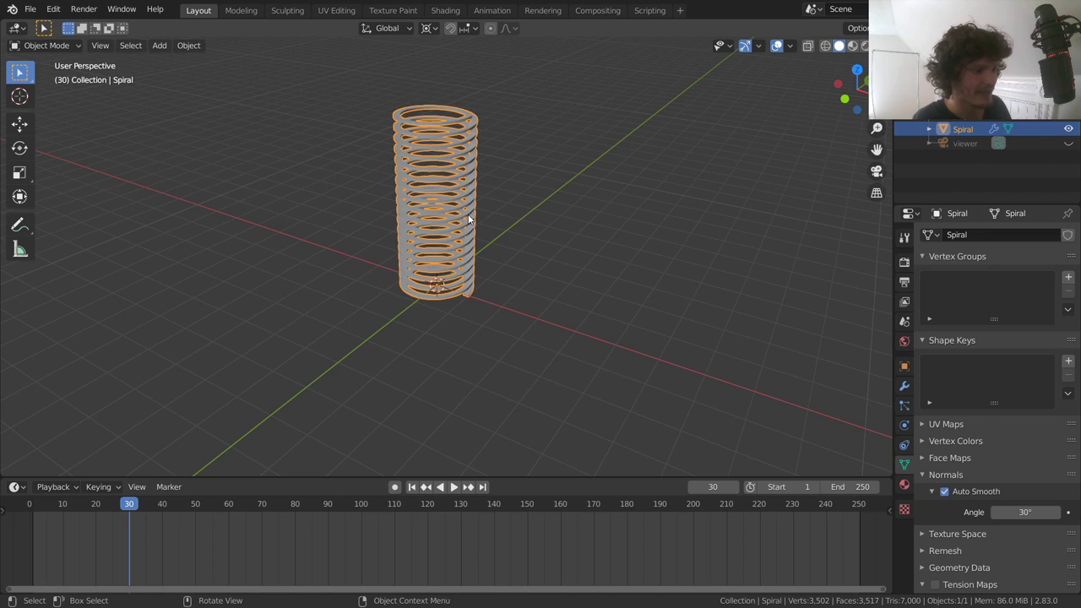
Step: Add a Bezier curve at the spiral's base and rotate it 90° about the X axis in front view
{"action": "left_click", "coordinate": [485, 186]}
{"action": "key", "text": "shift+a"}
{"action": "mouse_move", "coordinate": [488, 181]}
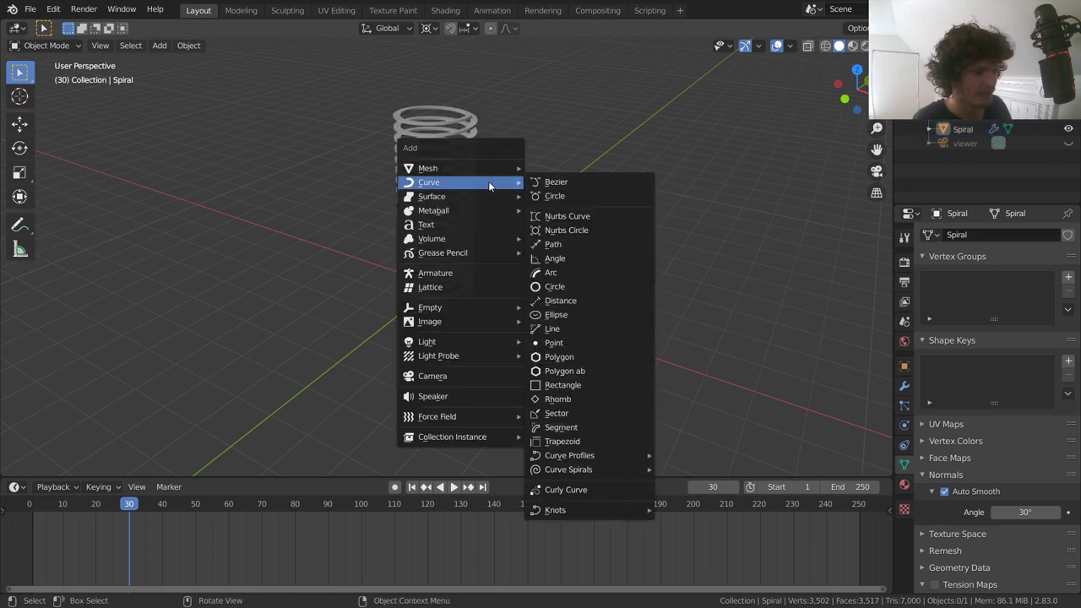
{"action": "left_click", "coordinate": [550, 184]}
{"action": "key", "text": "KP_1"}
{"action": "scroll", "coordinate": [642, 202], "scroll_direction": "up", "scroll_amount": 5}
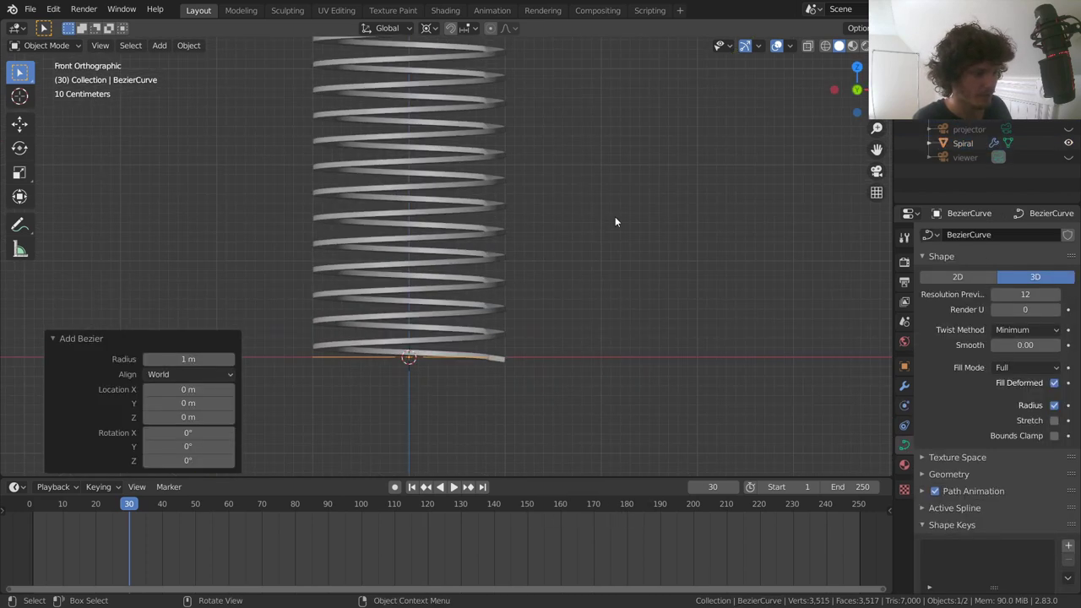
{"action": "type", "text": "rx90"}
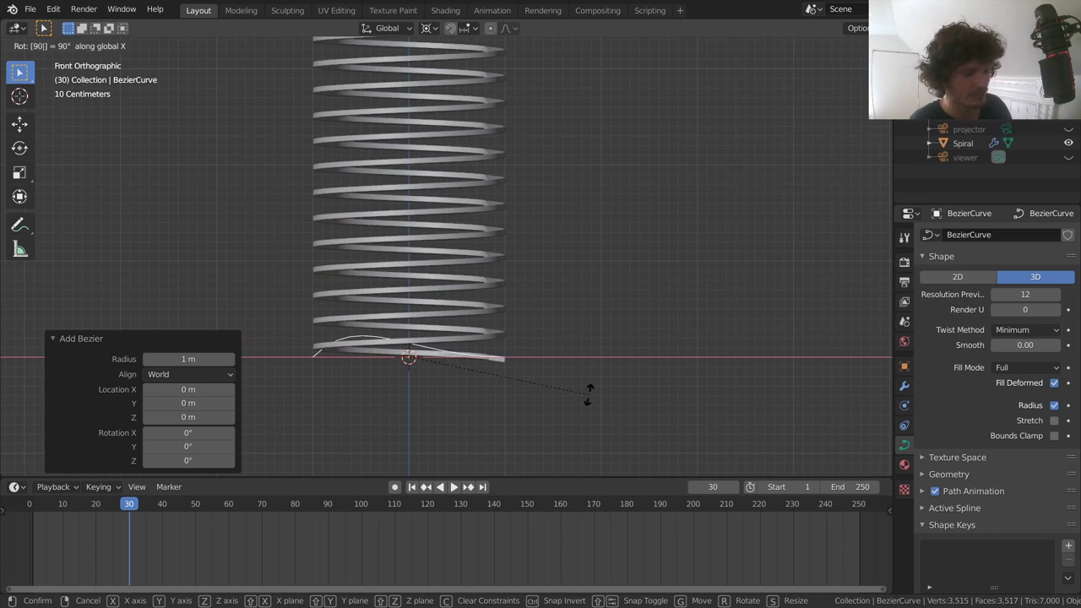
{"action": "key", "text": "Return"}
Step: Enter Edit Mode on the Bezier curve and scale all its points up by about 3.024
{"action": "key", "text": "Tab"}
{"action": "key", "text": "s"}
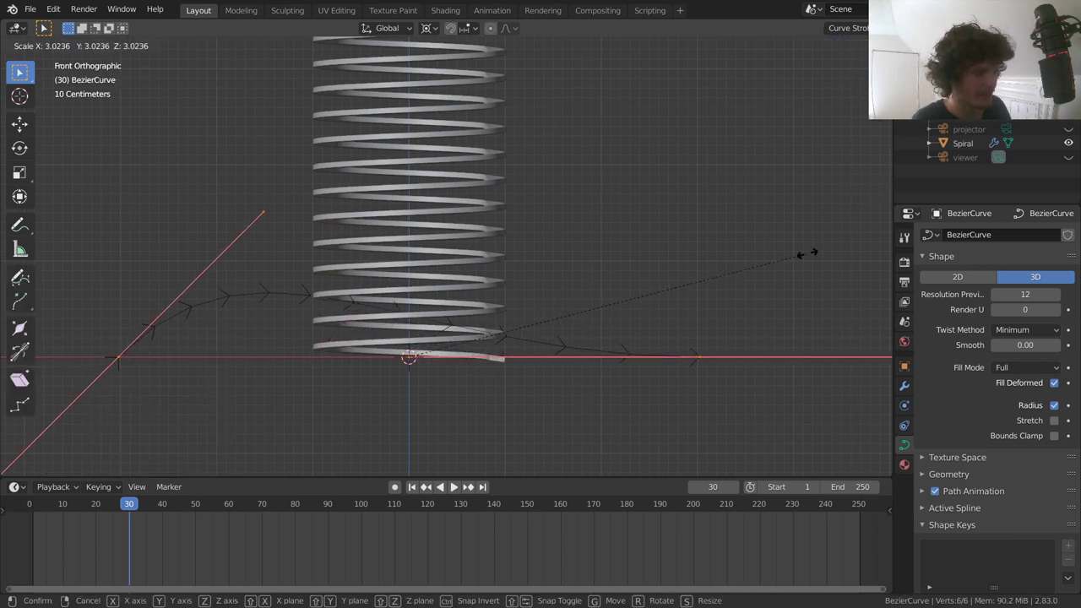
{"action": "left_click", "coordinate": [809, 254]}
{"action": "scroll", "coordinate": [657, 323], "scroll_direction": "down", "scroll_amount": 2}
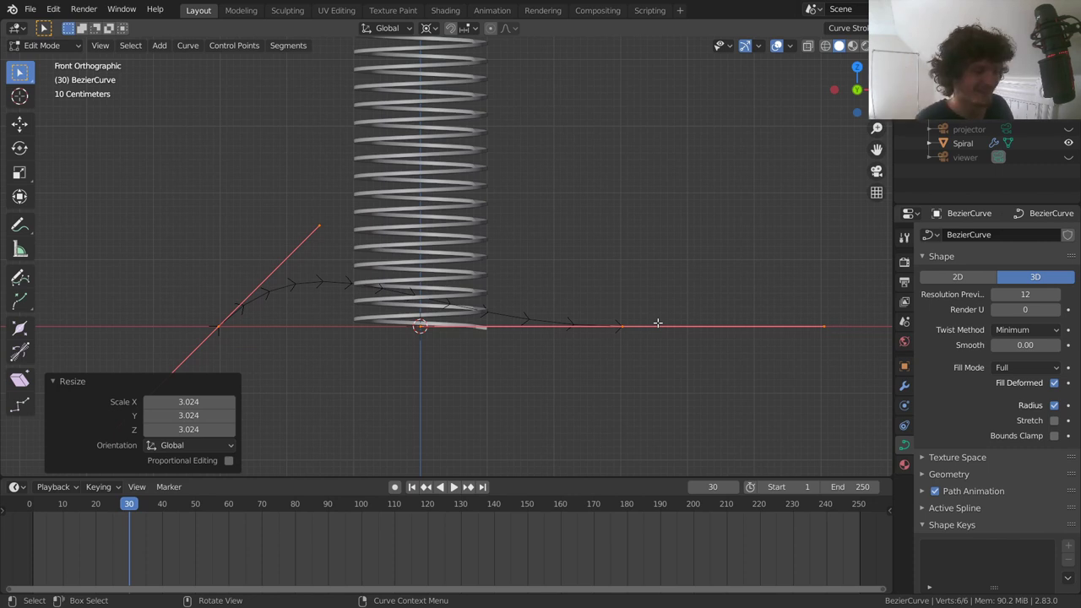
Step: Change the transform pivot point and rotate the curve's start point until its handles stand vertical
{"action": "middle_click_drag", "start_coordinate": [373, 308], "coordinate": [491, 327], "text": "shift"}
{"action": "left_click_drag", "start_coordinate": [375, 393], "coordinate": [311, 311]}
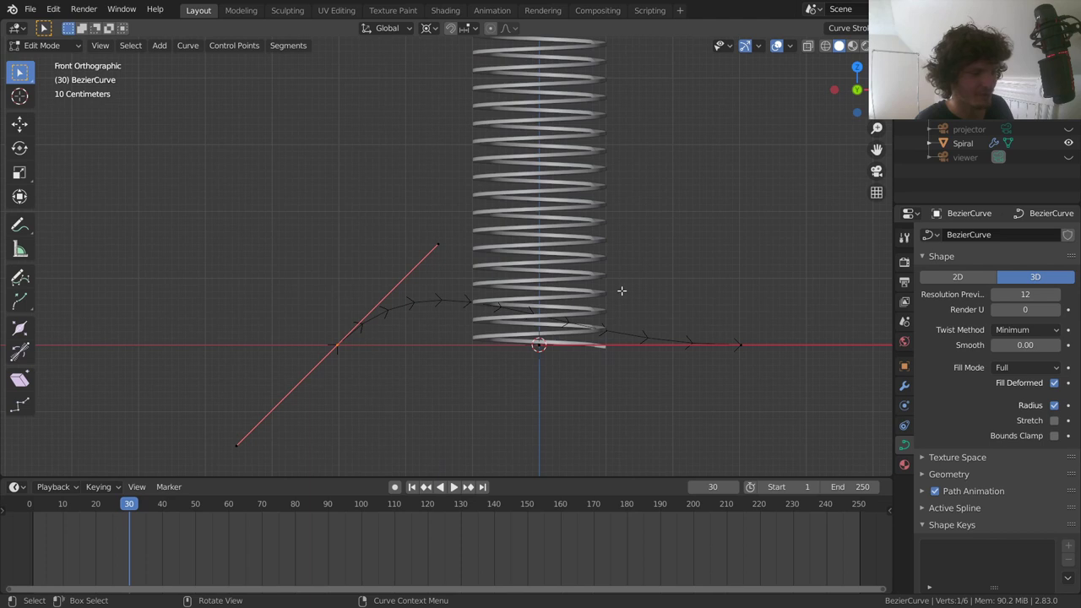
{"action": "scroll", "coordinate": [620, 293], "scroll_direction": "up", "scroll_amount": 2}
{"action": "key", "text": "r"}
{"action": "left_click", "coordinate": [423, 194]}
{"action": "left_click", "coordinate": [429, 28]}
{"action": "left_click", "coordinate": [447, 91]}
{"action": "key", "text": "r"}
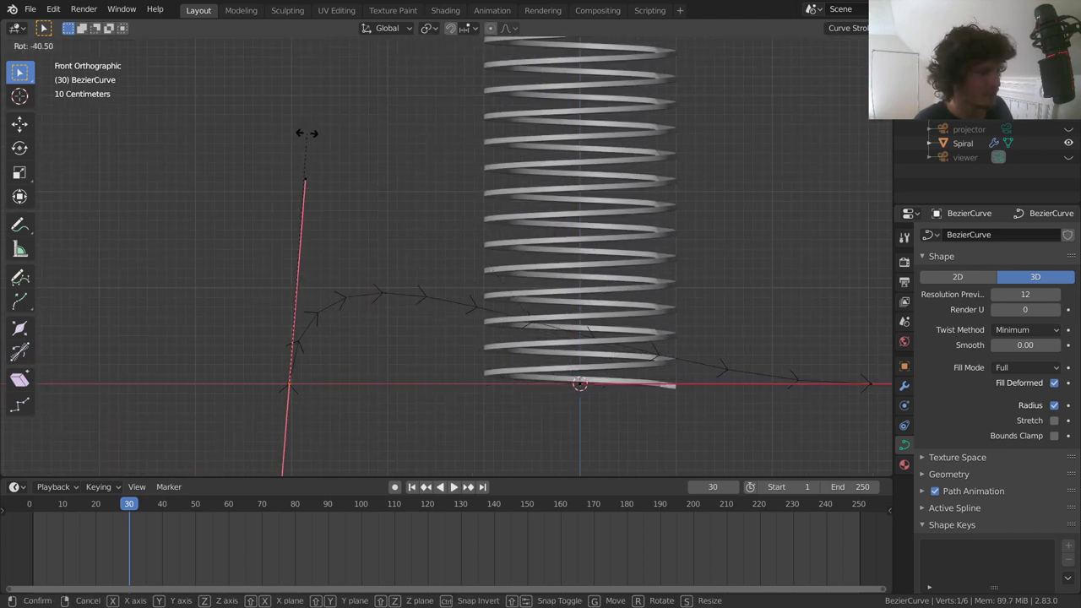
{"action": "left_click", "coordinate": [346, 174]}
Step: Rotate the curve's end point 90° so the curve forms an arch
{"action": "left_click", "coordinate": [866, 385]}
{"action": "middle_click_drag", "start_coordinate": [848, 355], "coordinate": [667, 275], "text": "shift"}
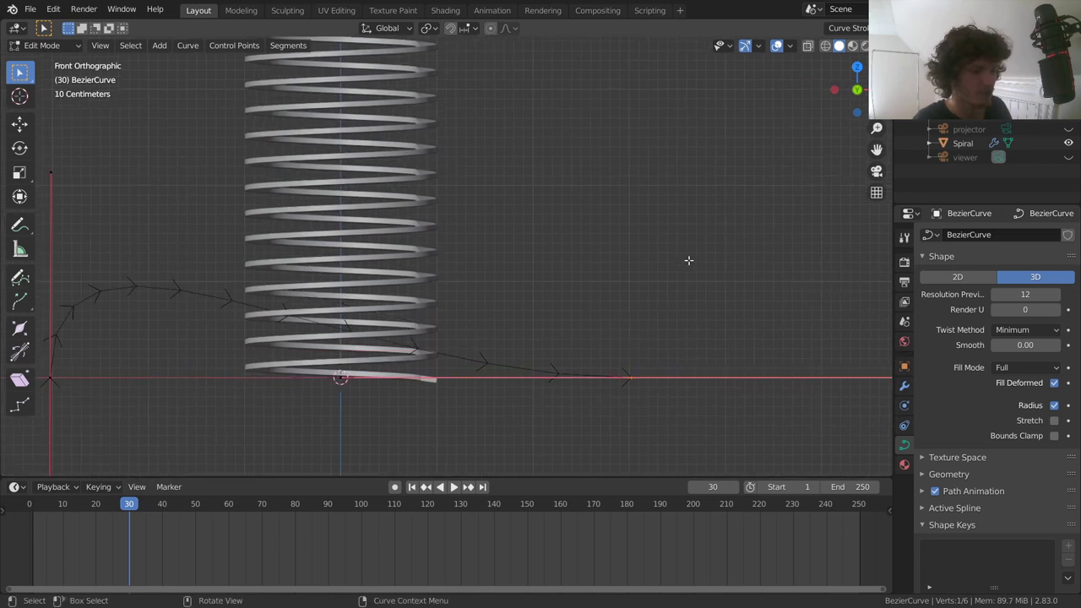
{"action": "key", "text": "r"}
{"action": "key", "text": "9"}
{"action": "key", "text": "0"}
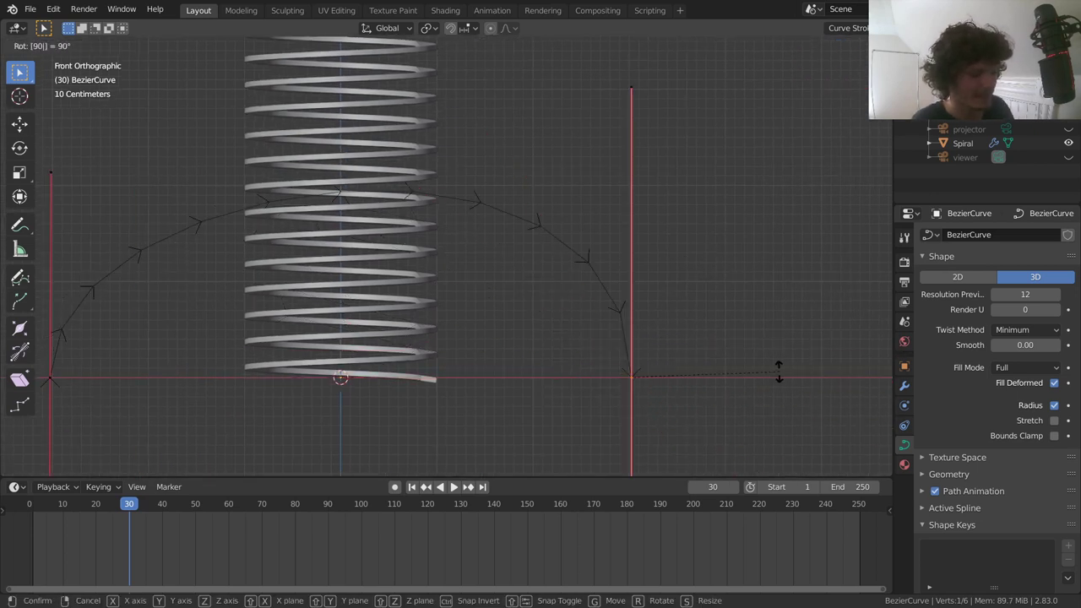
{"action": "key", "text": "Return"}
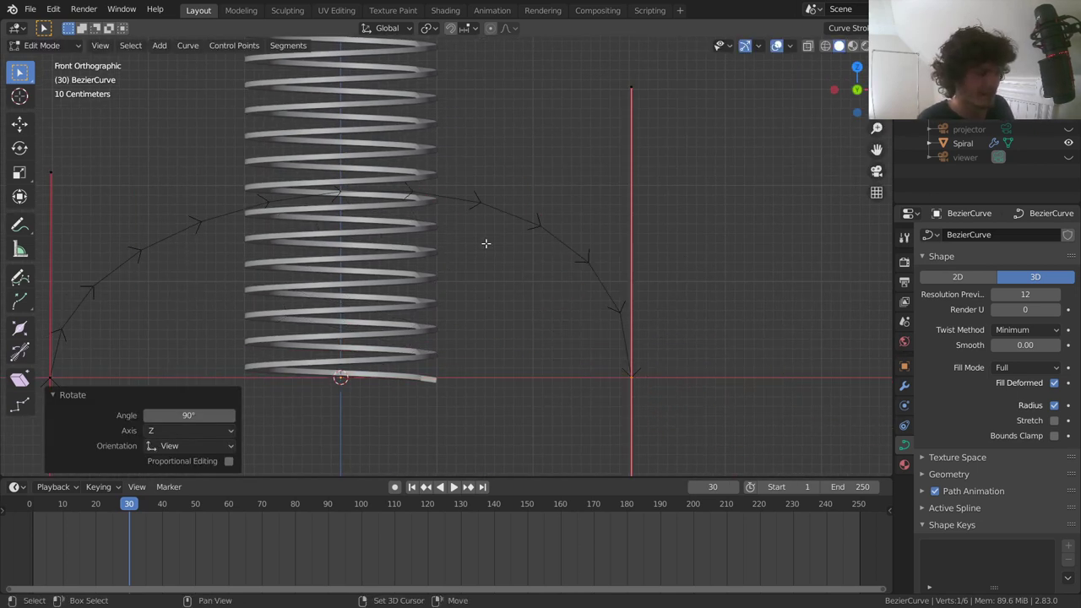
Step: Scale the handles of the curve's start point by about 1.423 to make the arch symmetrical
{"action": "middle_click_drag", "start_coordinate": [485, 242], "coordinate": [563, 251], "text": "shift"}
{"action": "scroll", "coordinate": [556, 275], "scroll_direction": "down", "scroll_amount": 2}
{"action": "left_click_drag", "start_coordinate": [255, 365], "coordinate": [147, 316]}
{"action": "key", "text": "s"}
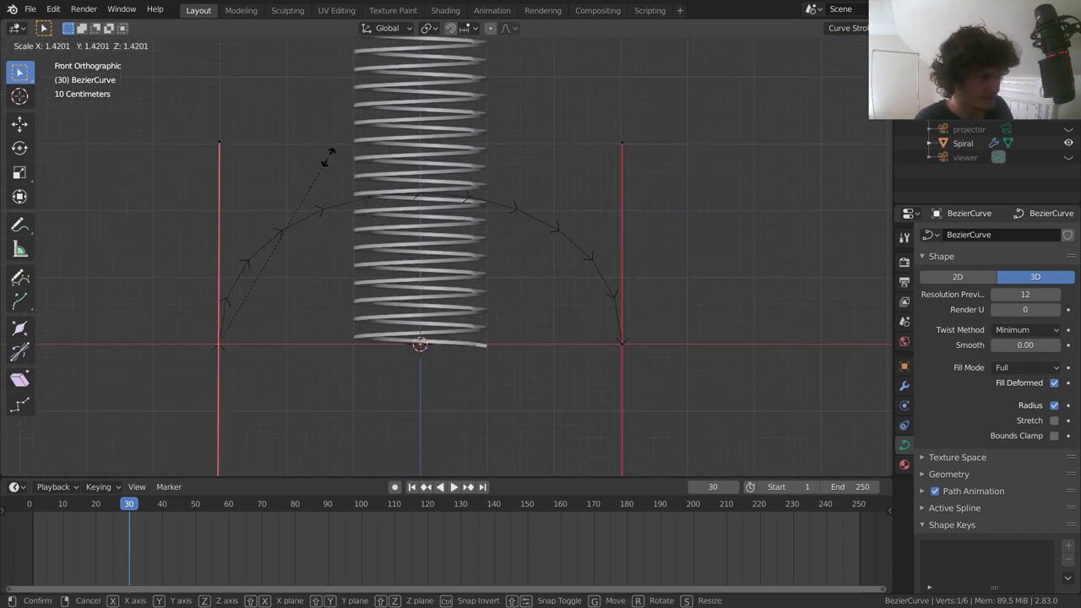
{"action": "left_click", "coordinate": [329, 156]}
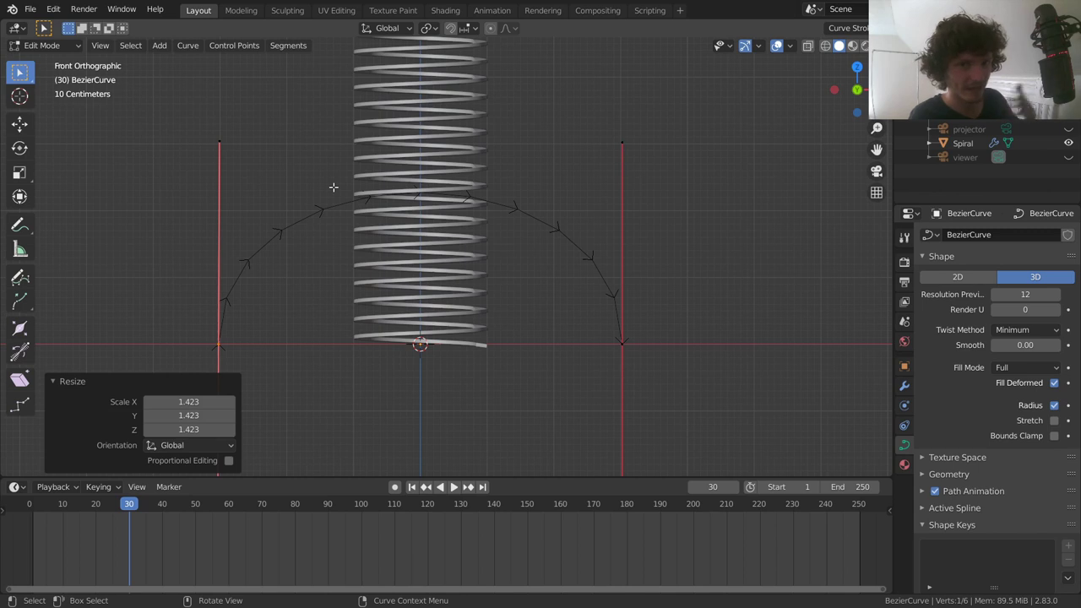
Step: Select both end points of the arch and scale them along the X axis by about 0.743
{"action": "left_click_drag", "start_coordinate": [156, 363], "coordinate": [786, 293]}
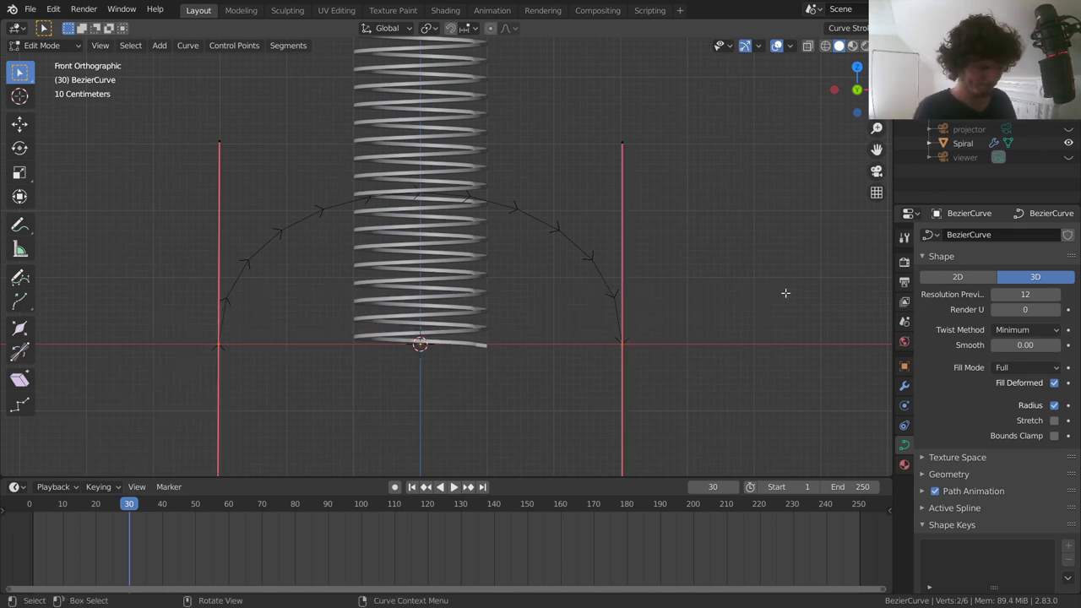
{"action": "key", "text": "s"}
{"action": "key", "text": "y"}
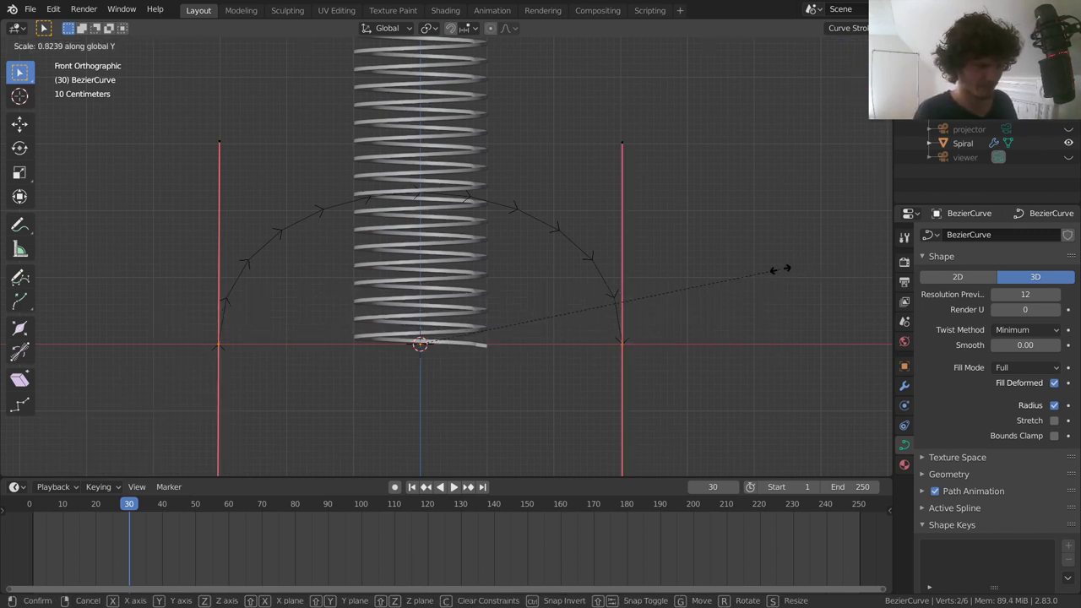
{"action": "key", "text": "x"}
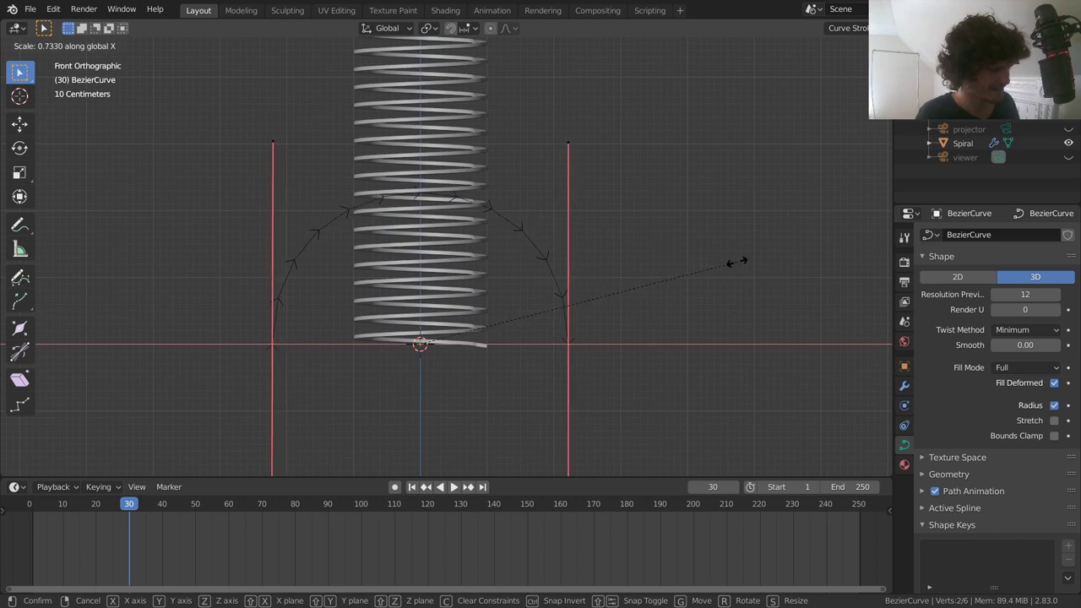
{"action": "left_click", "coordinate": [741, 262]}
Step: Return to Object Mode and set the Bezier curve's preview resolution to 64
{"action": "scroll", "coordinate": [522, 248], "scroll_direction": "up", "scroll_amount": 3}
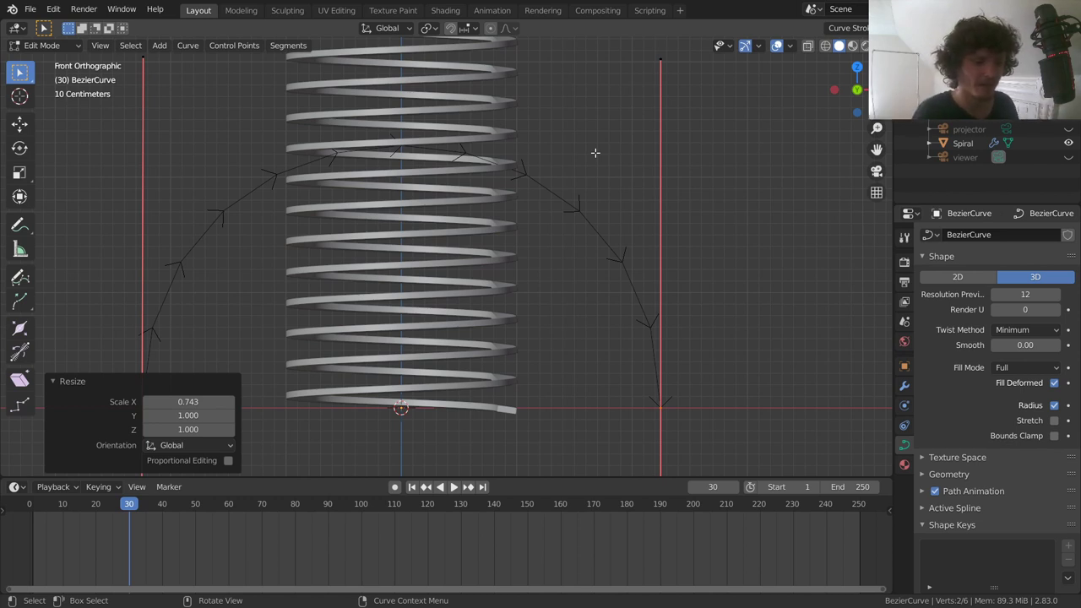
{"action": "key", "text": "Tab"}
{"action": "scroll", "coordinate": [591, 194], "scroll_direction": "up", "scroll_amount": 2}
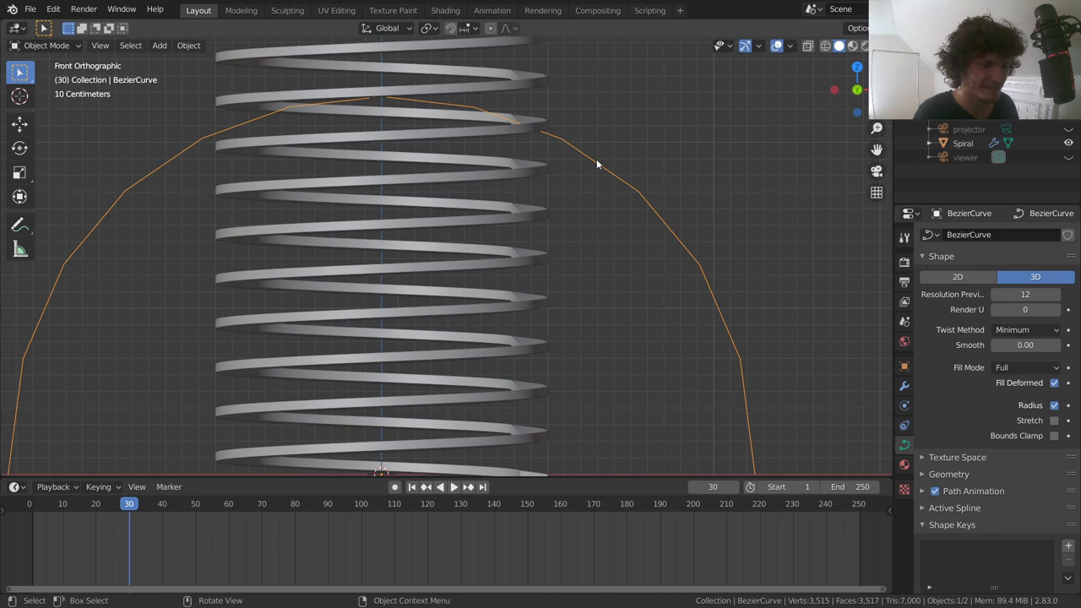
{"action": "mouse_move", "coordinate": [1014, 294]}
{"action": "left_mouse_down"}
{"action": "mouse_move", "coordinate": [1065, 294]}
{"action": "mouse_move", "coordinate": [1035, 292]}
{"action": "left_mouse_up"}
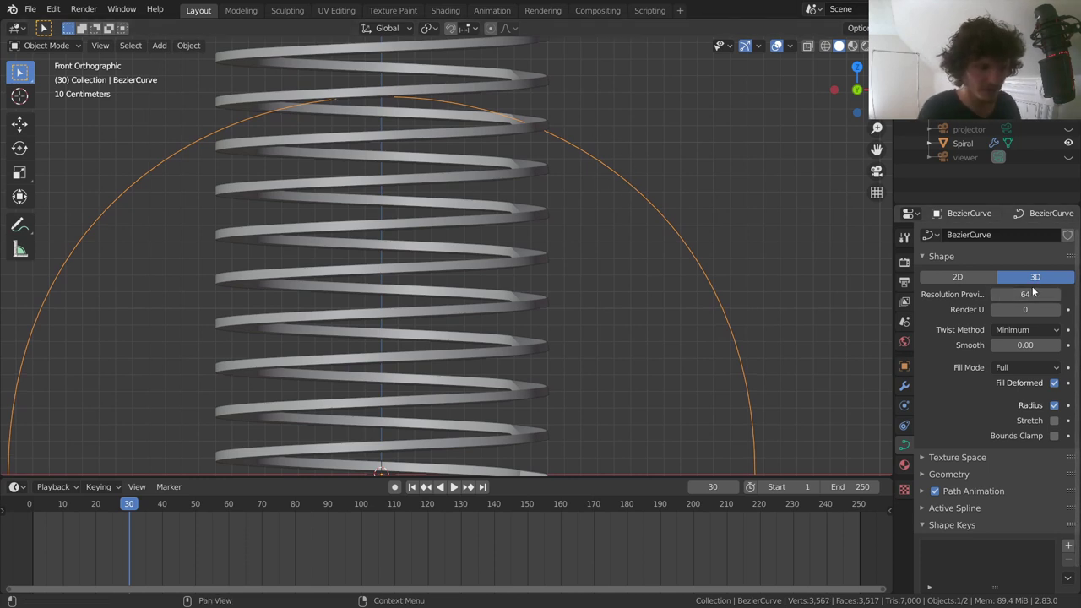
Step: Select the spiral and add a Curve modifier below its Array and Solidify modifiers
{"action": "scroll", "coordinate": [600, 185], "scroll_direction": "down", "scroll_amount": 3}
{"action": "scroll", "coordinate": [595, 188], "scroll_direction": "down", "scroll_amount": 2}
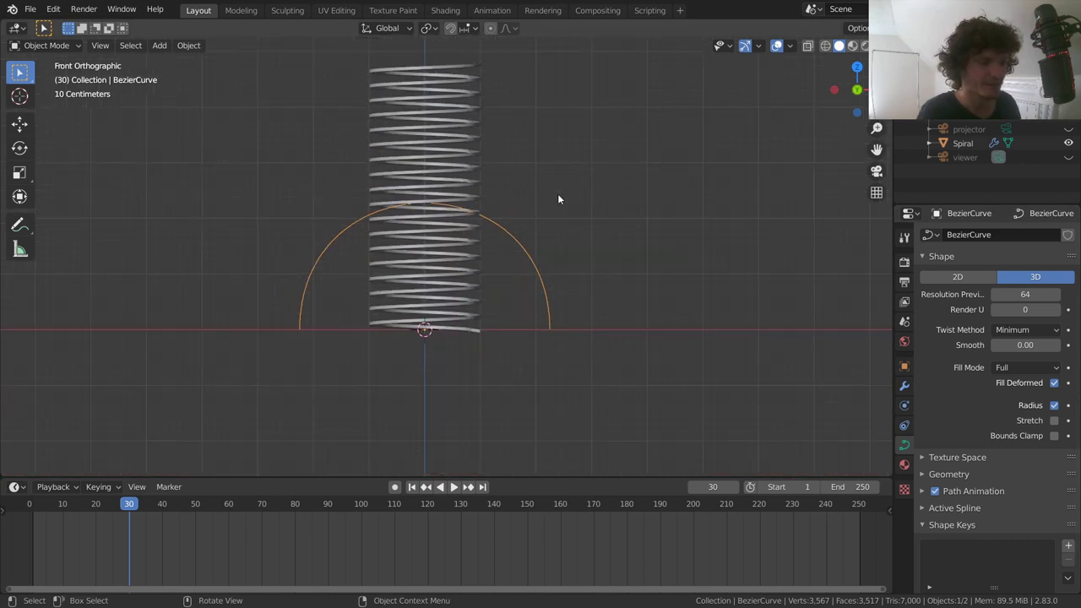
{"action": "left_click", "coordinate": [476, 155]}
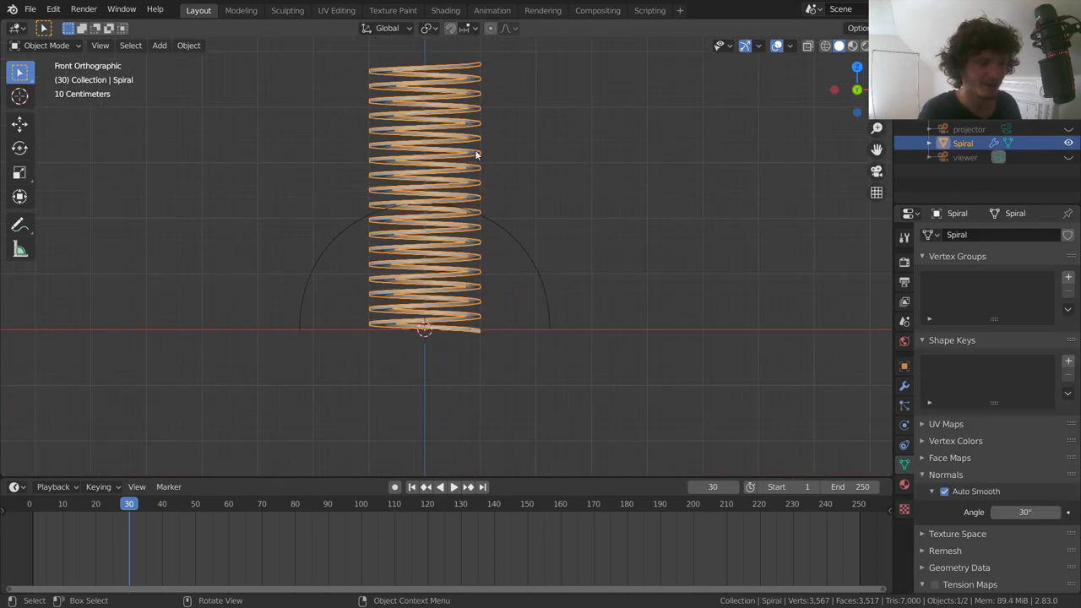
{"action": "left_click", "coordinate": [508, 233]}
{"action": "left_click", "coordinate": [476, 163]}
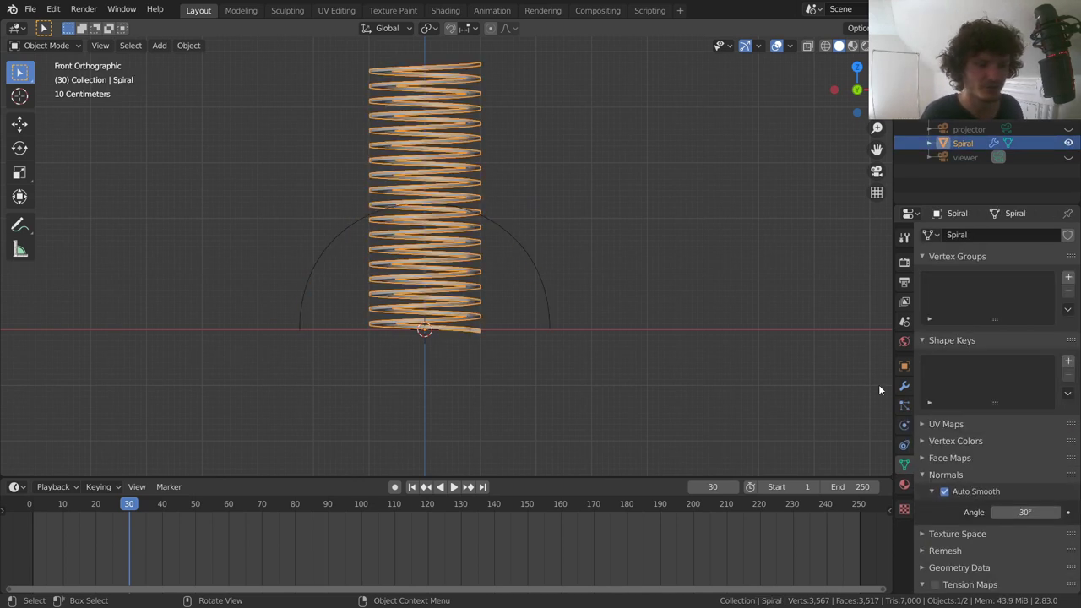
{"action": "left_click", "coordinate": [904, 386]}
{"action": "left_click", "coordinate": [930, 280]}
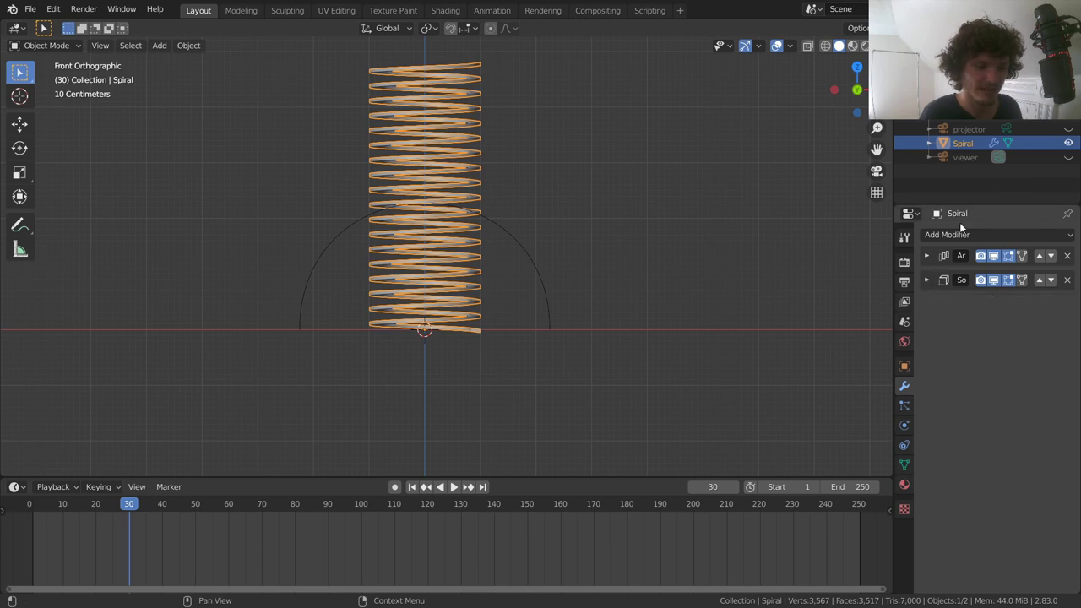
{"action": "left_click", "coordinate": [953, 236]}
{"action": "left_click", "coordinate": [900, 285]}
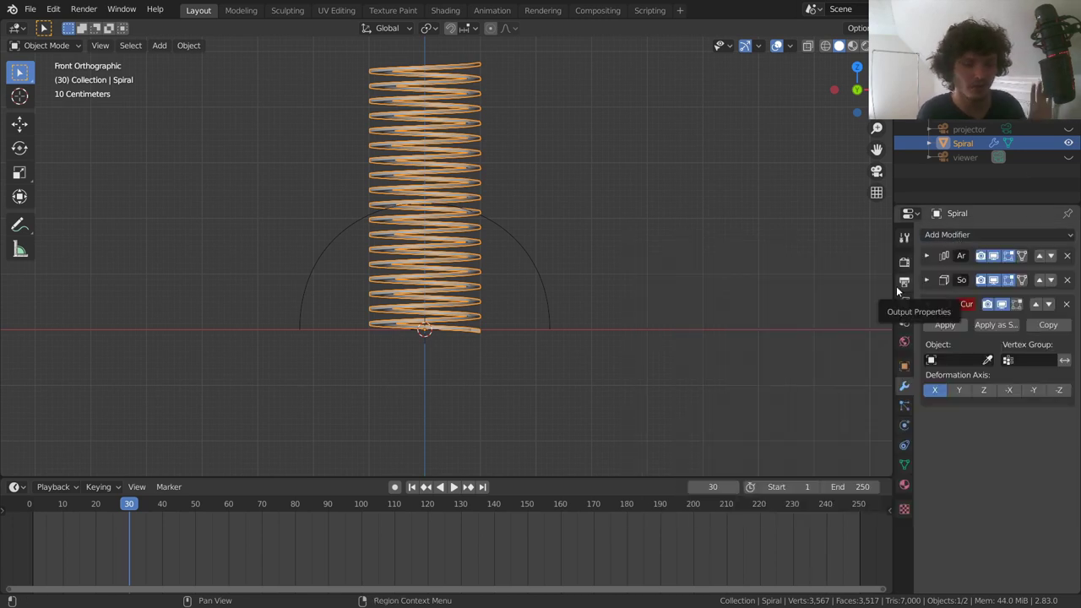
Step: Assign BezierCurve as the Curve modifier's object and set the deformation axis to Y
{"action": "left_click", "coordinate": [958, 360]}
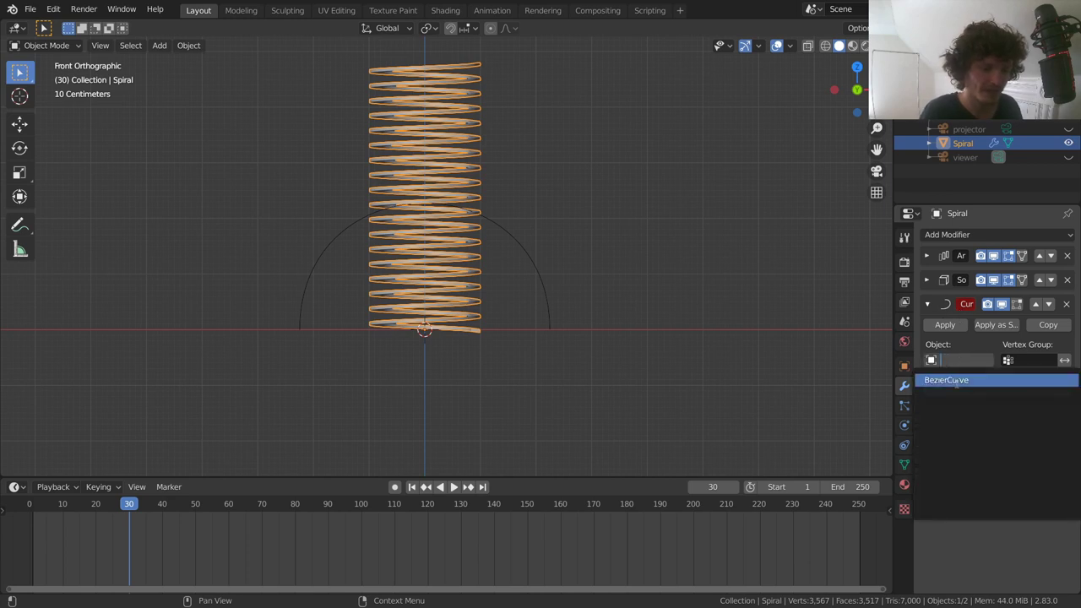
{"action": "left_click", "coordinate": [946, 380]}
{"action": "left_click", "coordinate": [984, 391]}
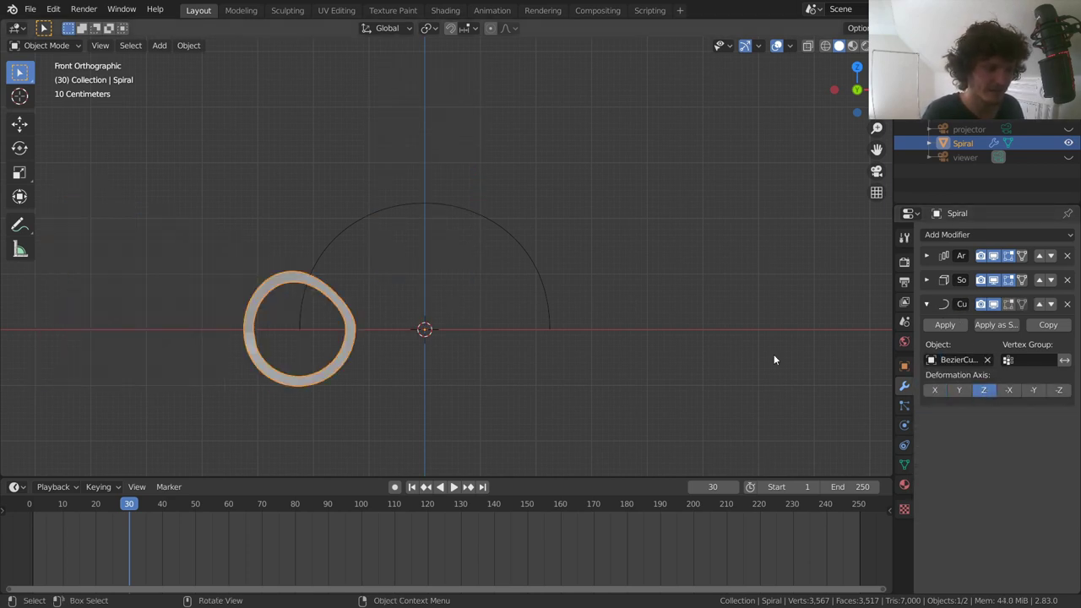
{"action": "left_click", "coordinate": [968, 393]}
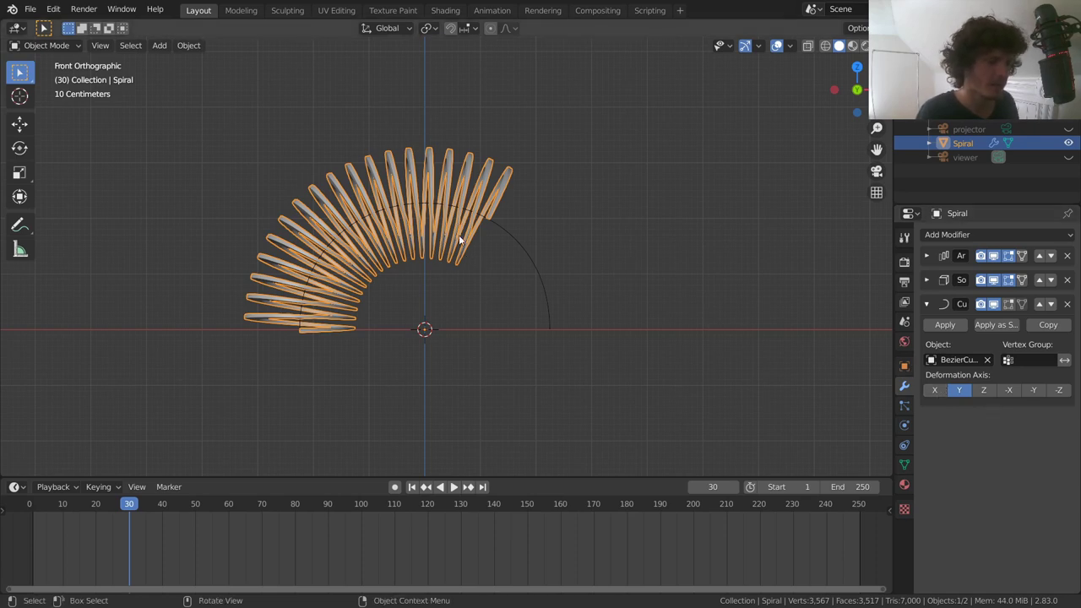
{"action": "scroll", "coordinate": [408, 208], "scroll_direction": "up", "scroll_amount": 3}
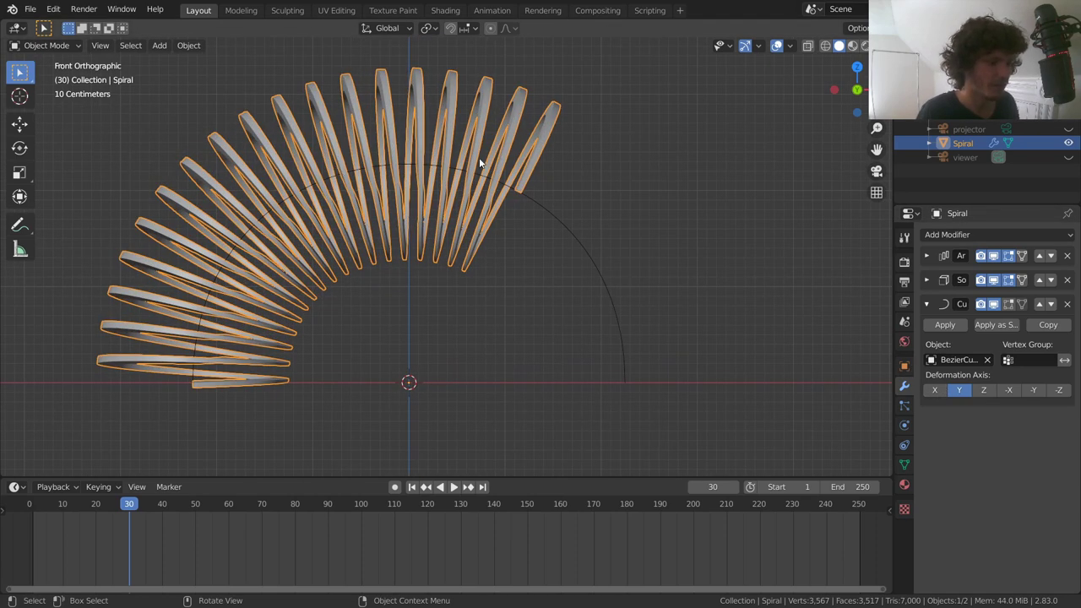
Step: Move the Curve modifier above Solidify in the spiral's stack and compare the ribbon with Solidify hidden and shown in the viewport
{"action": "scroll", "coordinate": [479, 157], "scroll_direction": "up", "scroll_amount": 6}
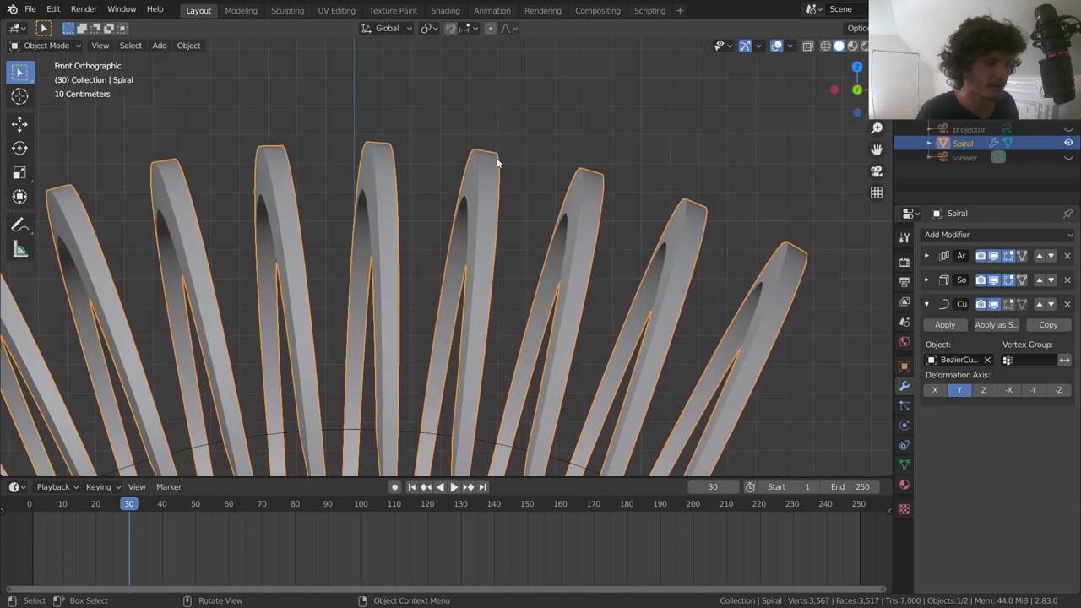
{"action": "scroll", "coordinate": [488, 181], "scroll_direction": "down", "scroll_amount": 5, "text": "shift"}
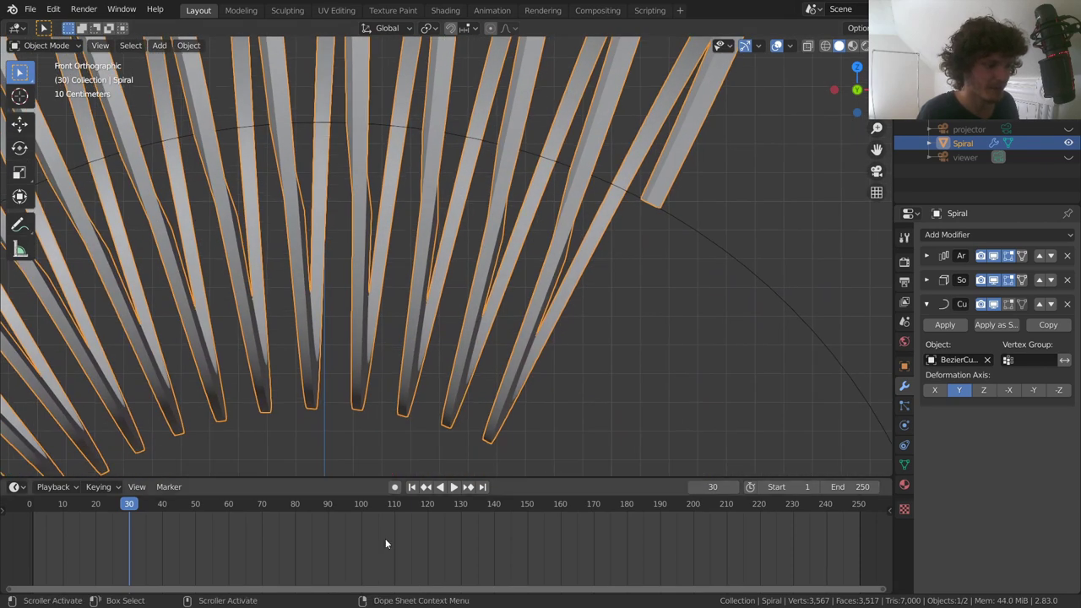
{"action": "scroll", "coordinate": [422, 295], "scroll_direction": "down", "scroll_amount": 1, "text": "shift"}
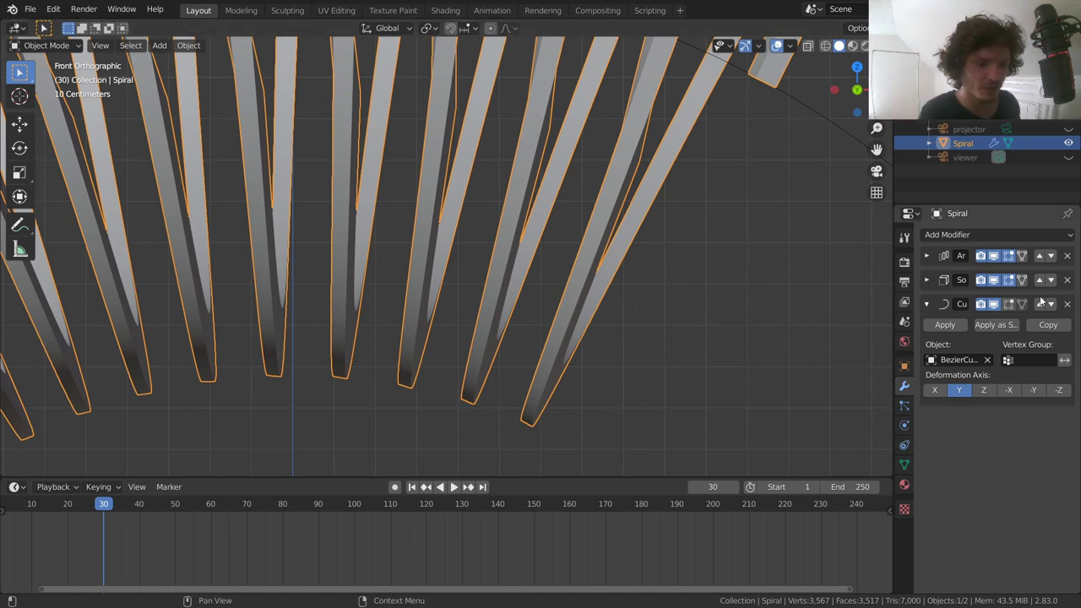
{"action": "left_click", "coordinate": [927, 305]}
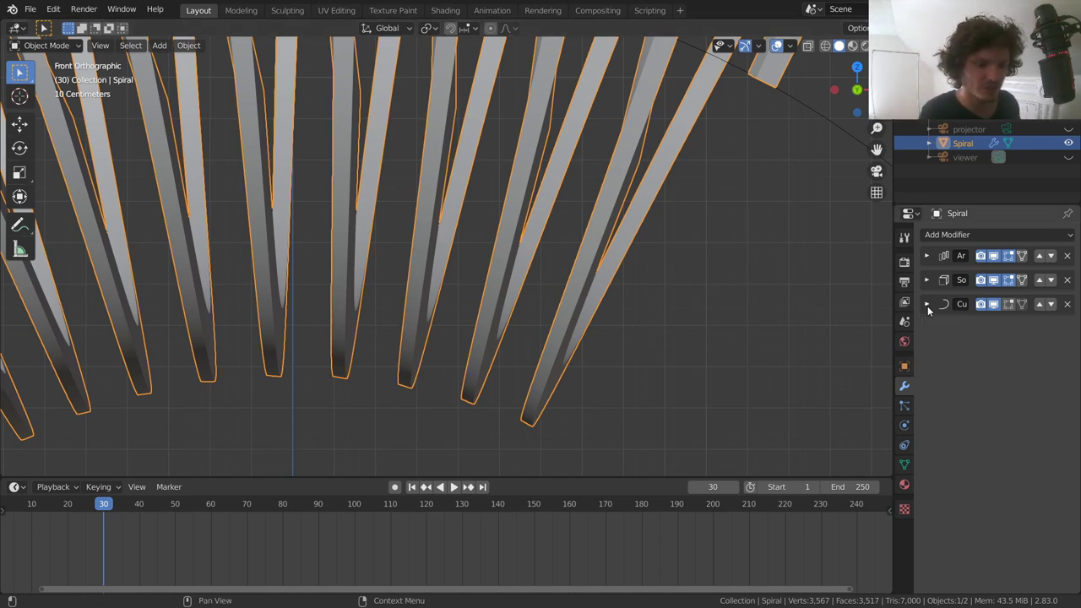
{"action": "left_click", "coordinate": [1039, 306]}
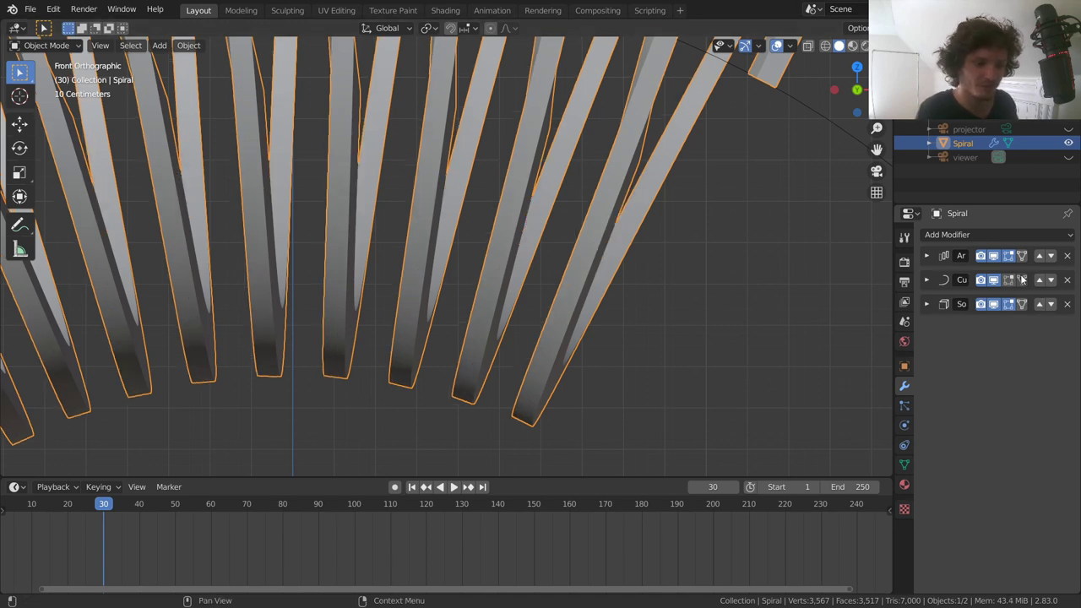
{"action": "left_click", "coordinate": [995, 304]}
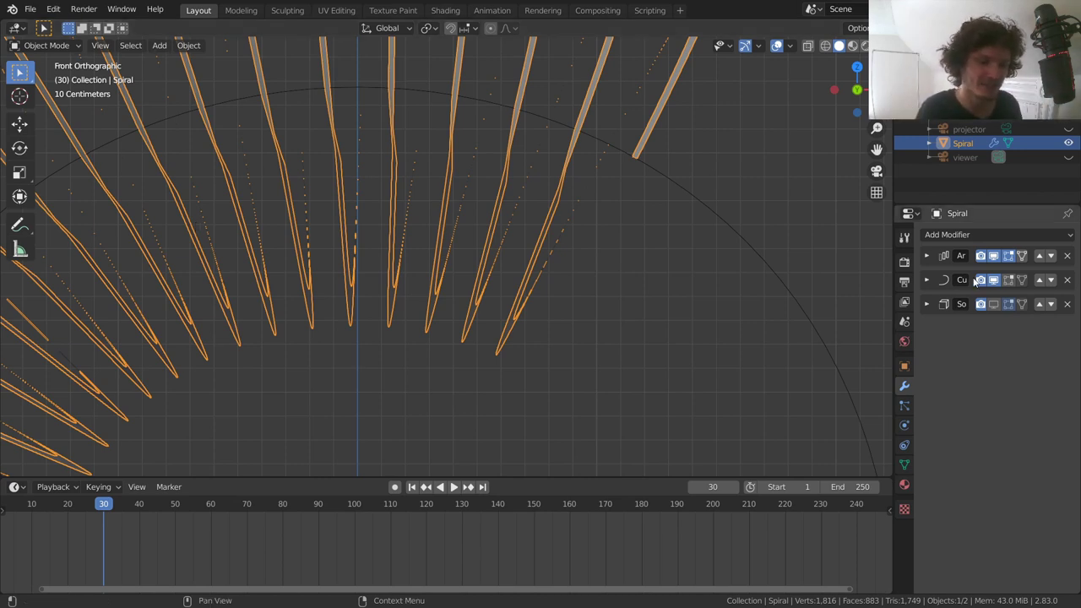
{"action": "left_click", "coordinate": [993, 305]}
Step: Raise the Array modifier's fixed count to 27 so the spiral covers the full length of the arch
{"action": "scroll", "coordinate": [422, 265], "scroll_direction": "down", "scroll_amount": 5}
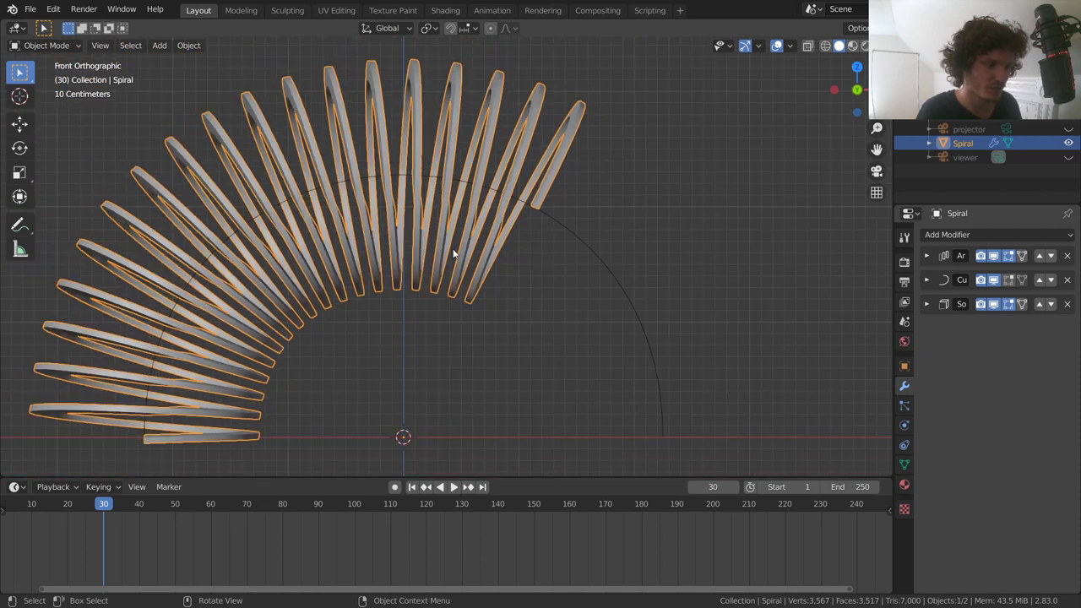
{"action": "left_click", "coordinate": [929, 255]}
{"action": "left_click_drag", "start_coordinate": [1015, 311], "coordinate": [1044, 311]}
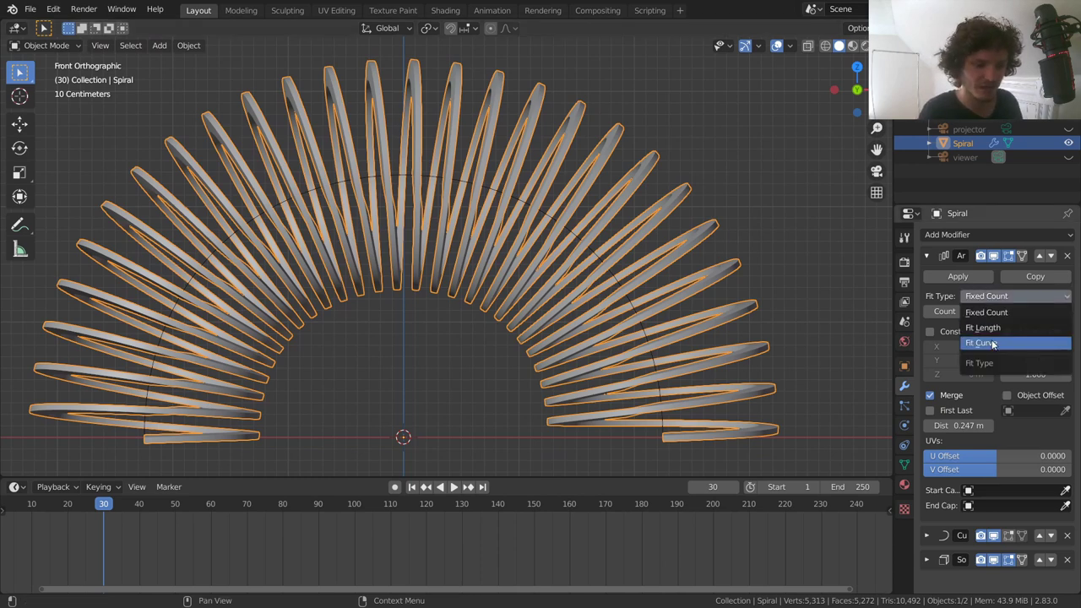
Step: Set the Array modifier's fit type to Fit Curve with BezierCurve as its curve
{"action": "left_click", "coordinate": [982, 342]}
{"action": "left_click", "coordinate": [992, 313]}
{"action": "left_click", "coordinate": [984, 333]}
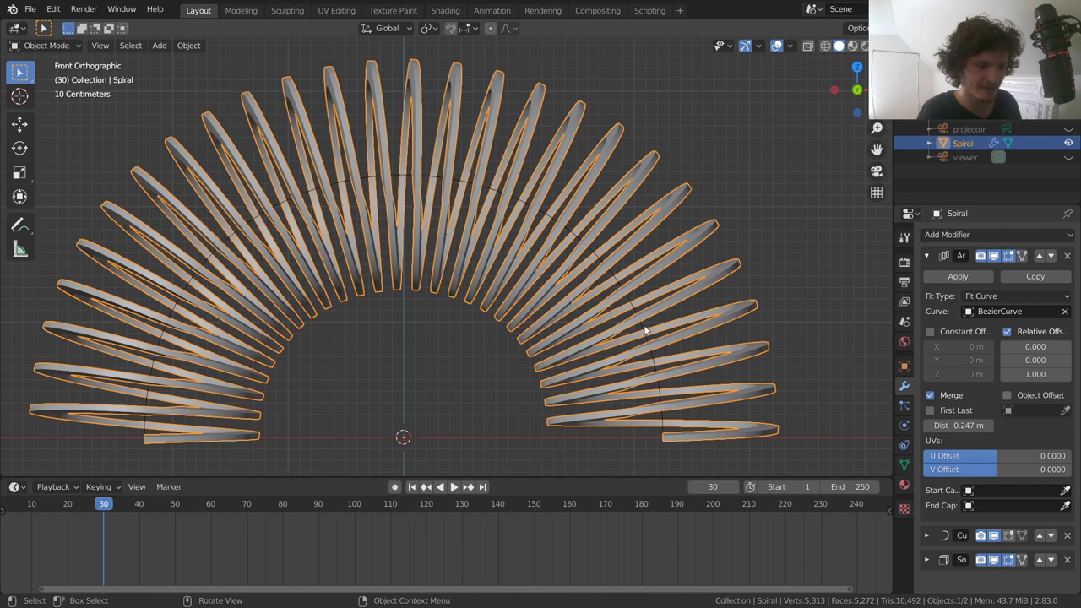
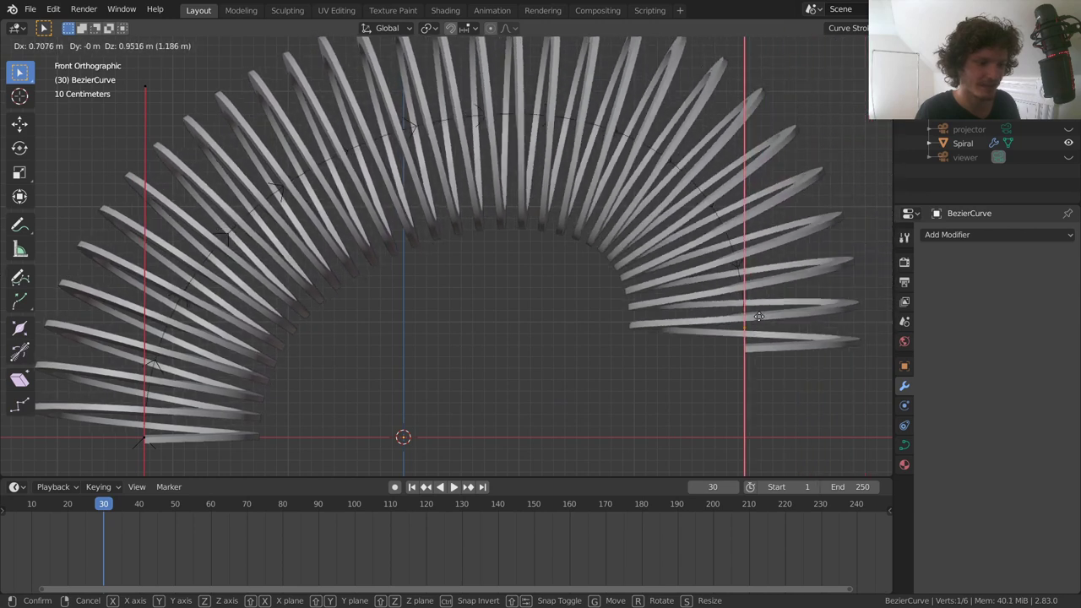
Step: Undo the move of the arch's end point, reselect the spiral and return its Array fit type to Fixed Count
{"action": "key", "text": "ctrl+z"}
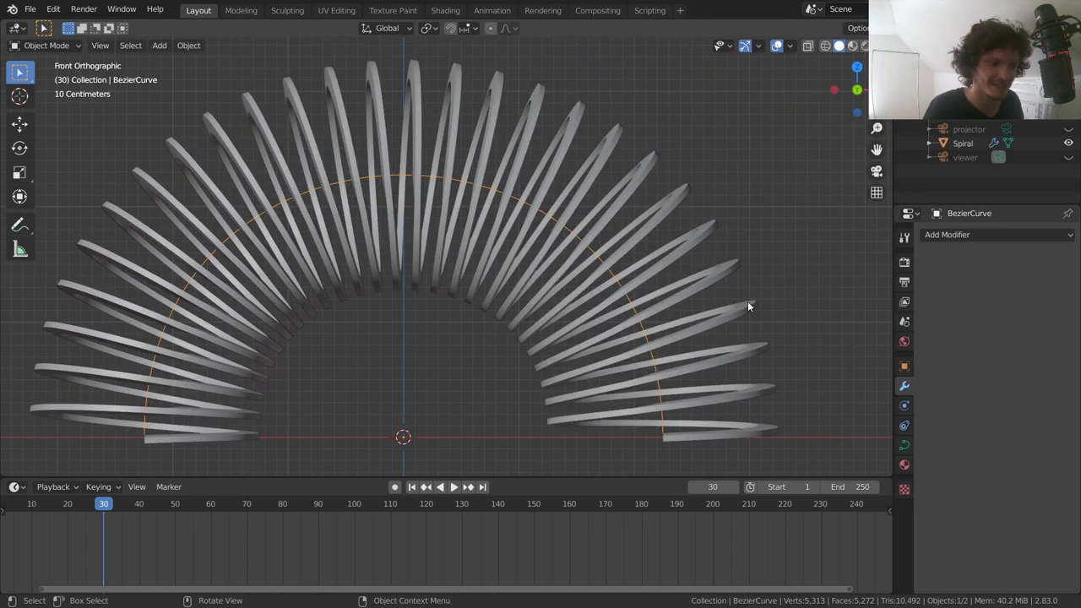
{"action": "key", "text": "Tab"}
{"action": "left_click", "coordinate": [671, 249]}
{"action": "left_click", "coordinate": [1003, 296]}
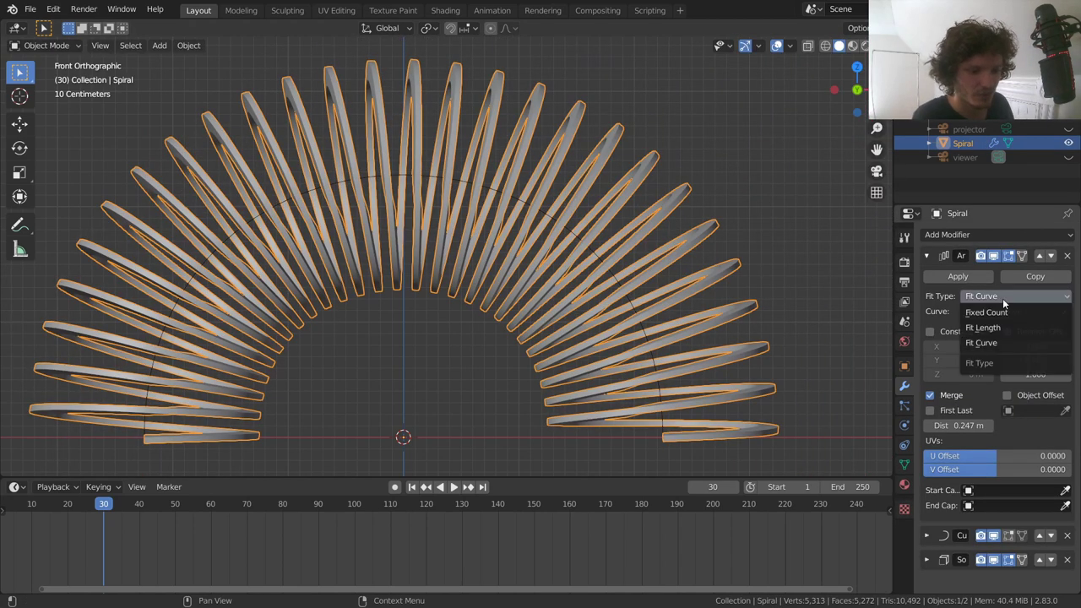
{"action": "left_click", "coordinate": [993, 313]}
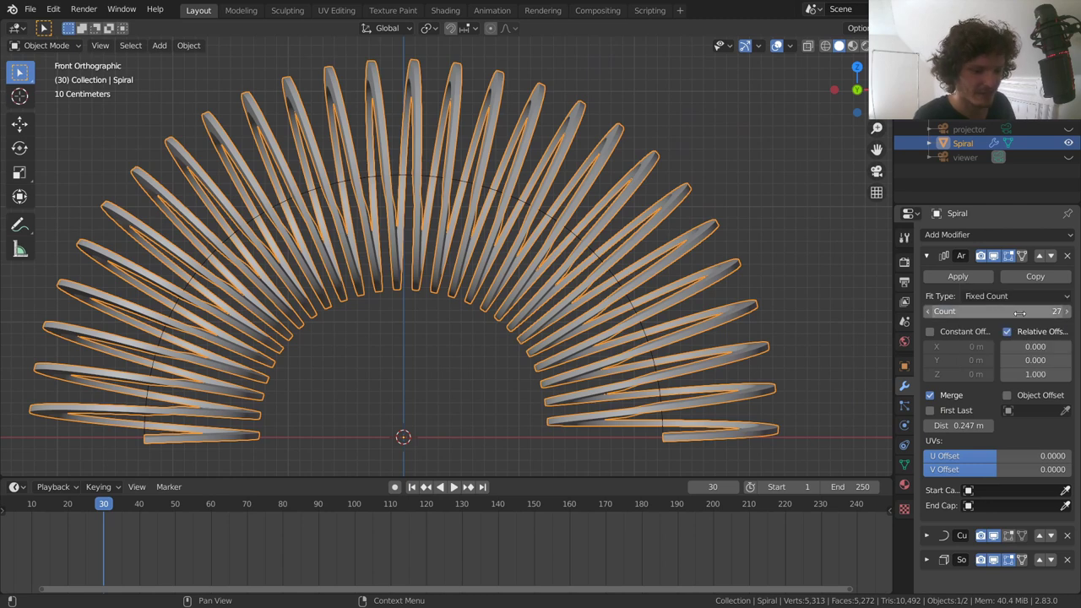
Step: Scale the spiral's selected inner edge outward in Edit Mode to narrow the ribbon, and return to Object Mode
{"action": "scroll", "coordinate": [514, 237], "scroll_direction": "left", "scroll_amount": 5}
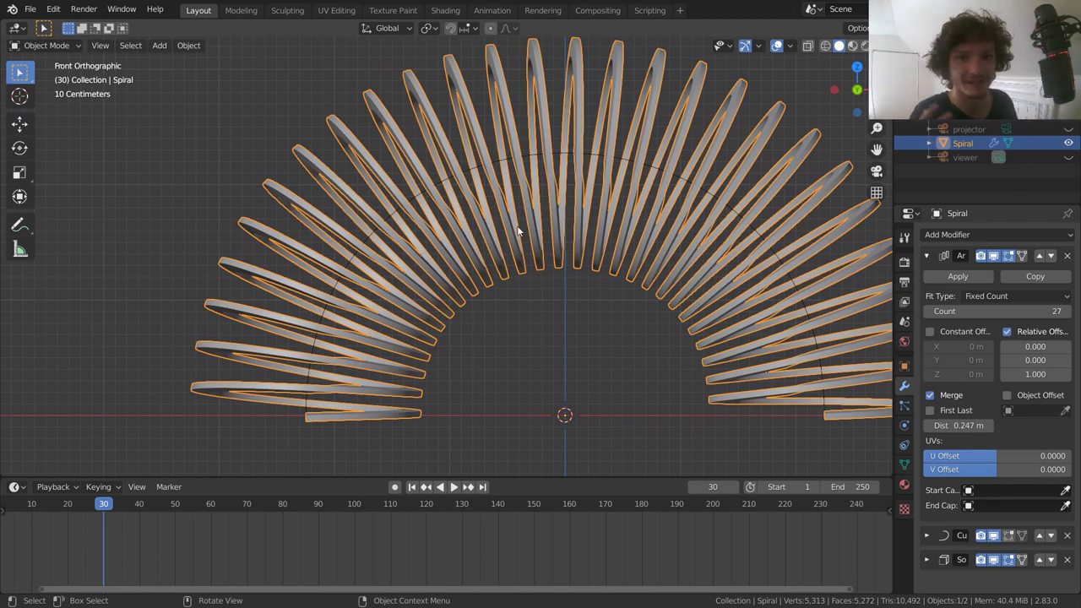
{"action": "middle_click_drag", "start_coordinate": [448, 216], "coordinate": [545, 223]}
{"action": "key", "text": "Tab"}
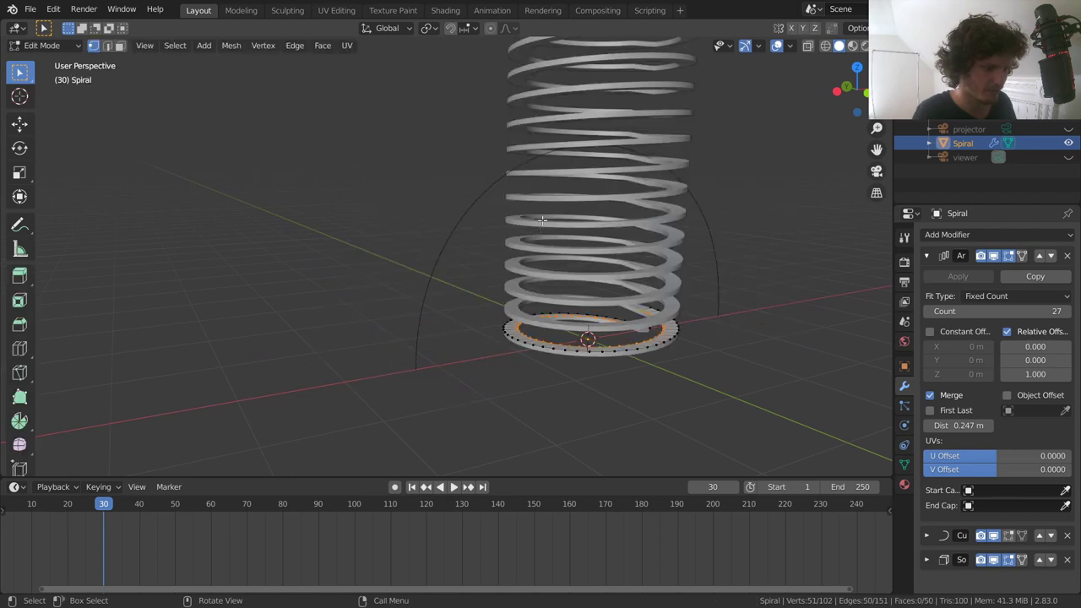
{"action": "scroll", "coordinate": [759, 363], "scroll_direction": "up", "scroll_amount": 3}
{"action": "key", "text": "KP_Decimal"}
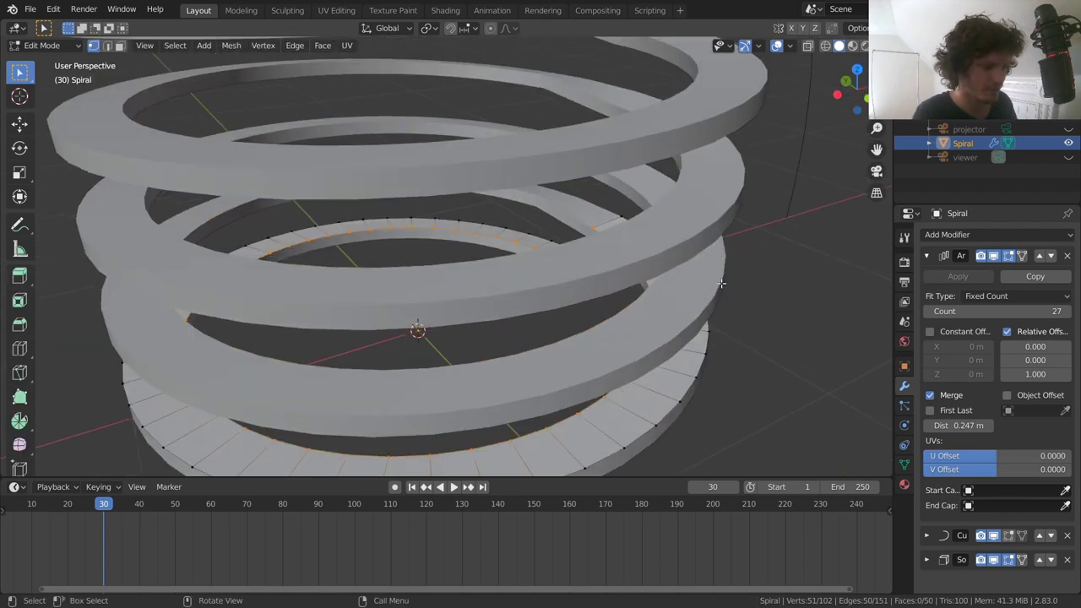
{"action": "key", "text": "s"}
{"action": "left_click", "coordinate": [754, 281]}
{"action": "key", "text": "Tab"}
{"action": "key", "text": "KP_Decimal"}
Step: Select the whole spiral mesh, set the pivot point to 3D Cursor and scale it along Z by about 0.904
{"action": "key", "text": "Tab"}
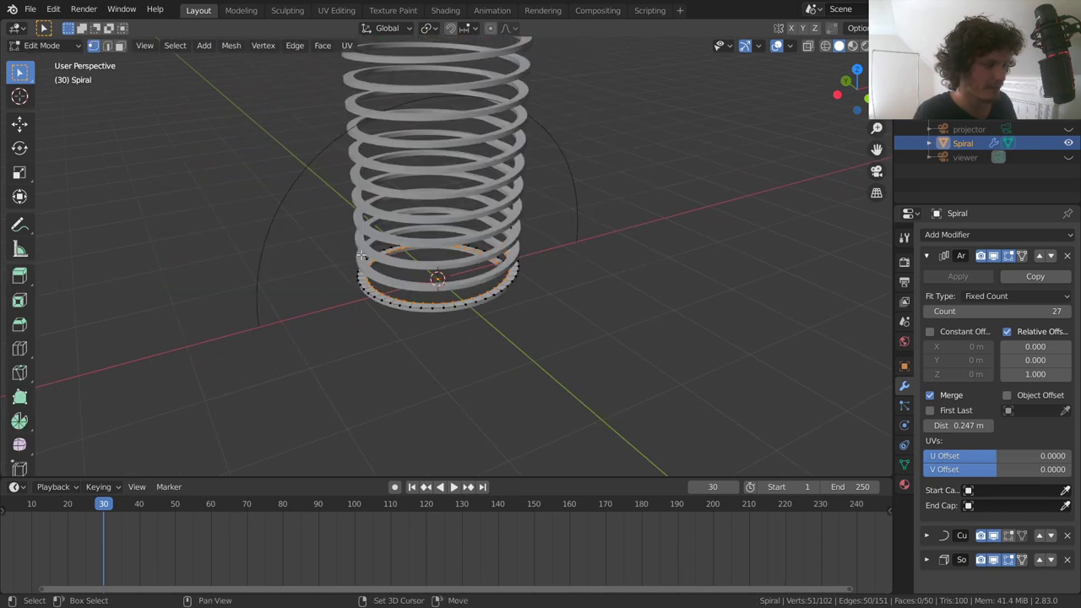
{"action": "key", "text": "a"}
{"action": "key", "text": "KP_Decimal"}
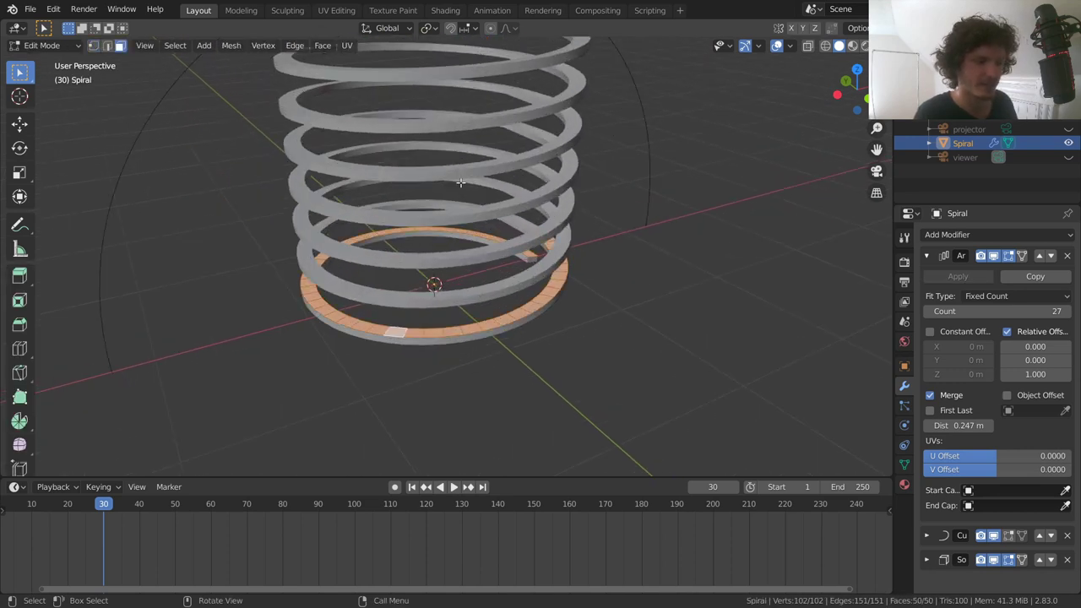
{"action": "left_click", "coordinate": [432, 30]}
{"action": "left_click", "coordinate": [432, 31]}
{"action": "left_click", "coordinate": [432, 30]}
{"action": "left_click", "coordinate": [456, 60]}
{"action": "key", "text": "s"}
{"action": "key", "text": "z"}
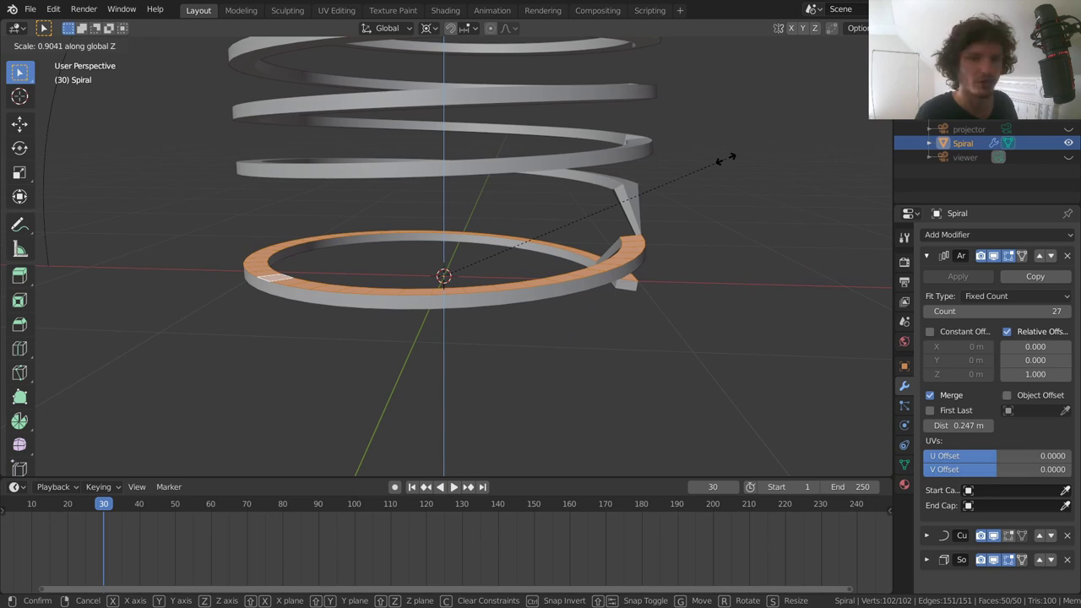
{"action": "left_click", "coordinate": [724, 160]}
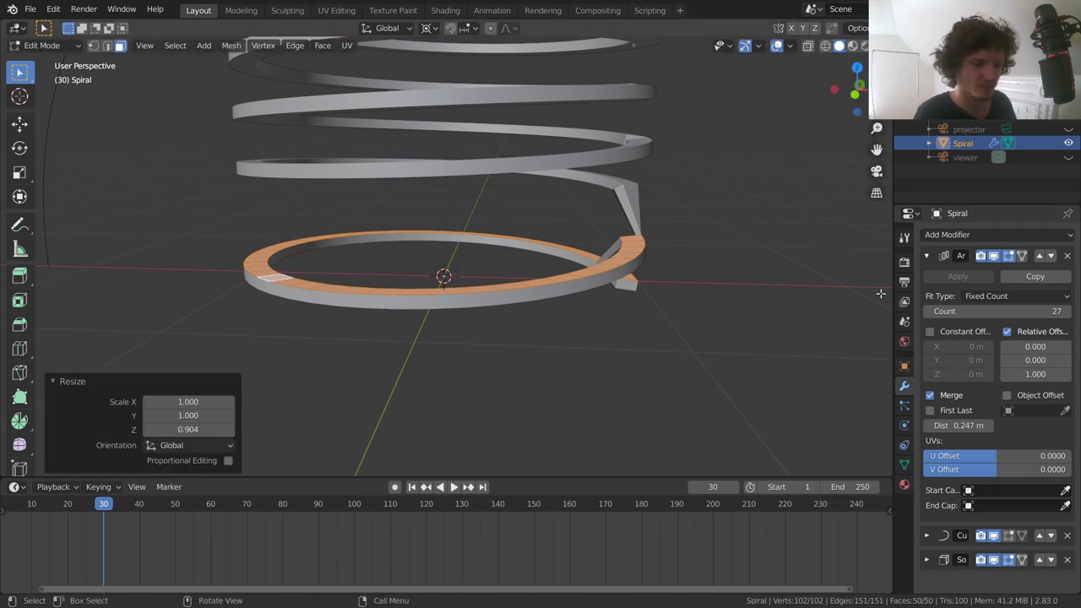
Step: Lower the Array modifier's merge distance to 0.227 m to repair the joined coils, and leave Edit Mode
{"action": "left_click", "coordinate": [963, 424]}
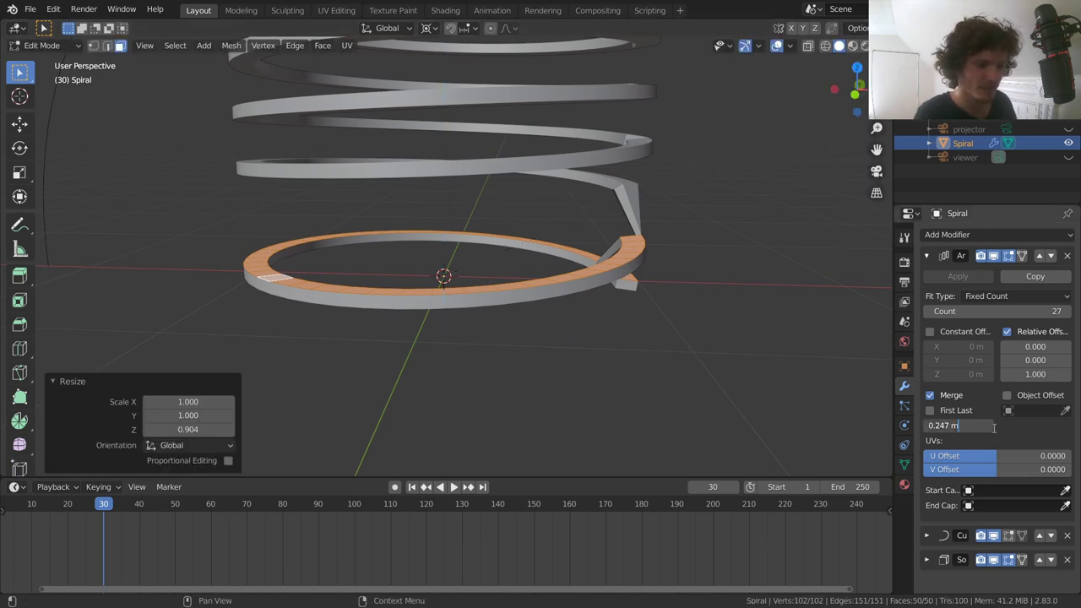
{"action": "left_click_drag", "start_coordinate": [963, 425], "coordinate": [953, 425]}
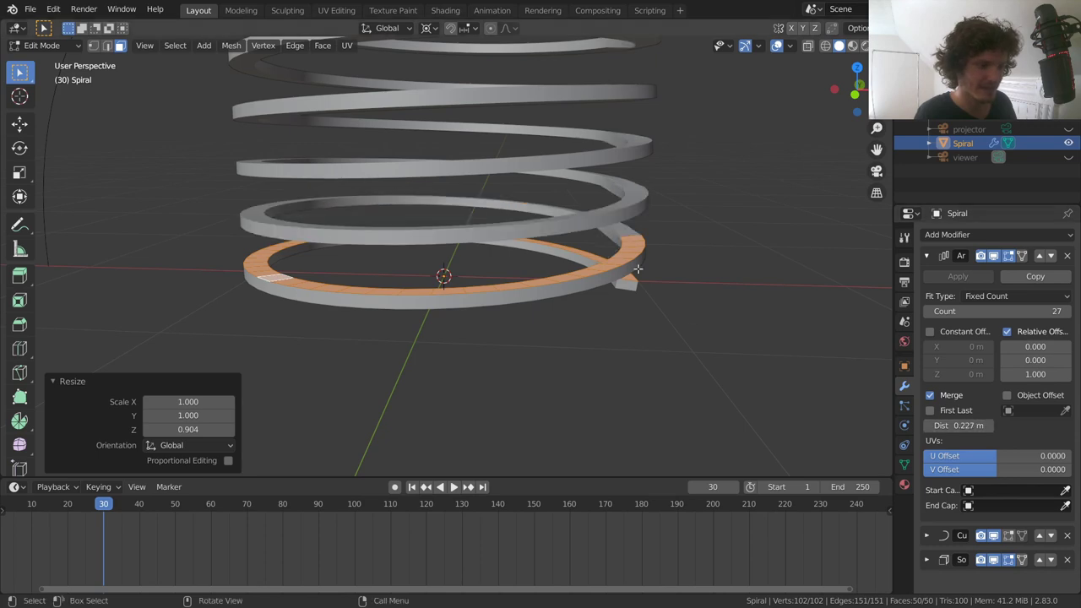
{"action": "key", "text": "Tab"}
Step: Try an Array count of 35 on the bent spiral and undo it
{"action": "middle_click_drag", "start_coordinate": [635, 210], "coordinate": [567, 250]}
{"action": "left_click_drag", "start_coordinate": [997, 311], "coordinate": [1039, 311]}
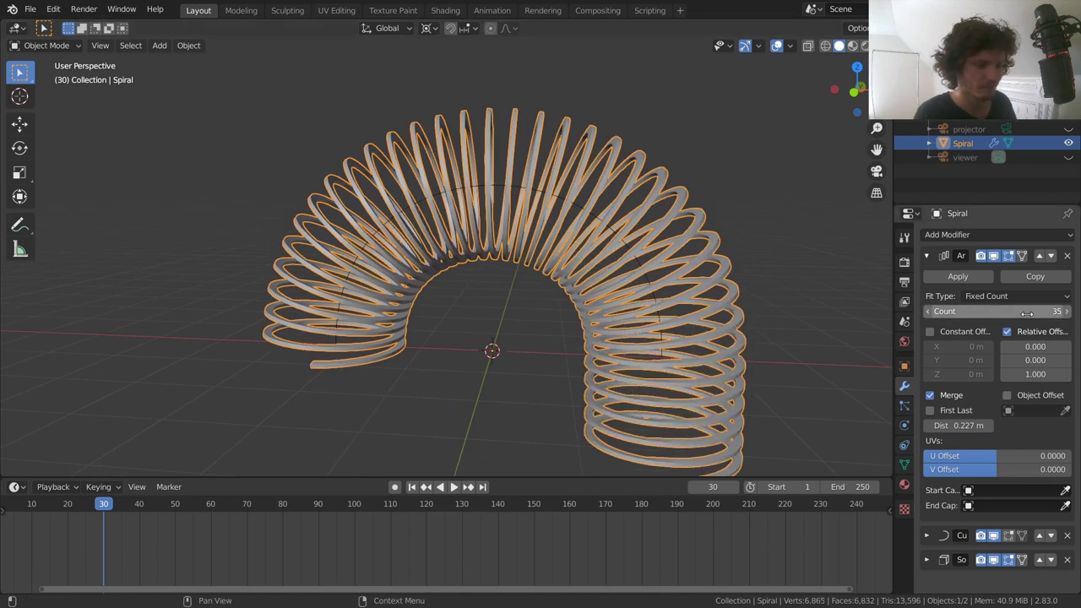
{"action": "key", "text": "ctrl+z"}
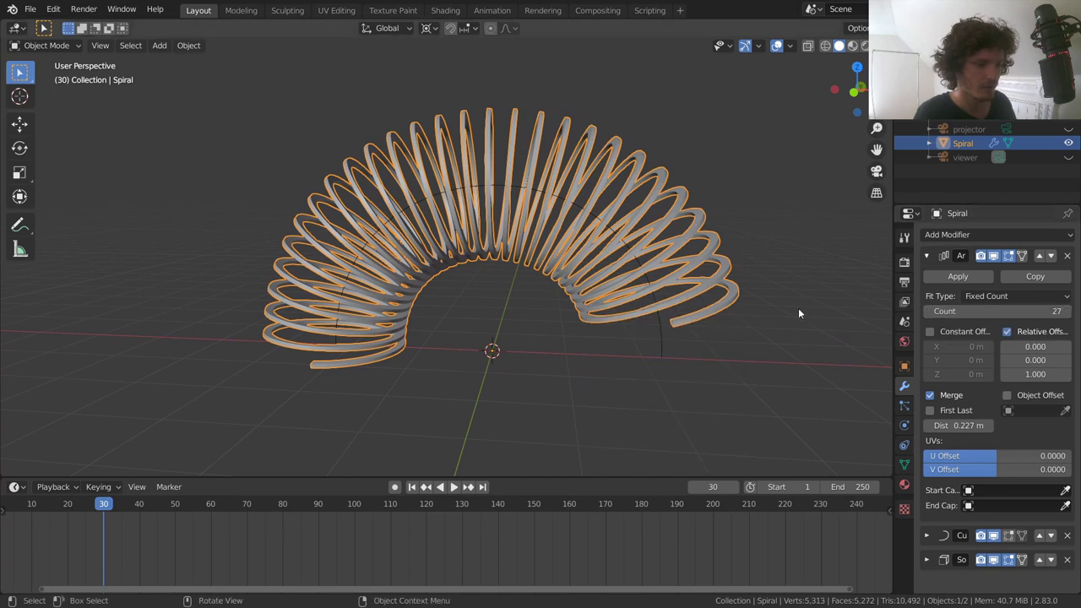
Step: Scale the spiral mesh along Z by about 0.845 and reduce the Array merge distance to 0.111 m
{"action": "key", "text": "Tab"}
{"action": "scroll", "coordinate": [696, 263], "scroll_direction": "up", "scroll_amount": 4}
{"action": "key", "text": "s"}
{"action": "key", "text": "z"}
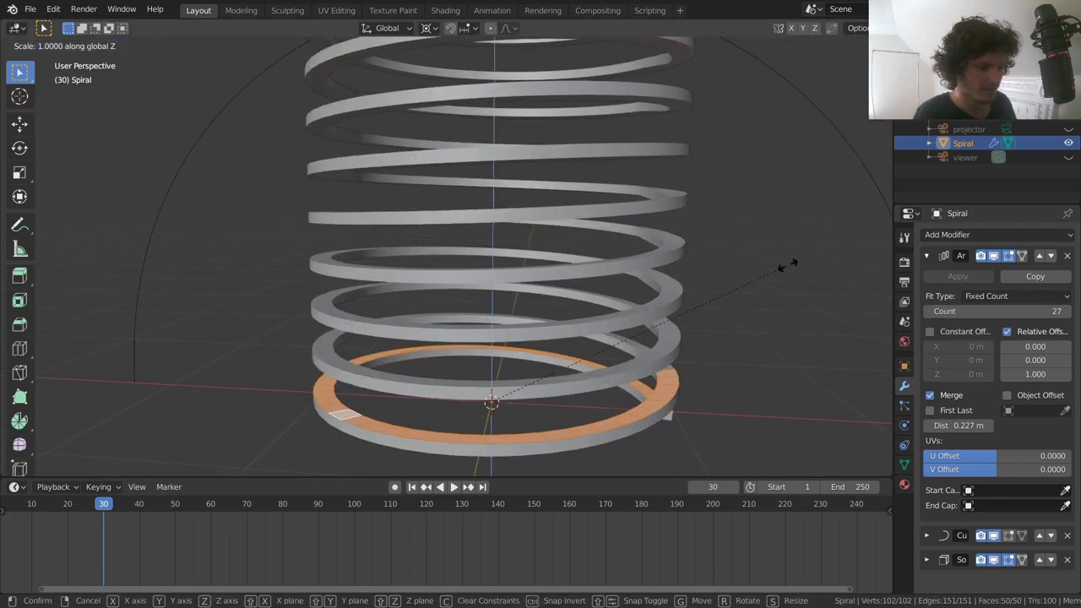
{"action": "left_click", "coordinate": [736, 274]}
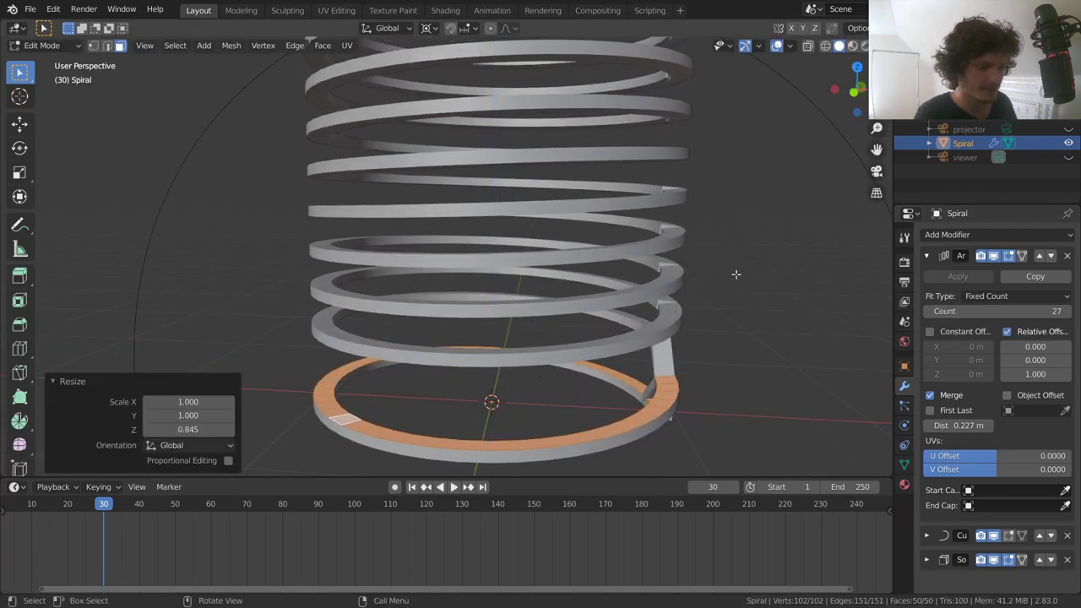
{"action": "left_click_drag", "start_coordinate": [963, 426], "coordinate": [916, 425]}
Step: Flatten the spiral mesh further along Z by about 0.861 and return to Object Mode
{"action": "key", "text": "s"}
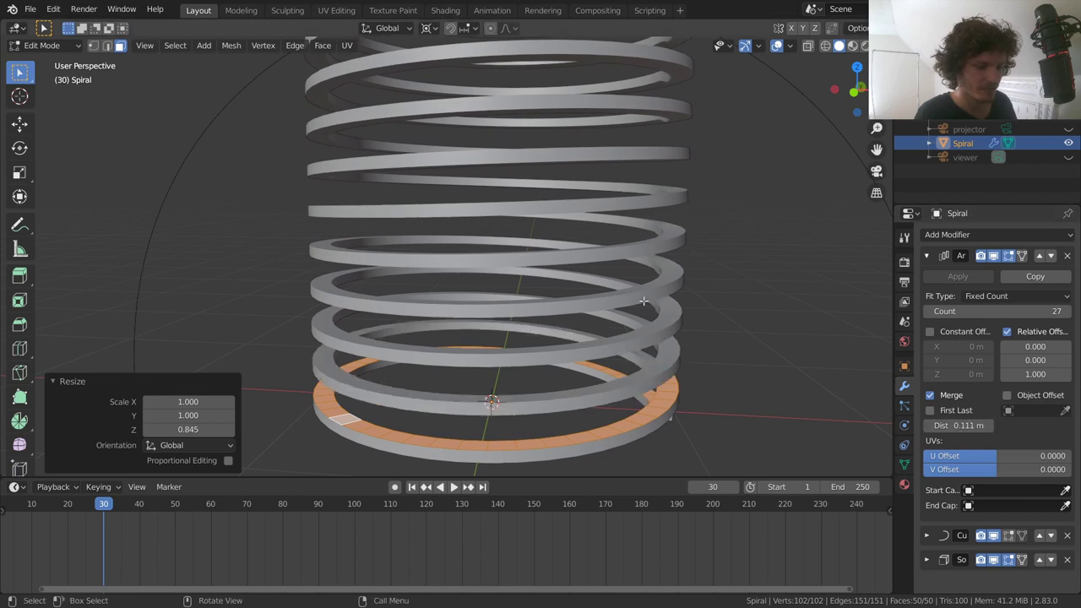
{"action": "key", "text": "z"}
{"action": "left_click", "coordinate": [715, 265]}
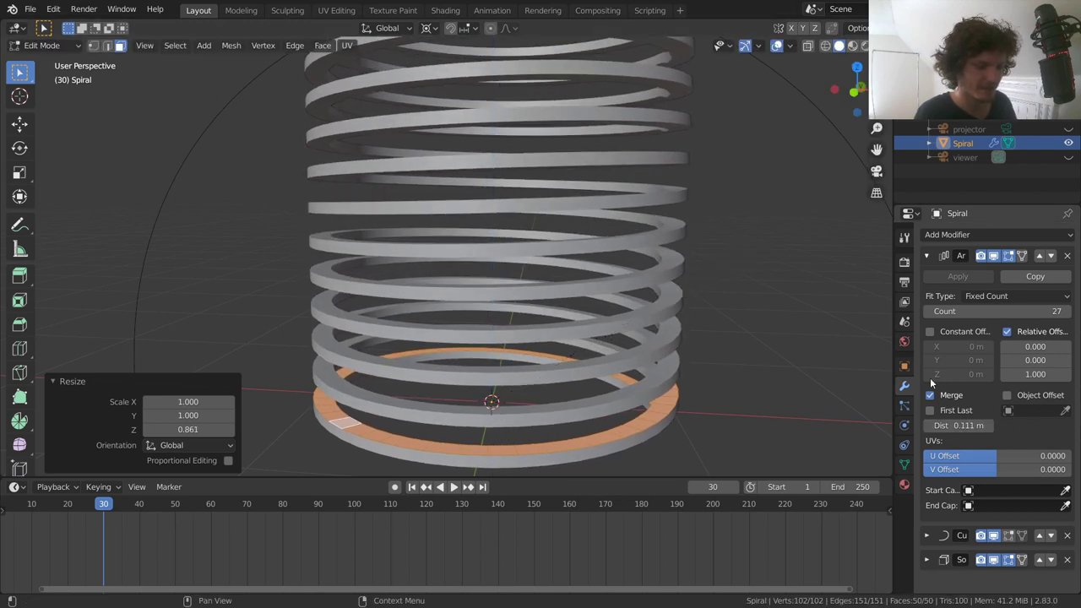
{"action": "key", "text": "Tab"}
Step: Increase the Array count to 41 to fill the arch from end to end, and save the file
{"action": "middle_click_drag", "start_coordinate": [765, 221], "coordinate": [337, 131]}
{"action": "middle_click_drag", "start_coordinate": [537, 169], "coordinate": [843, 84]}
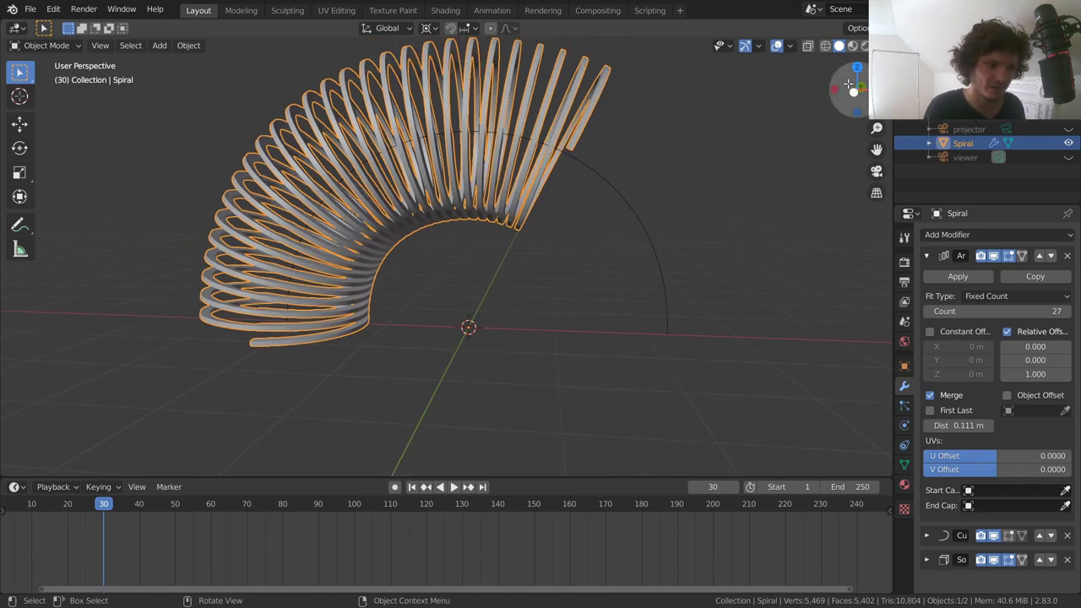
{"action": "left_click", "coordinate": [852, 93]}
{"action": "left_click_drag", "start_coordinate": [997, 311], "coordinate": [1078, 311]}
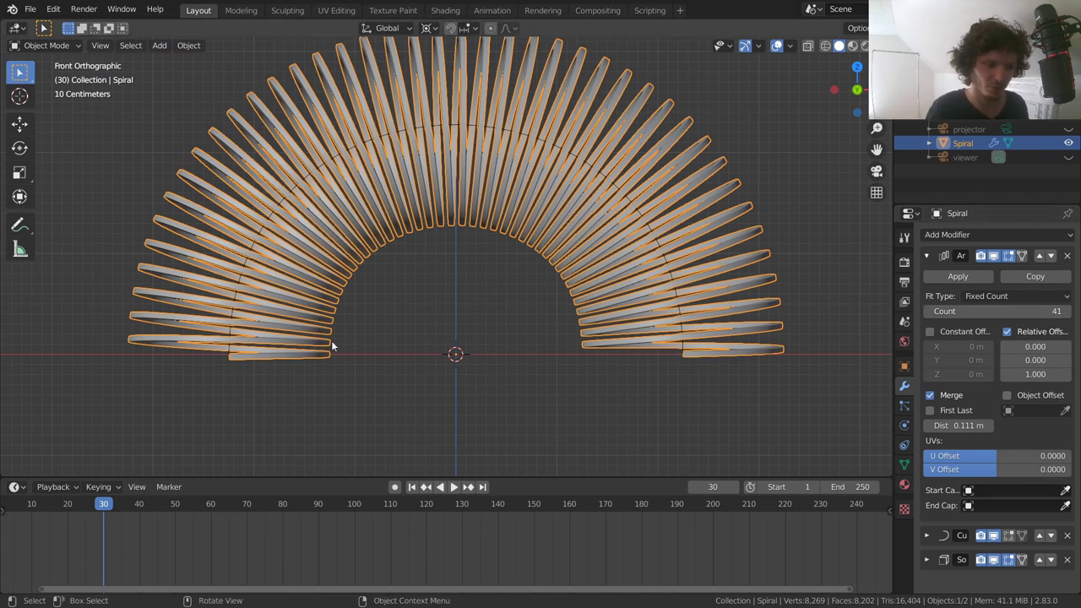
{"action": "key", "text": "ctrl+s"}
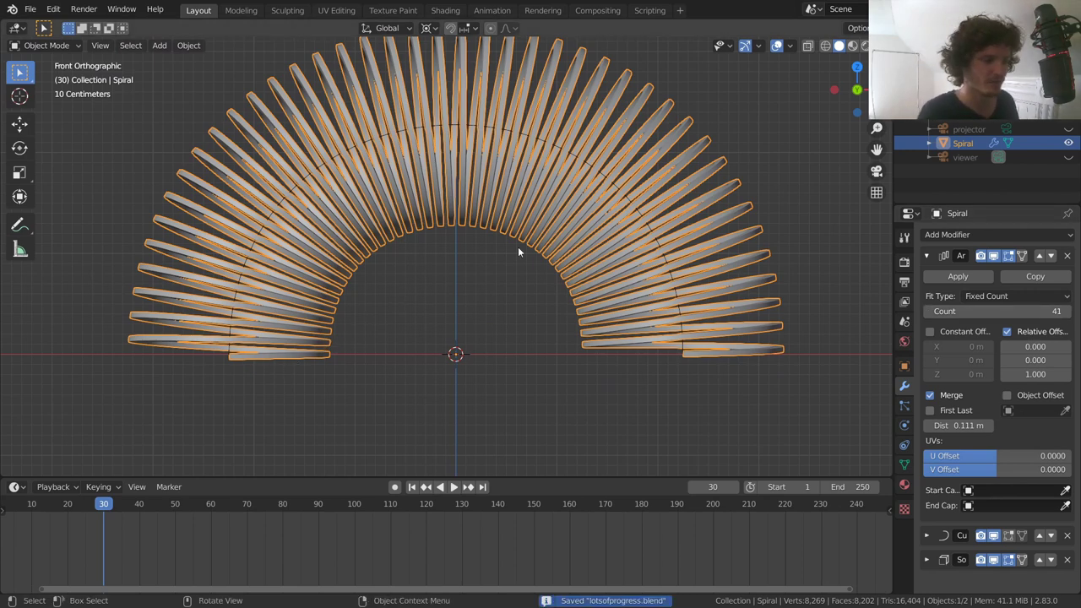
Step: Try moving the Bezier arch's right end point to test the deformation, cancel the move and reselect the spiral
{"action": "left_click", "coordinate": [651, 234]}
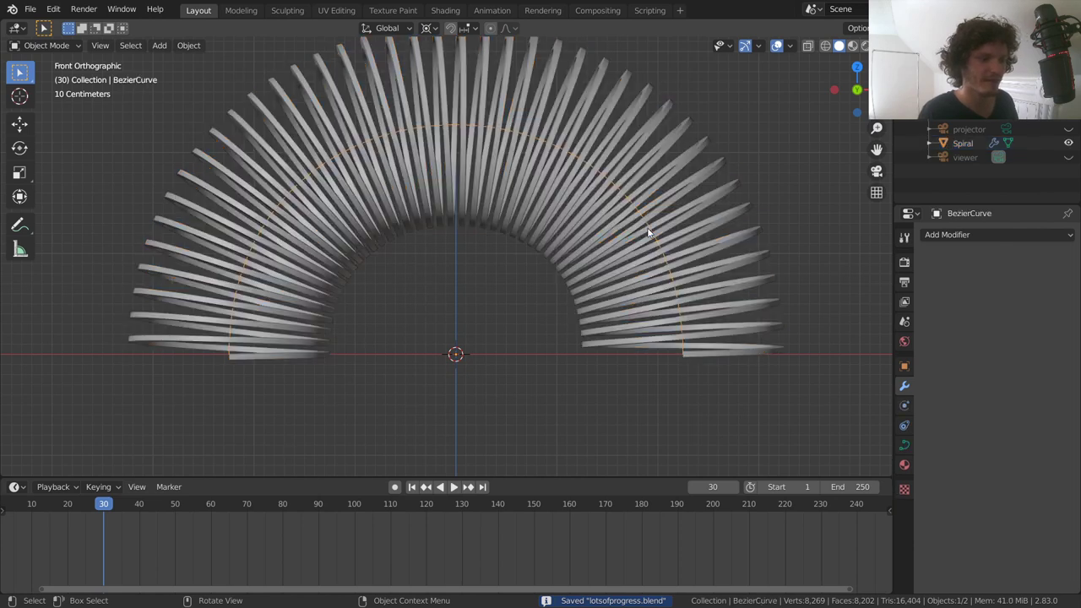
{"action": "key", "text": "Tab"}
{"action": "key", "text": "g"}
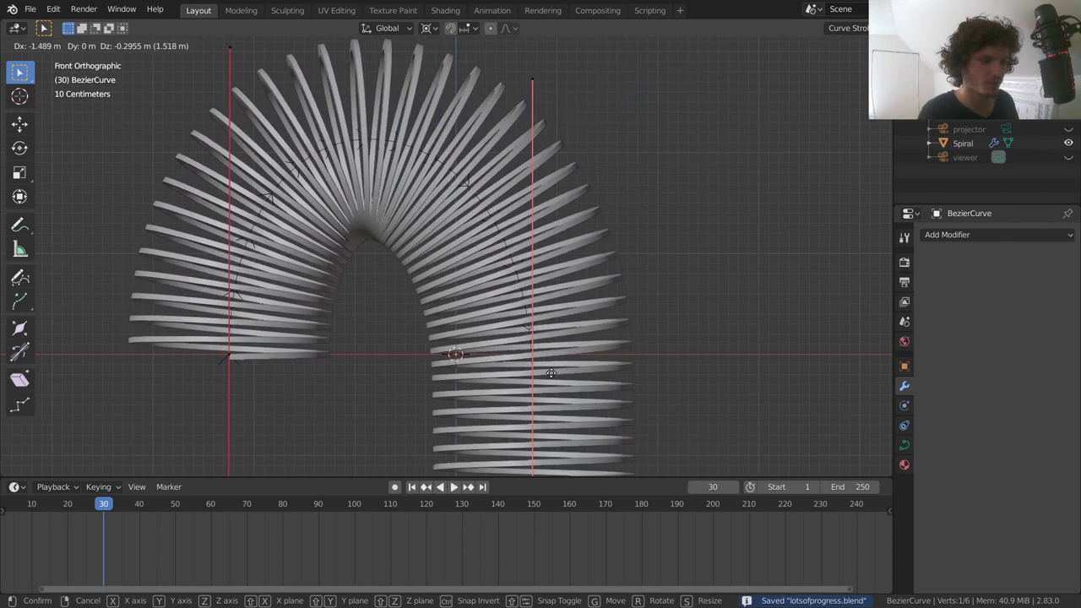
{"action": "key", "text": "Escape"}
{"action": "key", "text": "Tab"}
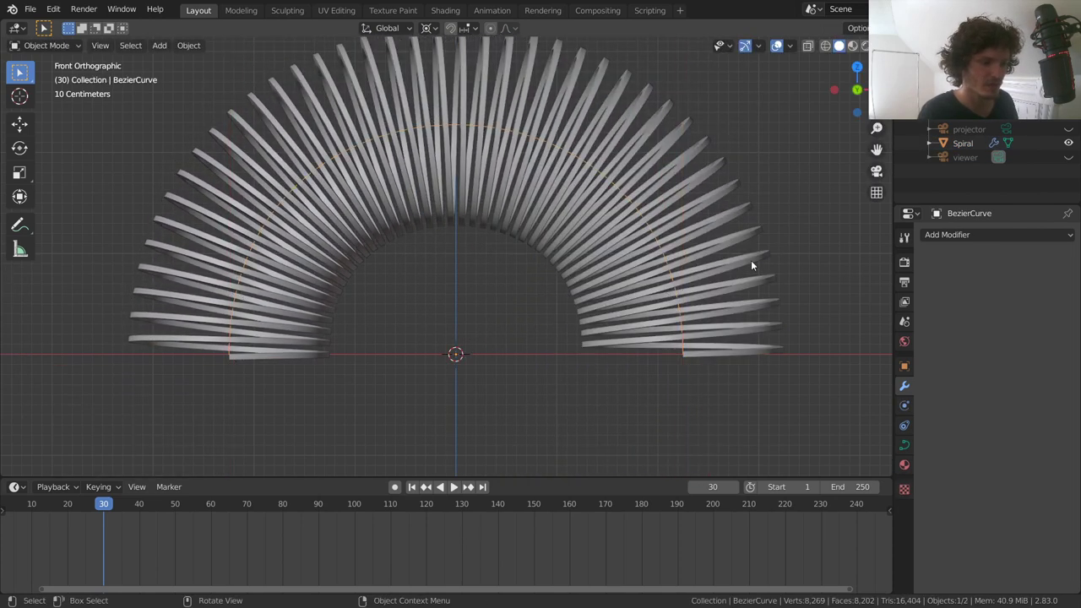
{"action": "left_click", "coordinate": [714, 192]}
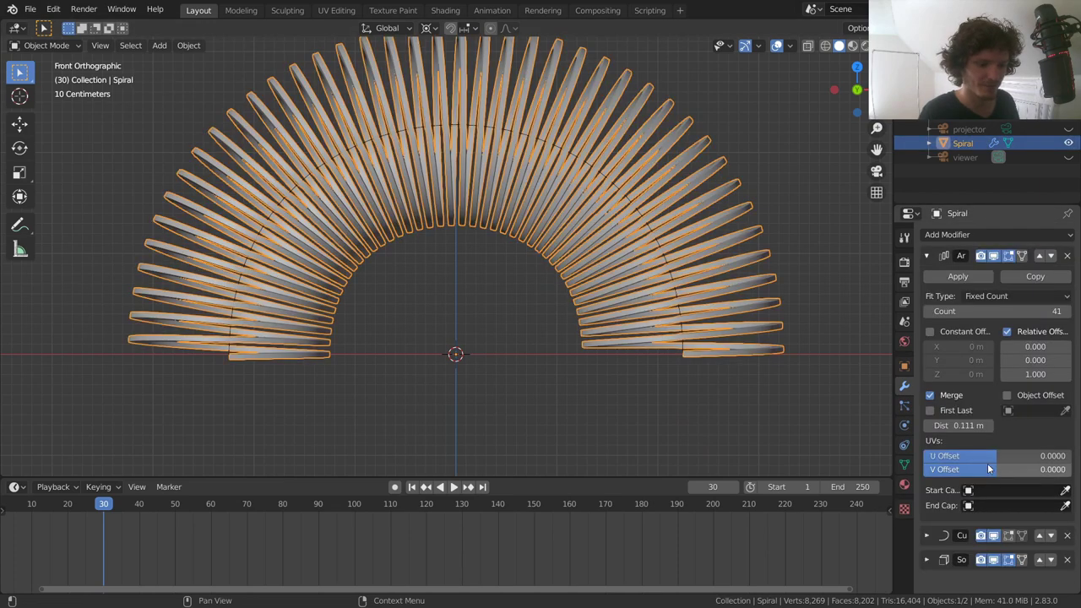
Step: Set the Solidify thickness to 0.054 m, and collapse the settings of the Array and Solidify modifiers
{"action": "left_click", "coordinate": [927, 559]}
{"action": "scroll", "coordinate": [934, 540], "scroll_direction": "down", "scroll_amount": 3}
{"action": "left_click_drag", "start_coordinate": [959, 503], "coordinate": [996, 503]}
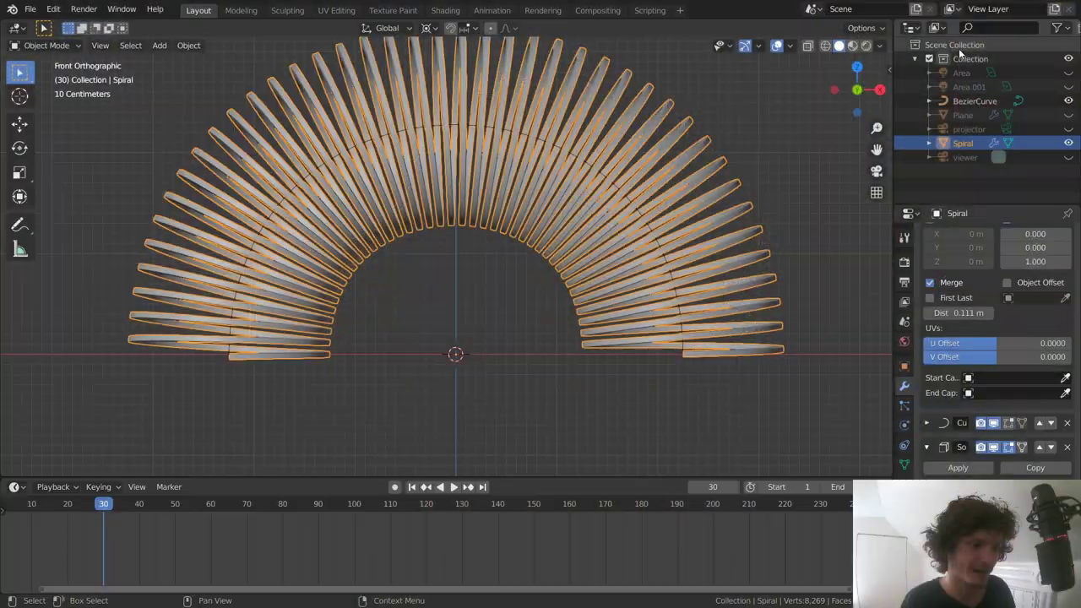
{"action": "scroll", "coordinate": [935, 270], "scroll_direction": "up", "scroll_amount": 4}
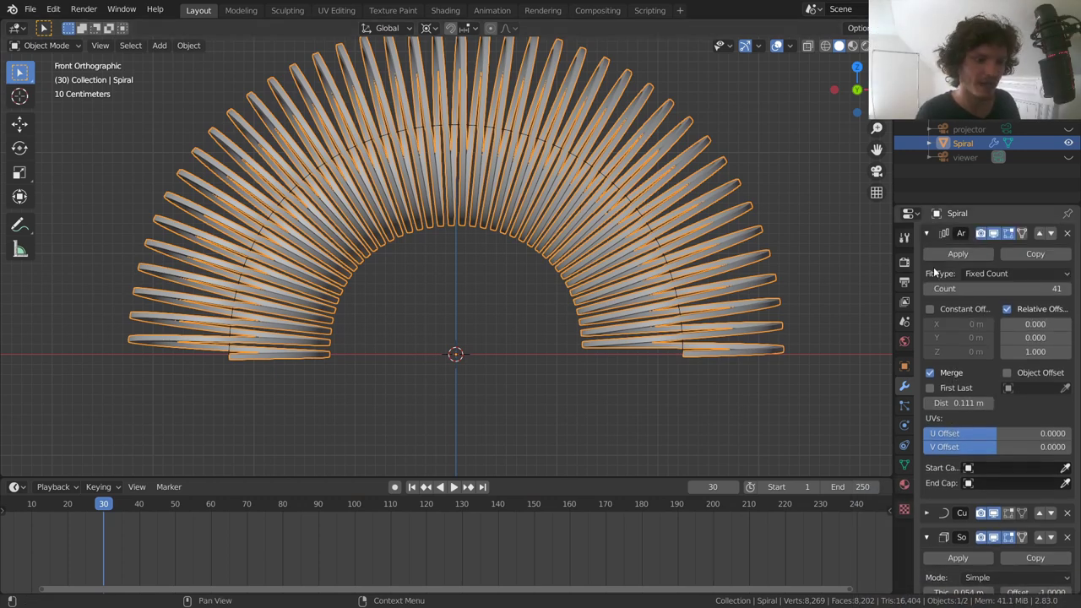
{"action": "left_click", "coordinate": [927, 242]}
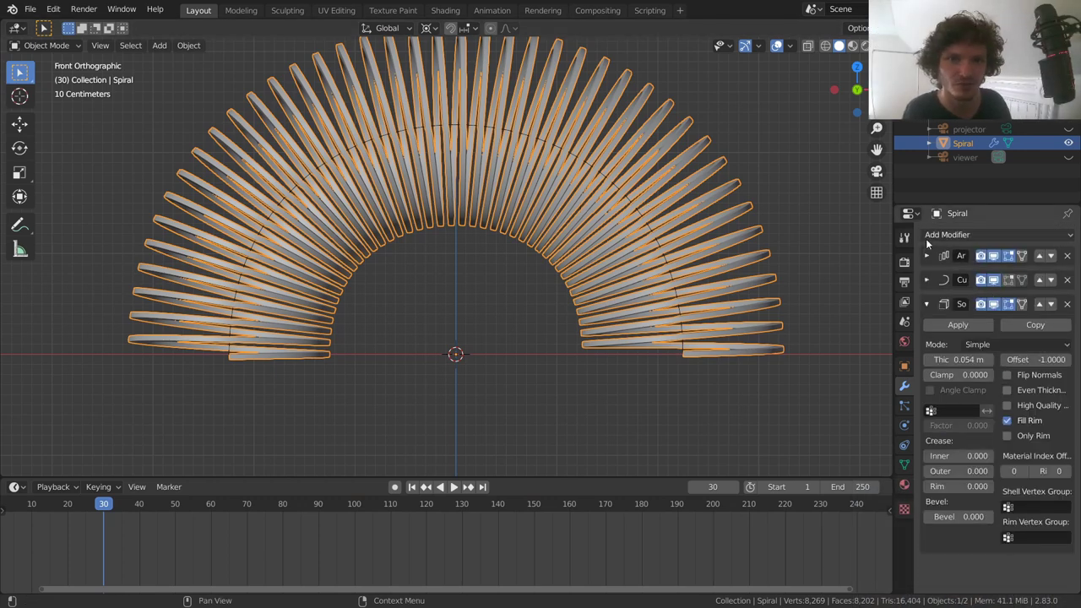
{"action": "left_click", "coordinate": [927, 304]}
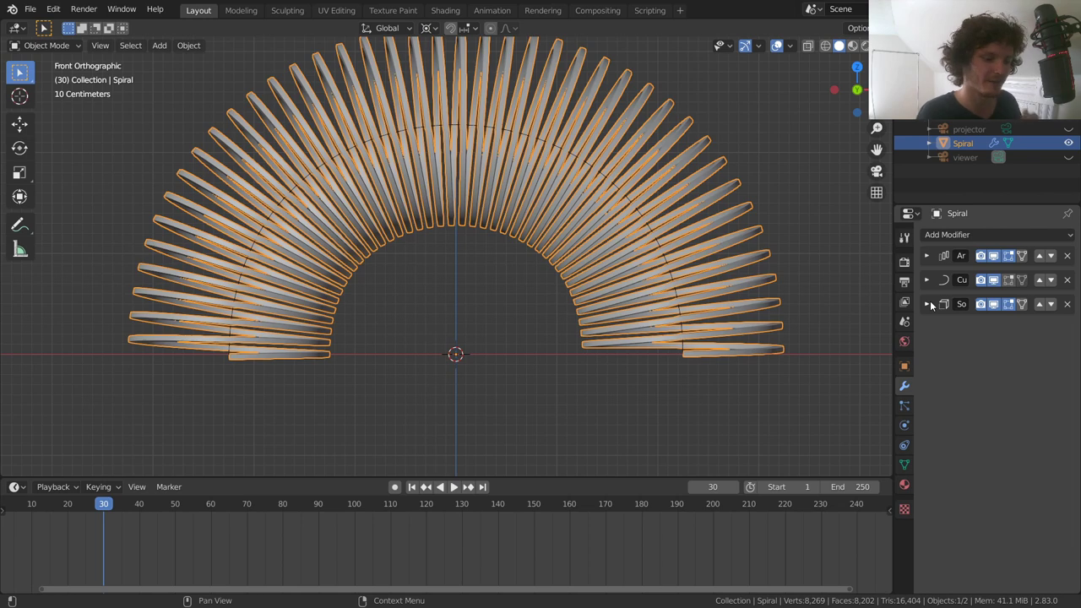
Step: Turn off the viewport display of the spiral's Solidify and Curve modifiers
{"action": "scroll", "coordinate": [608, 206], "scroll_direction": "down", "scroll_amount": 3}
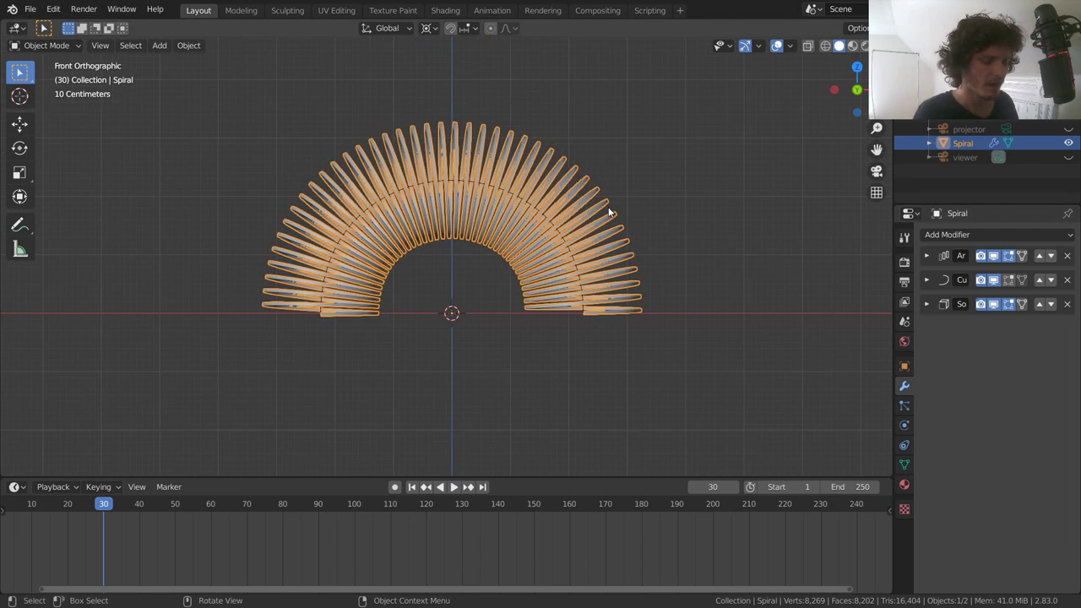
{"action": "left_click", "coordinate": [994, 301]}
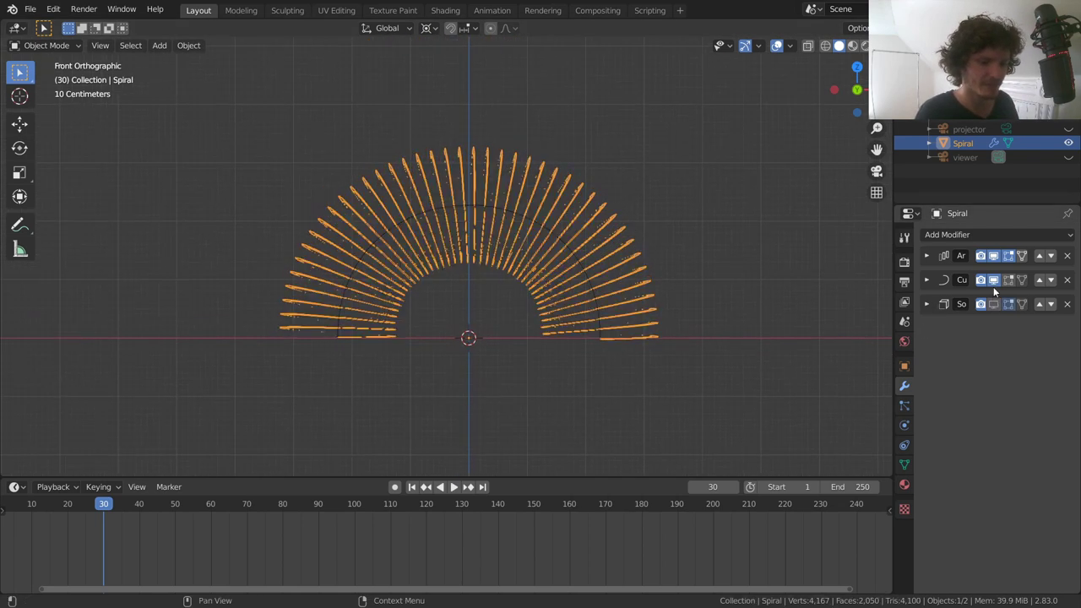
{"action": "left_click", "coordinate": [993, 279]}
{"action": "scroll", "coordinate": [598, 292], "scroll_direction": "up", "scroll_amount": 3, "text": "shift"}
{"action": "scroll", "coordinate": [613, 328], "scroll_direction": "down", "scroll_amount": 2}
Step: Add a lattice, enlarge it uniformly until wider than the coil column, and raise it about 3.705 m along Z
{"action": "left_click", "coordinate": [615, 263]}
{"action": "key", "text": "shift+a"}
{"action": "mouse_move", "coordinate": [483, 129]}
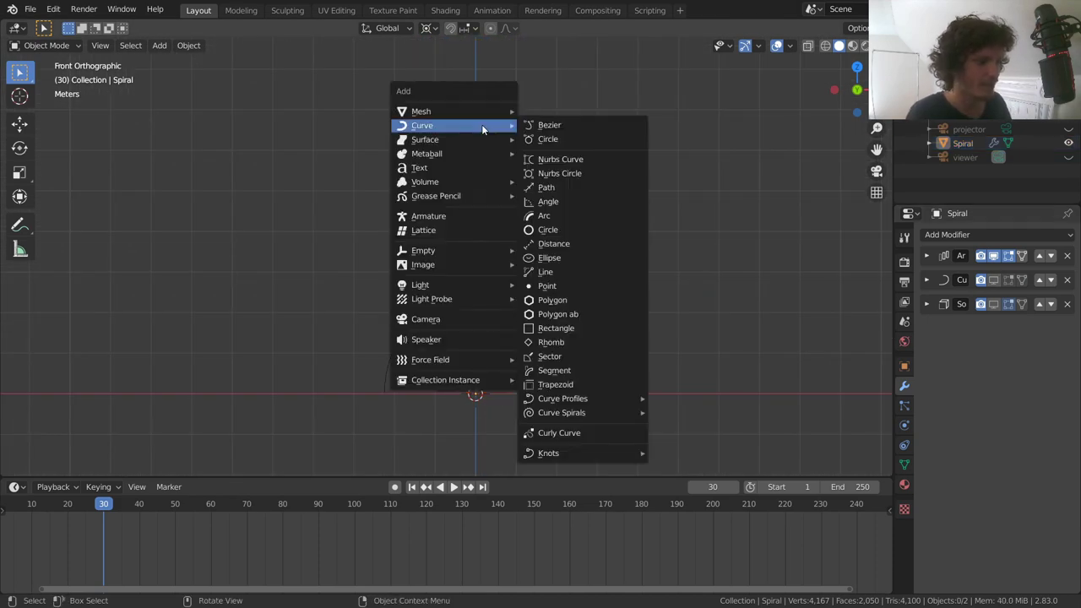
{"action": "left_click", "coordinate": [459, 227]}
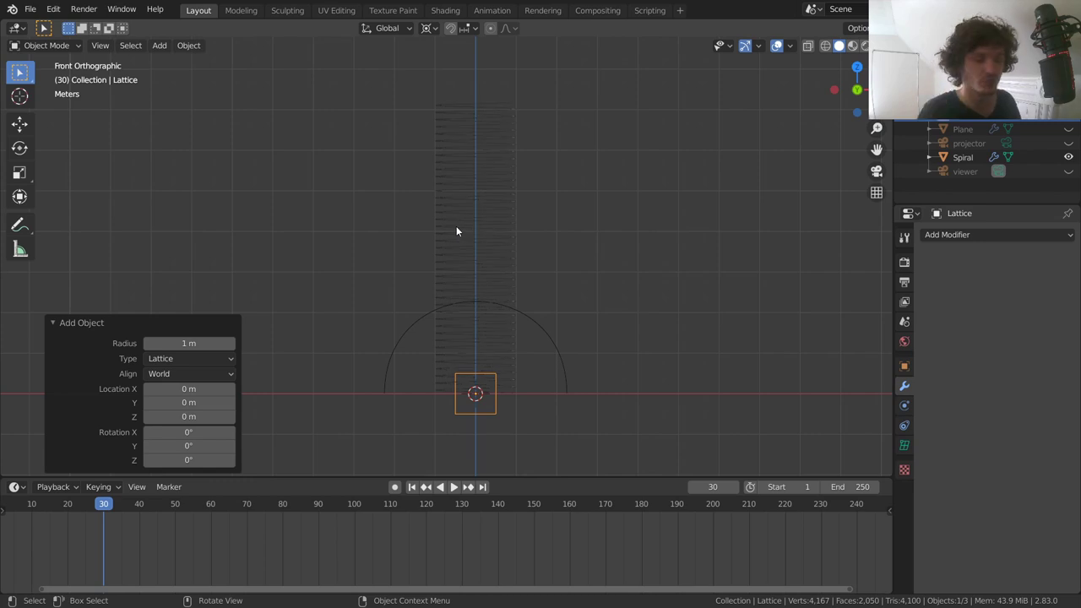
{"action": "key", "text": "s"}
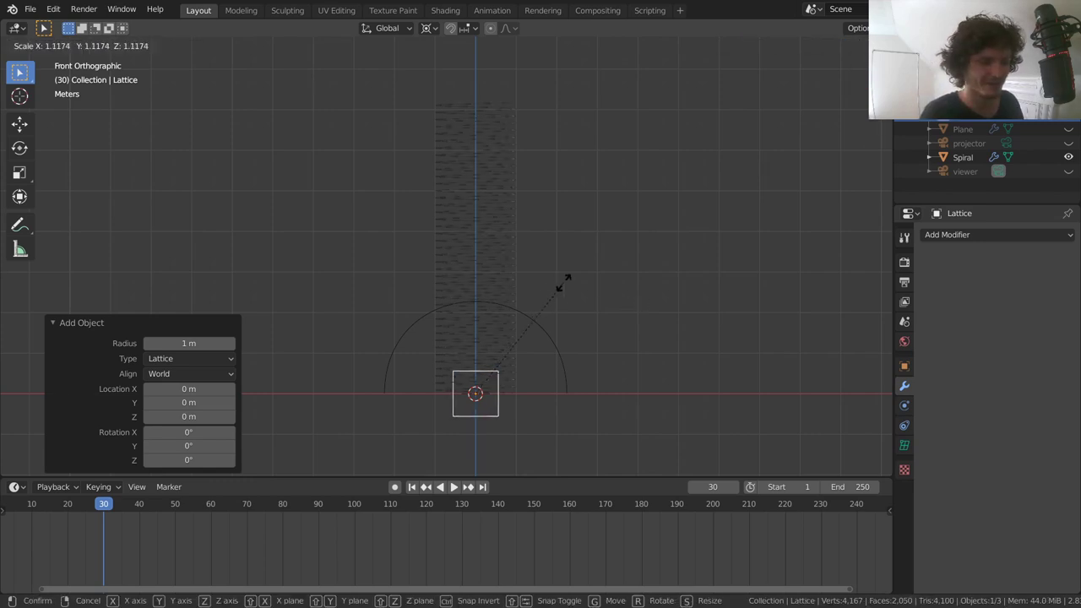
{"action": "left_click", "coordinate": [864, 203]}
{"action": "key", "text": "g"}
{"action": "key", "text": "z"}
{"action": "left_click", "coordinate": [572, 203]}
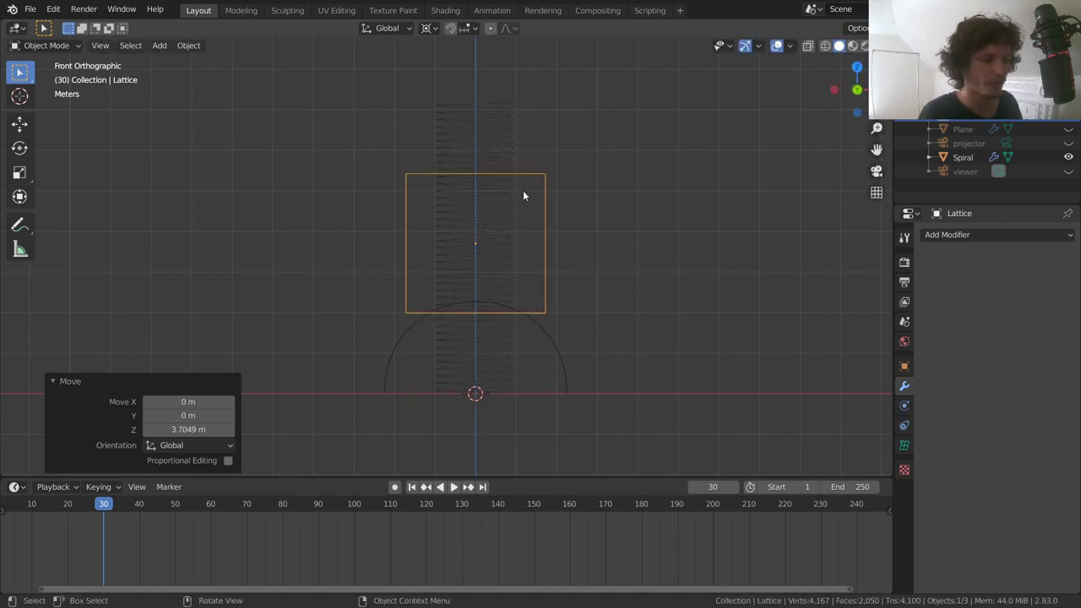
{"action": "key", "text": "s"}
{"action": "key", "text": "z"}
{"action": "left_click", "coordinate": [622, 124]}
{"action": "key", "text": "ctrl+z"}
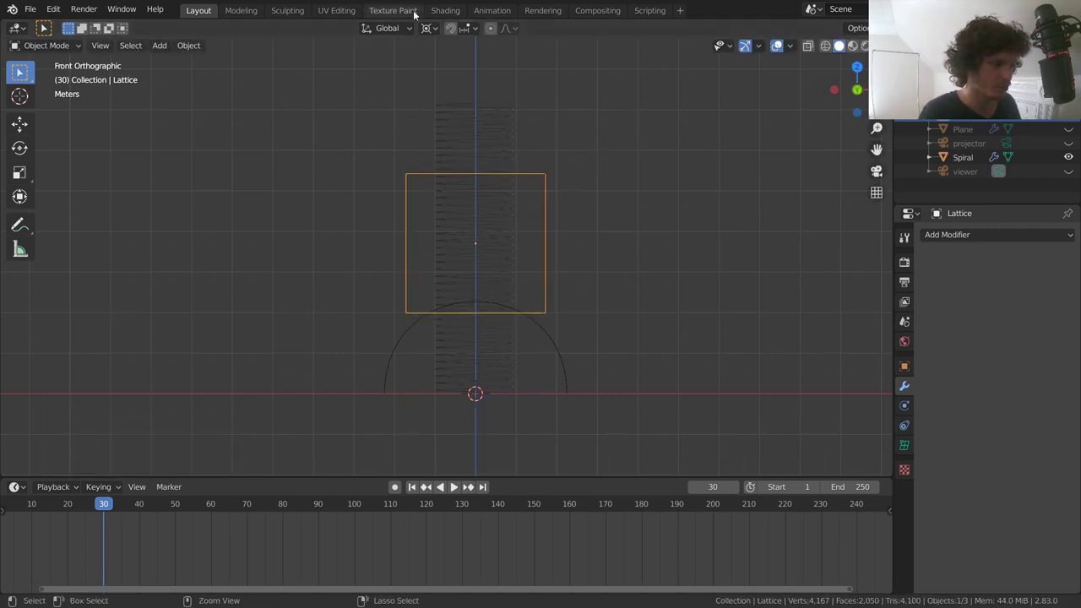
Step: Change the transform pivot point, stretch the lattice along Z by about 2.098, and shift it about -0.125 m along Z
{"action": "left_click", "coordinate": [428, 29]}
{"action": "left_click", "coordinate": [451, 78]}
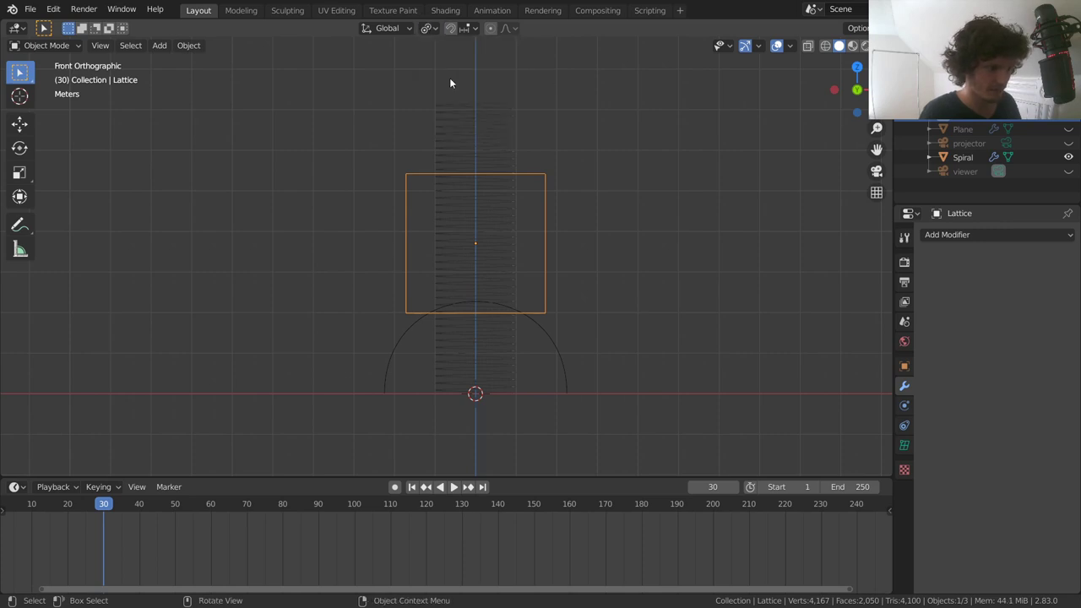
{"action": "key", "text": "s"}
{"action": "key", "text": "z"}
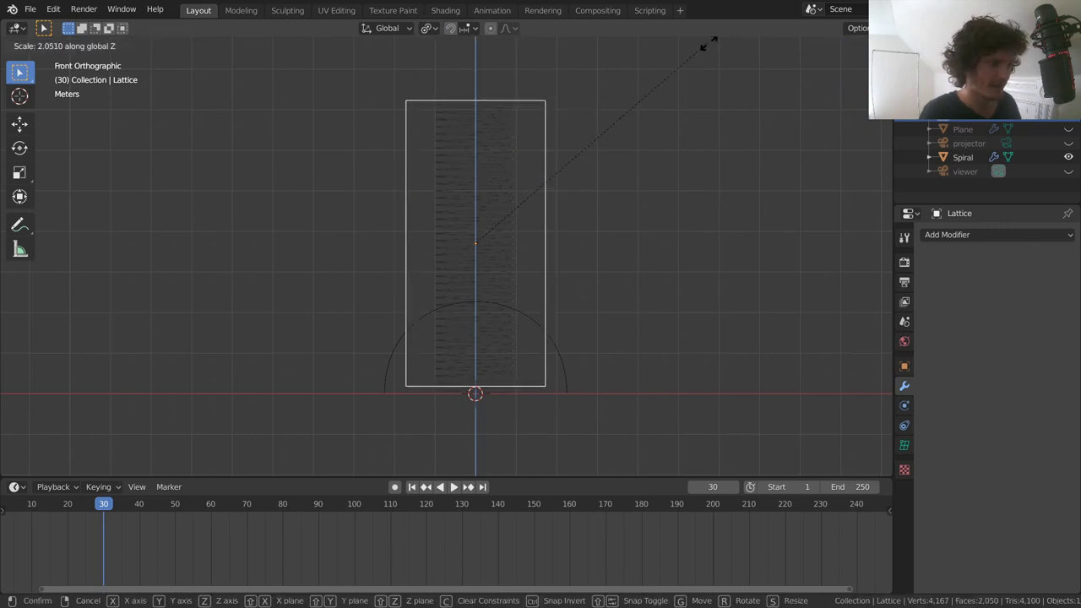
{"action": "left_click", "coordinate": [709, 44]}
{"action": "key", "text": "g"}
{"action": "key", "text": "z"}
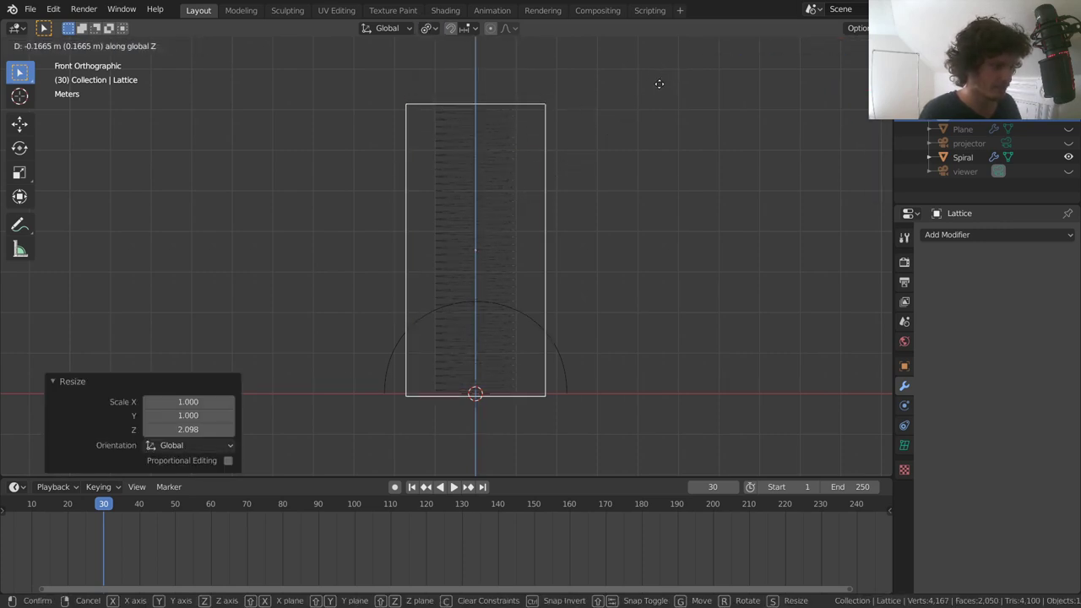
{"action": "left_click", "coordinate": [564, 102]}
Step: Narrow the lattice around the coils by scaling it about 0.659 along X and 0.652 along Y
{"action": "scroll", "coordinate": [564, 103], "scroll_direction": "up", "scroll_amount": 3}
{"action": "middle_click_drag", "start_coordinate": [564, 102], "coordinate": [501, 251], "text": "shift"}
{"action": "scroll", "coordinate": [478, 118], "scroll_direction": "down", "scroll_amount": 4}
{"action": "scroll", "coordinate": [499, 142], "scroll_direction": "down", "scroll_amount": 2}
{"action": "scroll", "coordinate": [515, 253], "scroll_direction": "up", "scroll_amount": 5}
{"action": "key", "text": "KP_Decimal"}
{"action": "key", "text": "s"}
{"action": "key", "text": "x"}
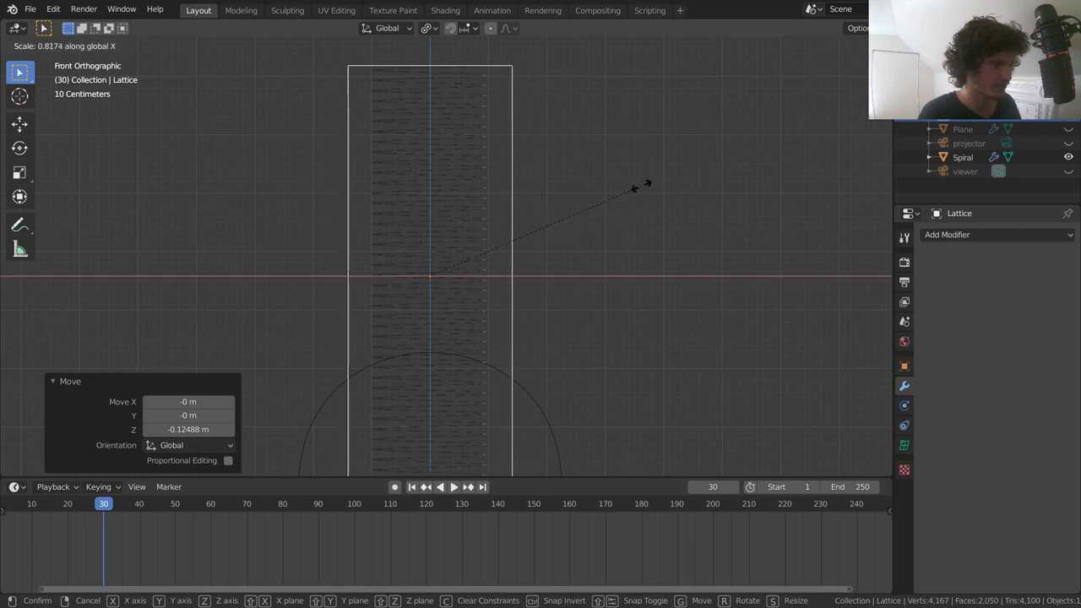
{"action": "left_click", "coordinate": [603, 194]}
{"action": "key", "text": "ctrl+KP_3"}
{"action": "key", "text": "s"}
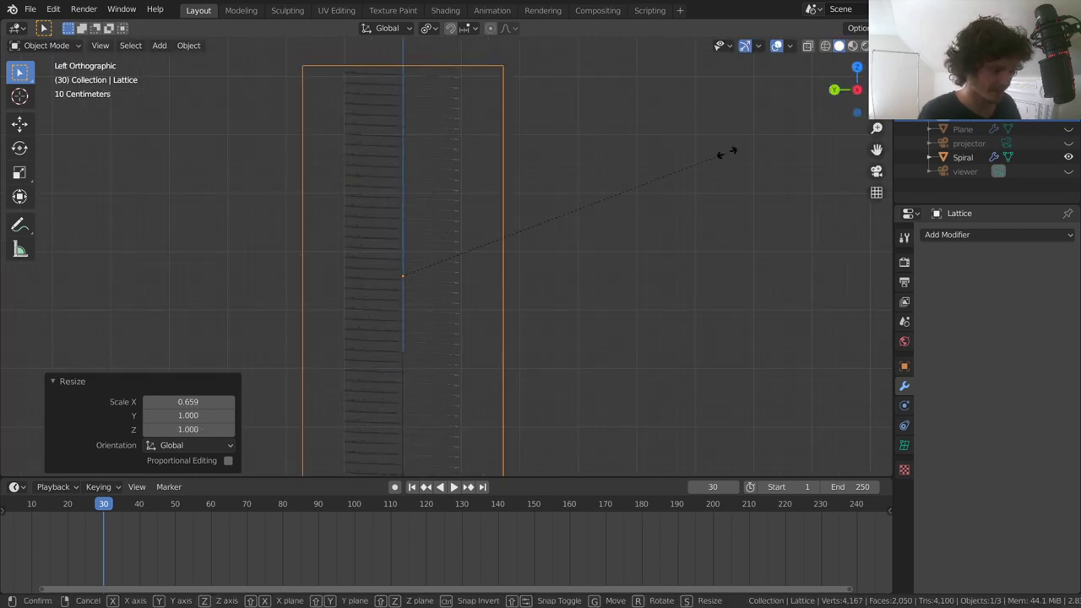
{"action": "key", "text": "y"}
{"action": "left_click", "coordinate": [600, 162]}
{"action": "scroll", "coordinate": [498, 178], "scroll_direction": "down", "scroll_amount": 3}
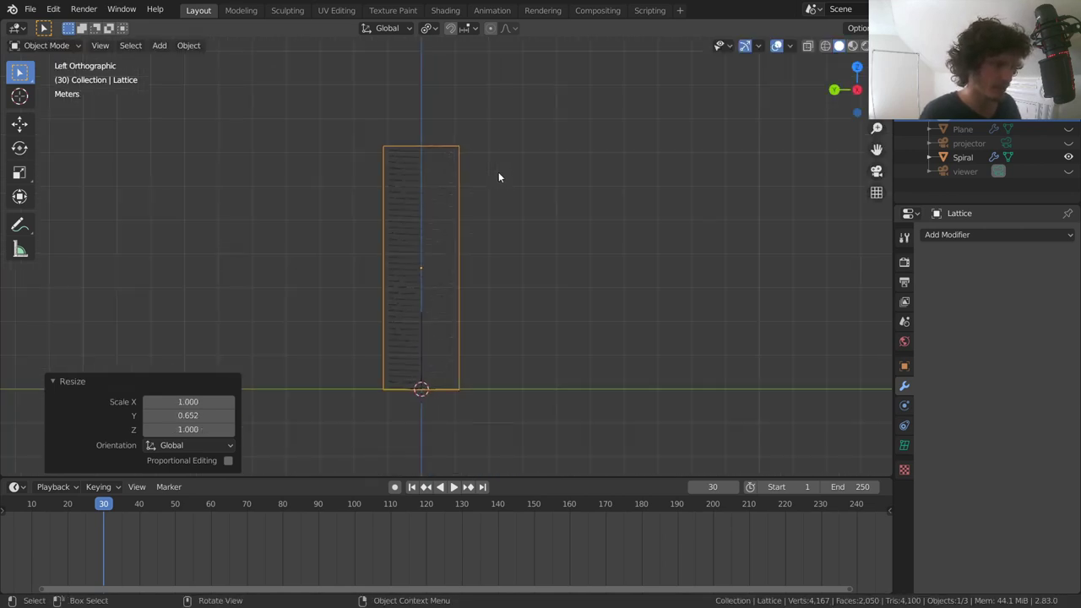
Step: Set the lattice's W resolution to 5
{"action": "left_click", "coordinate": [904, 445]}
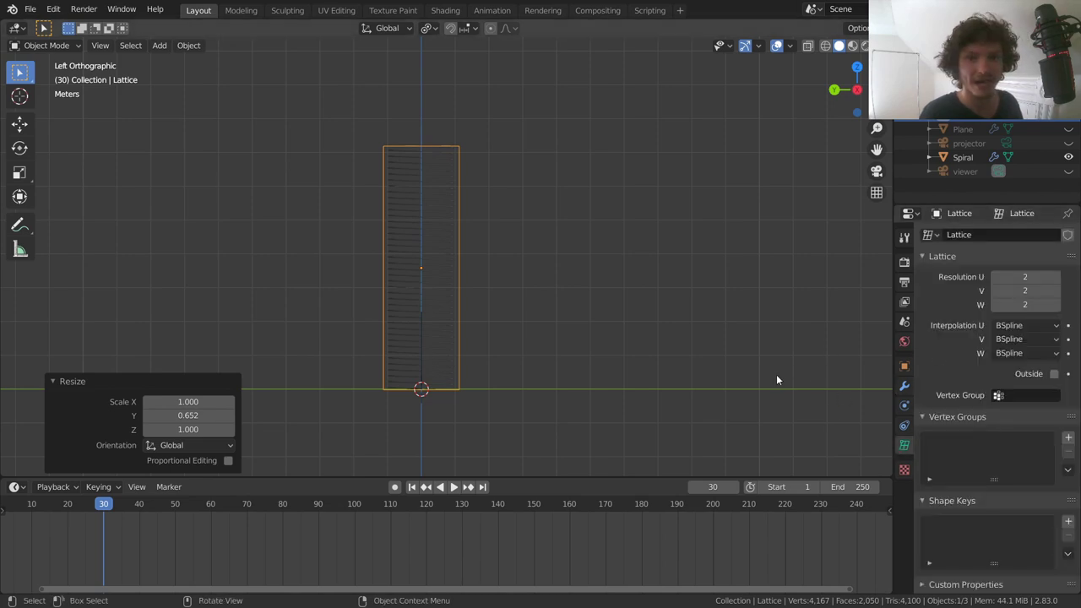
{"action": "left_click", "coordinate": [1056, 305]}
{"action": "left_click", "coordinate": [1055, 305]}
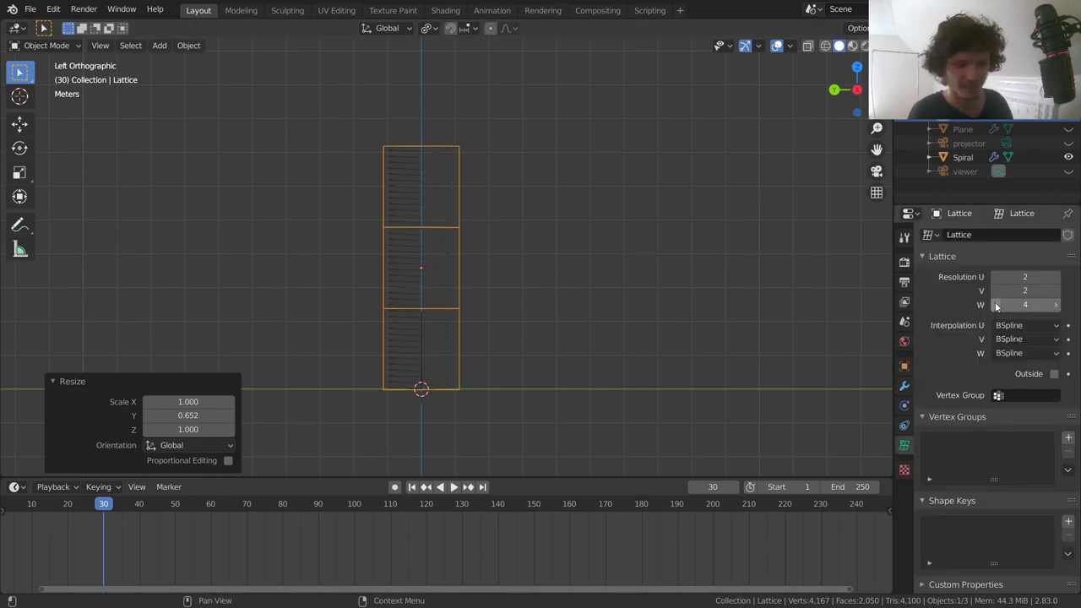
{"action": "left_click", "coordinate": [1057, 306]}
Step: Enter Edit Mode on the lattice and select its bottom row of points
{"action": "scroll", "coordinate": [510, 241], "scroll_direction": "up", "scroll_amount": 3}
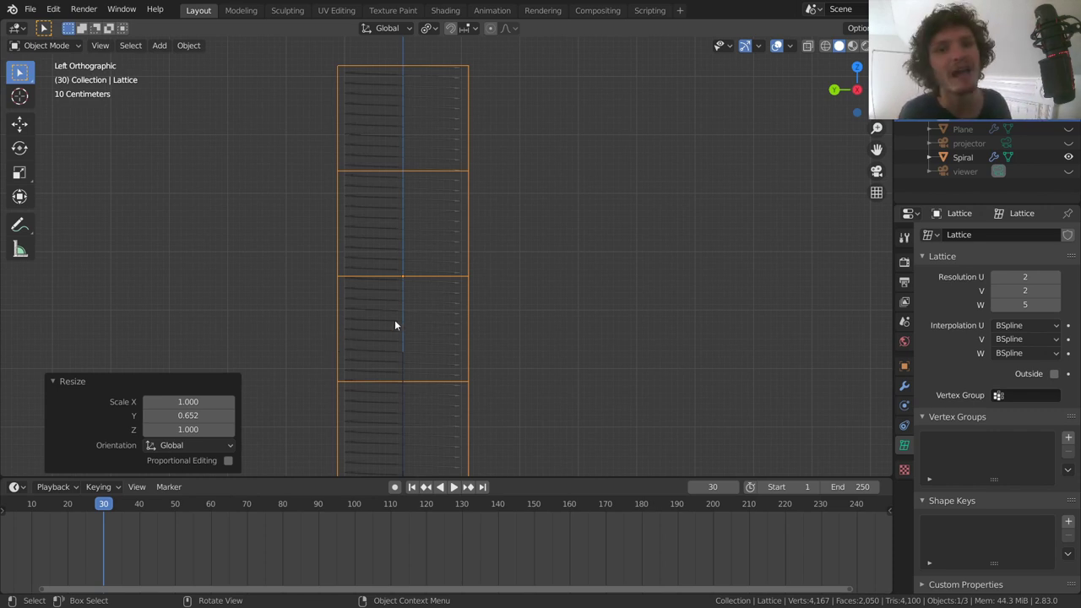
{"action": "middle_click_drag", "start_coordinate": [422, 331], "coordinate": [446, 212], "text": "shift"}
{"action": "scroll", "coordinate": [449, 270], "scroll_direction": "up", "scroll_amount": 1}
{"action": "scroll", "coordinate": [449, 274], "scroll_direction": "up", "scroll_amount": 1}
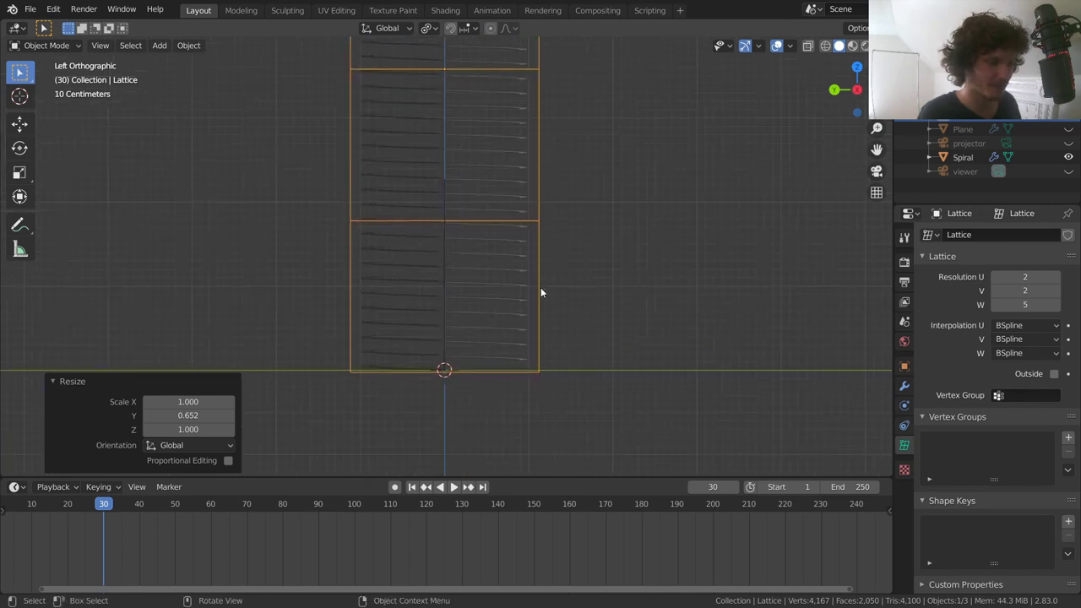
{"action": "key", "text": "Tab"}
{"action": "left_click_drag", "start_coordinate": [290, 406], "coordinate": [544, 335]}
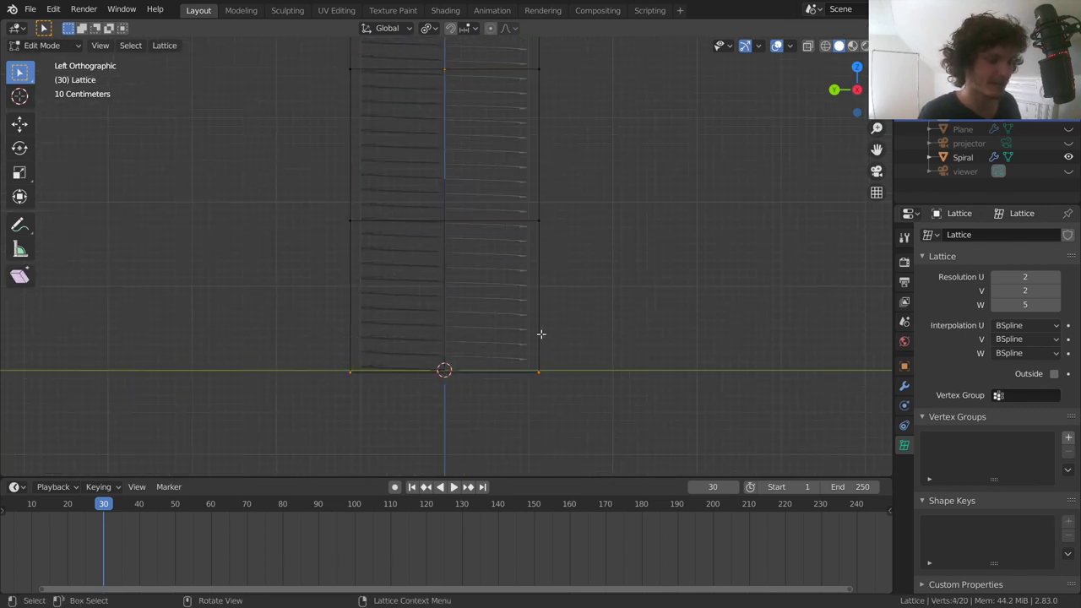
Step: Try moving the lattice's bottom points along Z and undo the move
{"action": "key", "text": "g"}
{"action": "key", "text": "z"}
{"action": "left_click", "coordinate": [558, 256]}
{"action": "key", "text": "ctrl+z"}
Step: Hook the selected bottom lattice points to a new object and return to Object Mode
{"action": "key", "text": "ctrl+h"}
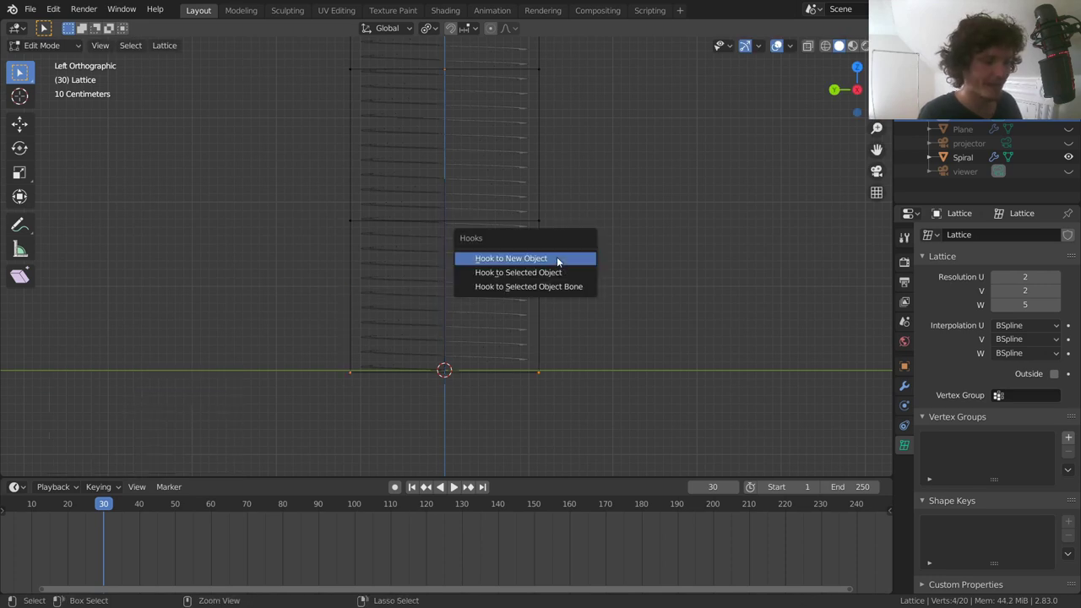
{"action": "left_click", "coordinate": [558, 258]}
{"action": "key", "text": "Tab"}
Step: Try moving the bottom hook empty to test its pull on the lattice, and undo the move
{"action": "left_click", "coordinate": [443, 441]}
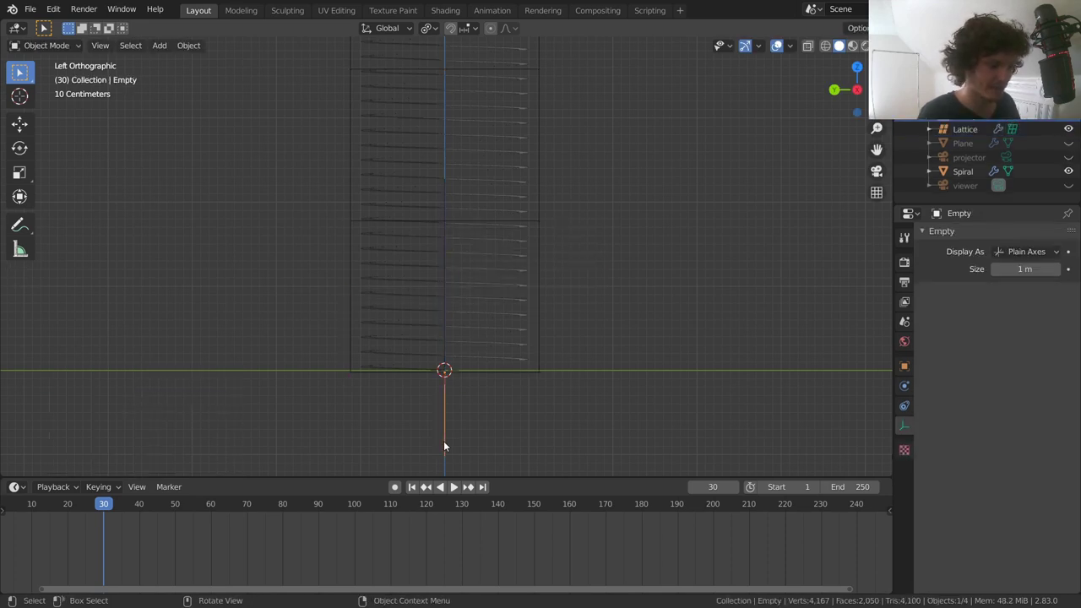
{"action": "key", "text": "g"}
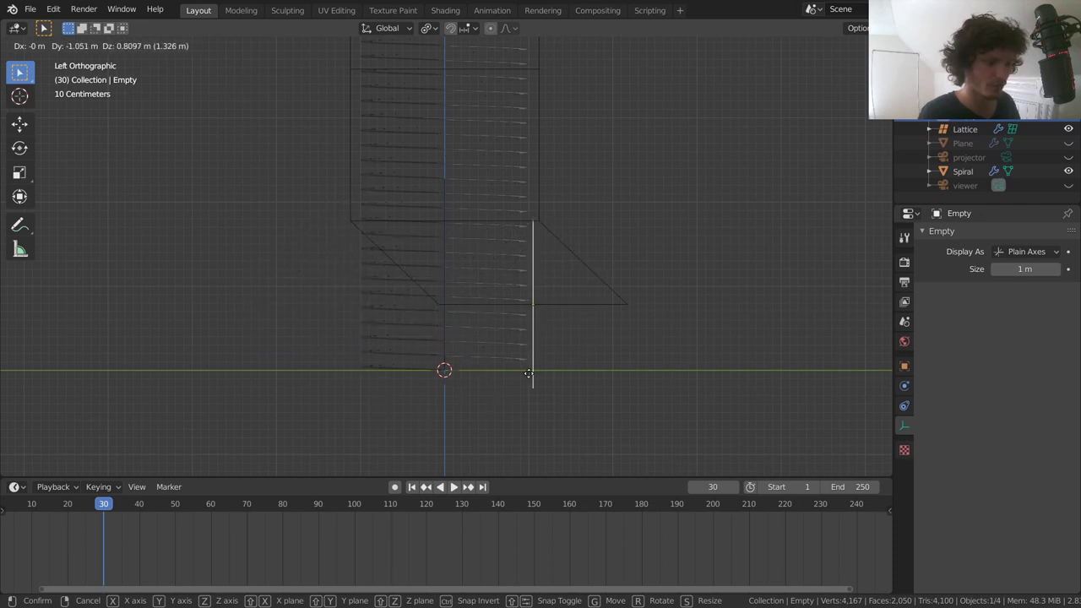
{"action": "left_click", "coordinate": [527, 374]}
{"action": "key", "text": "ctrl+z"}
Step: Edit the lattice again and hook its second row of points from the bottom to a new object
{"action": "left_click", "coordinate": [537, 248]}
{"action": "key", "text": "Tab"}
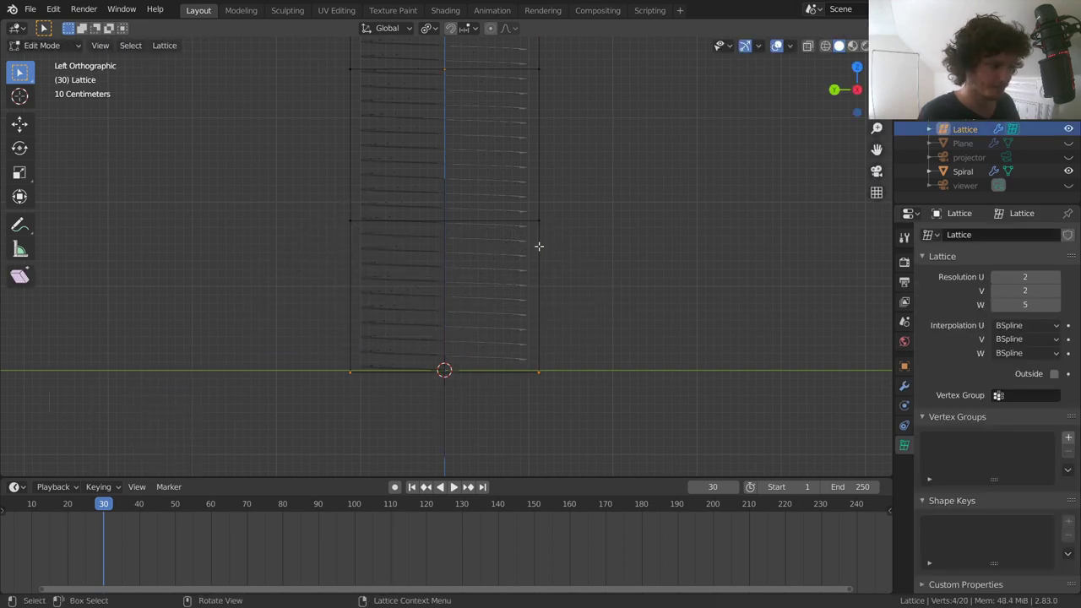
{"action": "left_click_drag", "start_coordinate": [273, 264], "coordinate": [587, 169]}
{"action": "middle_click_drag", "start_coordinate": [586, 169], "coordinate": [596, 273], "text": "shift"}
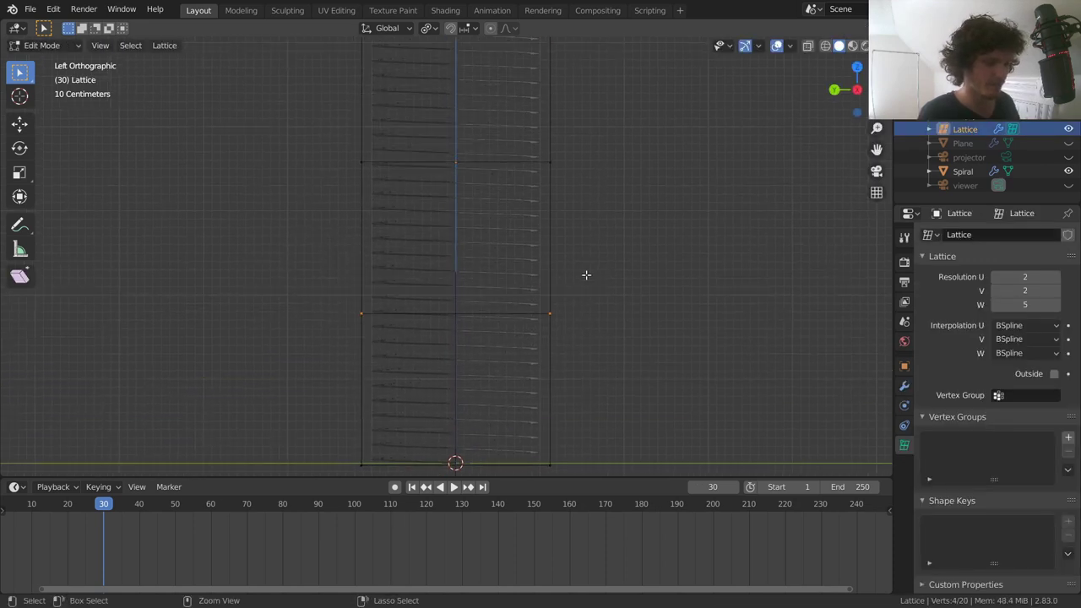
{"action": "key", "text": "ctrl+h"}
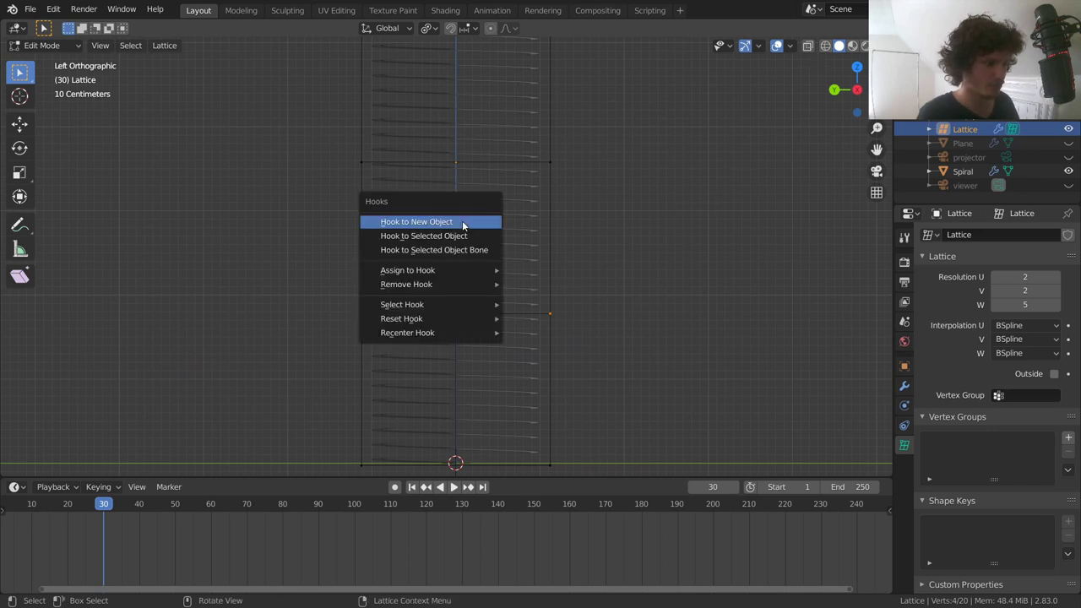
{"action": "left_click", "coordinate": [463, 222]}
Step: Hook the lattice's third and fourth rows of points each to their own new object
{"action": "left_click_drag", "start_coordinate": [328, 201], "coordinate": [681, 119]}
{"action": "key", "text": "ctrl+h"}
{"action": "left_click", "coordinate": [681, 121]}
{"action": "middle_click_drag", "start_coordinate": [294, 222], "coordinate": [272, 239], "text": "shift"}
{"action": "left_click_drag", "start_coordinate": [271, 239], "coordinate": [580, 161]}
{"action": "key", "text": "ctrl+h"}
{"action": "left_click", "coordinate": [574, 162]}
Step: Hook the lattice's top row of points to a new object and leave Edit Mode
{"action": "middle_click_drag", "start_coordinate": [355, 252], "coordinate": [372, 297], "text": "shift"}
{"action": "left_click_drag", "start_coordinate": [348, 293], "coordinate": [659, 176]}
{"action": "key", "text": "ctrl+h"}
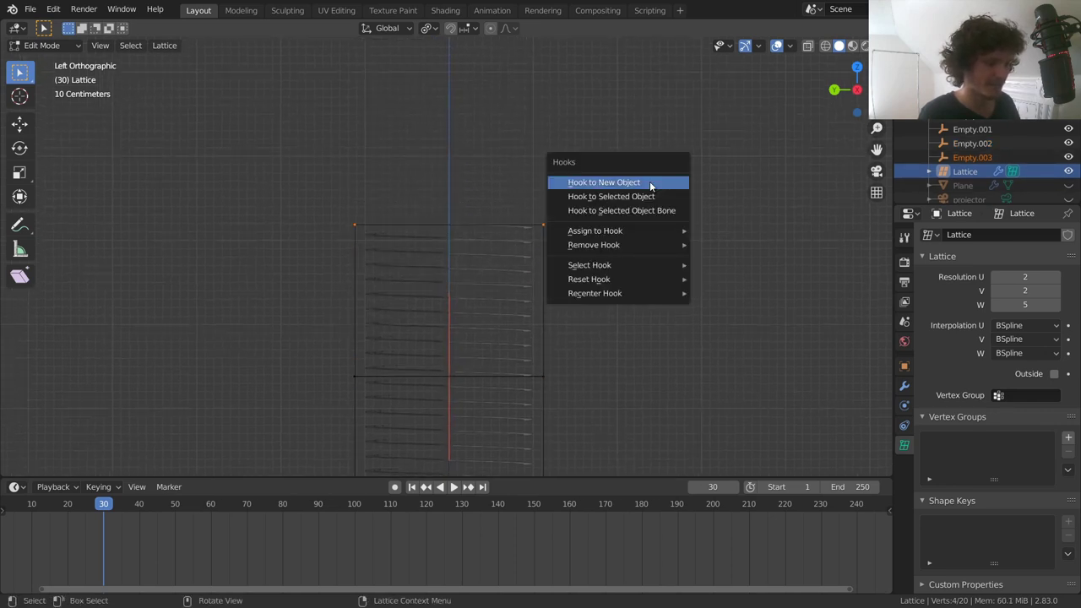
{"action": "left_click", "coordinate": [649, 182]}
{"action": "key", "text": "Tab"}
Step: Try moving hook empties, starting with the top one, to test how they deform the lattice
{"action": "middle_click_drag", "start_coordinate": [603, 240], "coordinate": [513, 137]}
{"action": "left_click", "coordinate": [511, 130]}
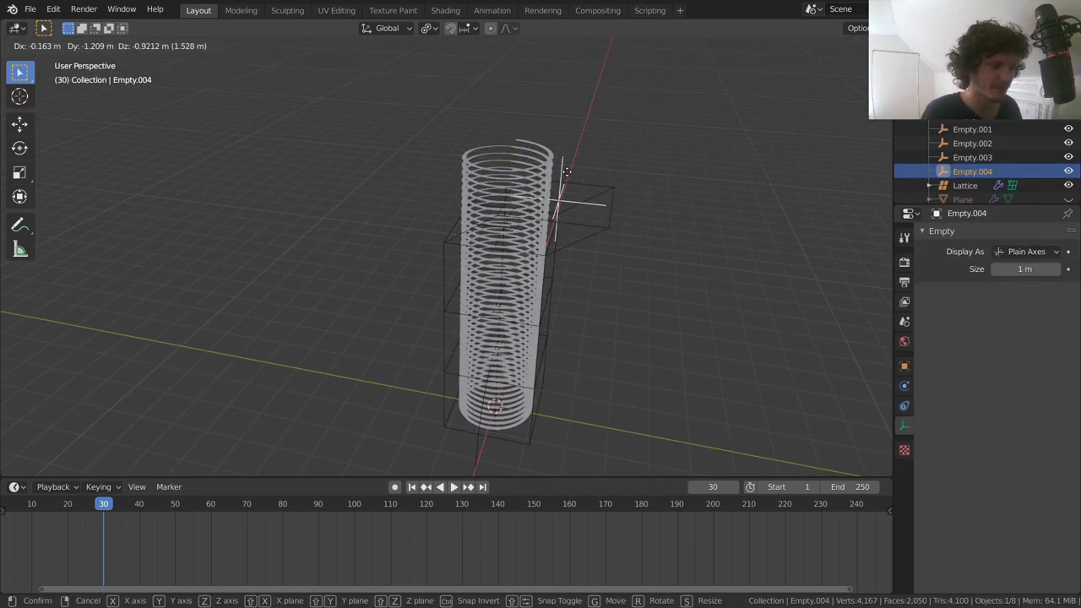
{"action": "left_click", "coordinate": [509, 221]}
{"action": "left_click", "coordinate": [509, 221]}
{"action": "left_click", "coordinate": [500, 230]}
{"action": "key", "text": "g"}
{"action": "left_click", "coordinate": [546, 225]}
Step: Add a Lattice modifier to the spiral and set its deforming object to Lattice
{"action": "left_click", "coordinate": [555, 158]}
{"action": "left_click", "coordinate": [905, 386]}
{"action": "left_click", "coordinate": [976, 235]}
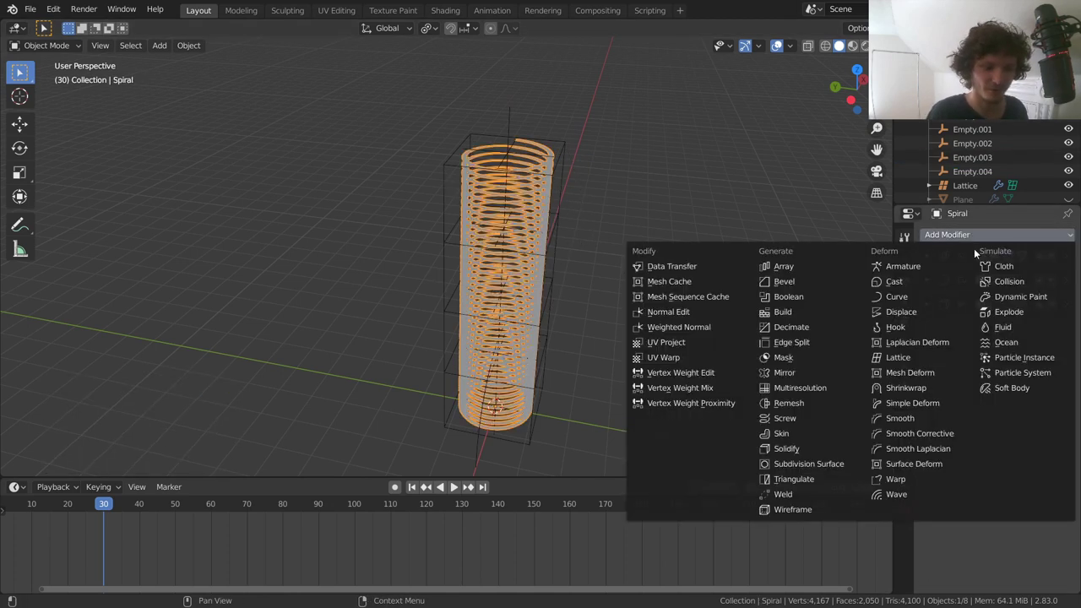
{"action": "left_click", "coordinate": [898, 358]}
{"action": "left_click", "coordinate": [961, 382]}
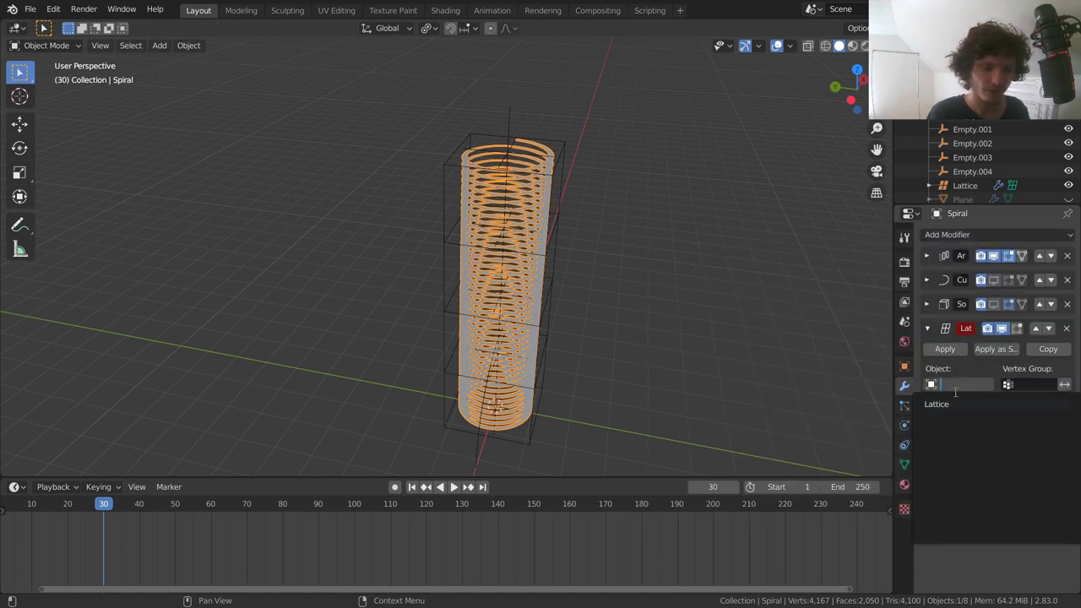
{"action": "left_click", "coordinate": [951, 404]}
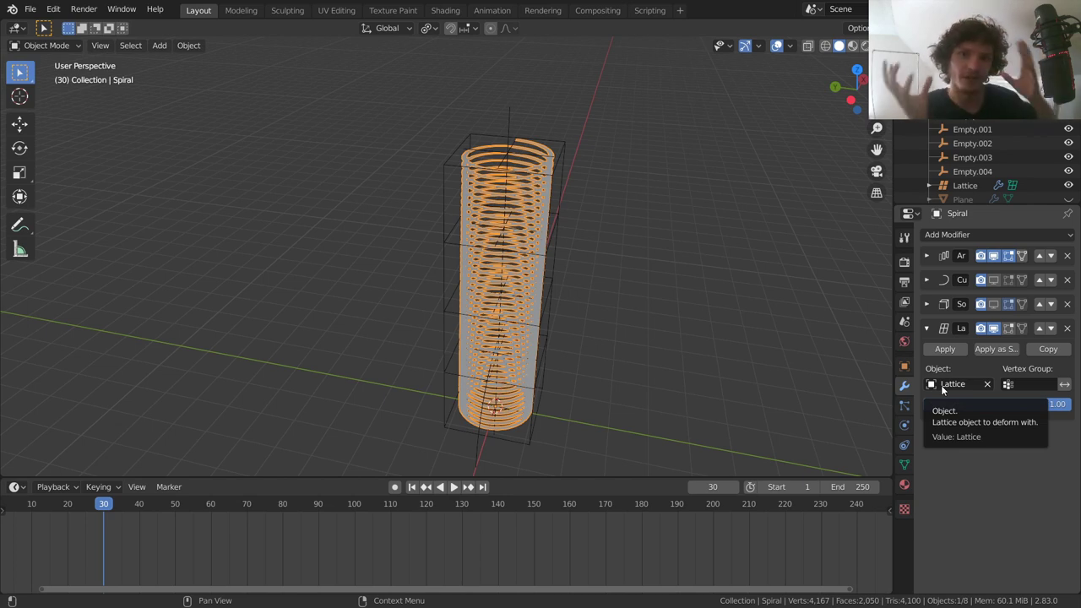
Step: Move the Lattice modifier directly below Array, ahead of Curve and Solidify, and select the topmost hook empty
{"action": "left_click", "coordinate": [1038, 331]}
{"action": "left_click", "coordinate": [1040, 304]}
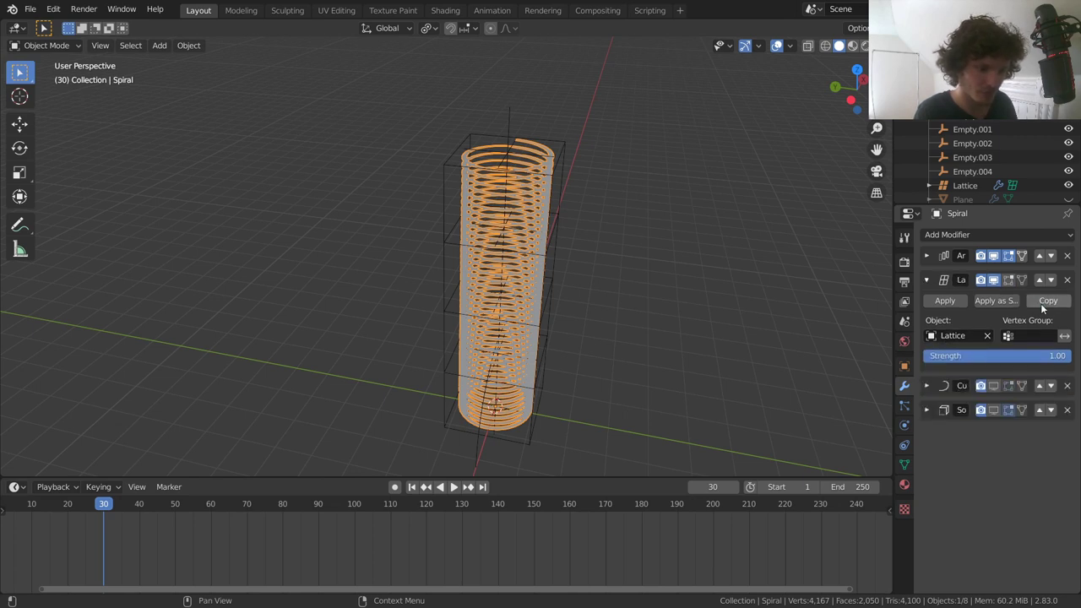
{"action": "left_click", "coordinate": [517, 124]}
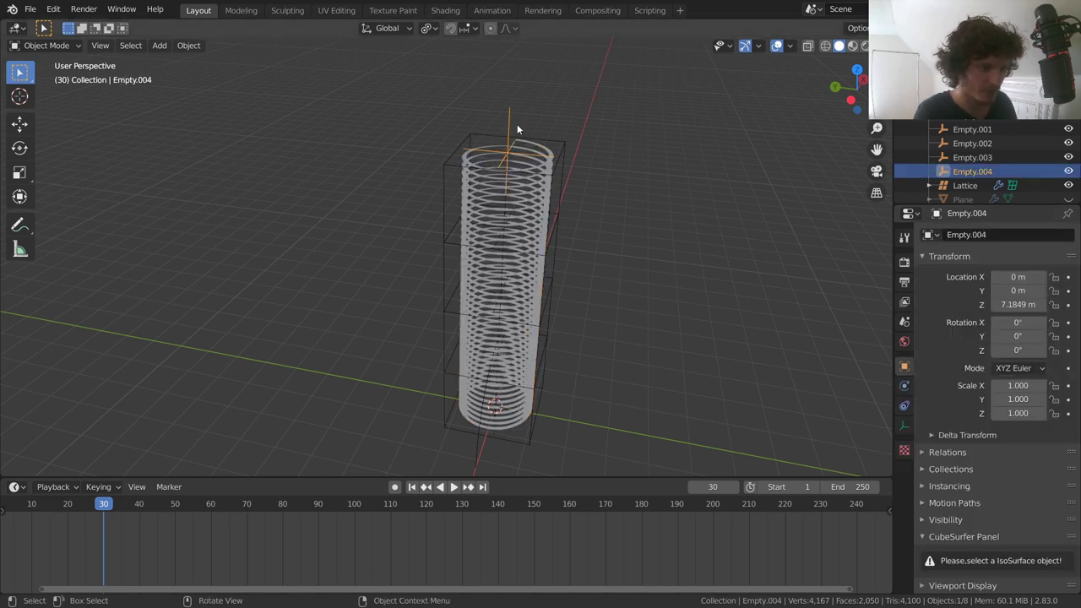
Step: Try moving the topmost hook empty sideways to bend the upper end of the spiral, and undo the move
{"action": "key", "text": "g"}
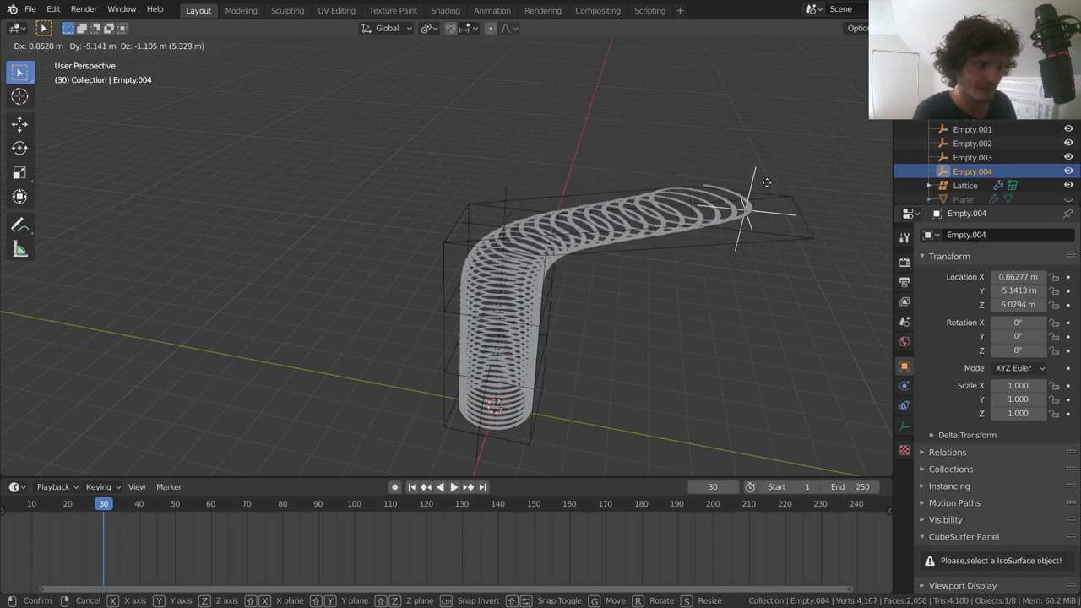
{"action": "left_click", "coordinate": [575, 133]}
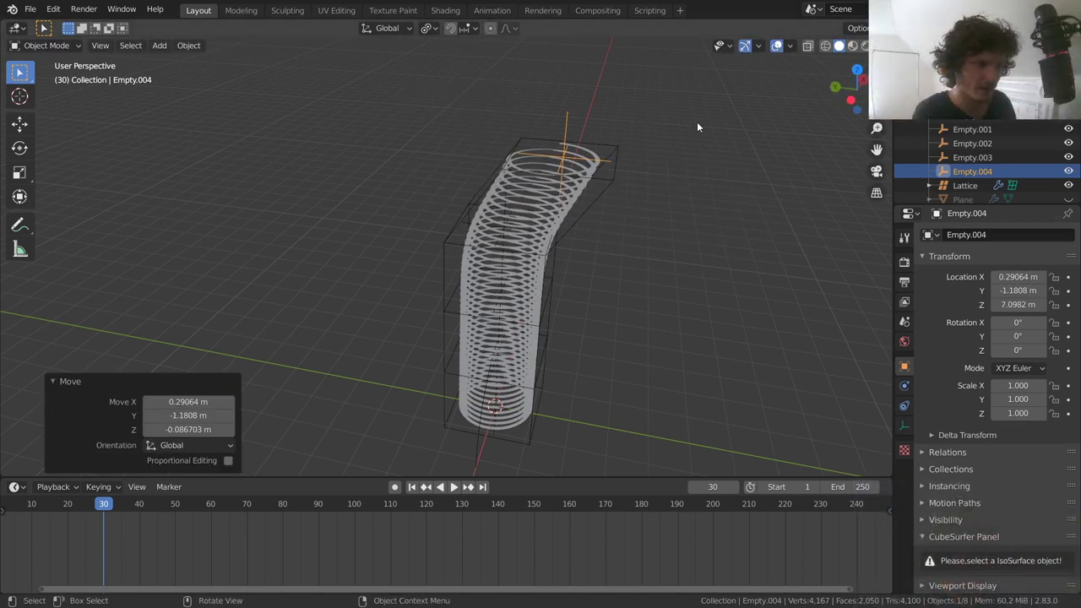
{"action": "key", "text": "ctrl+z"}
{"action": "left_click", "coordinate": [851, 101]}
{"action": "middle_click_drag", "start_coordinate": [577, 175], "coordinate": [490, 277]}
Step: Try lowering the topmost hook empty about 1.34 m and raising the middle one about 1.3 m along Z
{"action": "key", "text": "g"}
{"action": "key", "text": "z"}
{"action": "left_click", "coordinate": [596, 167]}
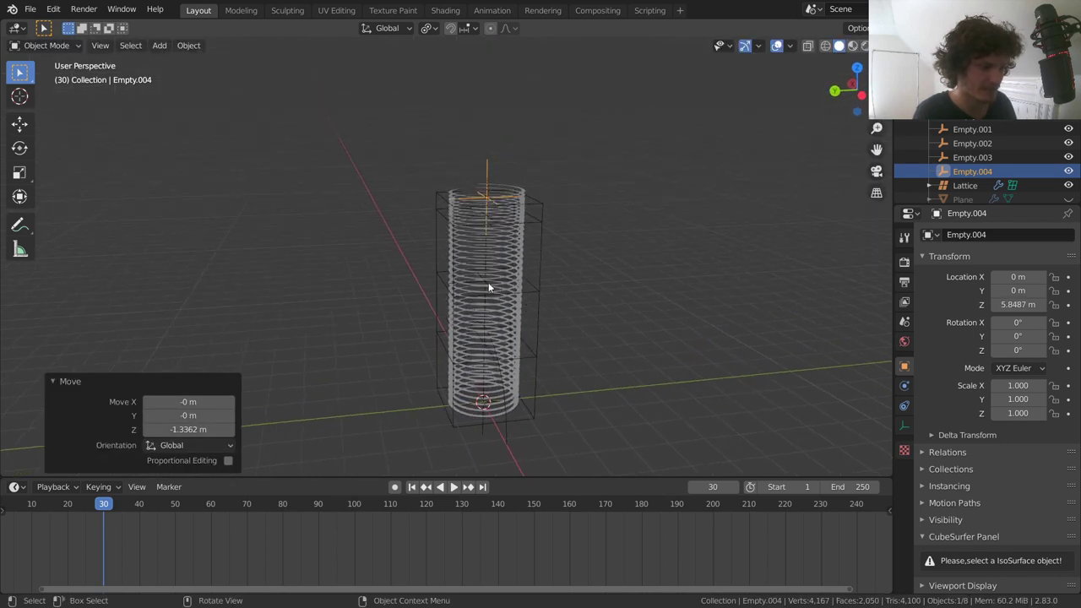
{"action": "left_click", "coordinate": [488, 282]}
{"action": "key", "text": "g"}
{"action": "key", "text": "z"}
{"action": "left_click", "coordinate": [498, 237]}
{"action": "scroll", "coordinate": [498, 235], "scroll_direction": "up", "scroll_amount": 3}
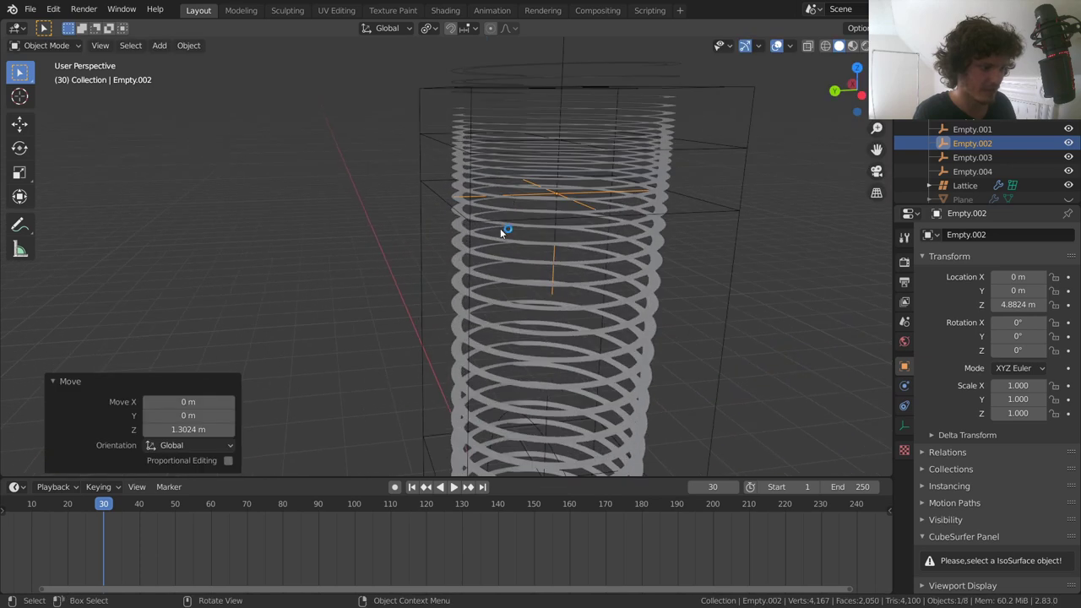
{"action": "scroll", "coordinate": [526, 372], "scroll_direction": "down", "scroll_amount": 5}
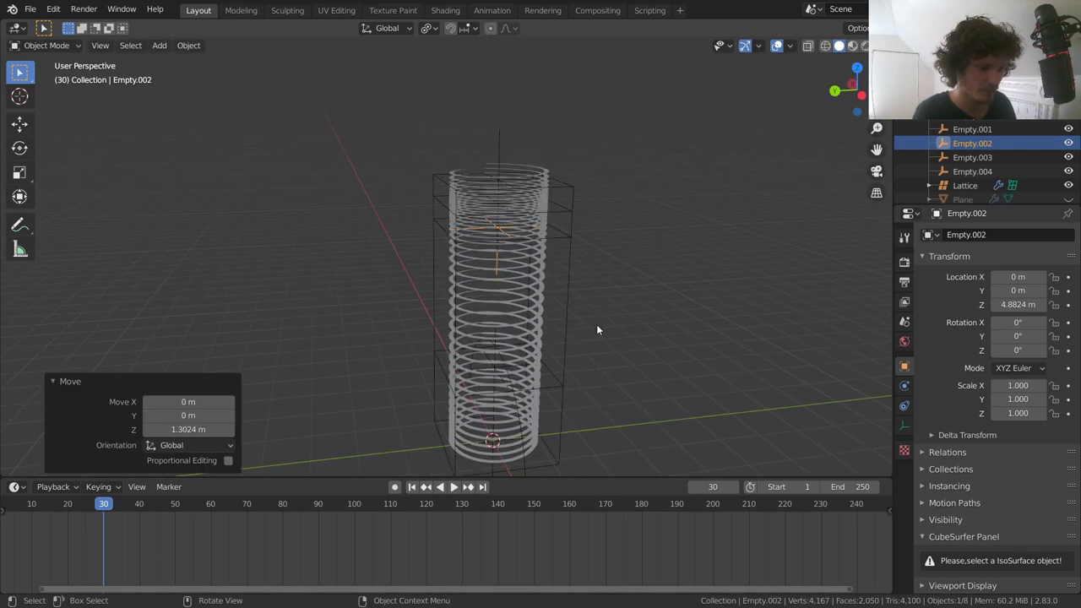
Step: Select the spiral and turn on viewport display of its Curve modifier to preview the bent coils
{"action": "left_click", "coordinate": [529, 194]}
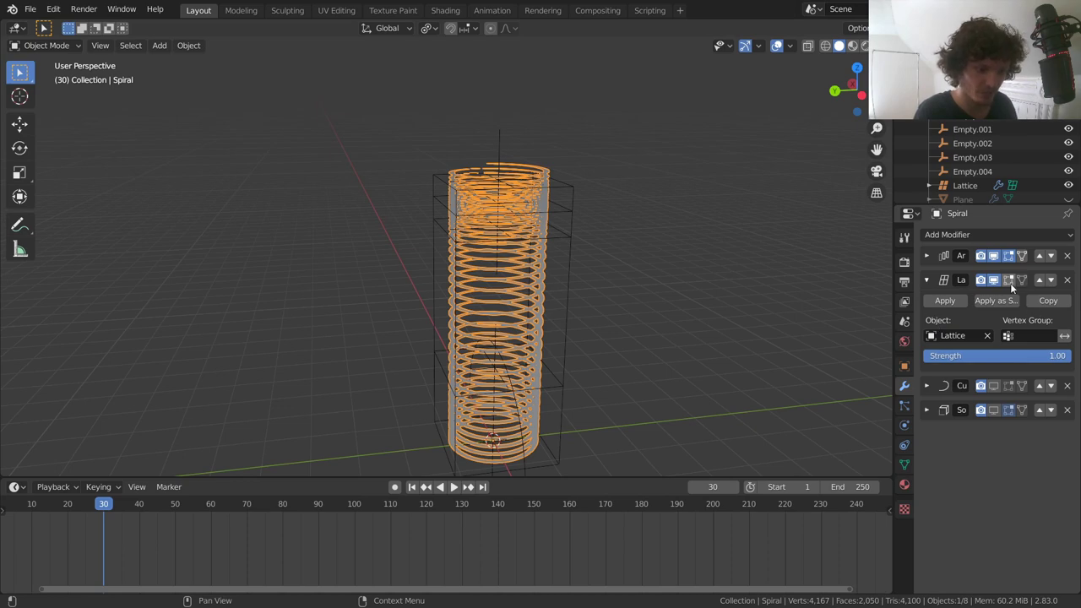
{"action": "left_click", "coordinate": [994, 385]}
{"action": "middle_click_drag", "start_coordinate": [550, 338], "coordinate": [441, 268]}
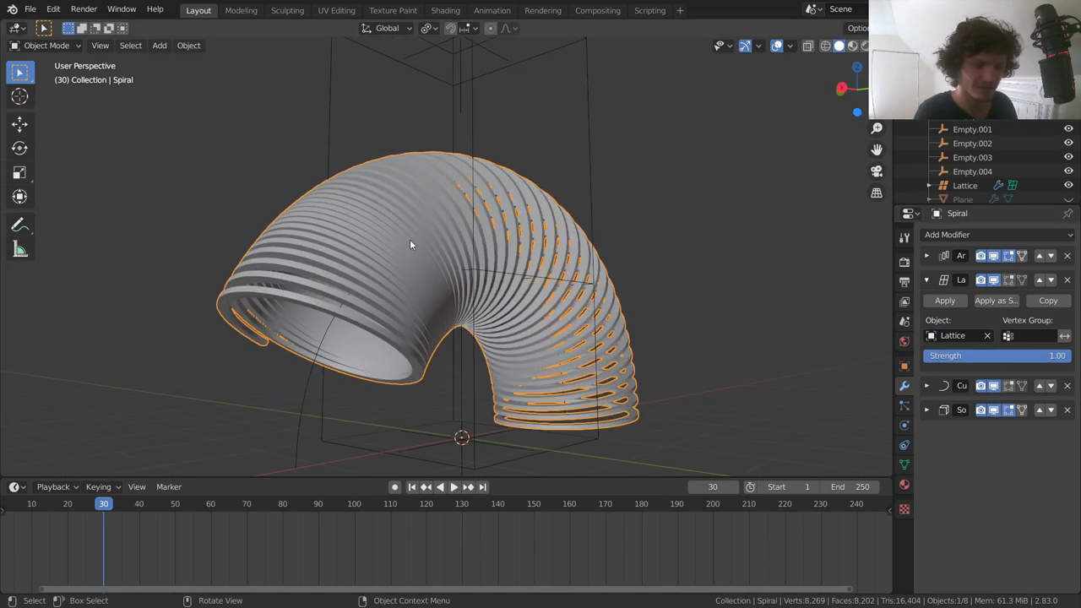
Step: Undo the modifier display changes and the test moves of the hook empties
{"action": "key", "text": "ctrl+z"}
{"action": "key", "text": "ctrl+z"}
{"action": "key", "text": "ctrl+z"}
{"action": "key", "text": "ctrl+z"}
{"action": "key", "text": "ctrl+z"}
{"action": "key", "text": "ctrl+z"}
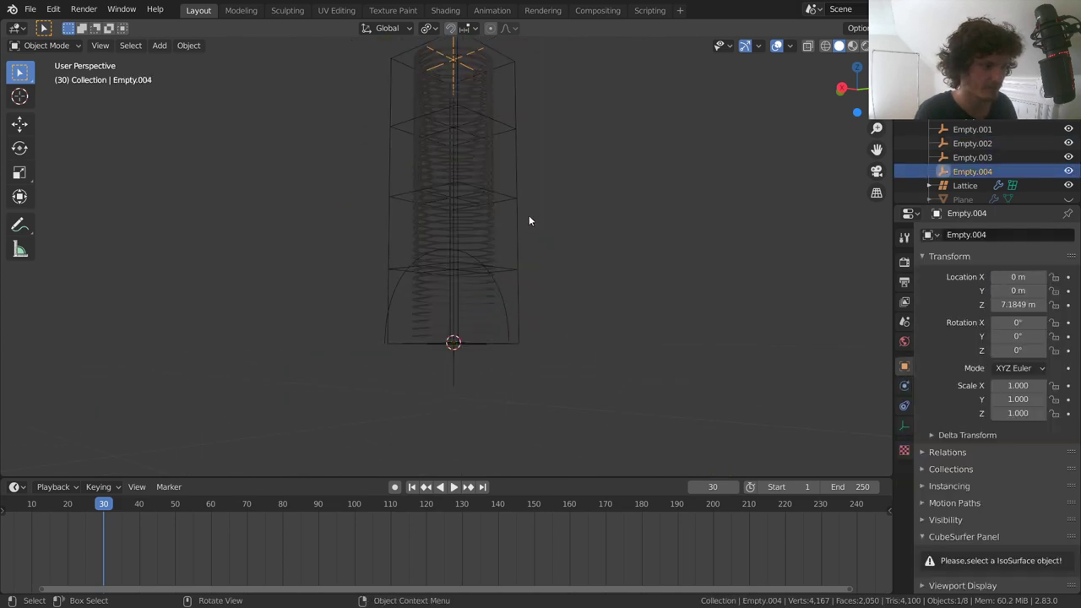
Step: Turn on viewport display of the spiral's Curve and Solidify modifiers, and deselect the spiral
{"action": "left_click", "coordinate": [479, 160]}
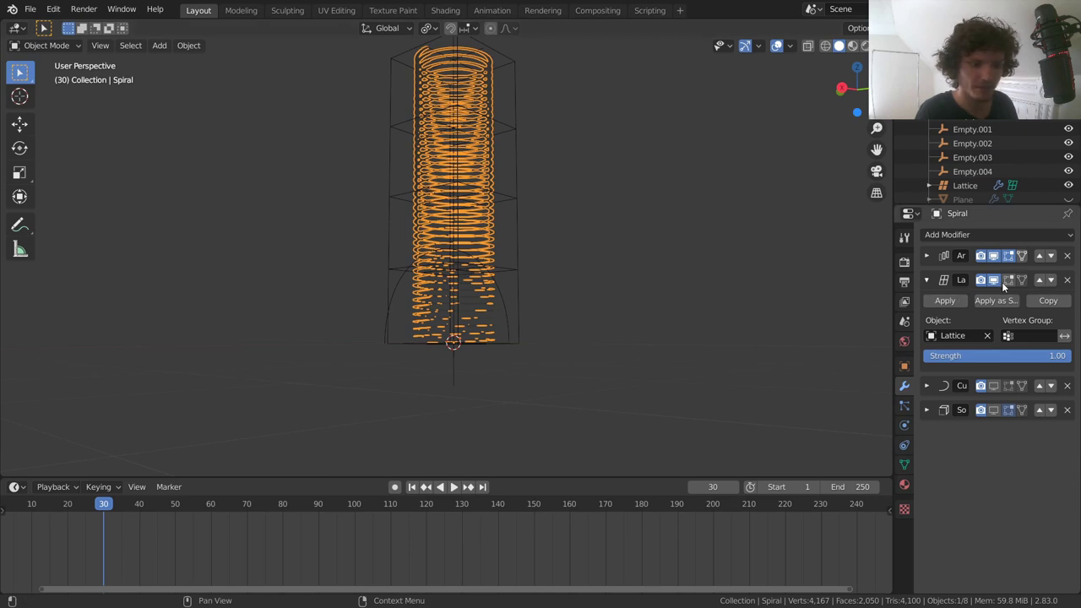
{"action": "left_click", "coordinate": [995, 386]}
{"action": "left_click", "coordinate": [994, 409]}
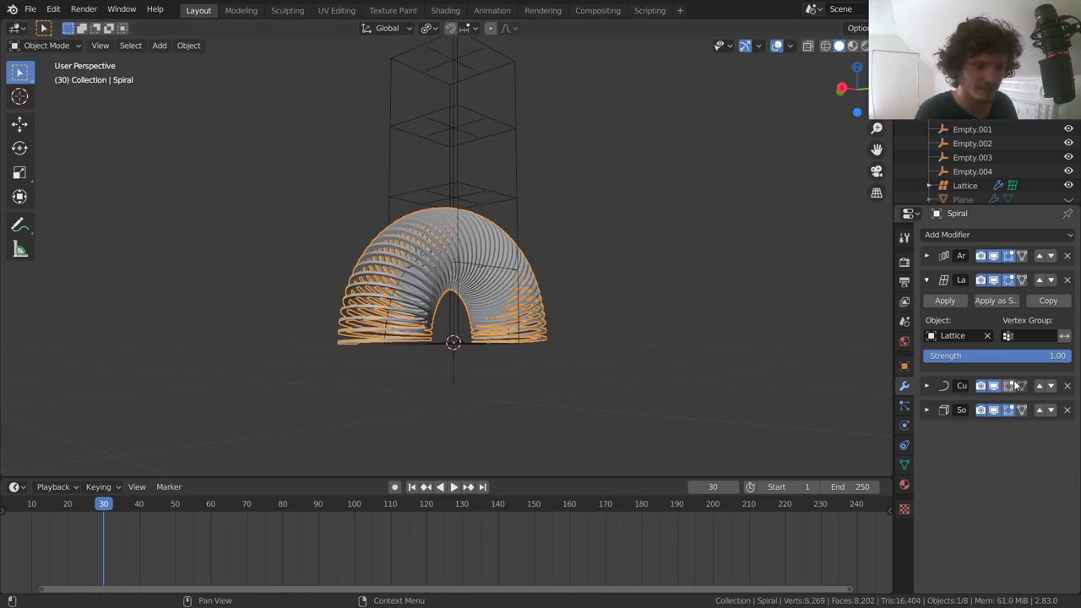
{"action": "left_click", "coordinate": [760, 347]}
{"action": "middle_click_drag", "start_coordinate": [597, 259], "coordinate": [492, 272]}
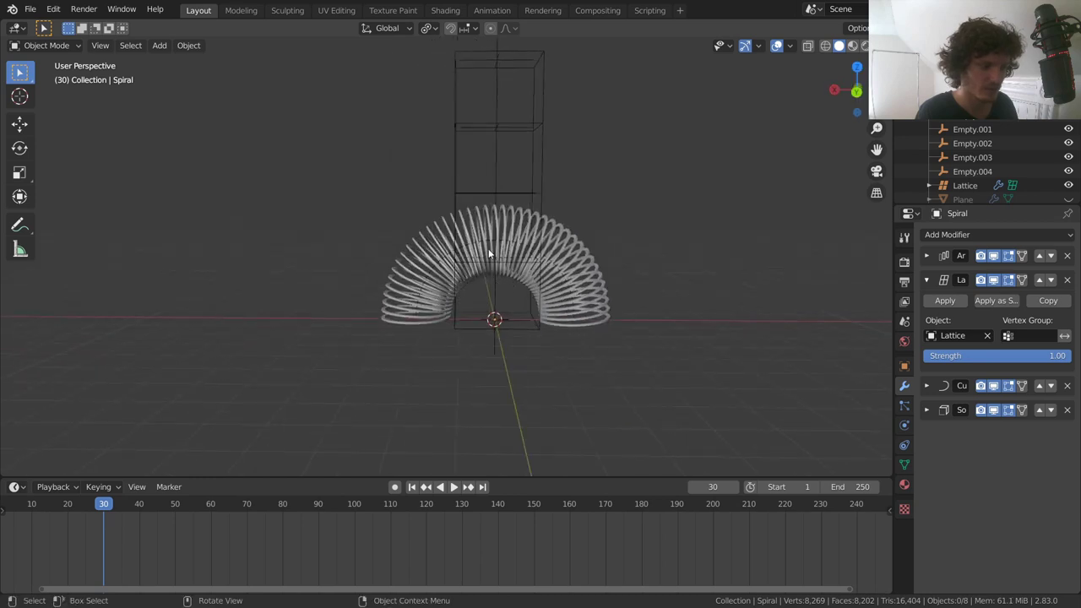
Step: In back orthographic view, try raising the hook empty of the lattice's second row (Empty.001) along Z
{"action": "left_click", "coordinate": [855, 92]}
{"action": "middle_click_drag", "start_coordinate": [661, 114], "coordinate": [659, 147], "text": "shift"}
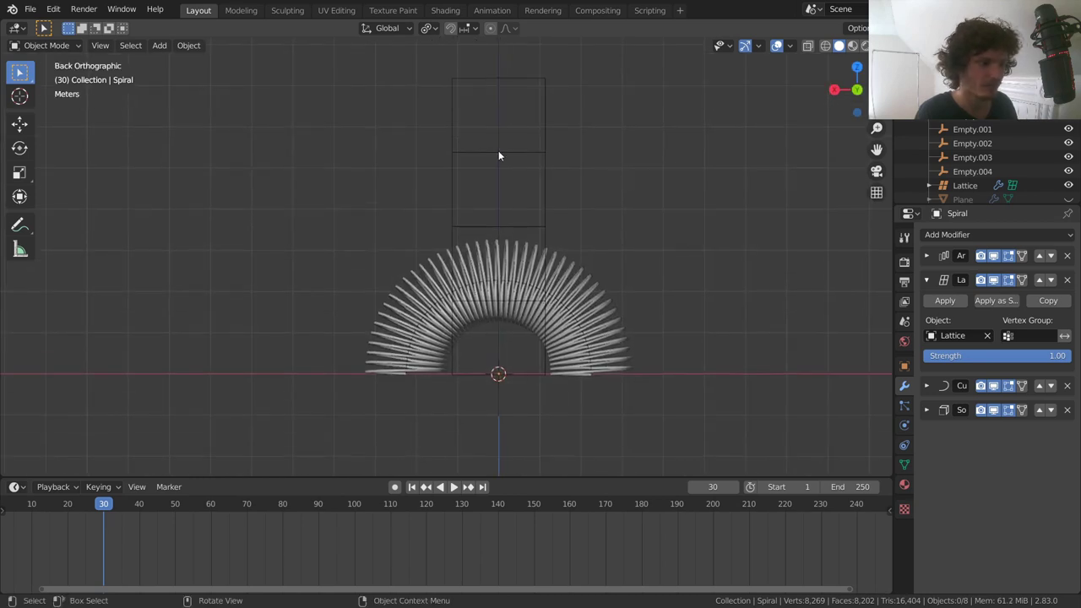
{"action": "left_click", "coordinate": [499, 149]}
{"action": "left_click", "coordinate": [500, 148]}
{"action": "left_click", "coordinate": [517, 145]}
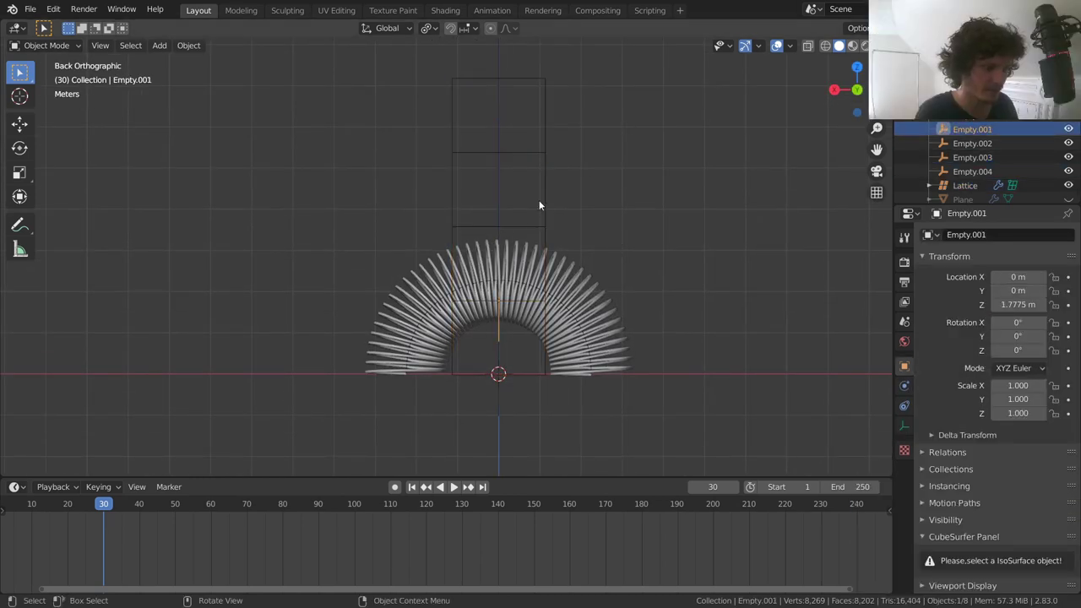
{"action": "key", "text": "g"}
{"action": "key", "text": "z"}
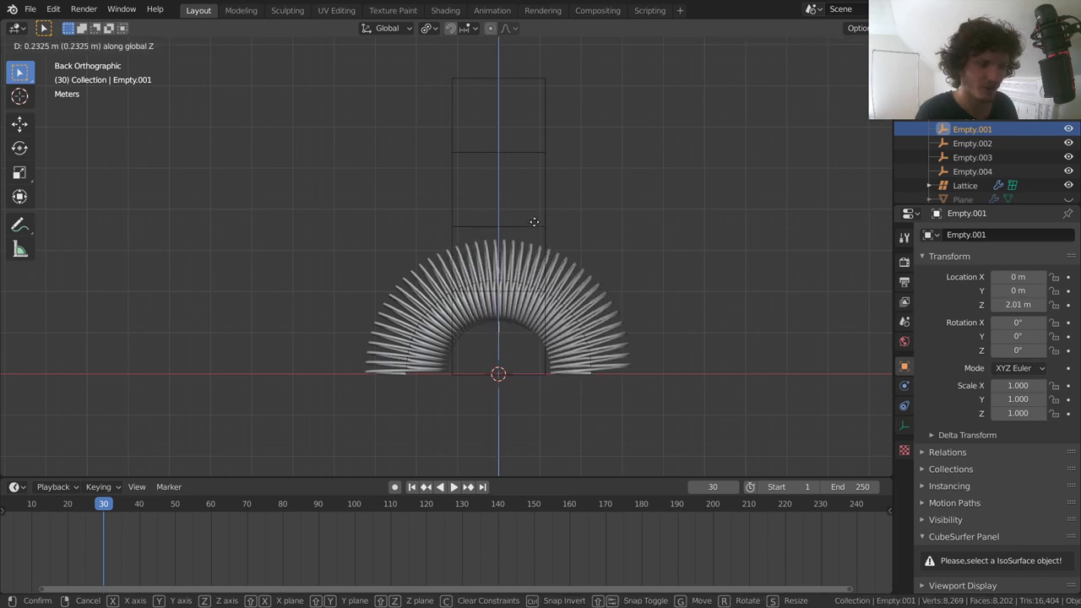
{"action": "left_click", "coordinate": [578, 292]}
Step: Try moving the Bezier curve's end control point in Edit Mode to test how it reshapes the slinky
{"action": "left_click", "coordinate": [585, 363]}
{"action": "key", "text": "Tab"}
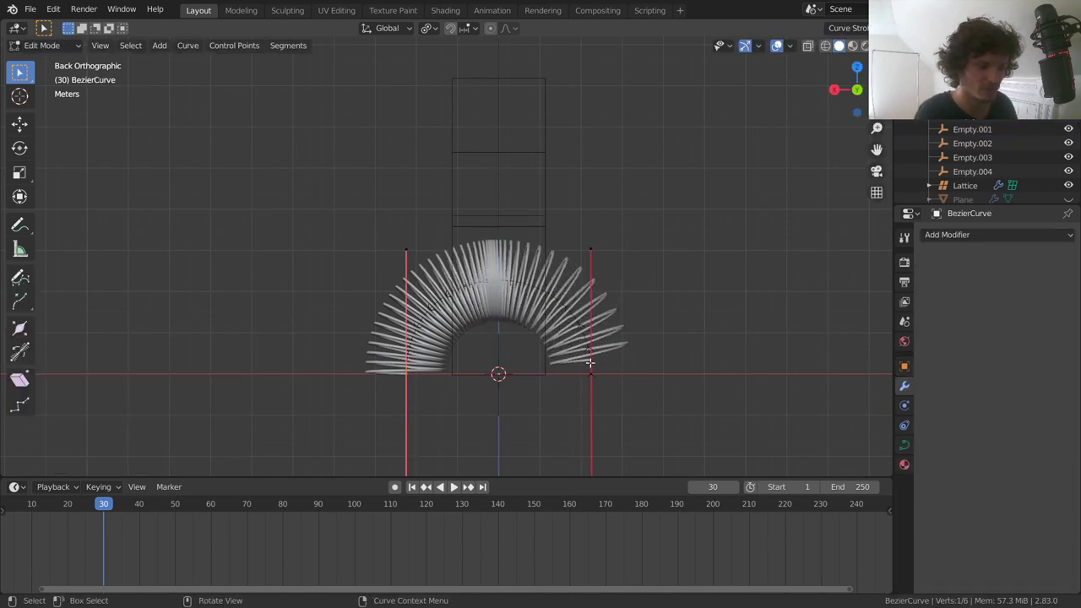
{"action": "left_click", "coordinate": [588, 361]}
{"action": "key", "text": "g"}
{"action": "left_click", "coordinate": [595, 304]}
{"action": "left_click_drag", "start_coordinate": [546, 411], "coordinate": [664, 330]}
{"action": "key", "text": "g"}
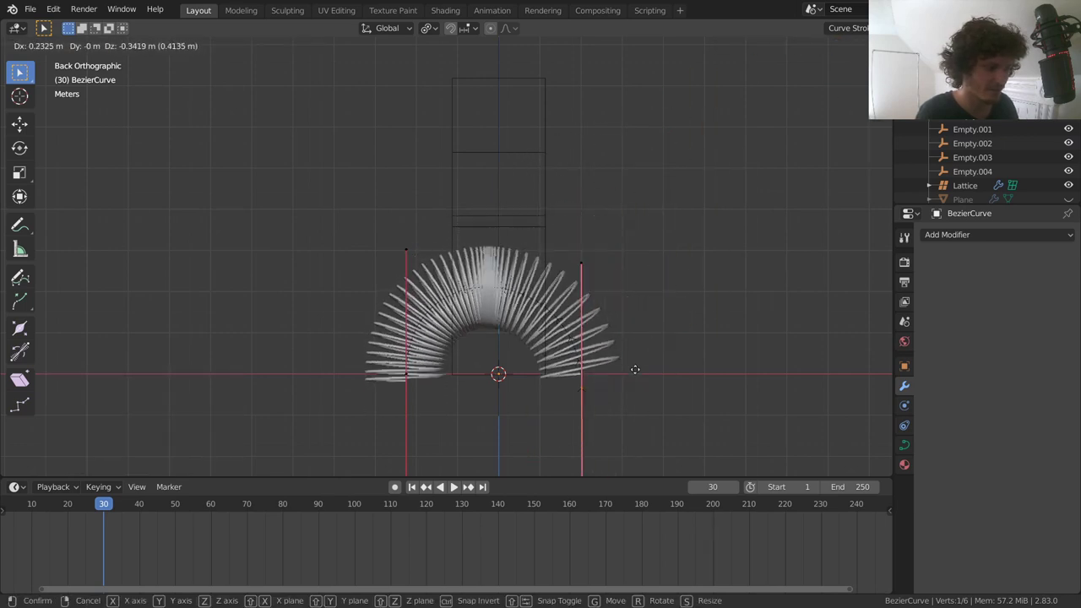
{"action": "left_click", "coordinate": [651, 299]}
Step: Undo the curve point and Empty.001 moves, returning to Object Mode
{"action": "key", "text": "ctrl+z"}
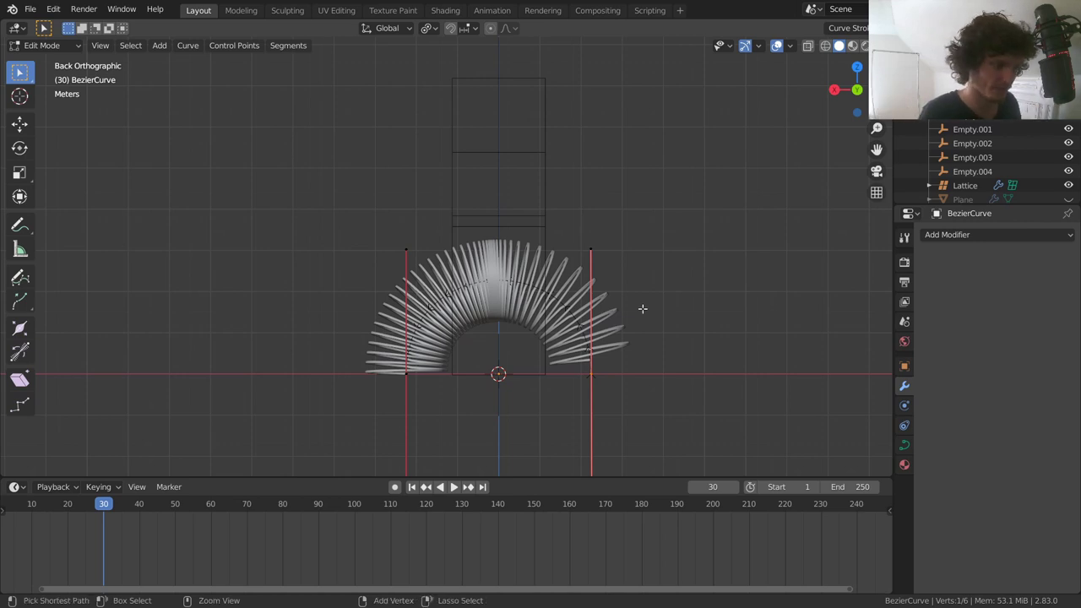
{"action": "key", "text": "Tab"}
{"action": "left_click", "coordinate": [616, 292]}
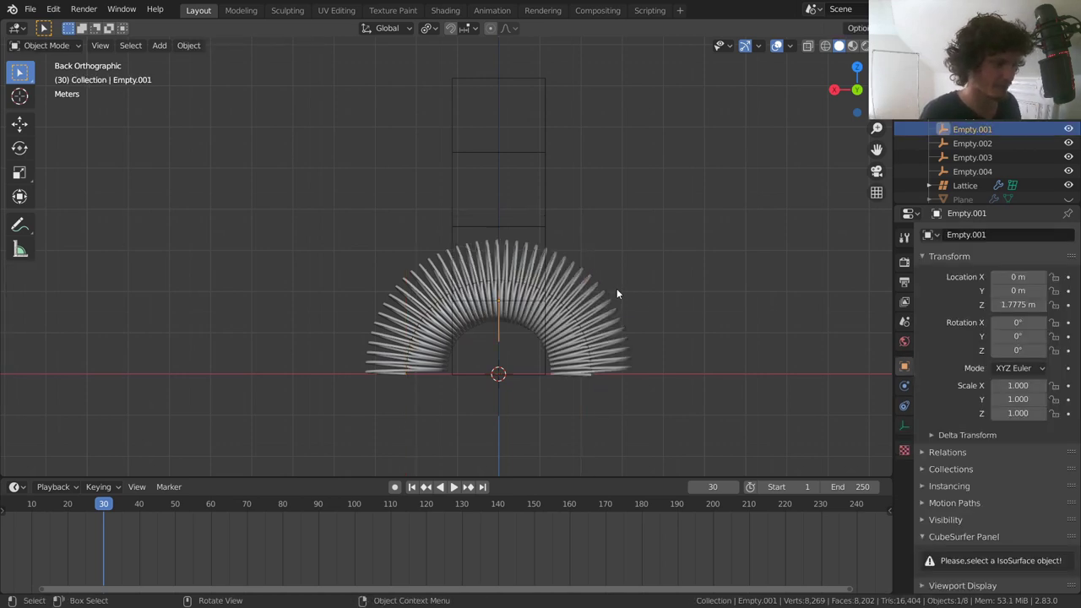
Step: Select the spiral, enlarge the timeline area slightly, and go to frame 1
{"action": "left_click", "coordinate": [599, 310]}
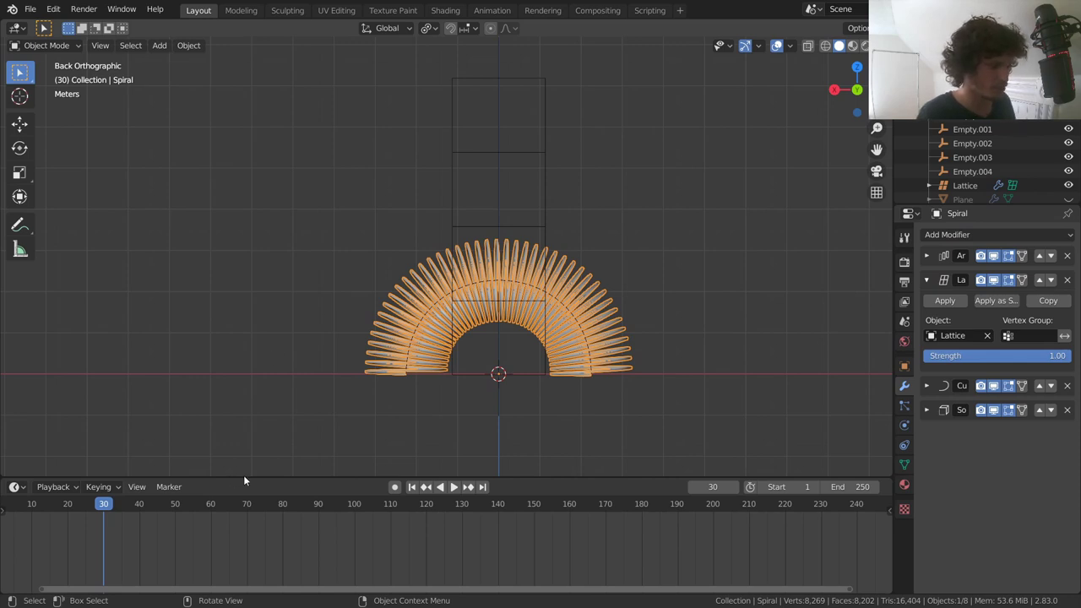
{"action": "left_click_drag", "start_coordinate": [232, 478], "coordinate": [254, 468]}
{"action": "key", "text": "shift+Left"}
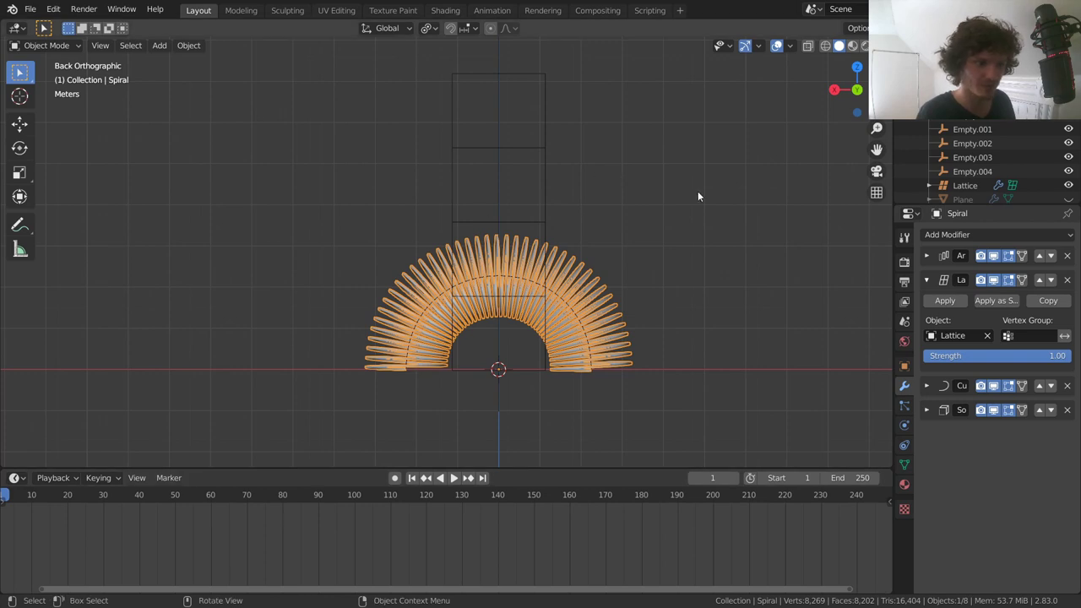
Step: Select the Lattice object and hide it in the viewport
{"action": "left_click", "coordinate": [963, 129]}
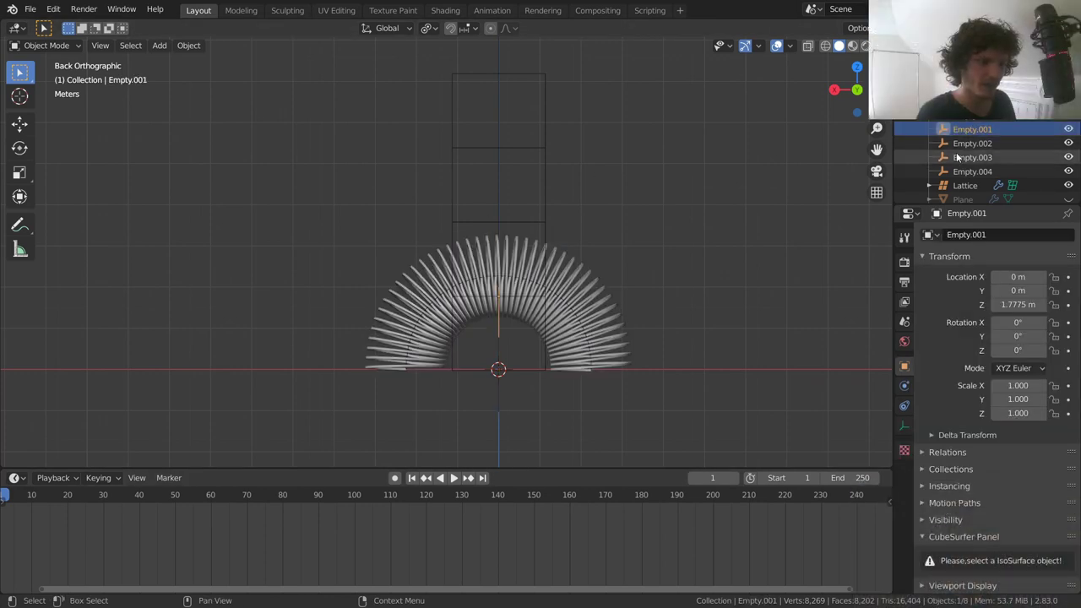
{"action": "left_click", "coordinate": [546, 178]}
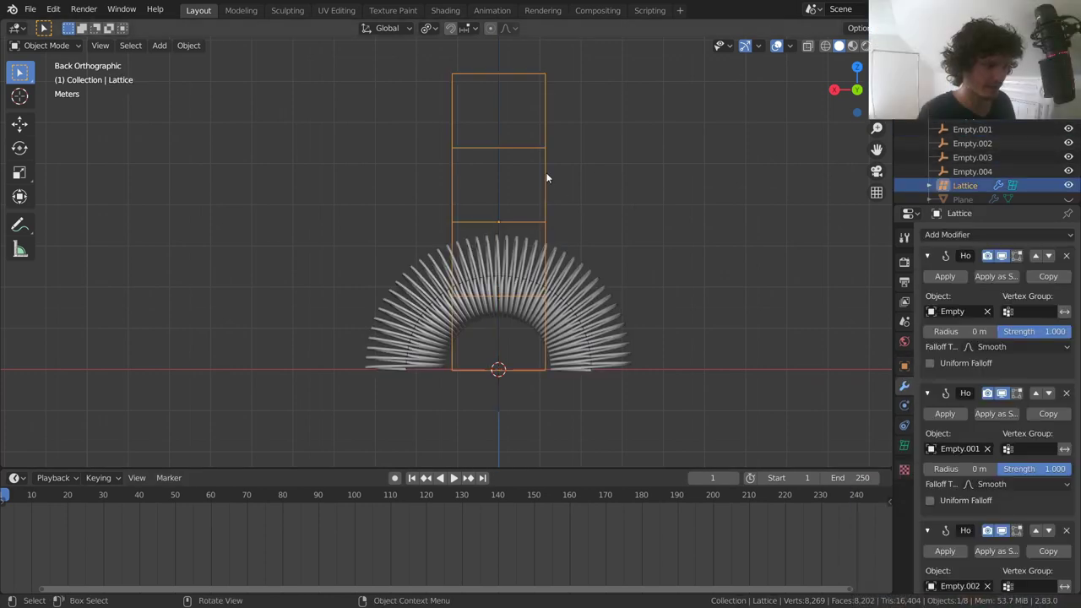
{"action": "left_click", "coordinate": [524, 190]}
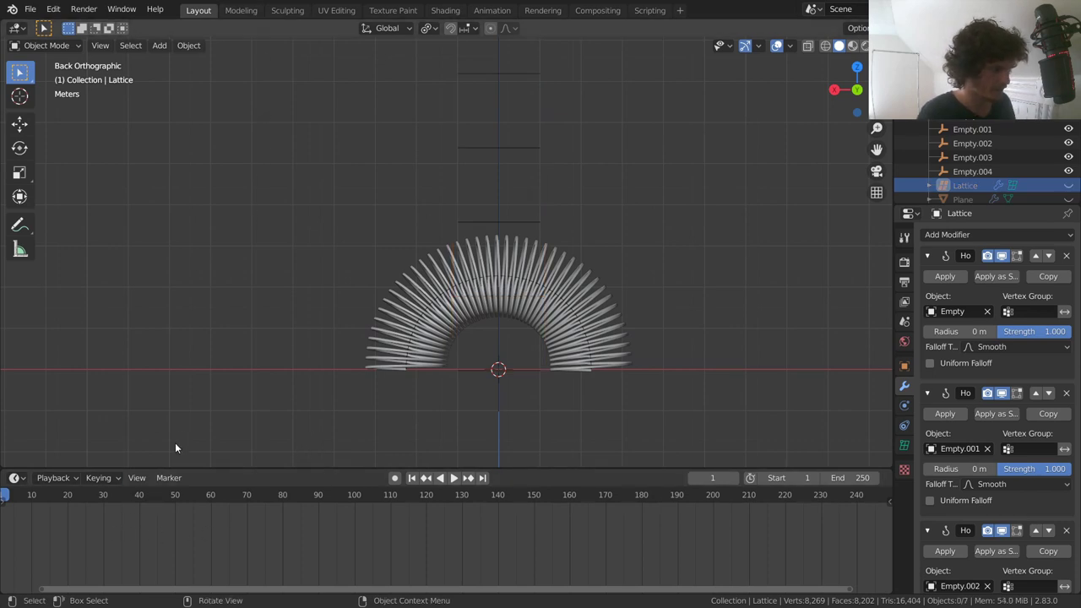
Step: Show the channel list with the Summary row in the timeline, and return to frame 1
{"action": "key", "text": "space"}
{"action": "key", "text": "t"}
{"action": "left_click", "coordinate": [142, 513]}
{"action": "left_click", "coordinate": [3, 502]}
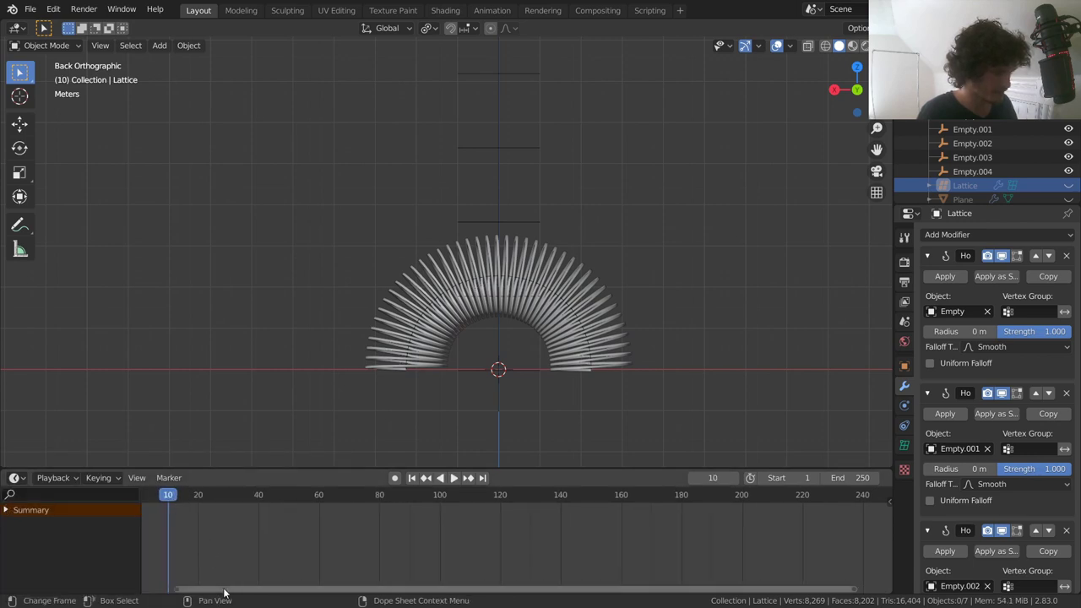
{"action": "left_click_drag", "start_coordinate": [225, 595], "coordinate": [198, 595]}
{"action": "key", "text": "shift+Left"}
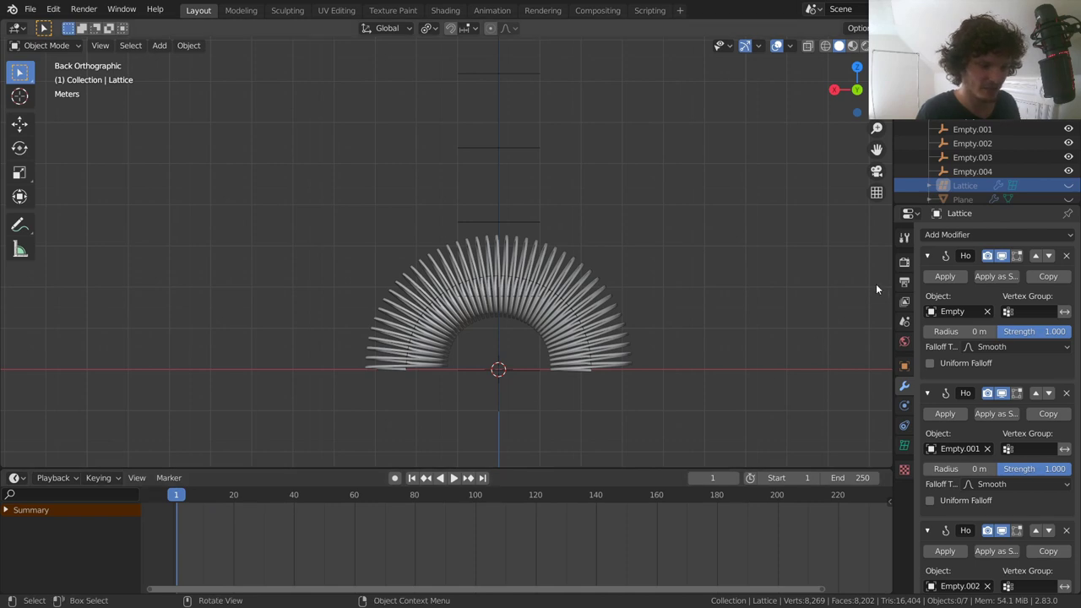
Step: Check the scene's output and render settings, and move the playhead to frame 15
{"action": "left_click", "coordinate": [904, 281]}
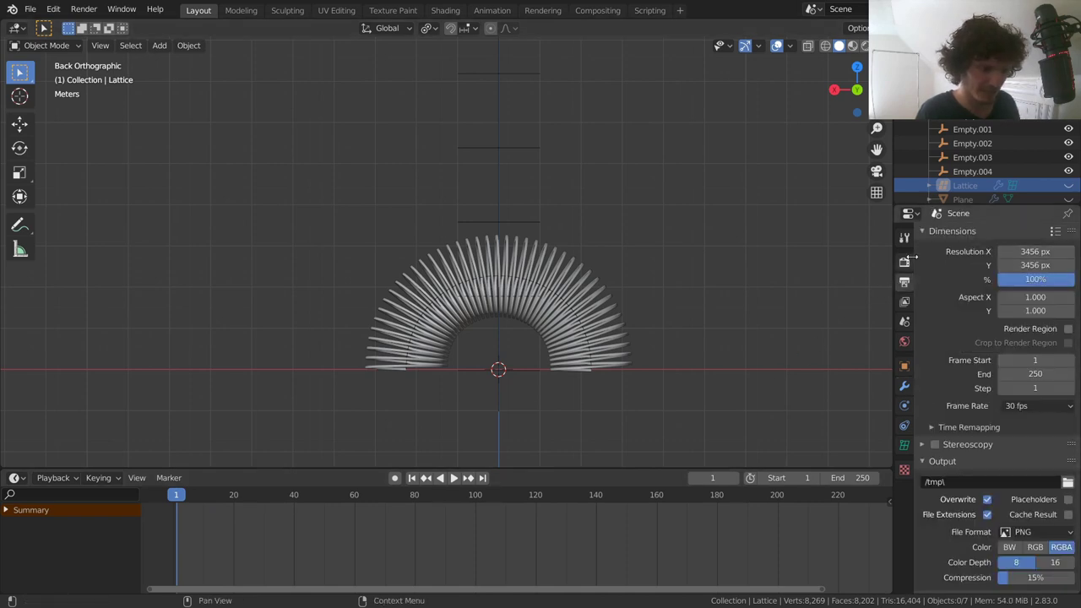
{"action": "left_click", "coordinate": [905, 261]}
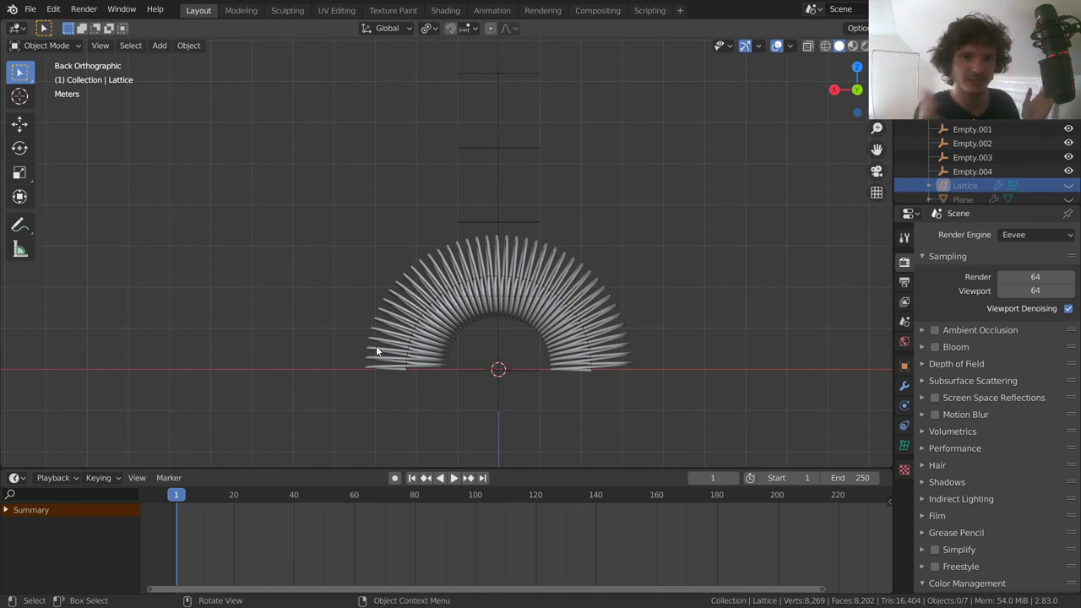
{"action": "key", "text": "space"}
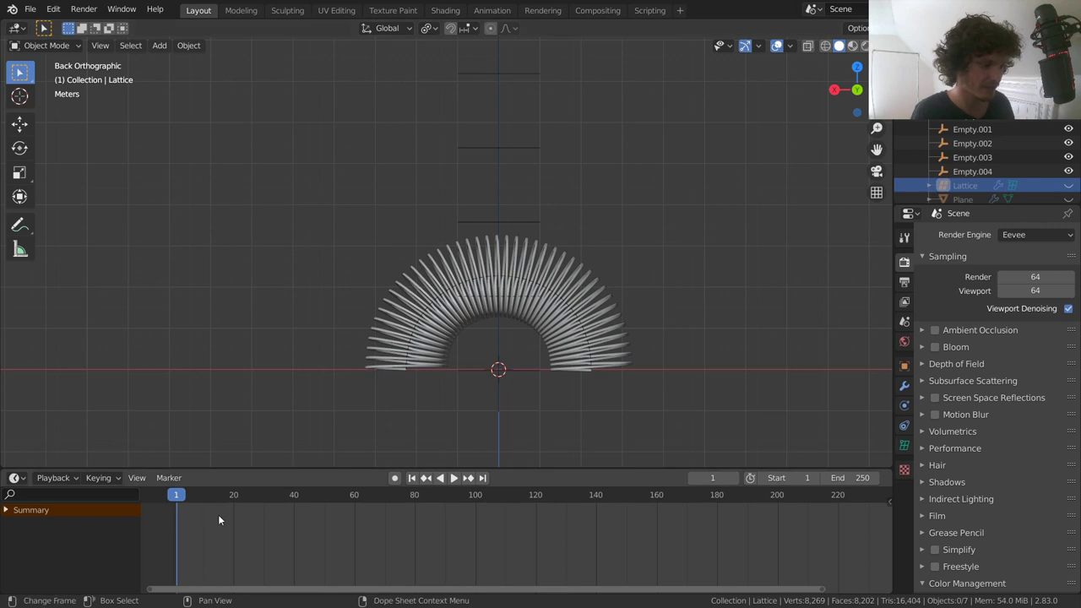
{"action": "left_click_drag", "start_coordinate": [248, 501], "coordinate": [218, 497]}
{"action": "key", "text": "space"}
Step: Select all five hook empties, from Empty to Empty.004, and insert a keyframe for them at frame 15
{"action": "left_click", "coordinate": [958, 117]}
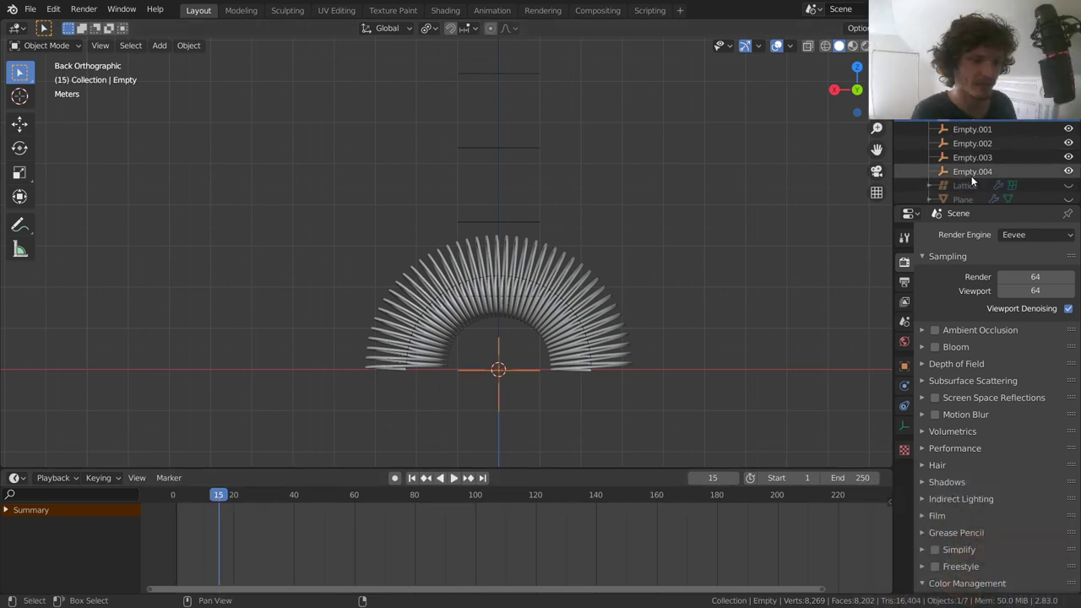
{"action": "left_click", "coordinate": [963, 173], "text": "shift"}
{"action": "middle_click_drag", "start_coordinate": [554, 174], "coordinate": [554, 231], "text": "shift"}
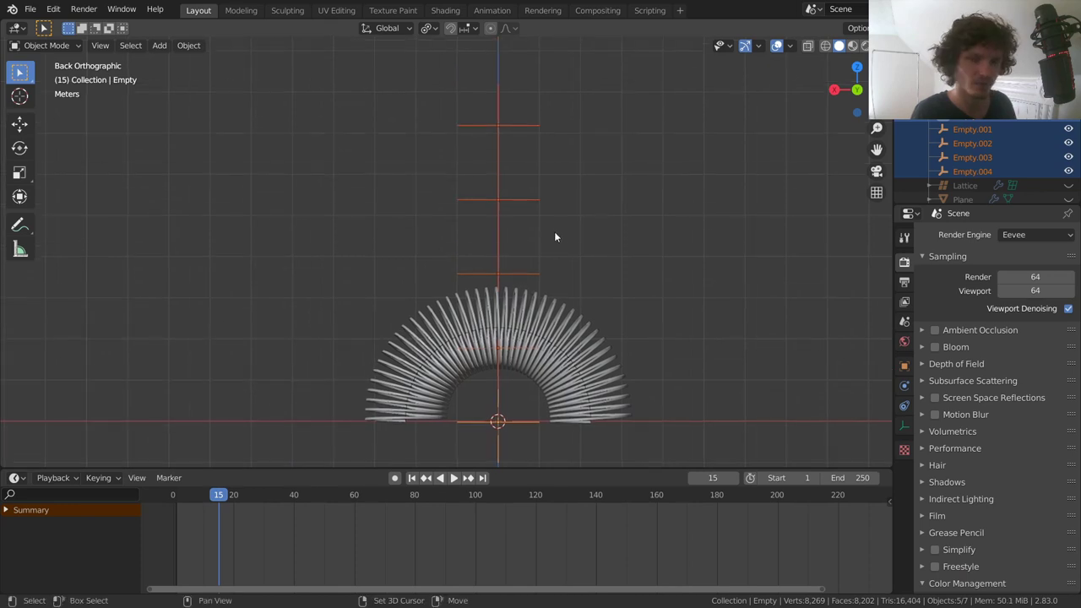
{"action": "key", "text": "i"}
{"action": "left_click", "coordinate": [554, 226]}
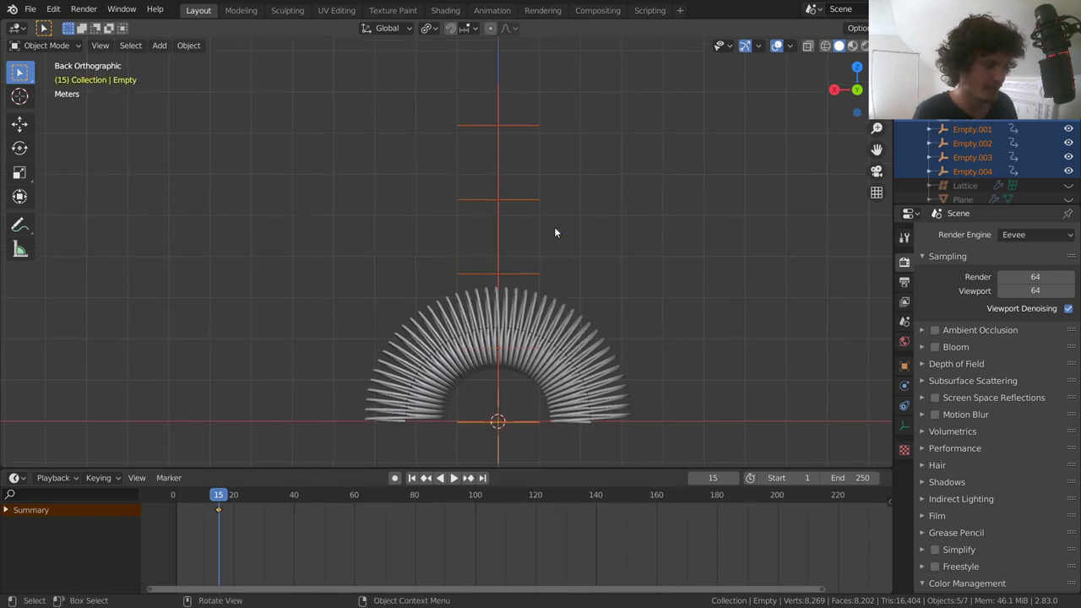
Step: Go back to frame 1 and set the transform pivot point to 3D Cursor
{"action": "key", "text": "shift+Left"}
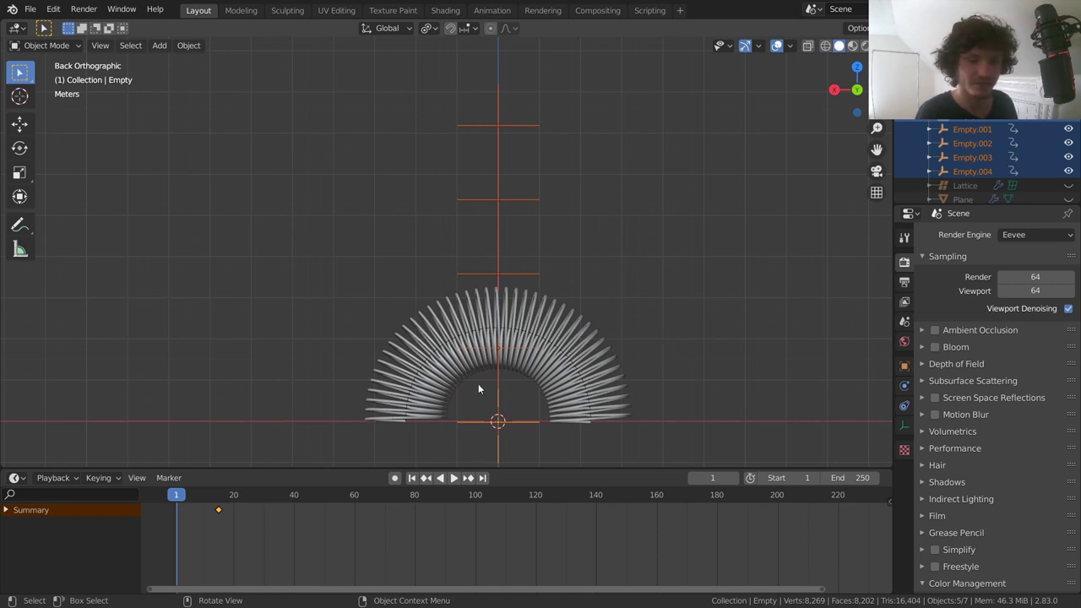
{"action": "left_click", "coordinate": [437, 31]}
{"action": "left_click", "coordinate": [447, 77]}
{"action": "middle_click_drag", "start_coordinate": [447, 77], "coordinate": [489, 294]}
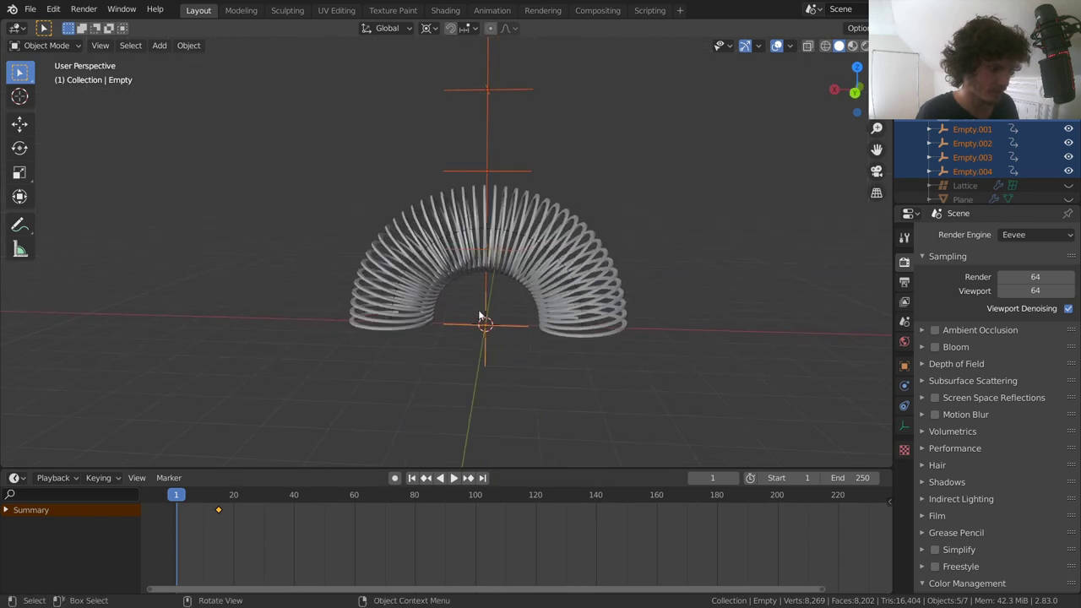
Step: Scale the five selected hook empties along Z by about 0.431 in back orthographic view to compress the slinky
{"action": "key", "text": "ctrl+KP_1"}
{"action": "key", "text": "s"}
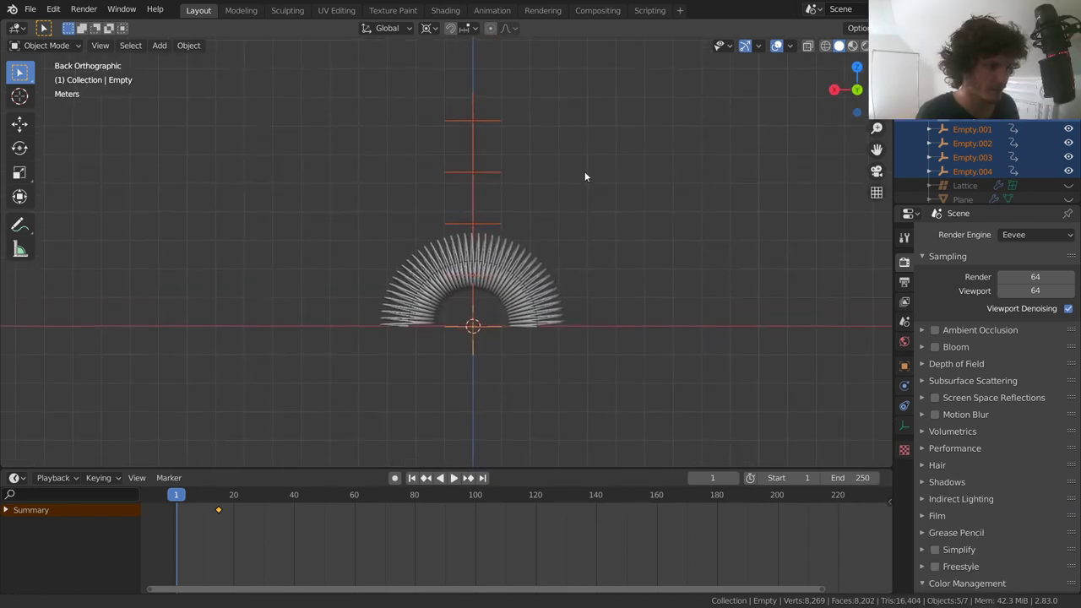
{"action": "left_click", "coordinate": [522, 239]}
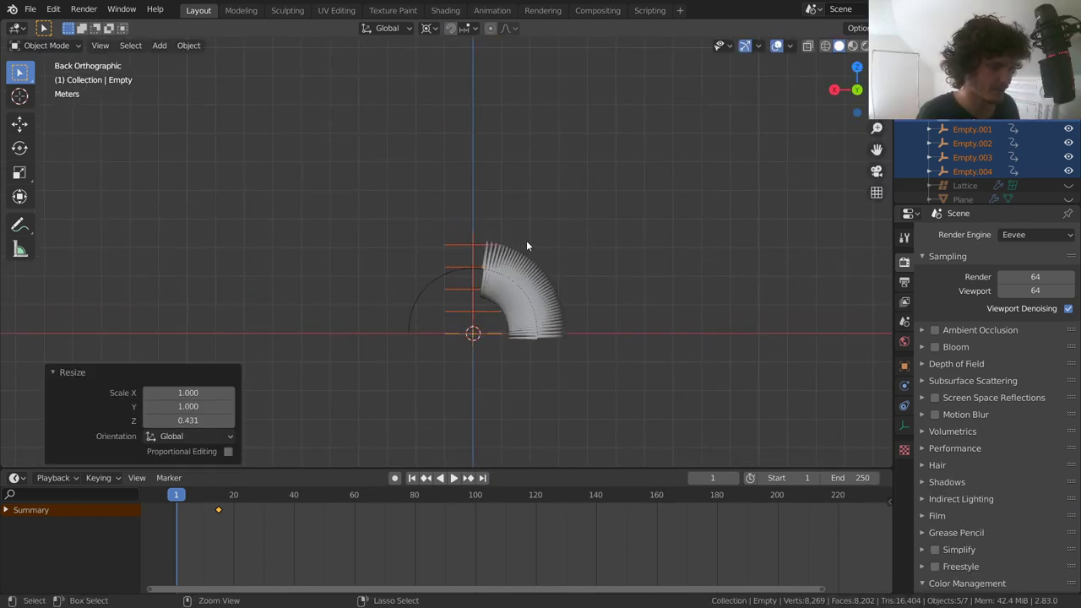
Step: Undo the last Z scaling of the hook empties and switch to front orthographic view
{"action": "key", "text": "ctrl+z"}
{"action": "scroll", "coordinate": [531, 239], "scroll_direction": "up", "scroll_amount": 2}
{"action": "left_click_drag", "start_coordinate": [819, 104], "coordinate": [845, 84]}
{"action": "key", "text": "KP_1"}
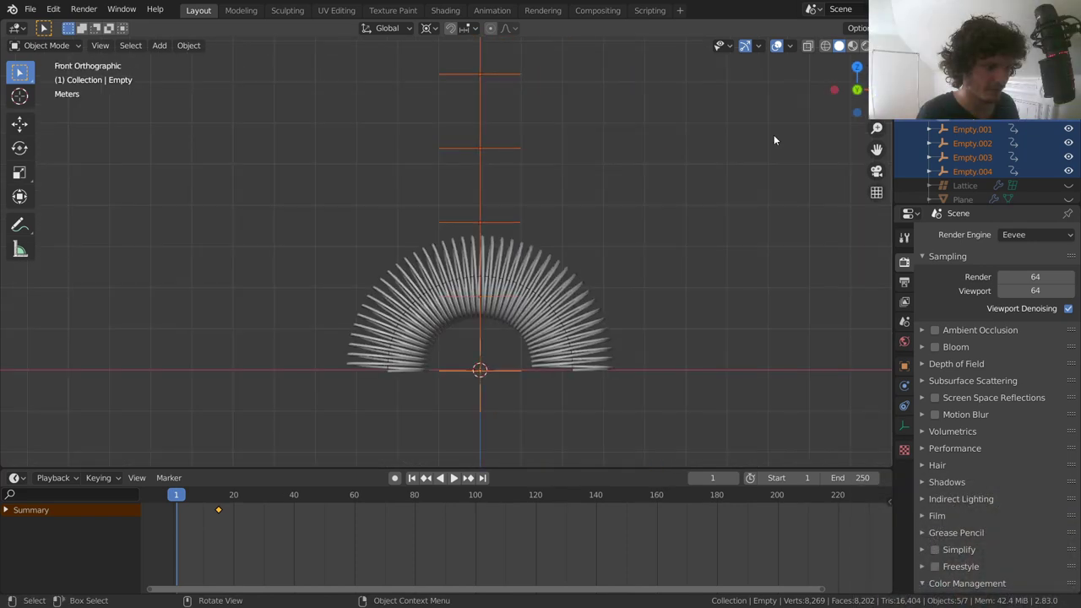
Step: Switch the viewport shading to wireframe and return it to solid
{"action": "key", "text": "shift+z"}
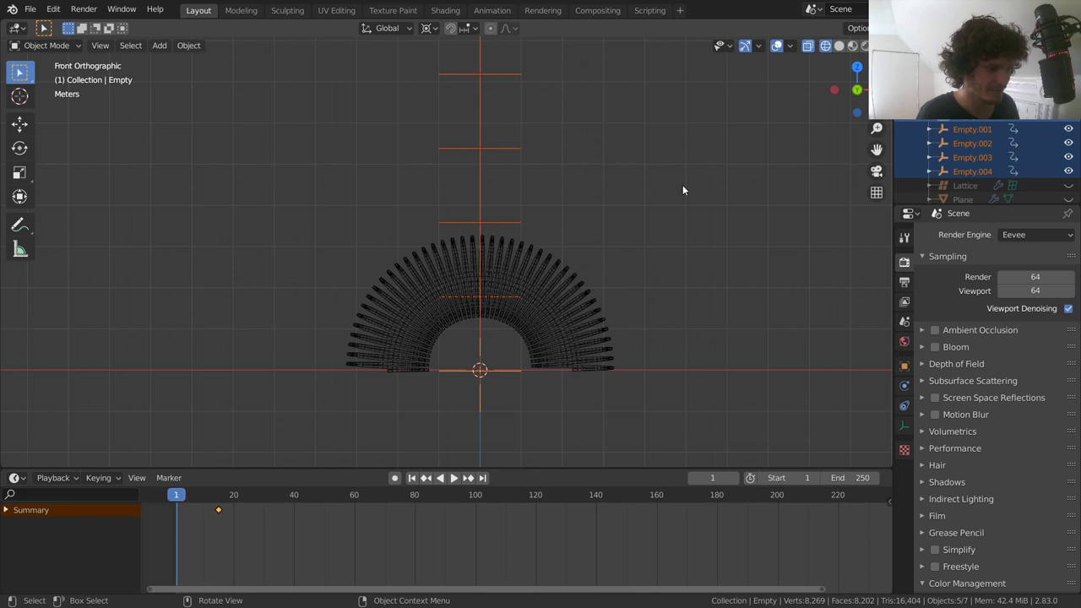
{"action": "key", "text": "z"}
{"action": "left_click", "coordinate": [754, 163]}
{"action": "key", "text": "z"}
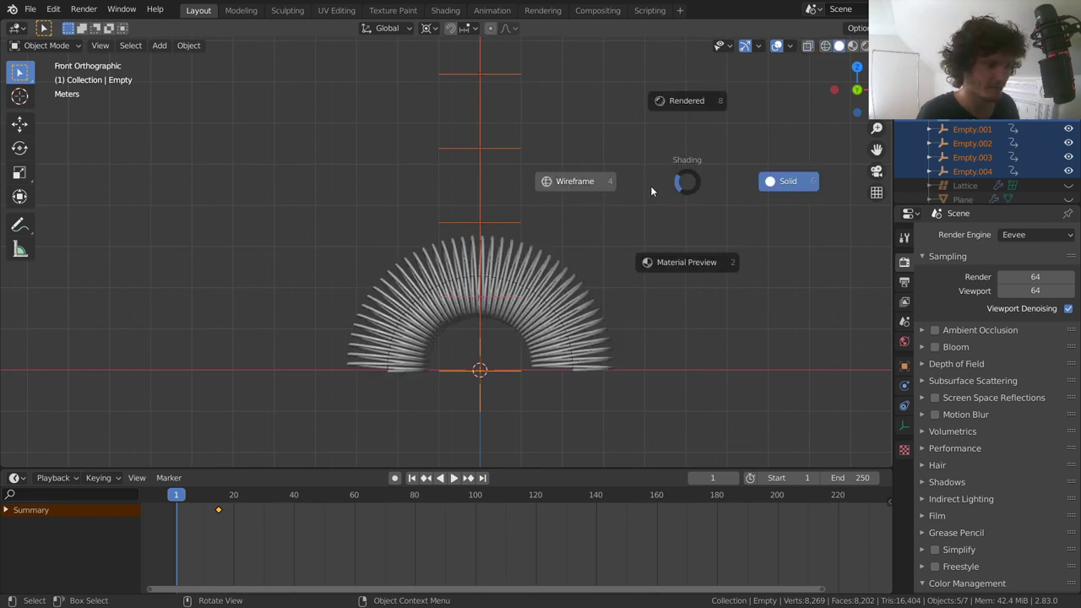
{"action": "left_click", "coordinate": [784, 183]}
{"action": "key", "text": "s"}
{"action": "key", "text": "z"}
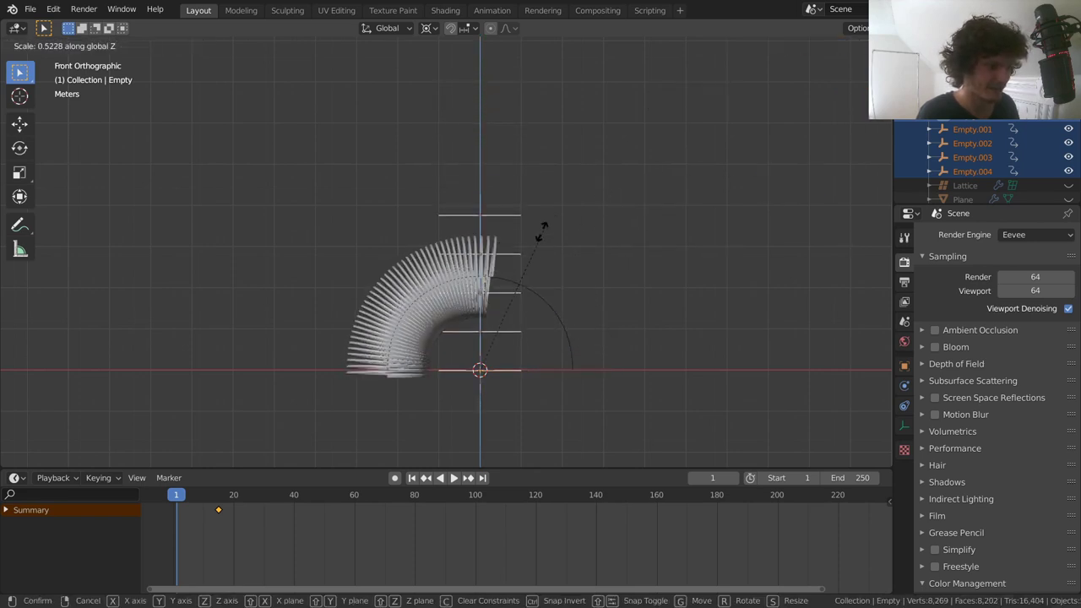
{"action": "left_click", "coordinate": [522, 245]}
{"action": "key", "text": "ctrl+z"}
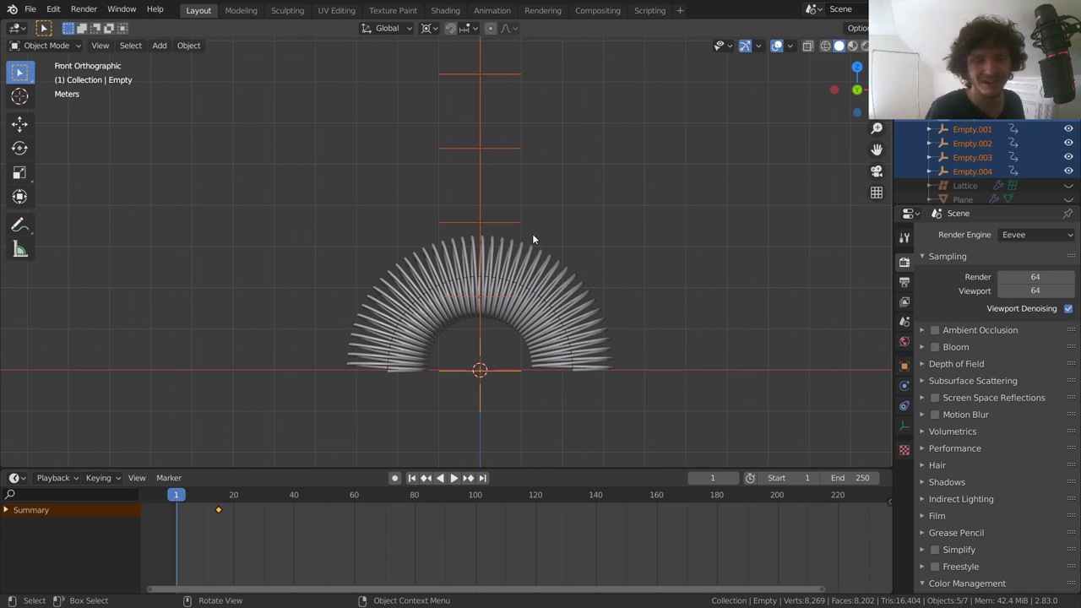
Step: Scale the five selected hook empties along global Z by 0.15 to compress the slinky at frame 1
{"action": "key", "text": "s"}
{"action": "key", "text": "z"}
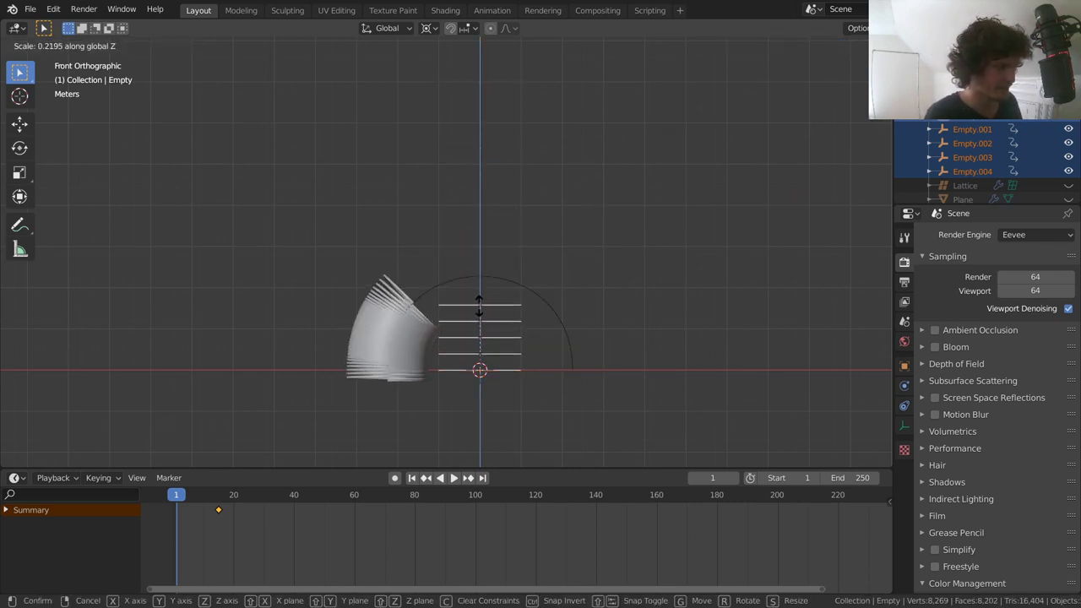
{"action": "type", "text": ".15"}
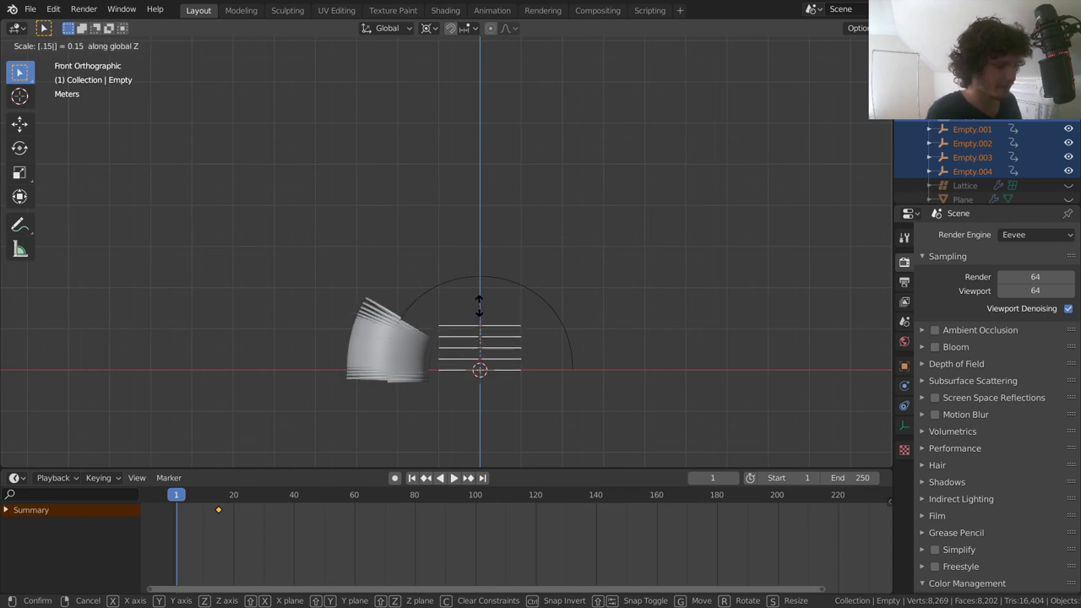
{"action": "key", "text": "Return"}
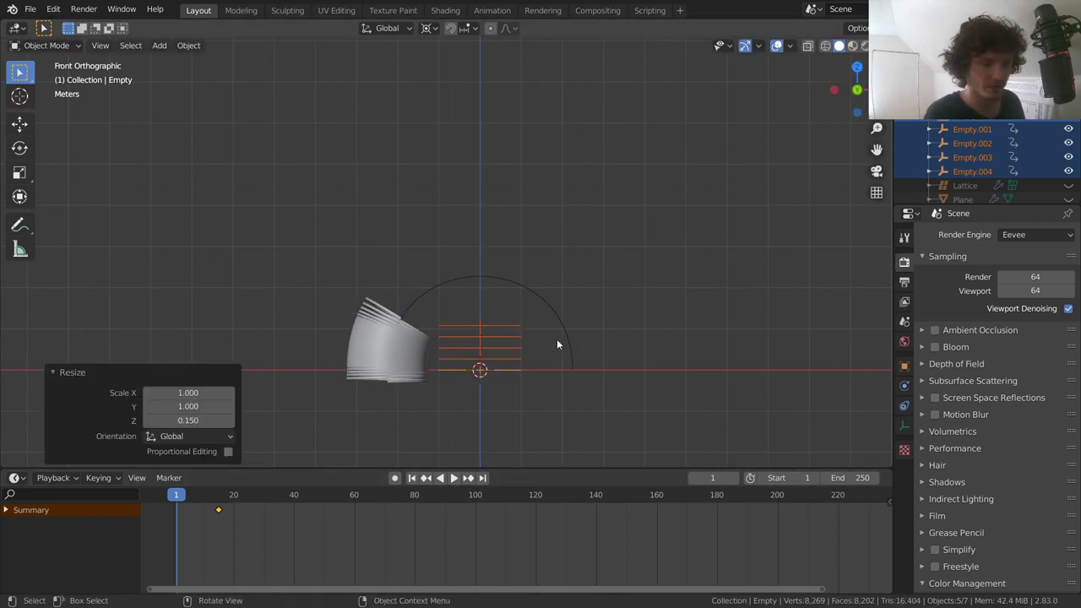
Step: Move the five selected empties up along Z by about 0.26 m so the coil's base meets the ground line
{"action": "scroll", "coordinate": [498, 321], "scroll_direction": "up", "scroll_amount": 3}
{"action": "scroll", "coordinate": [498, 321], "scroll_direction": "up", "scroll_amount": 2}
{"action": "scroll", "coordinate": [642, 169], "scroll_direction": "up", "scroll_amount": 2}
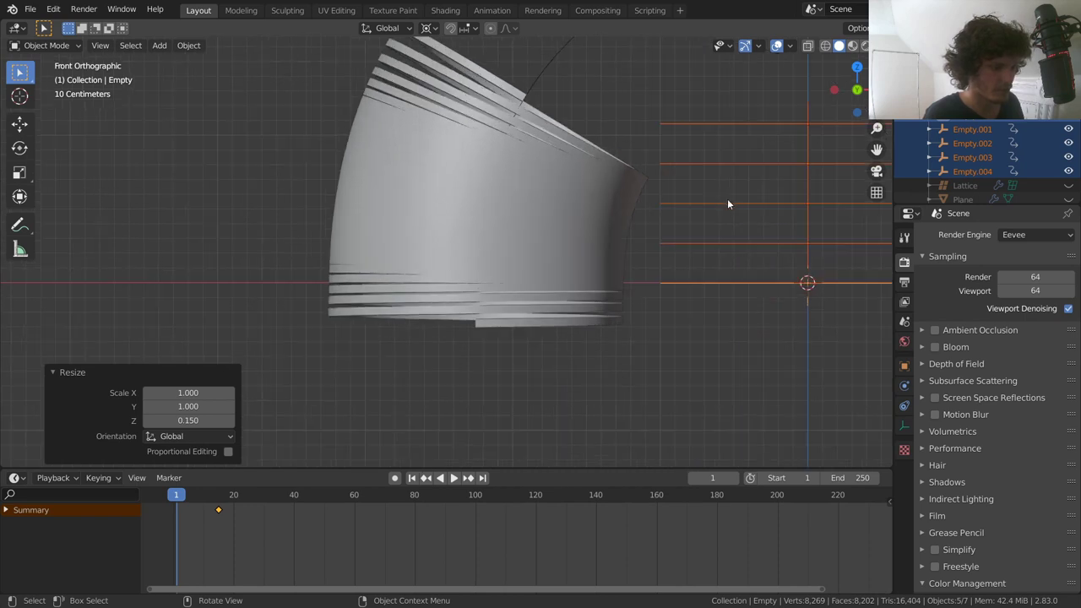
{"action": "key", "text": "g"}
{"action": "key", "text": "z"}
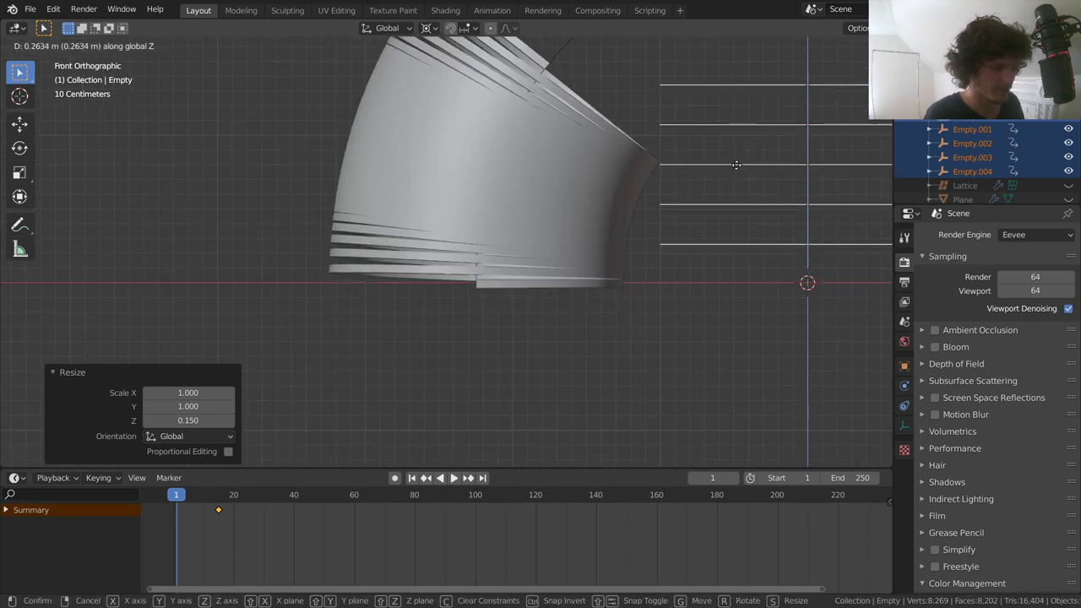
{"action": "left_click", "coordinate": [740, 167]}
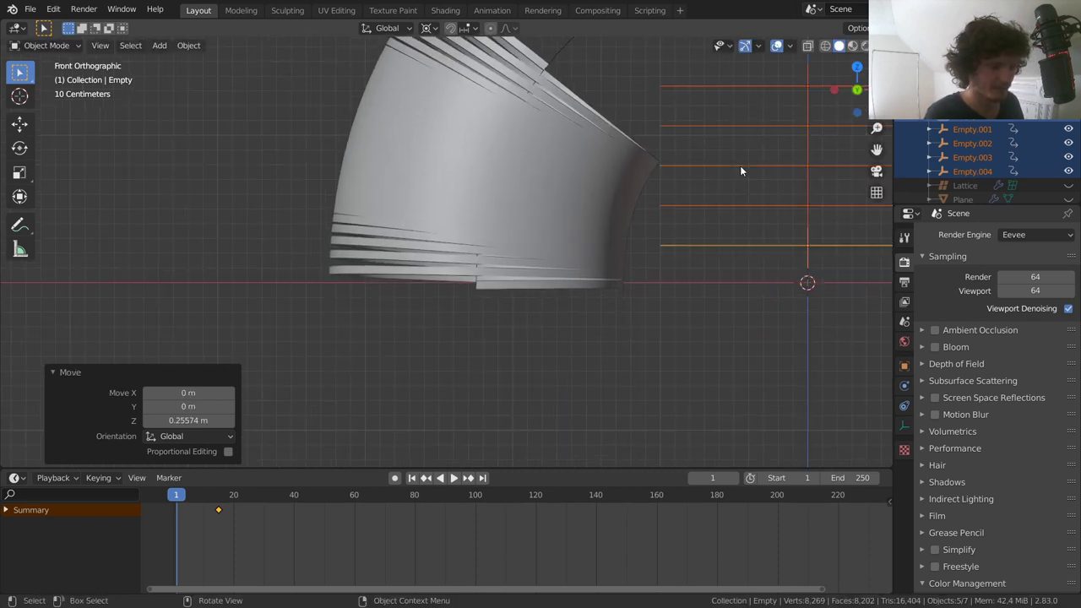
Step: Insert a location keyframe for the five empties at frame 1
{"action": "key", "text": "i"}
{"action": "left_click", "coordinate": [740, 170]}
{"action": "scroll", "coordinate": [514, 224], "scroll_direction": "down", "scroll_amount": 5}
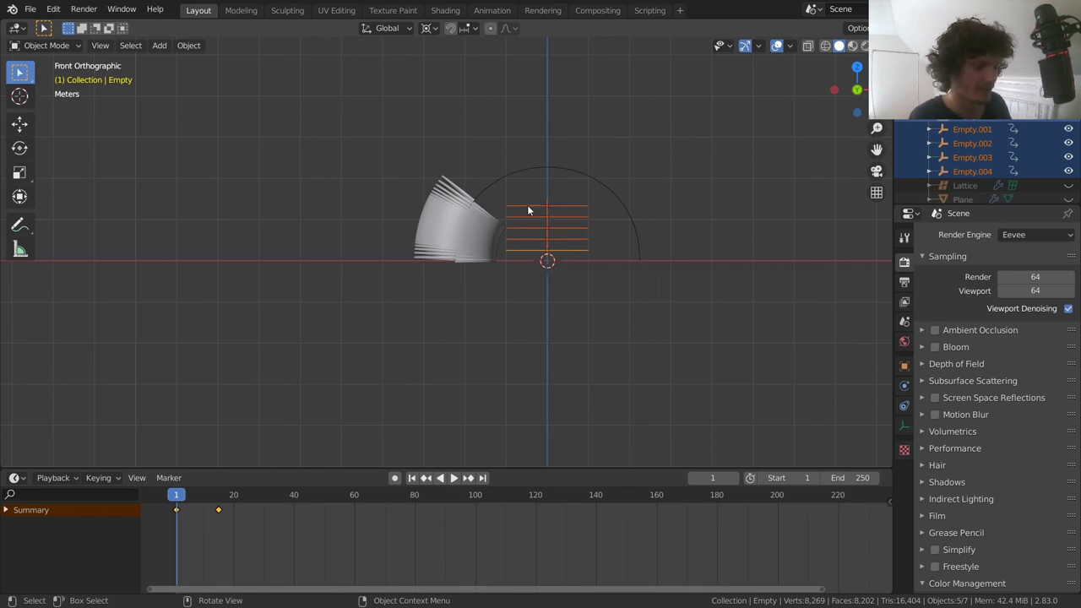
{"action": "key", "text": "i"}
{"action": "left_click", "coordinate": [529, 205]}
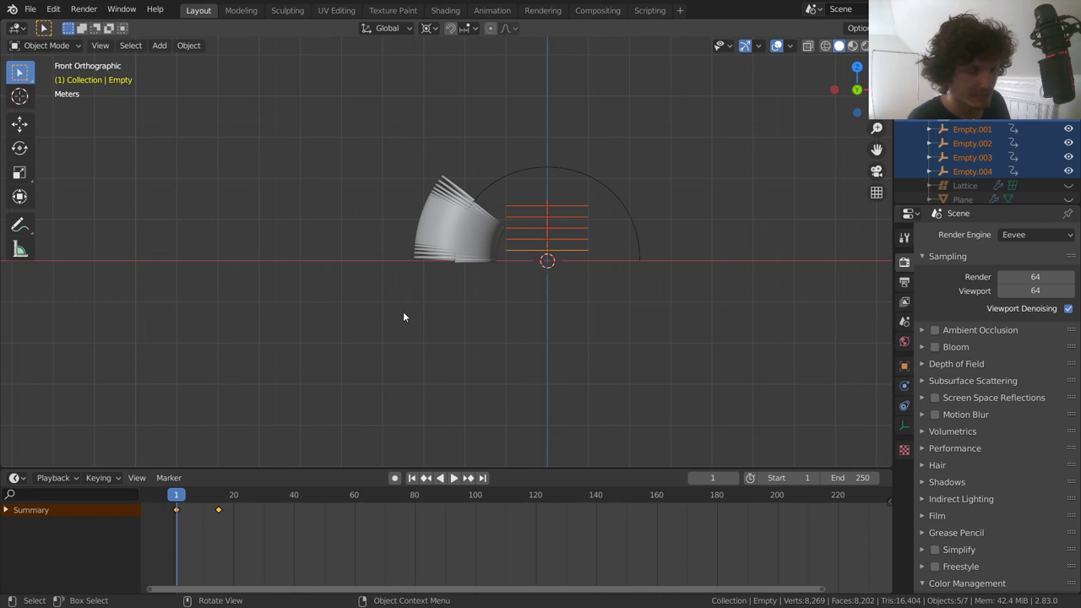
Step: Go to frame 30 and snap the 3D cursor to the topmost empty, Empty.004
{"action": "key", "text": "space"}
{"action": "left_click_drag", "start_coordinate": [205, 501], "coordinate": [265, 503]}
{"action": "key", "text": "space"}
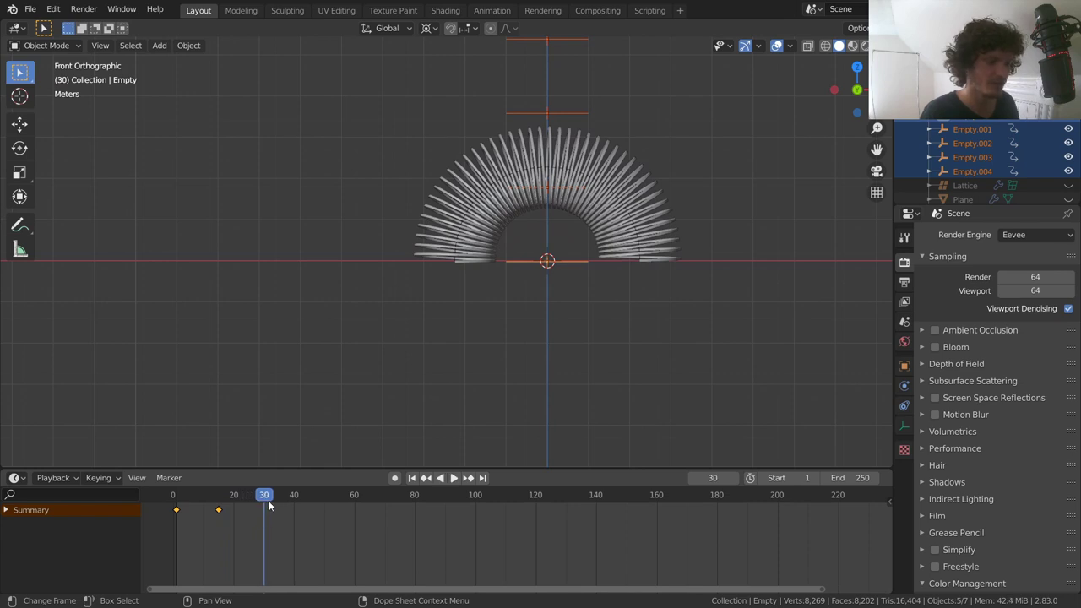
{"action": "middle_click_drag", "start_coordinate": [588, 204], "coordinate": [527, 313], "text": "shift"}
{"action": "scroll", "coordinate": [538, 265], "scroll_direction": "down", "scroll_amount": 2}
{"action": "left_click", "coordinate": [494, 142]}
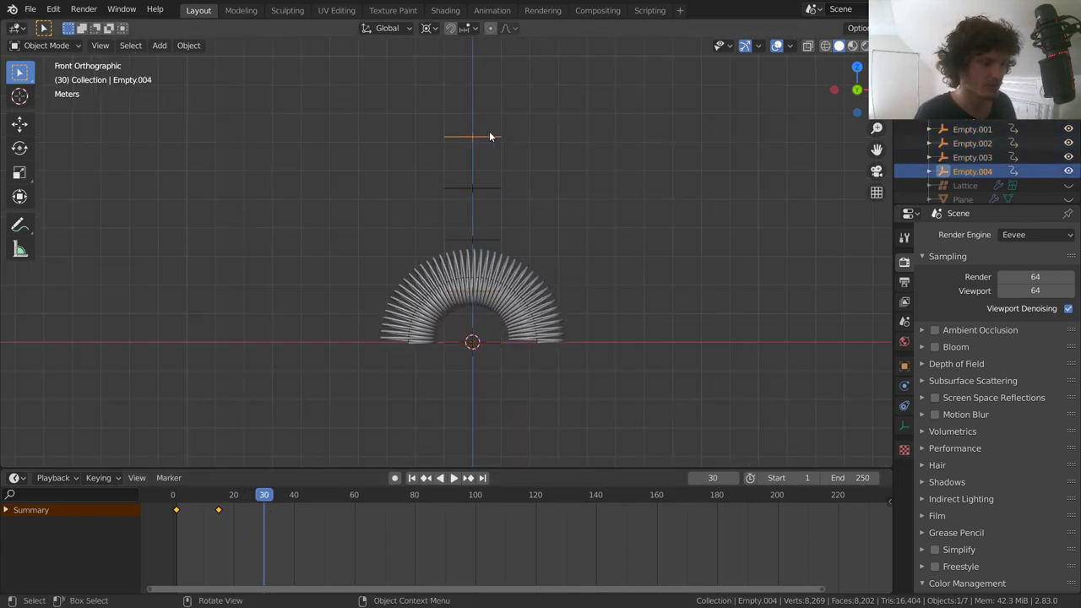
{"action": "key", "text": "shift+s"}
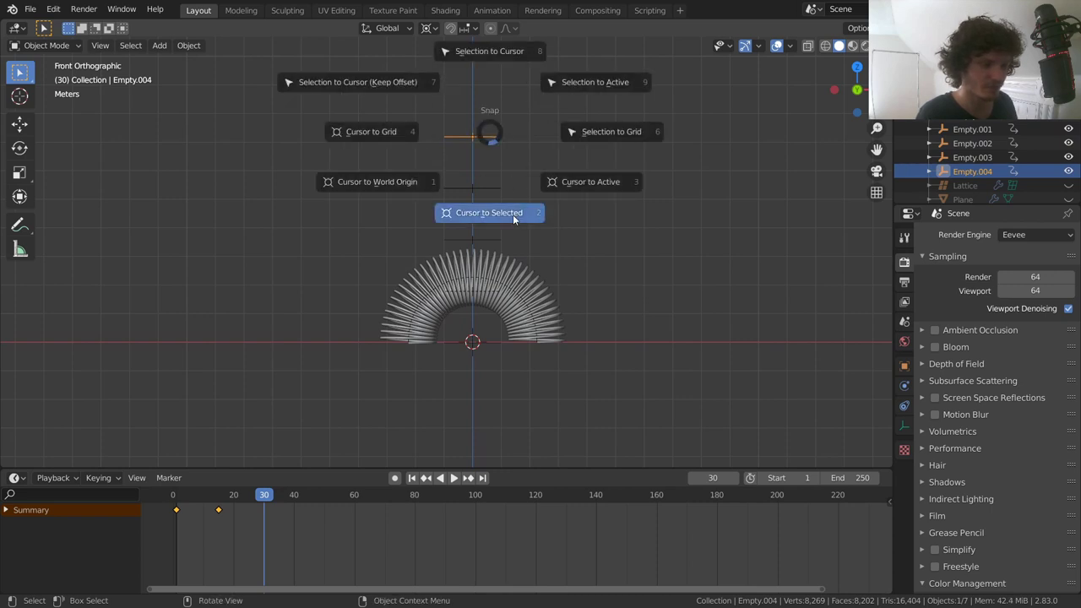
{"action": "left_click", "coordinate": [513, 215]}
Step: Select all five empties and scale them along Z by 0.15 toward the 3D cursor
{"action": "scroll", "coordinate": [507, 217], "scroll_direction": "up", "scroll_amount": 2}
{"action": "left_click", "coordinate": [965, 115]}
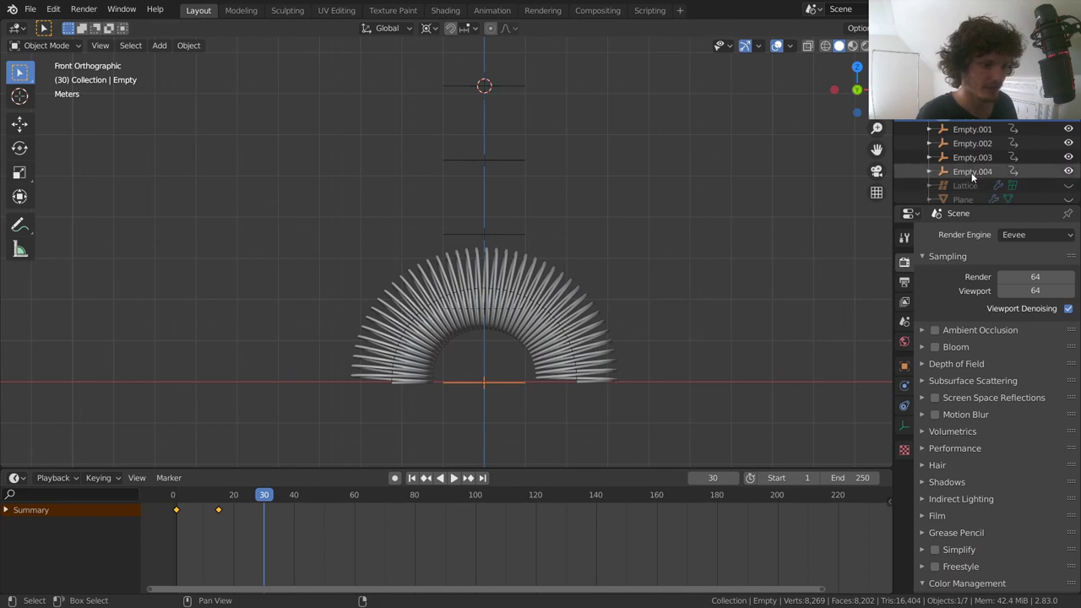
{"action": "left_click", "coordinate": [971, 172], "text": "shift"}
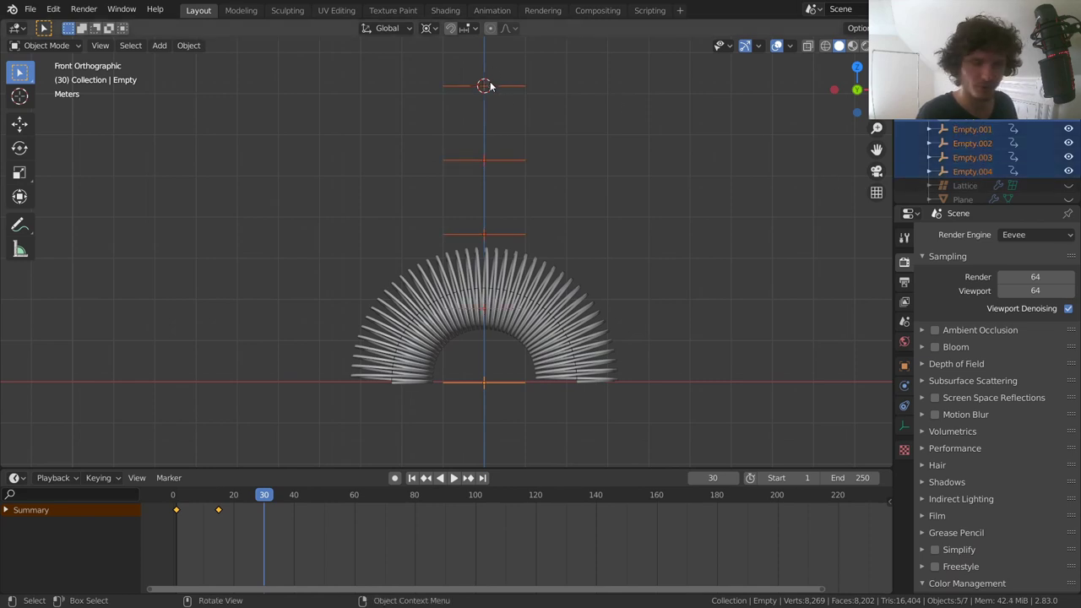
{"action": "key", "text": "s"}
{"action": "key", "text": "z"}
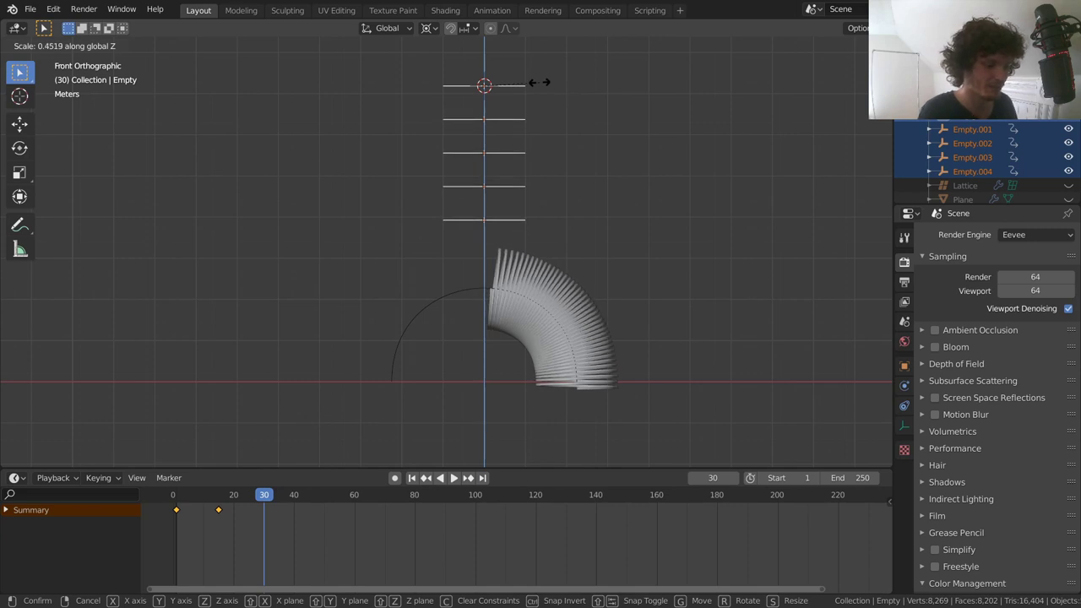
{"action": "type", "text": ".15"}
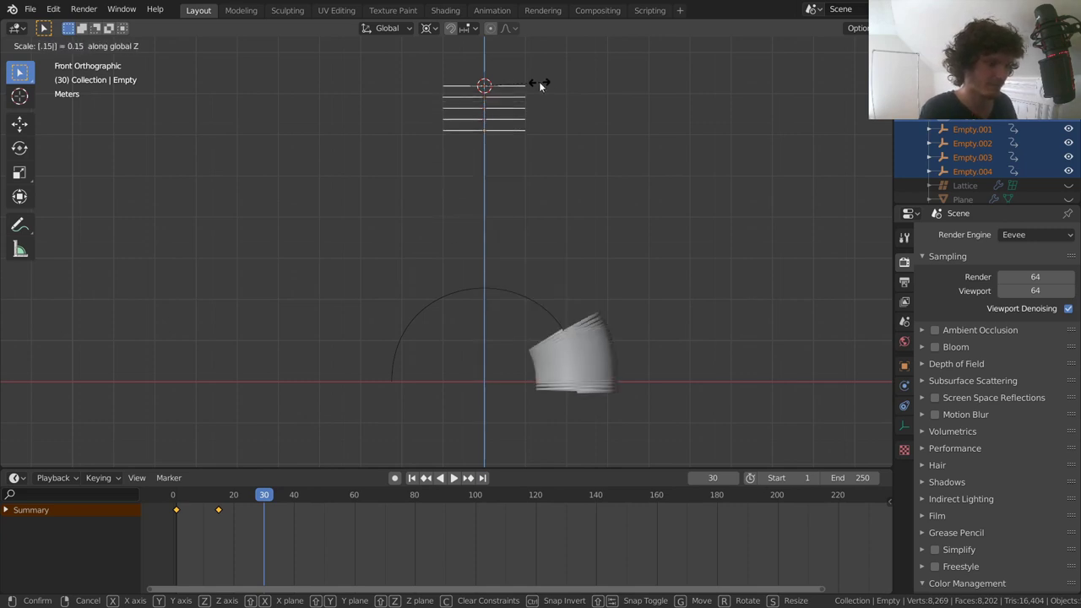
{"action": "key", "text": "Return"}
Step: Lower the five empties along Z by about 0.22 m in total to bring the coil's base near the ground line
{"action": "scroll", "coordinate": [632, 250], "scroll_direction": "up", "scroll_amount": 5}
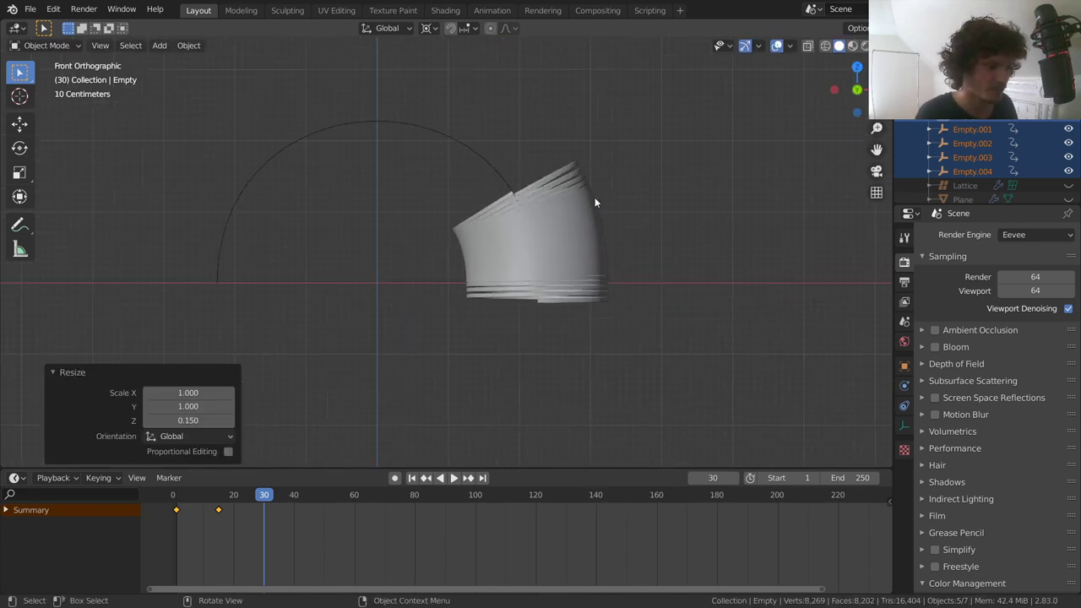
{"action": "key", "text": "g"}
{"action": "key", "text": "z"}
{"action": "left_click", "coordinate": [612, 242]}
{"action": "scroll", "coordinate": [612, 242], "scroll_direction": "up", "scroll_amount": 4}
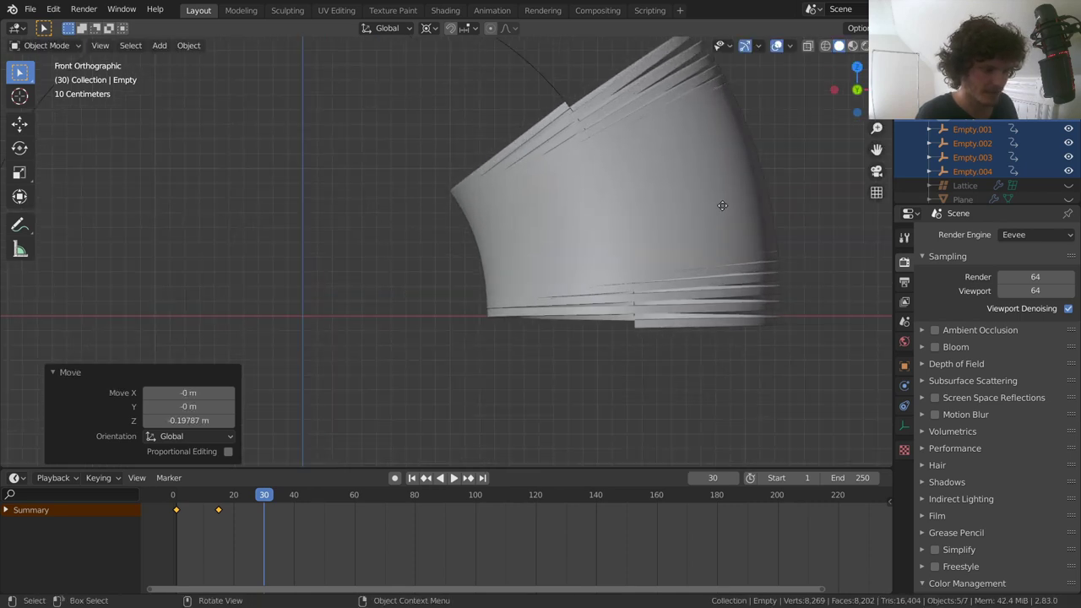
{"action": "key", "text": "g"}
{"action": "key", "text": "z"}
{"action": "left_click", "coordinate": [726, 236]}
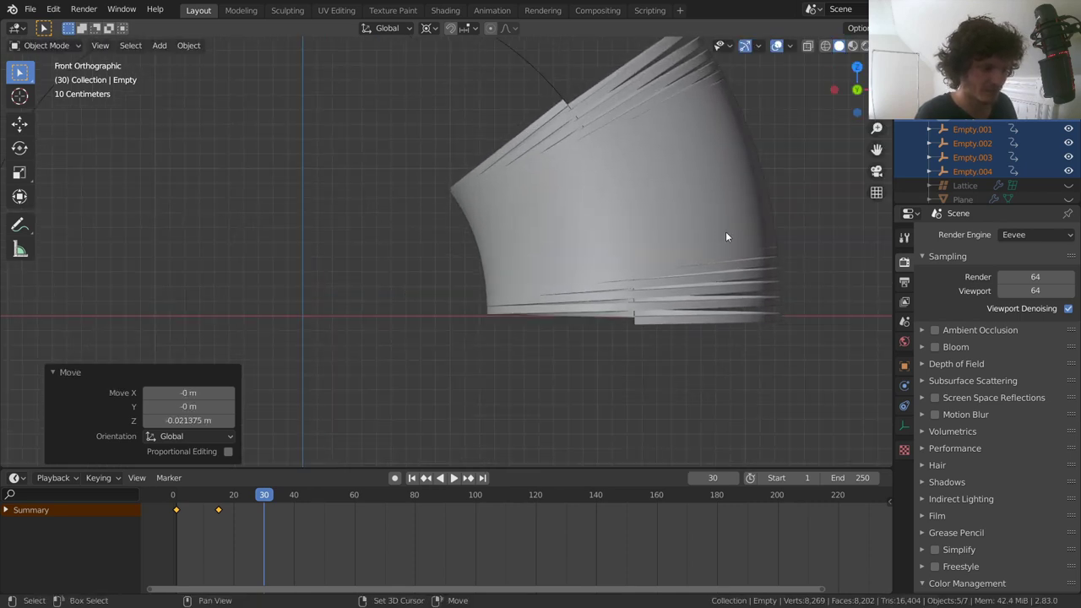
Step: Insert a location keyframe for the empties at frame 30 and play the animation from the start
{"action": "key", "text": "i"}
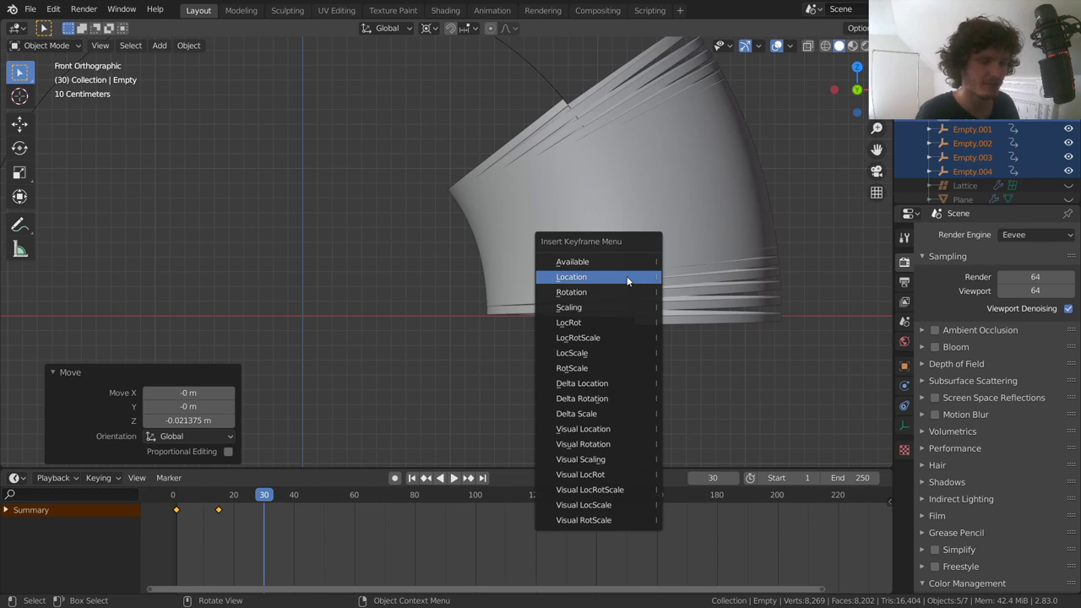
{"action": "left_click", "coordinate": [627, 276]}
{"action": "scroll", "coordinate": [591, 256], "scroll_direction": "down", "scroll_amount": 6}
{"action": "middle_click_drag", "start_coordinate": [502, 177], "coordinate": [535, 265], "text": "shift"}
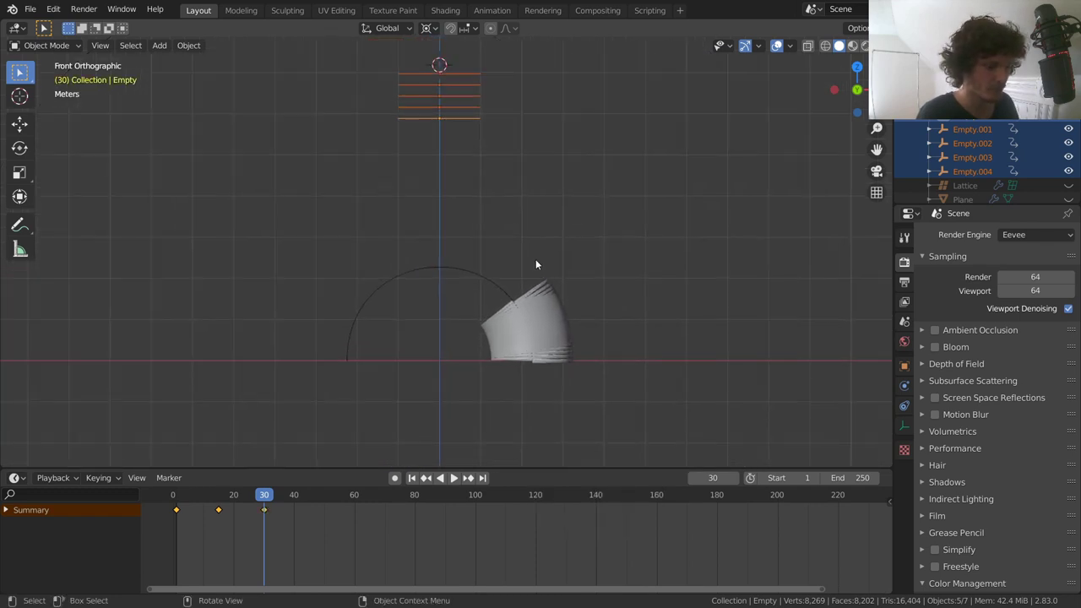
{"action": "key", "text": "shift+Left"}
{"action": "key", "text": "space"}
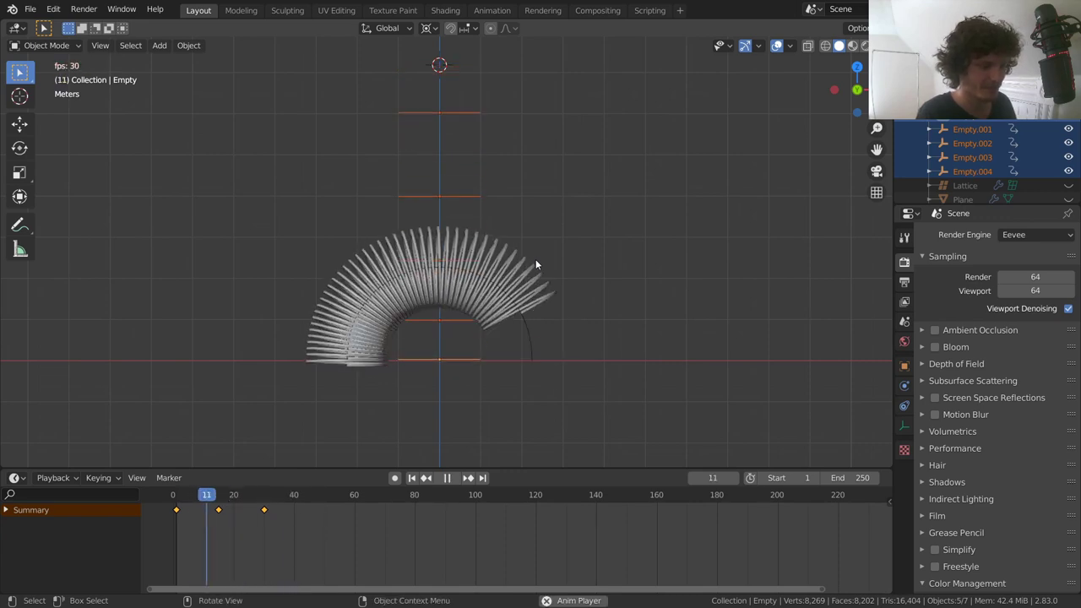
{"action": "key", "text": "space"}
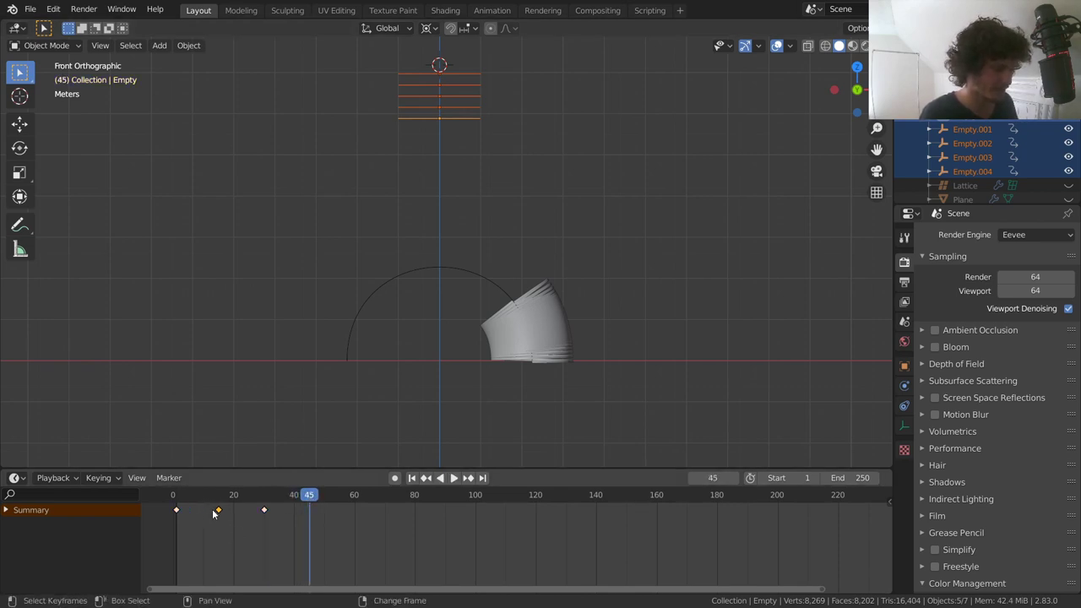
Step: Duplicate the frame 15 keyframes to frame 45 and the frame 1 keyframes to frame 60, and play the result
{"action": "key", "text": "i"}
{"action": "left_click", "coordinate": [355, 499]}
{"action": "left_click_drag", "start_coordinate": [165, 490], "coordinate": [194, 523]}
{"action": "key", "text": "shift+d"}
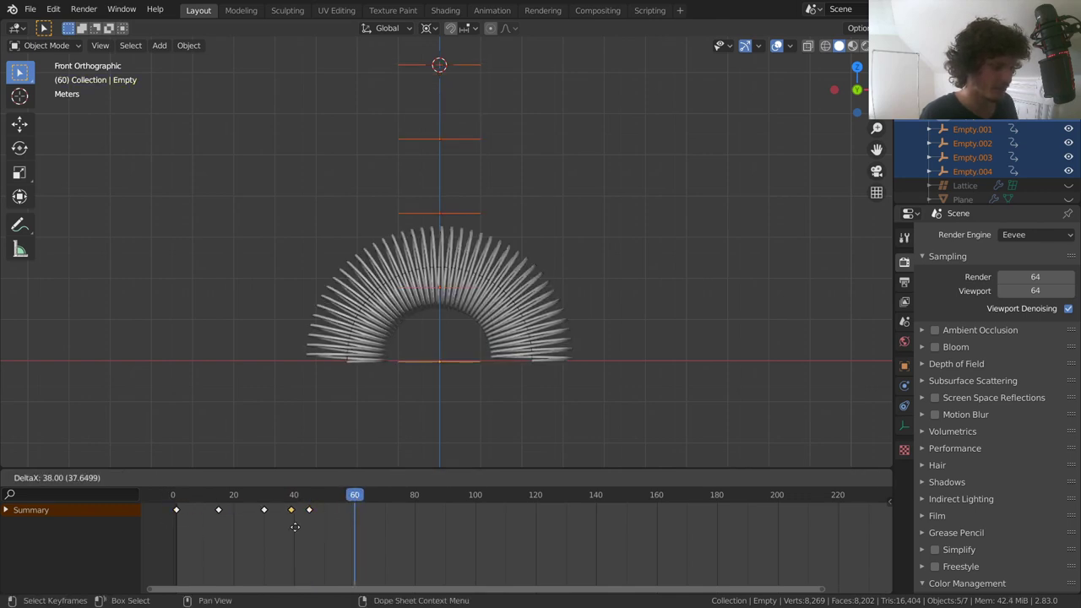
{"action": "left_click", "coordinate": [355, 533]}
{"action": "key", "text": "shift+Left"}
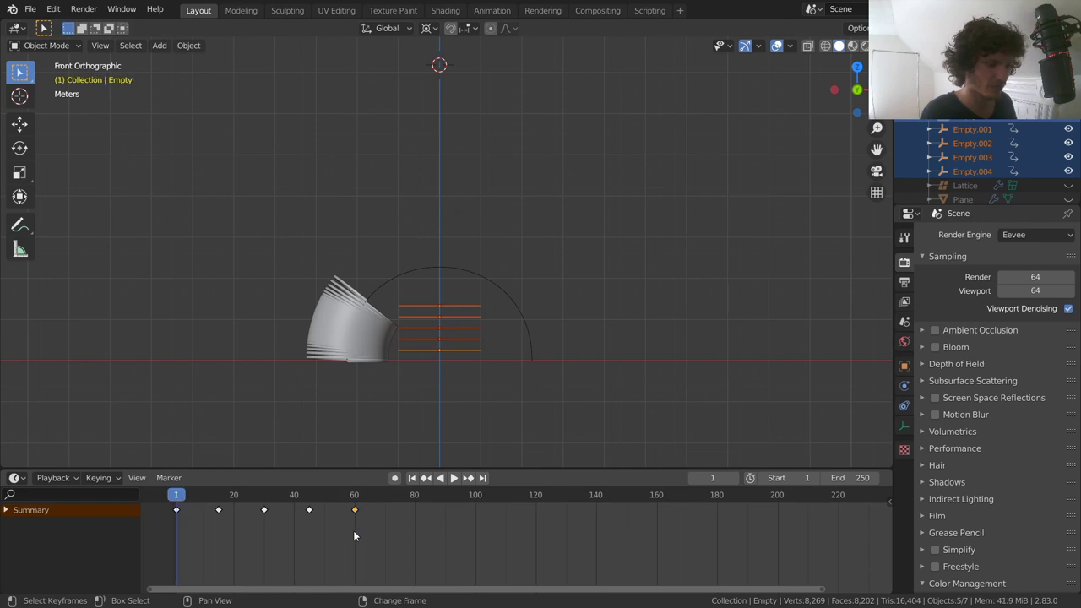
{"action": "key", "text": "space"}
{"action": "key", "text": "space"}
Step: Duplicate the keyframes at frames 15 to 60 onto frames 75 to 120 and play the animation from the start
{"action": "left_click_drag", "start_coordinate": [206, 544], "coordinate": [378, 504]}
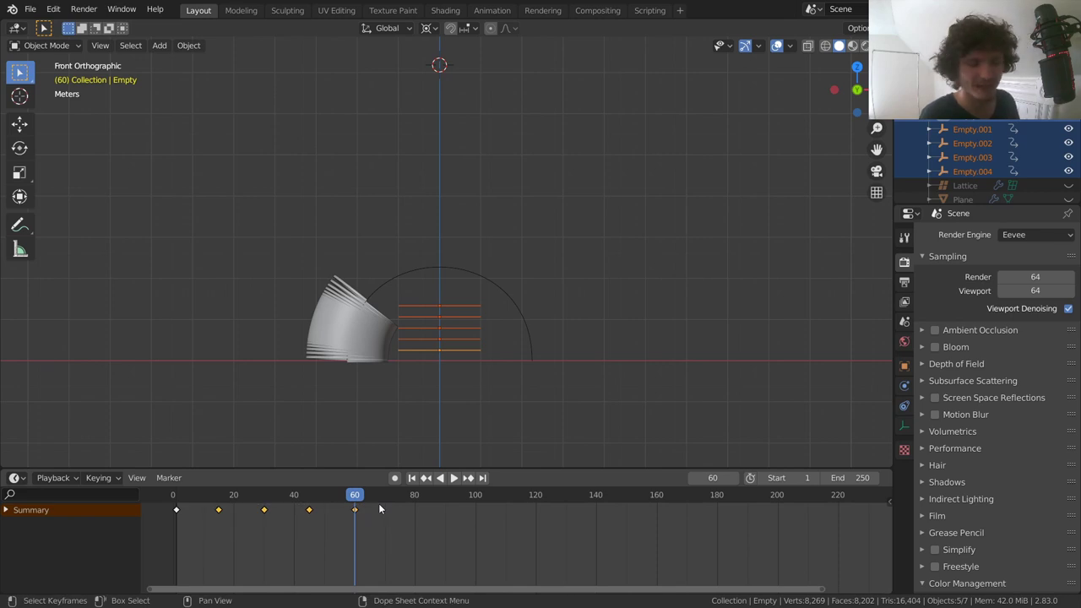
{"action": "key", "text": "shift+d"}
{"action": "left_click", "coordinate": [487, 504]}
{"action": "key", "text": "space"}
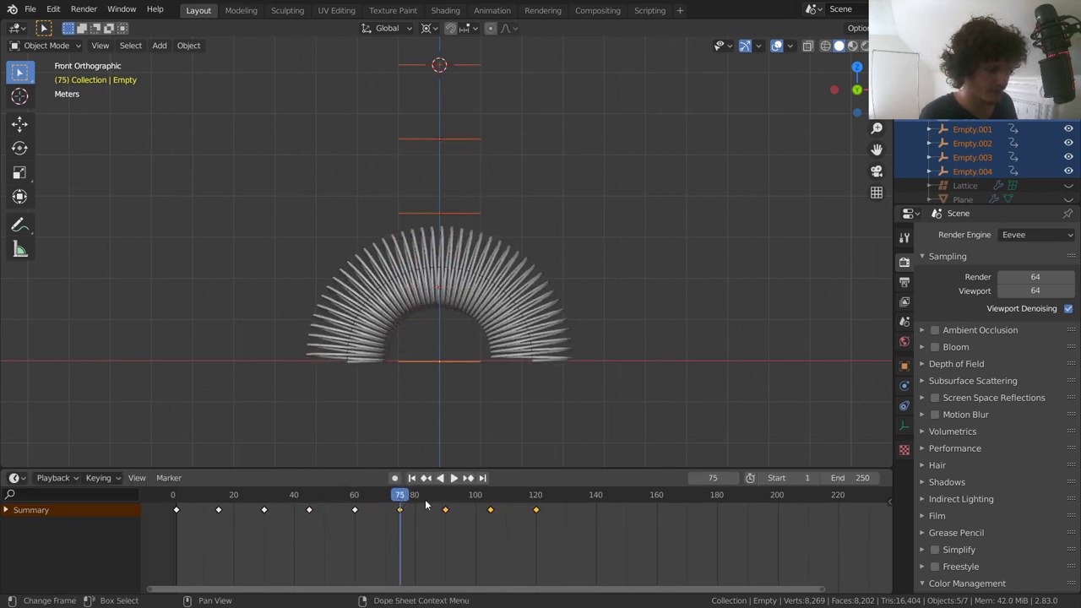
{"action": "mouse_move", "coordinate": [460, 504]}
{"action": "left_mouse_down"}
{"action": "mouse_move", "coordinate": [495, 503]}
{"action": "mouse_move", "coordinate": [446, 503]}
{"action": "left_mouse_up"}
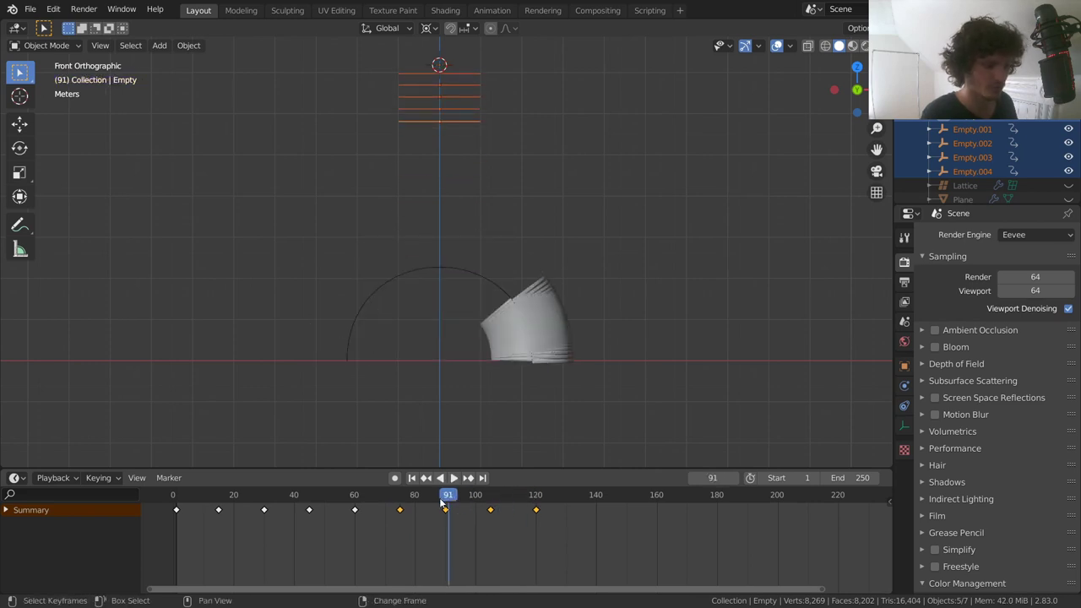
{"action": "key", "text": "shift+Left"}
{"action": "key", "text": "space"}
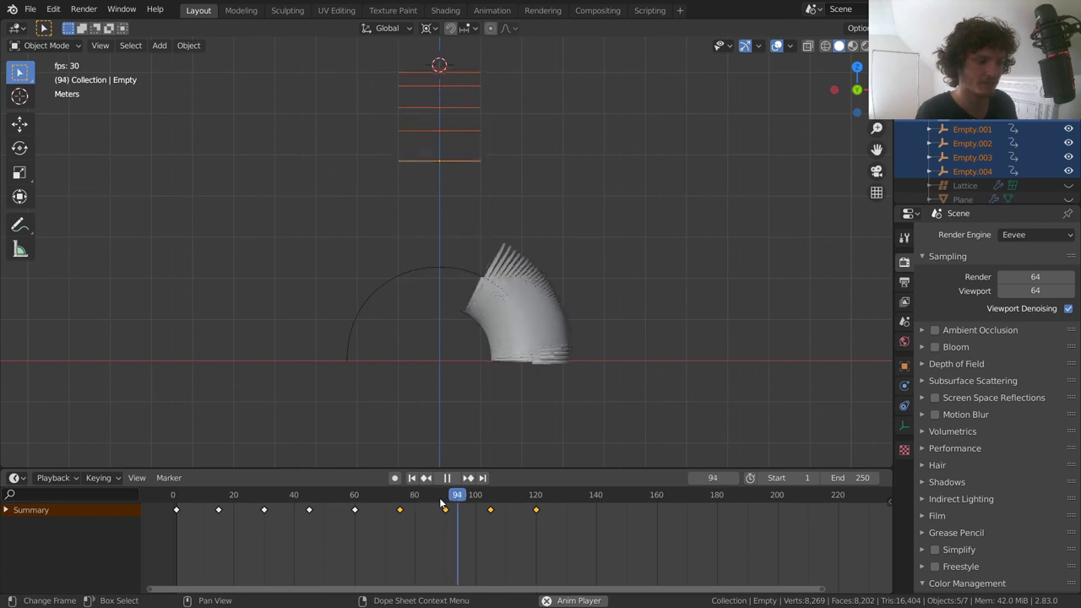
{"action": "key", "text": "shift+Left"}
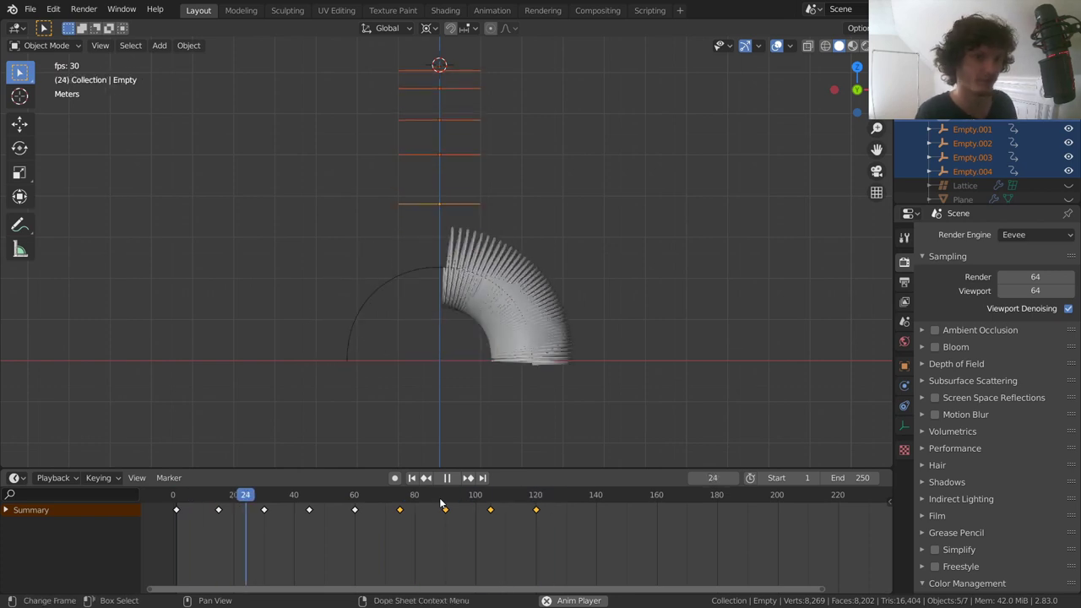
{"action": "key", "text": "Escape"}
Step: Hide the spiral's Curve and Solidify modifiers in the viewport and watch the lattice motion play in perspective
{"action": "left_click", "coordinate": [348, 329]}
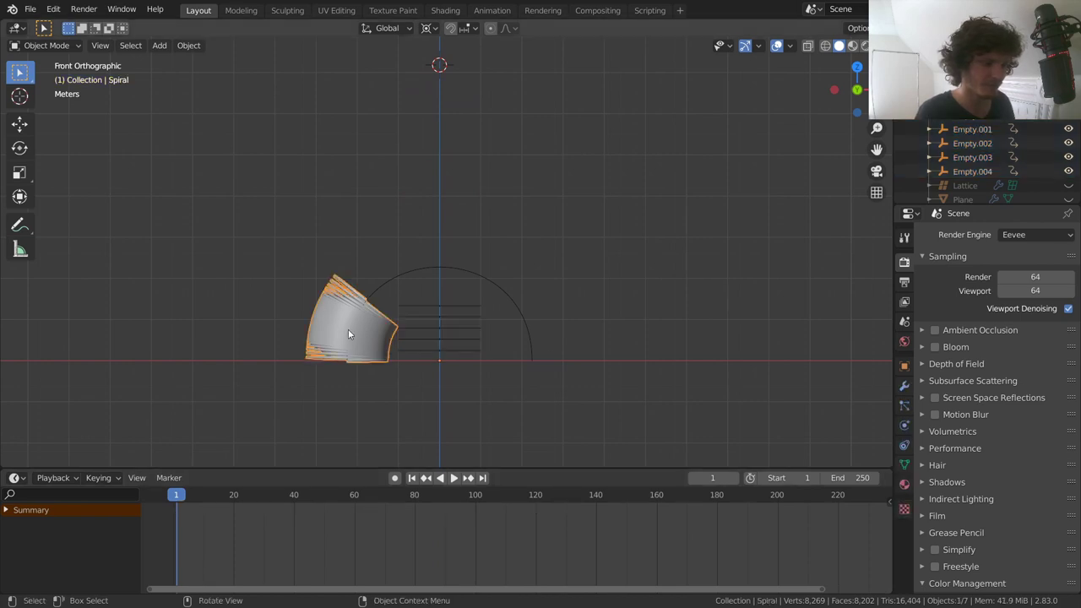
{"action": "left_click", "coordinate": [904, 386]}
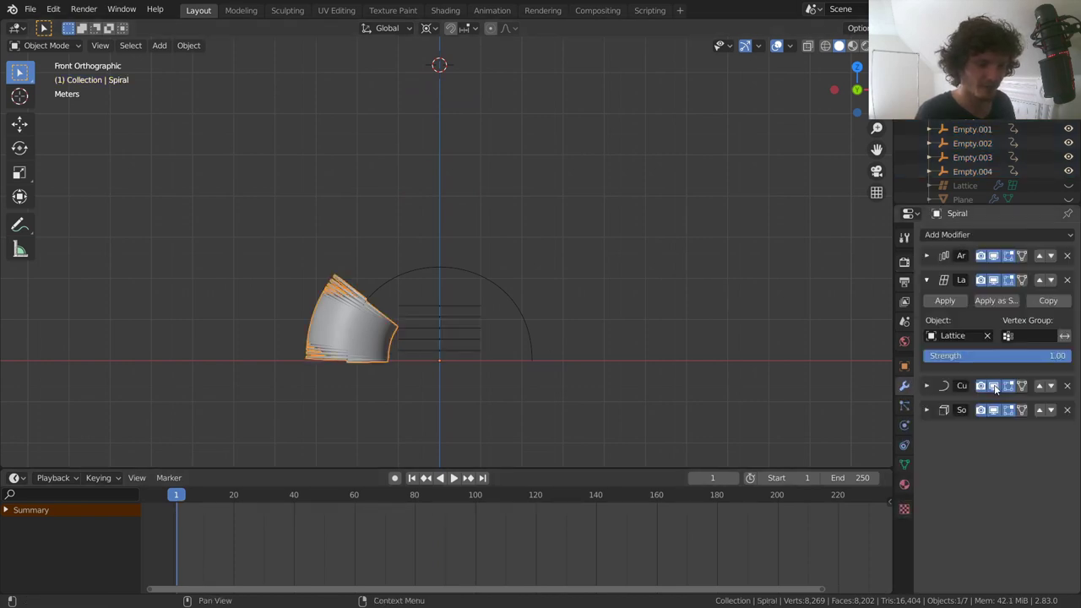
{"action": "left_click", "coordinate": [994, 387]}
{"action": "left_click", "coordinate": [994, 410]}
{"action": "key", "text": "space"}
{"action": "middle_click_drag", "start_coordinate": [496, 257], "coordinate": [512, 264]}
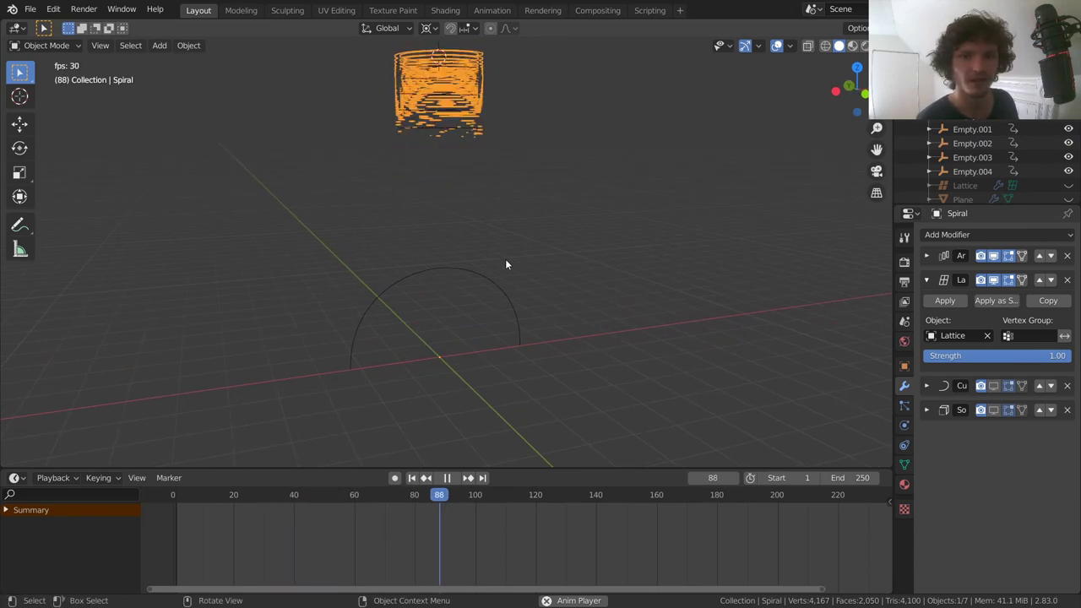
Step: Show the spiral's Curve and Solidify modifiers in the viewport again and return to frame 1
{"action": "left_click", "coordinate": [994, 386]}
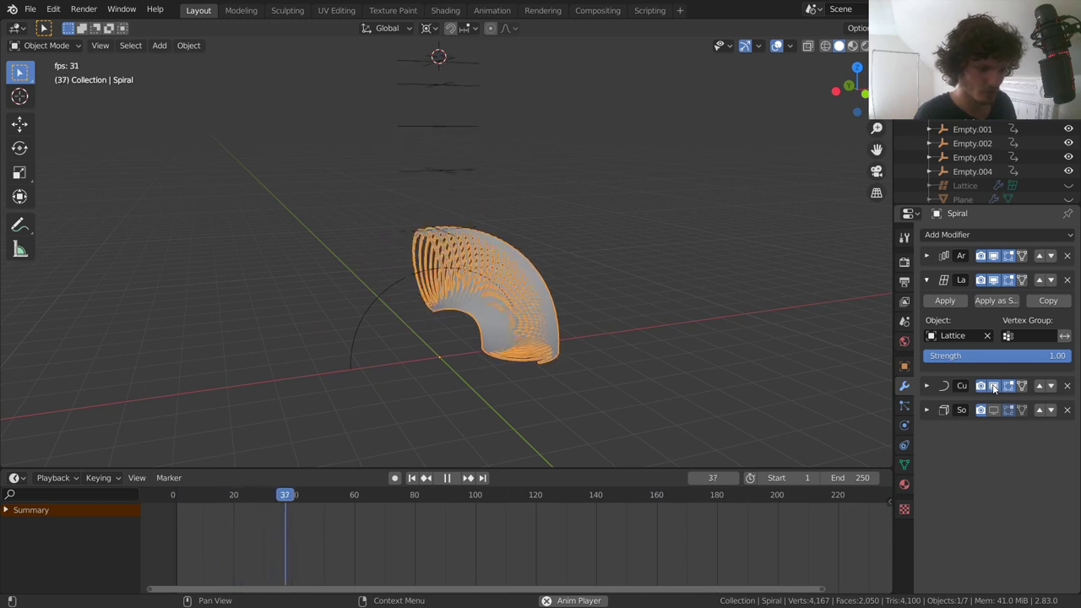
{"action": "key", "text": "space"}
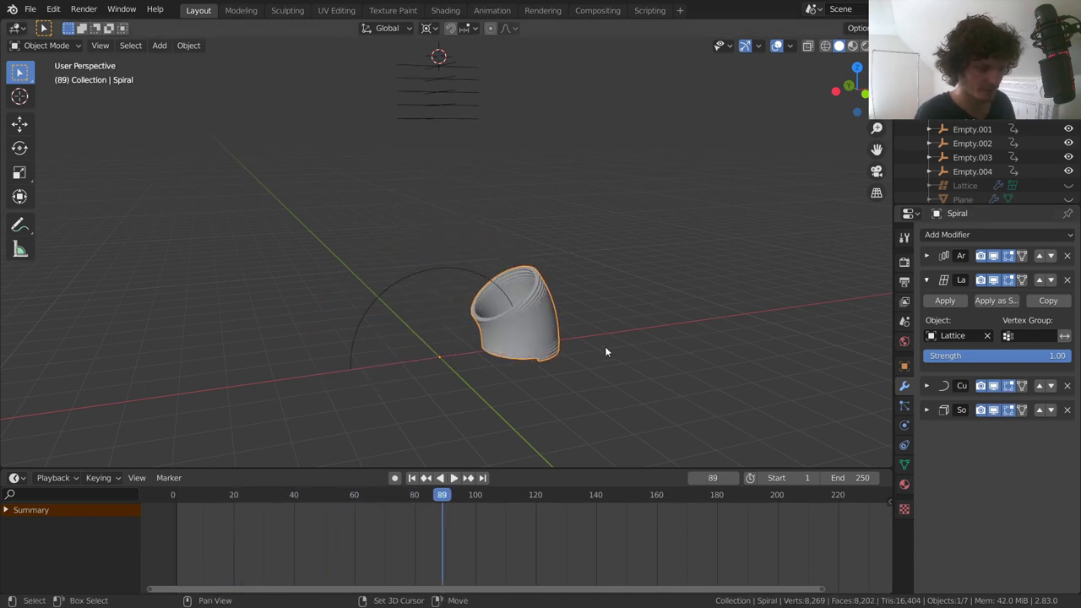
{"action": "key", "text": "shift+Left"}
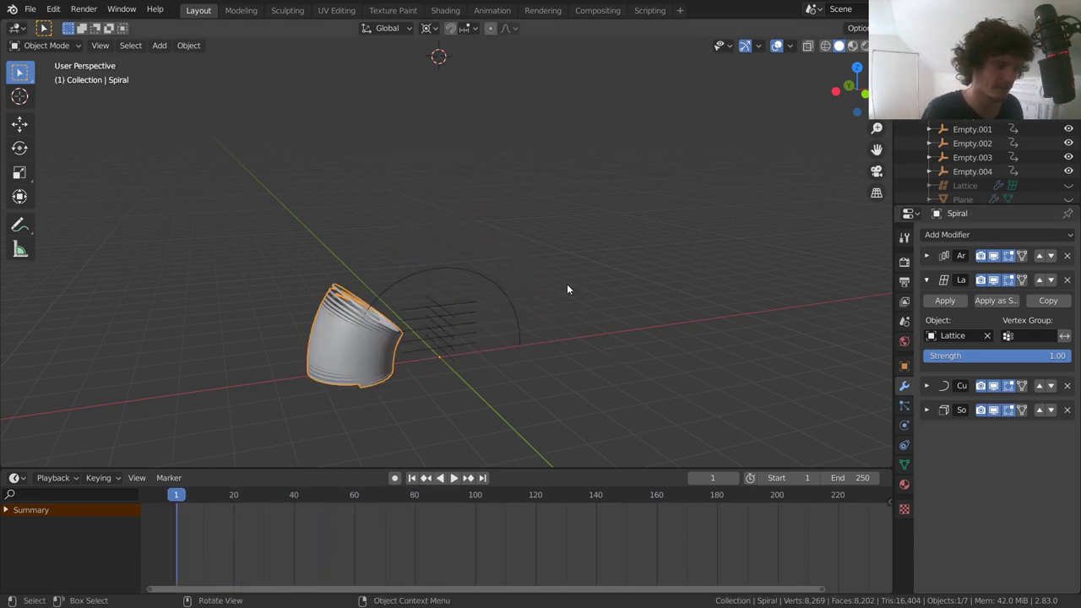
Step: Select the topmost empty to check its keyframes, set the scene's end frame to 120 and play the loop
{"action": "left_click", "coordinate": [507, 291]}
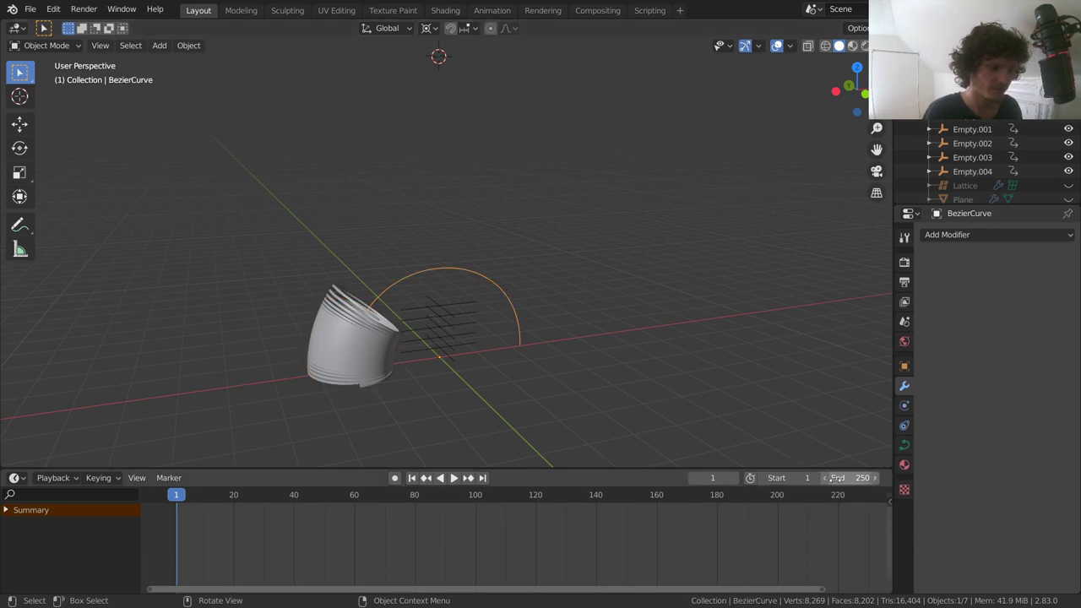
{"action": "left_click", "coordinate": [347, 355]}
{"action": "left_click", "coordinate": [467, 304]}
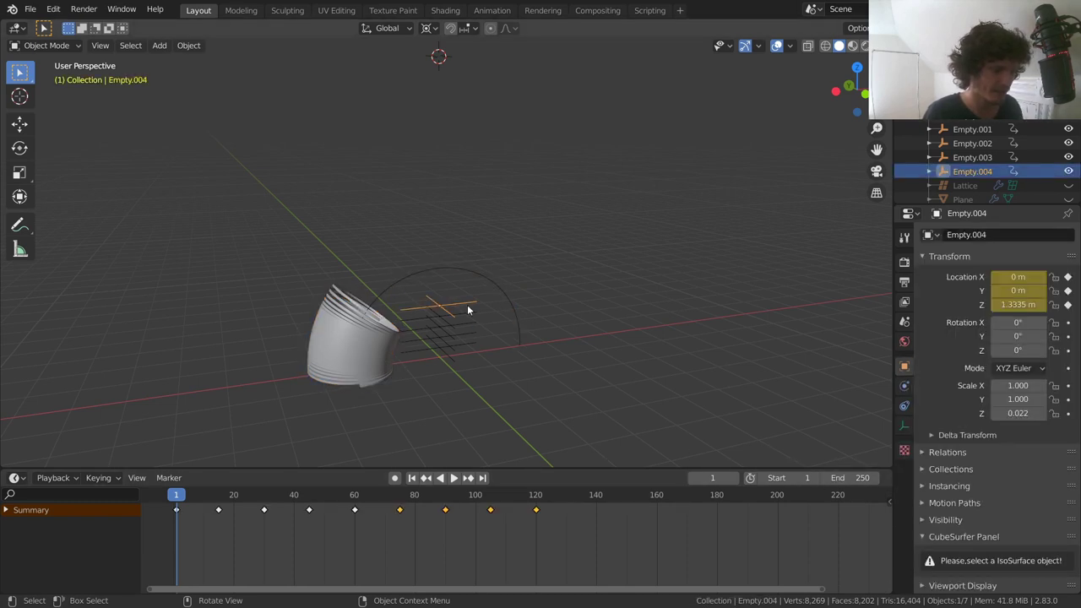
{"action": "left_click", "coordinate": [828, 479]}
{"action": "type", "text": "120"}
{"action": "key", "text": "Return"}
{"action": "key", "text": "space"}
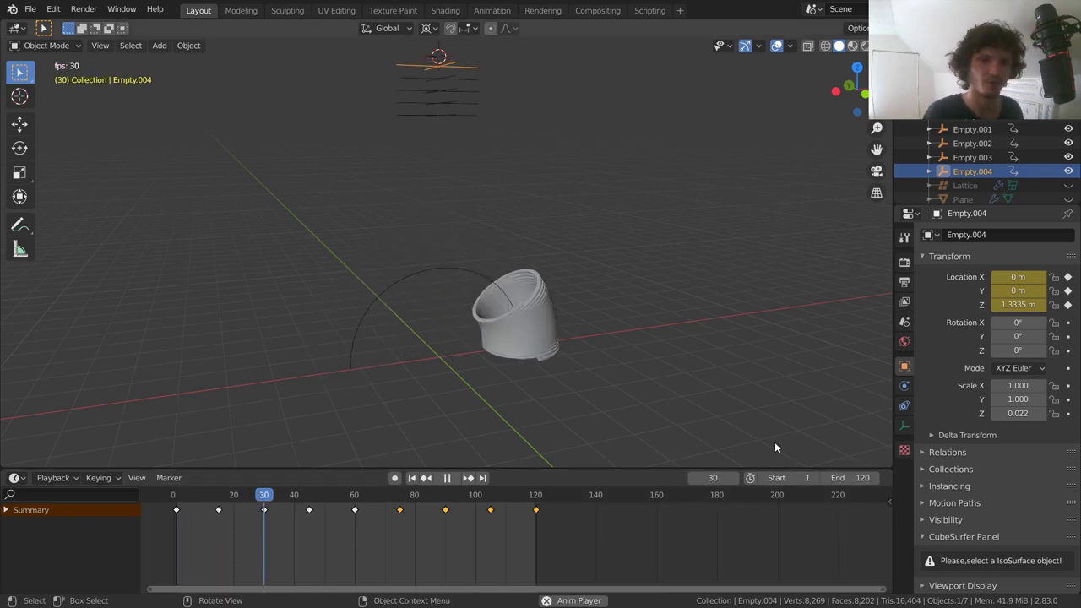
Step: Select the arc-shaped Bezier curve, play the slinky animation from frame 1 and return to the first frame
{"action": "key", "text": "space"}
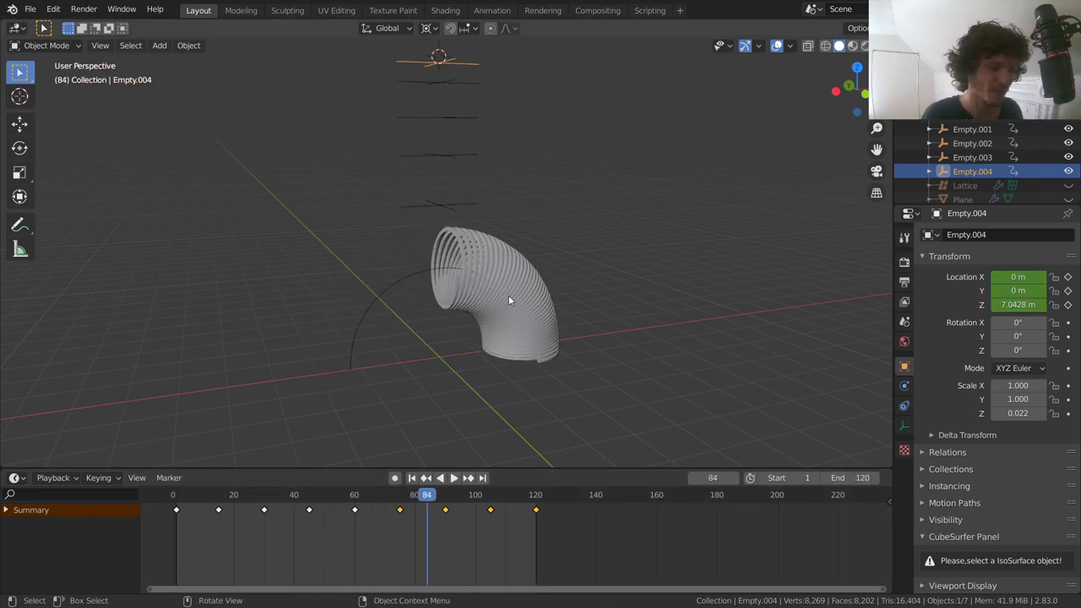
{"action": "left_click", "coordinate": [378, 306]}
{"action": "key", "text": "shift+Left"}
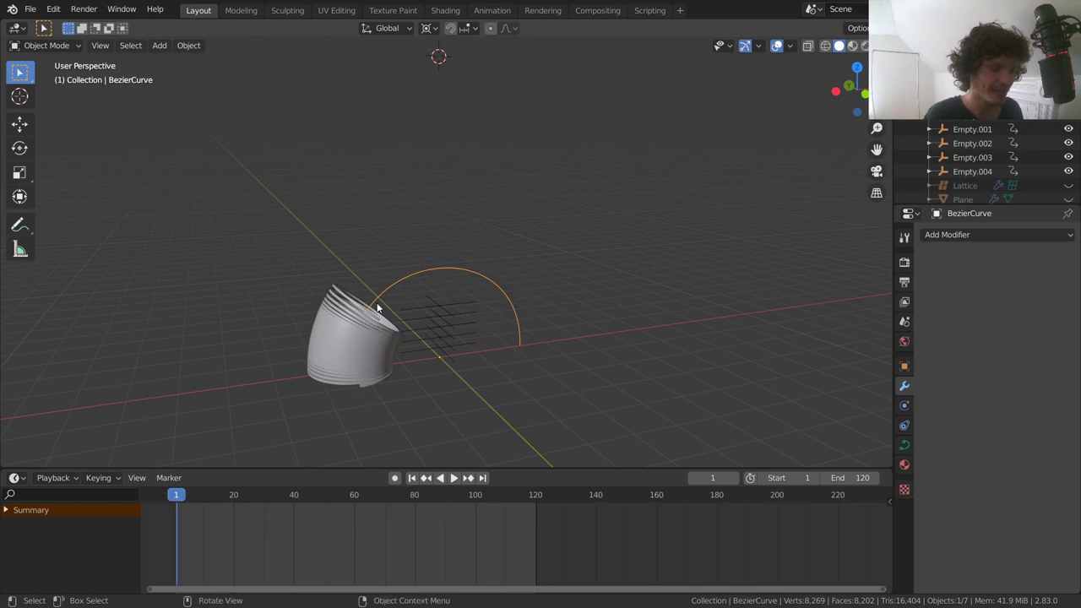
{"action": "key", "text": "space"}
{"action": "key", "text": "space"}
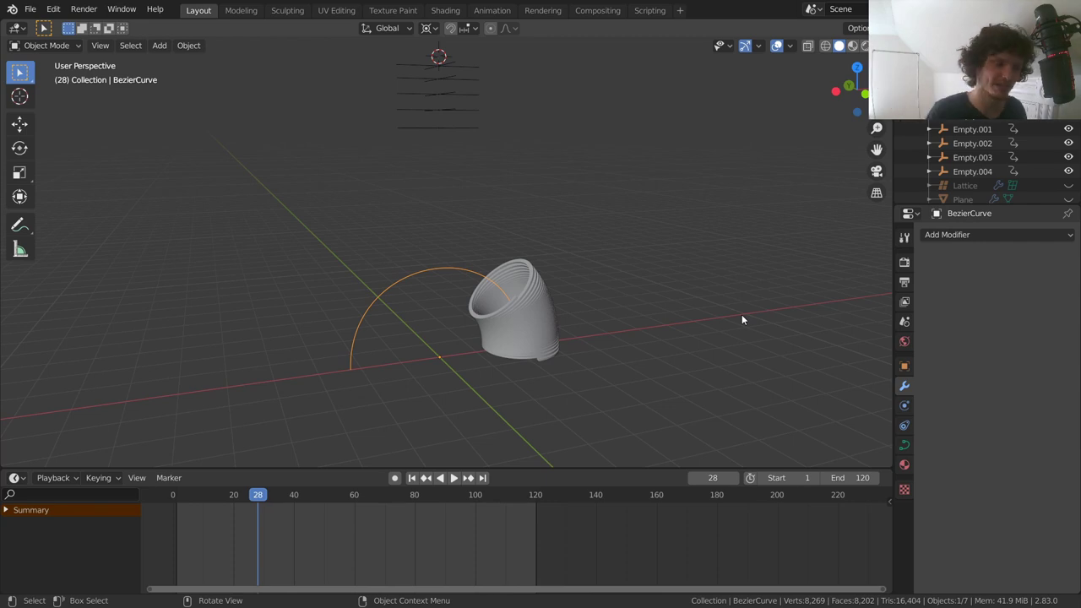
{"action": "key", "text": "space"}
{"action": "key", "text": "space"}
{"action": "key", "text": "shift+Left"}
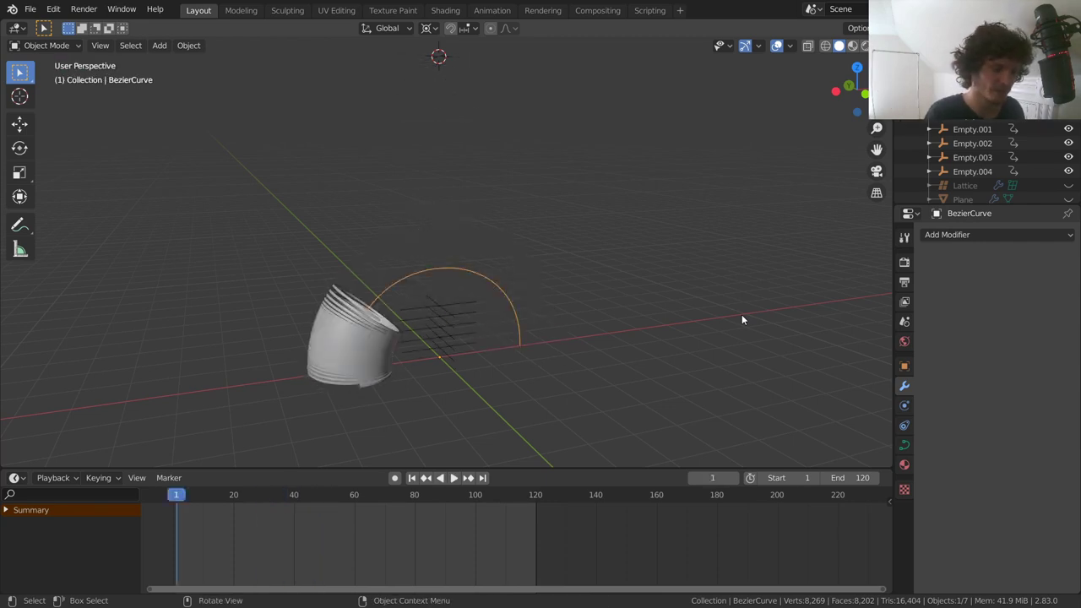
Step: Switch to the front view, put the Bezier curve in Edit Mode and bring up its AnimAll options
{"action": "left_click", "coordinate": [844, 84]}
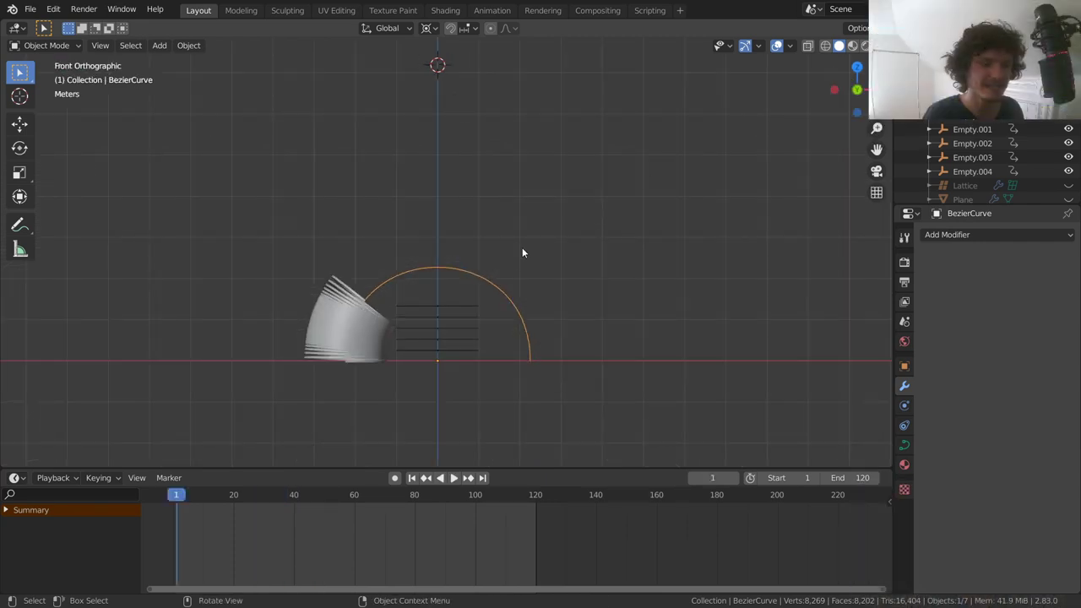
{"action": "scroll", "coordinate": [507, 317], "scroll_direction": "up", "scroll_amount": 2}
{"action": "key", "text": "Tab"}
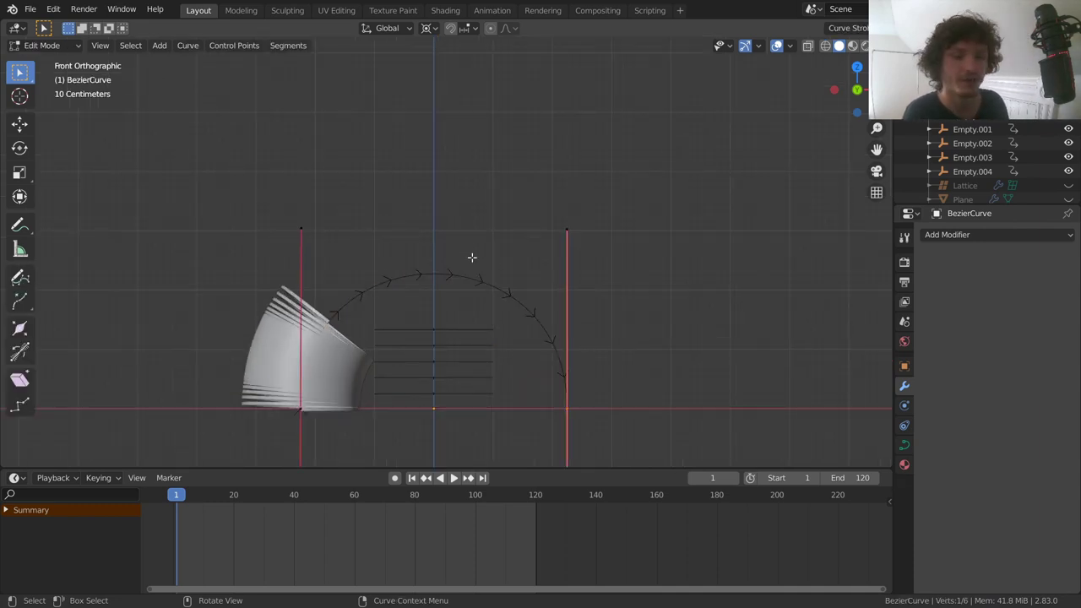
{"action": "key", "text": "n"}
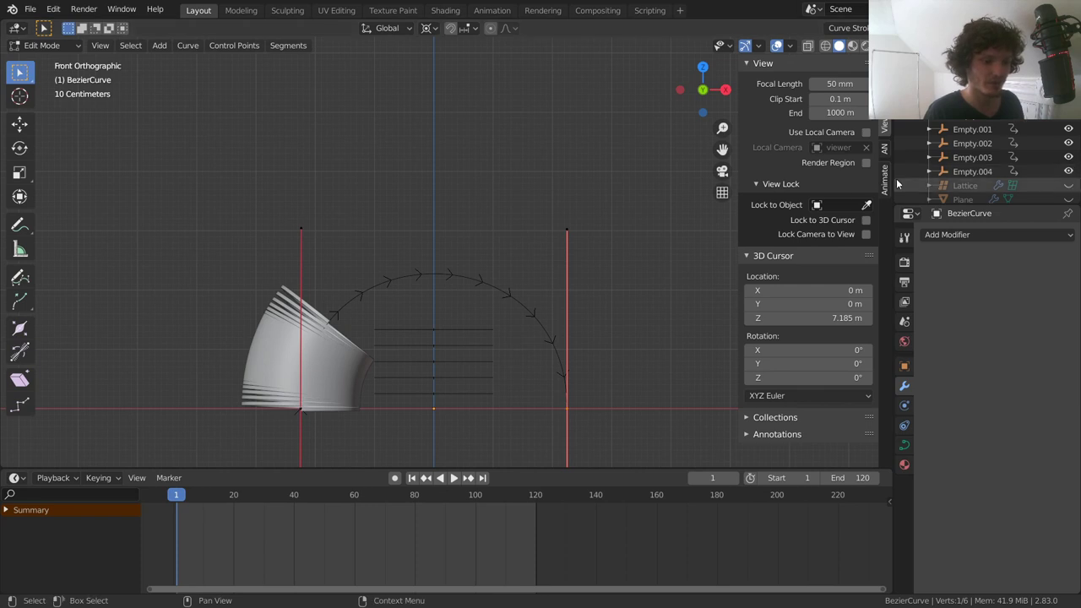
{"action": "left_click", "coordinate": [885, 179]}
{"action": "left_click", "coordinate": [763, 68]}
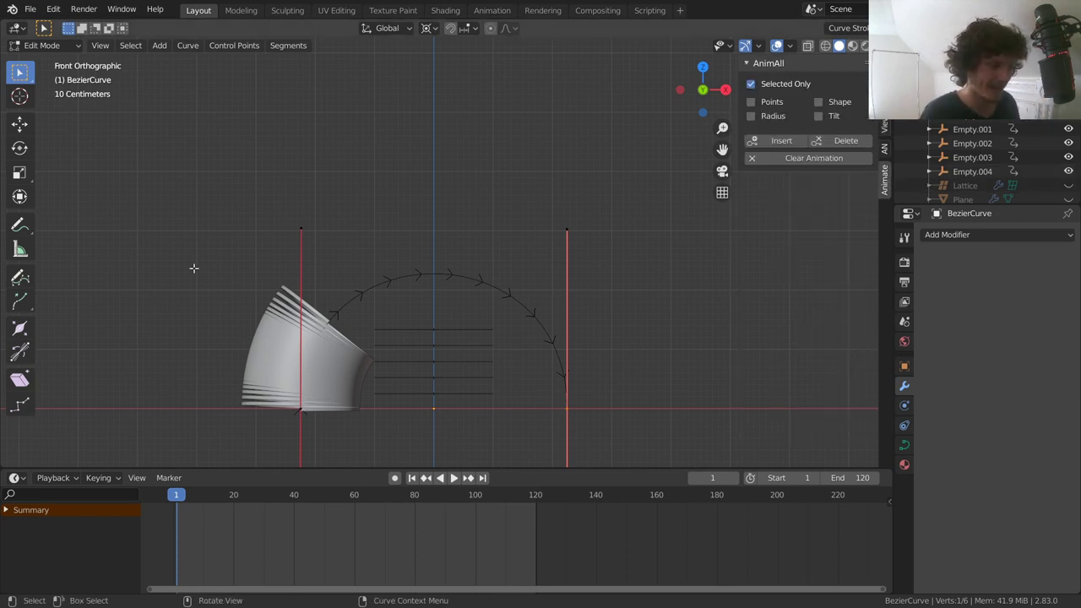
Step: Insert an AnimAll Points keyframe for all of the curve's control points at frame 26 and advance to frame 34
{"action": "scroll", "coordinate": [441, 316], "scroll_direction": "up", "scroll_amount": 1}
{"action": "left_click_drag", "start_coordinate": [224, 496], "coordinate": [258, 498]}
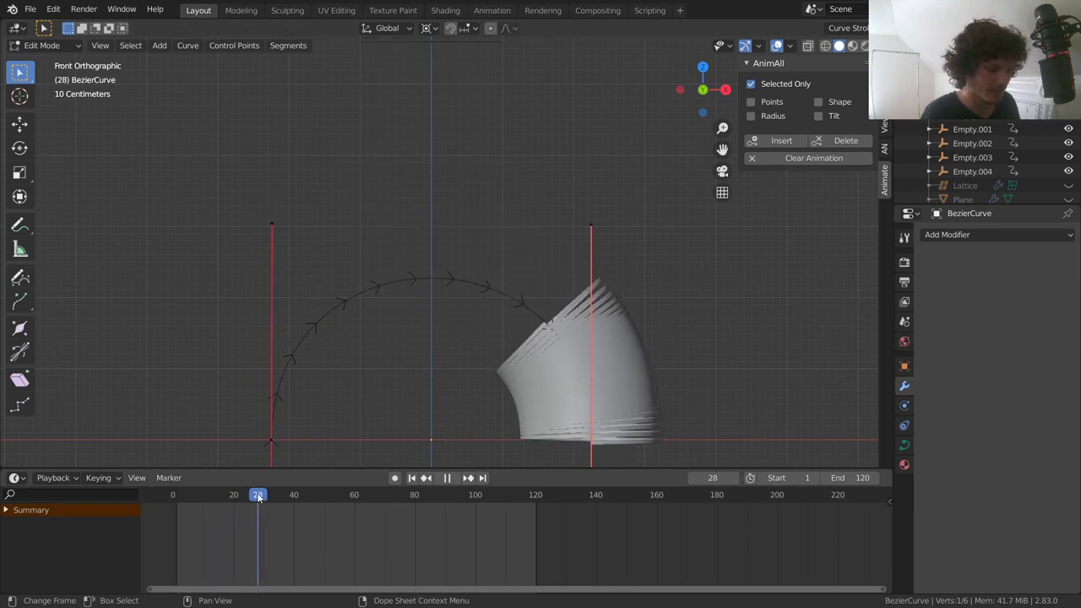
{"action": "middle_click_drag", "start_coordinate": [269, 512], "coordinate": [321, 514], "text": "ctrl"}
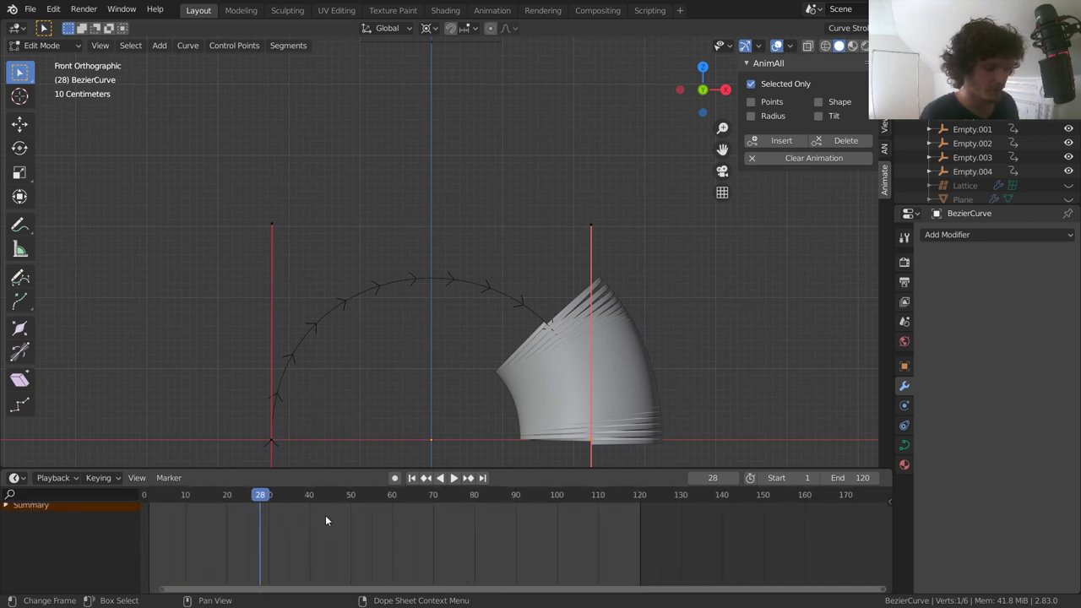
{"action": "key", "text": "Left"}
{"action": "key", "text": "Left"}
{"action": "middle_click_drag", "start_coordinate": [246, 508], "coordinate": [437, 533], "text": "ctrl"}
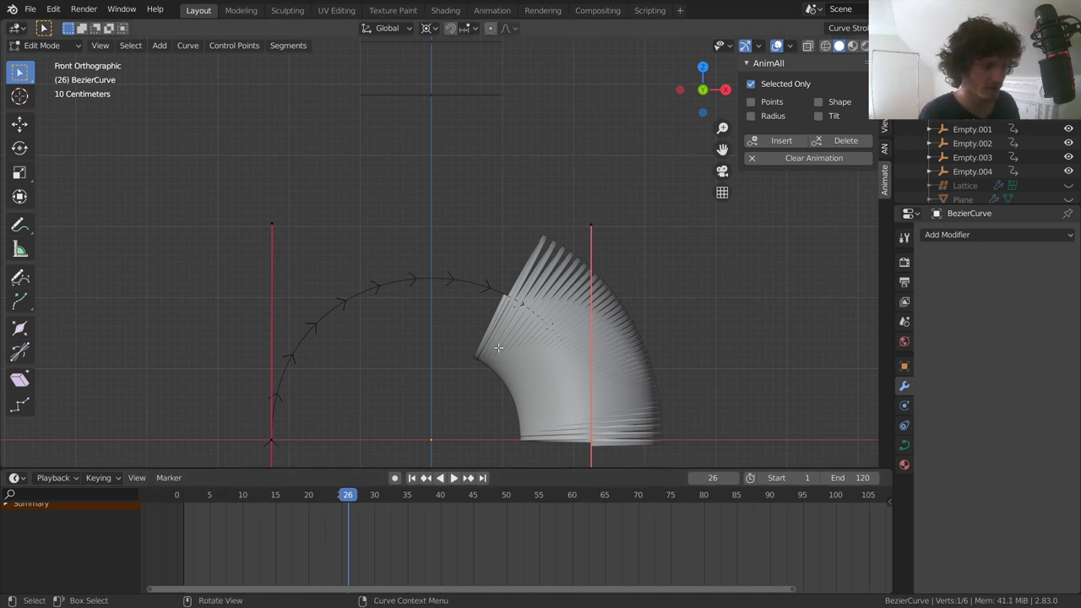
{"action": "key", "text": "a"}
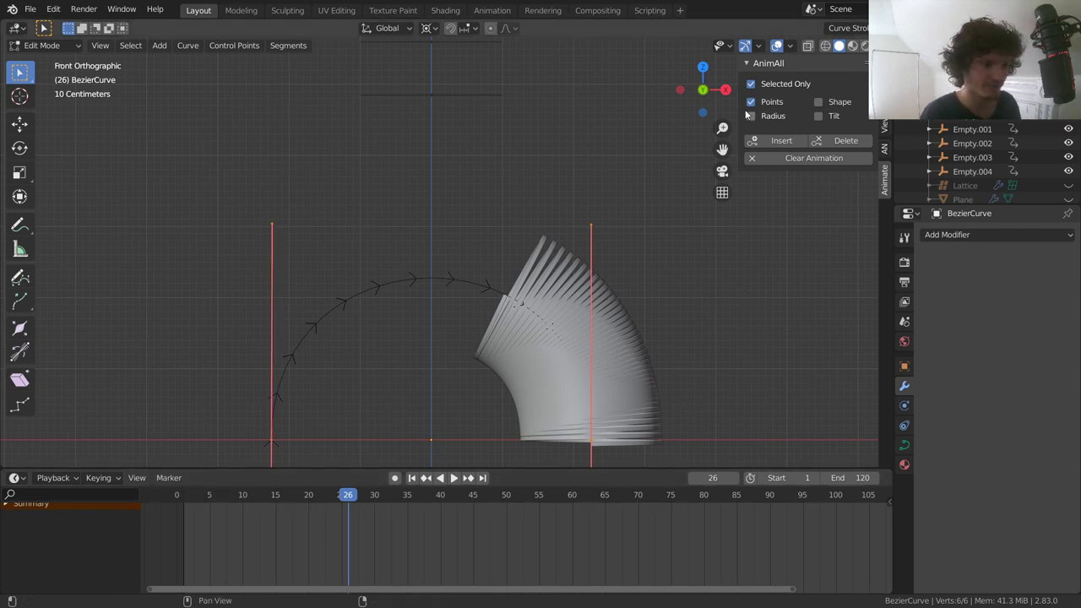
{"action": "left_click", "coordinate": [751, 102]}
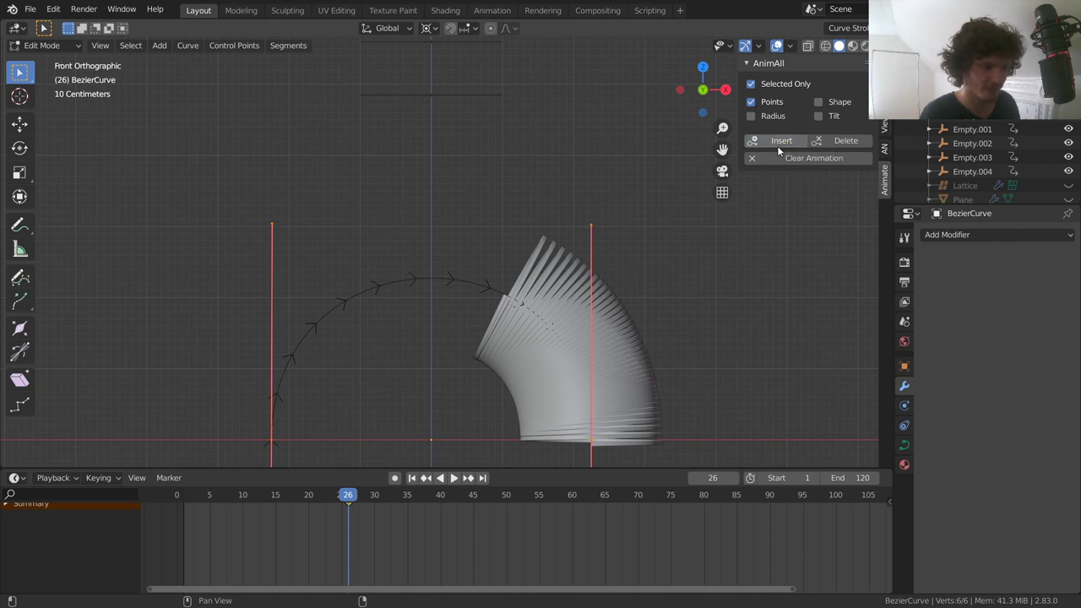
{"action": "left_click", "coordinate": [779, 145]}
{"action": "key", "text": "space"}
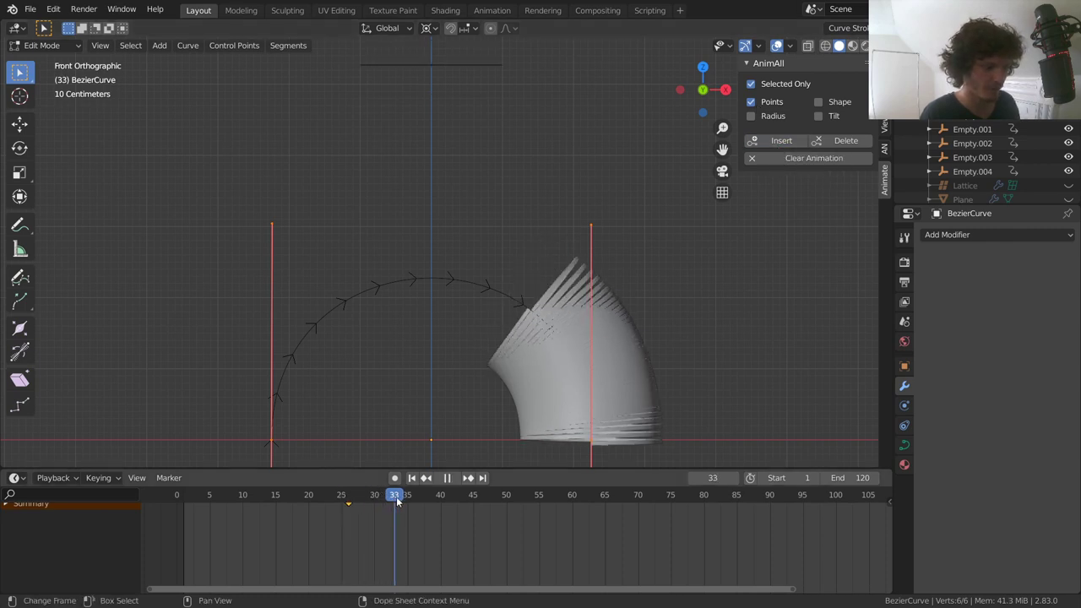
{"action": "key", "text": "space"}
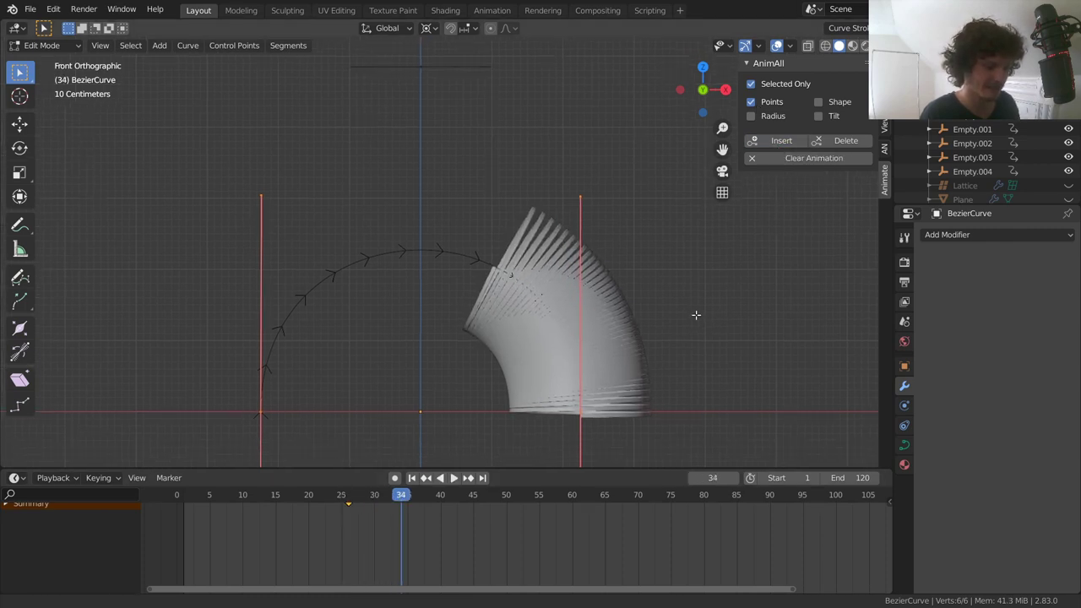
Step: Try to move the curve's start point freehand to the far side of the slinky, about 9.12 m along X
{"action": "left_click_drag", "start_coordinate": [232, 430], "coordinate": [341, 377]}
{"action": "key", "text": "g"}
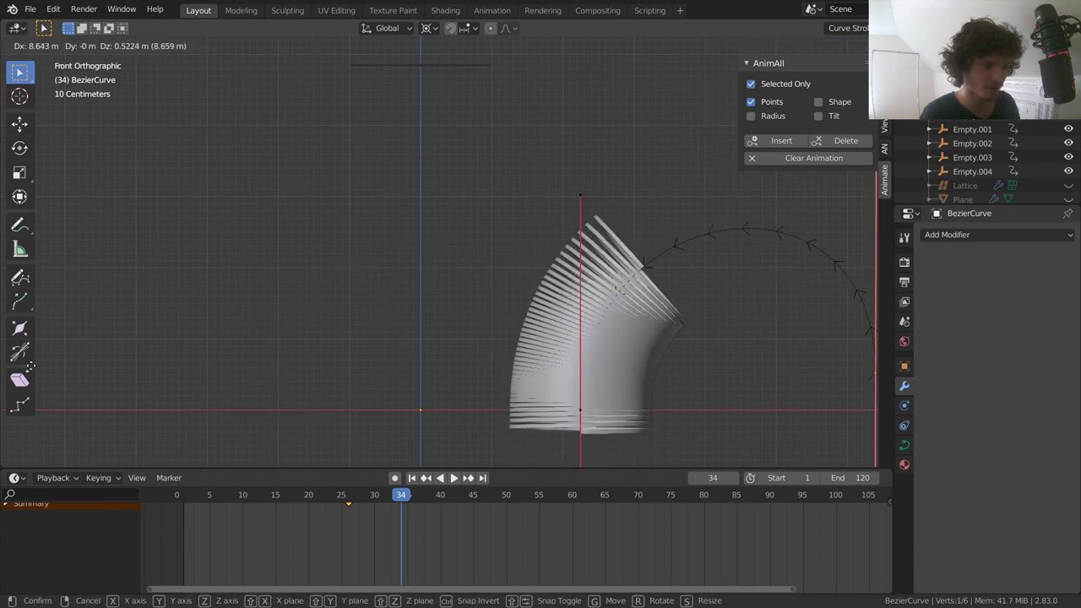
{"action": "left_click", "coordinate": [559, 353]}
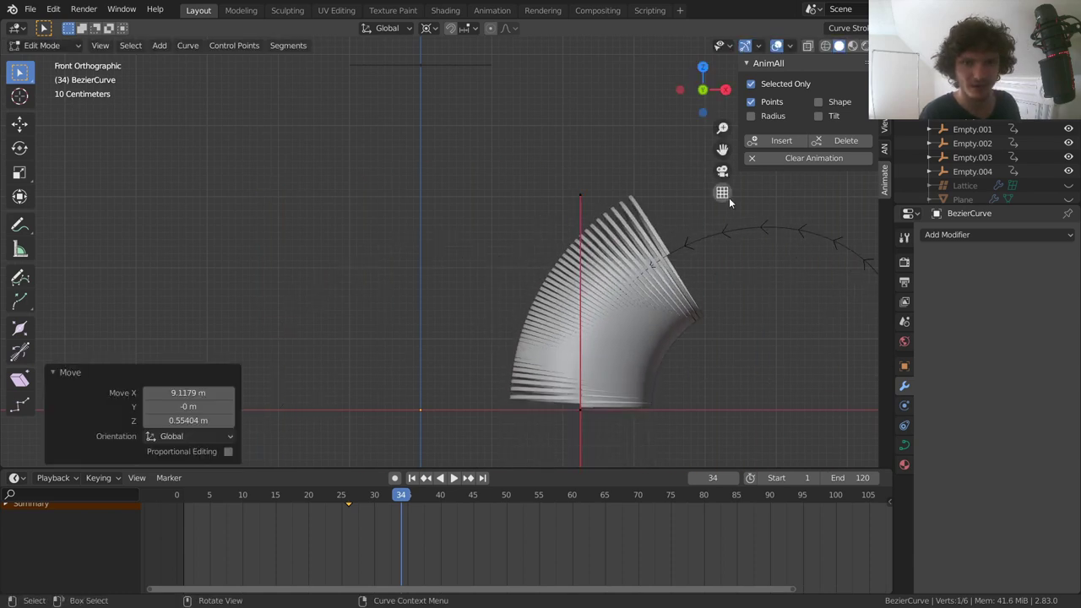
{"action": "key", "text": "ctrl+z"}
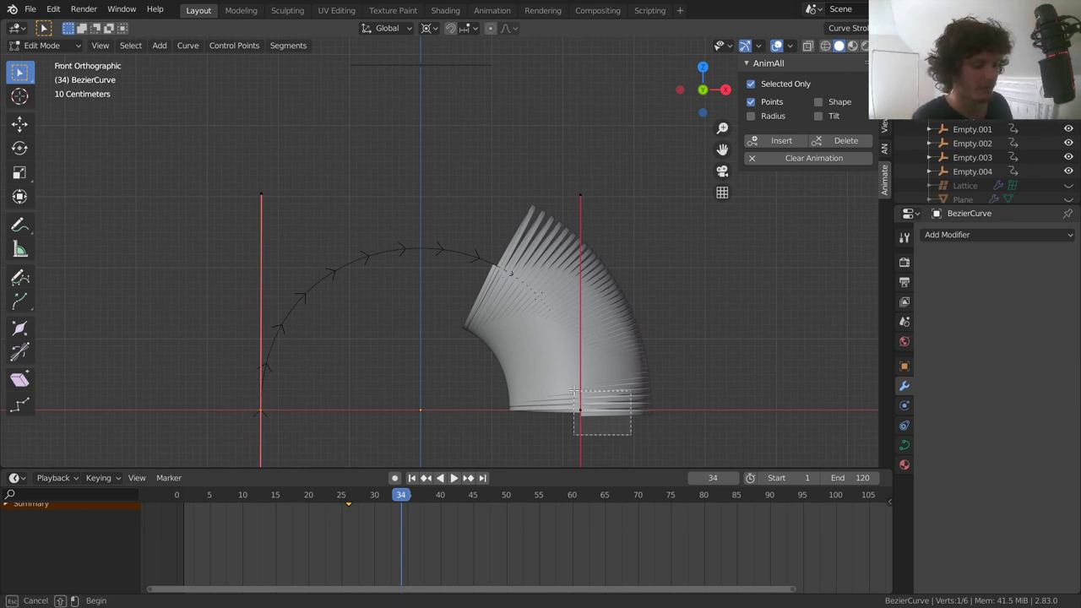
Step: Snap the 3D cursor to the curve's control point at the slinky's base
{"action": "key", "text": "shift+s"}
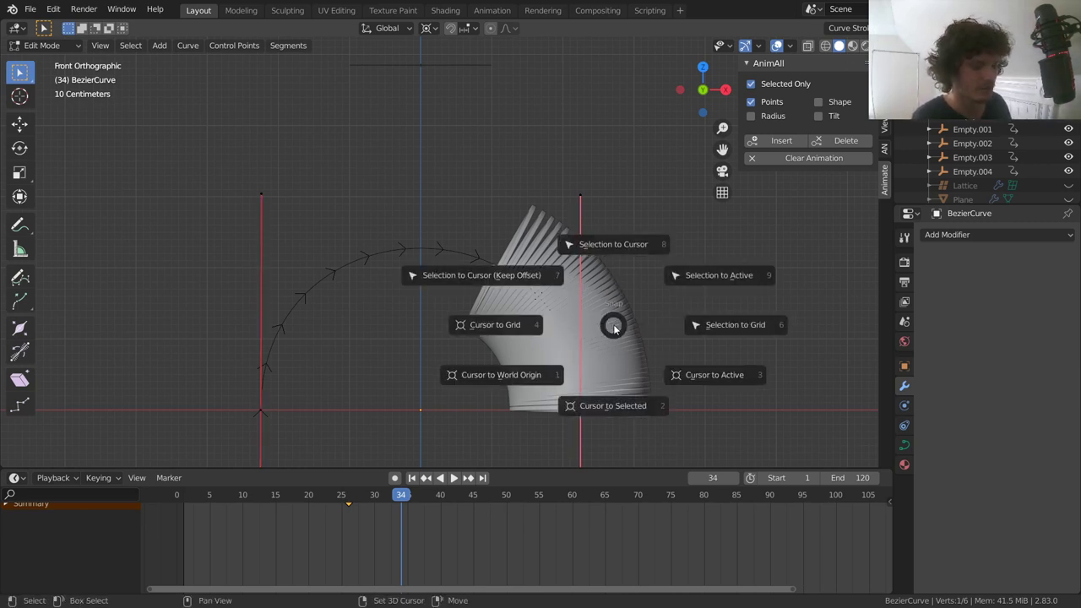
{"action": "left_click", "coordinate": [617, 372]}
{"action": "scroll", "coordinate": [583, 381], "scroll_direction": "down", "scroll_amount": 1}
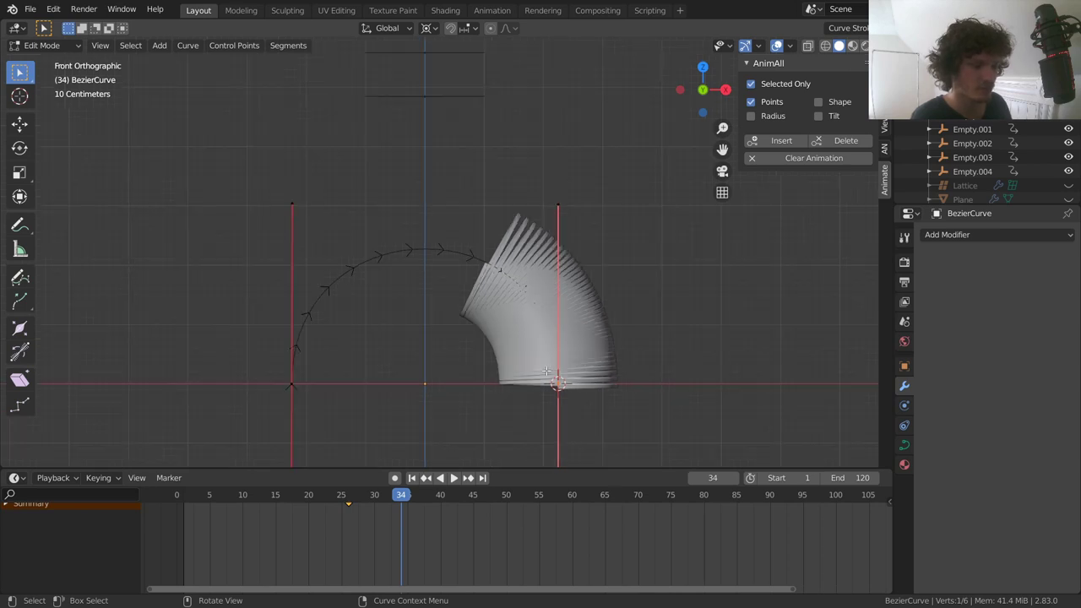
Step: Mirror the curve's opposite end point about the 3D cursor by scaling -1 along X, and keyframe all control points at frame 34
{"action": "left_click", "coordinate": [283, 382]}
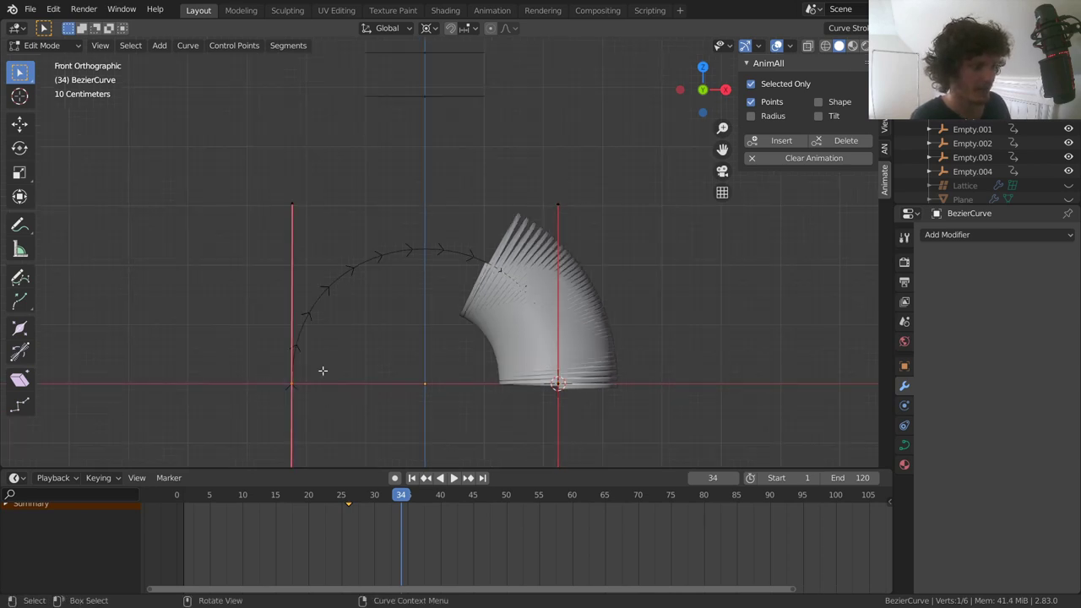
{"action": "key", "text": "s"}
{"action": "key", "text": "x"}
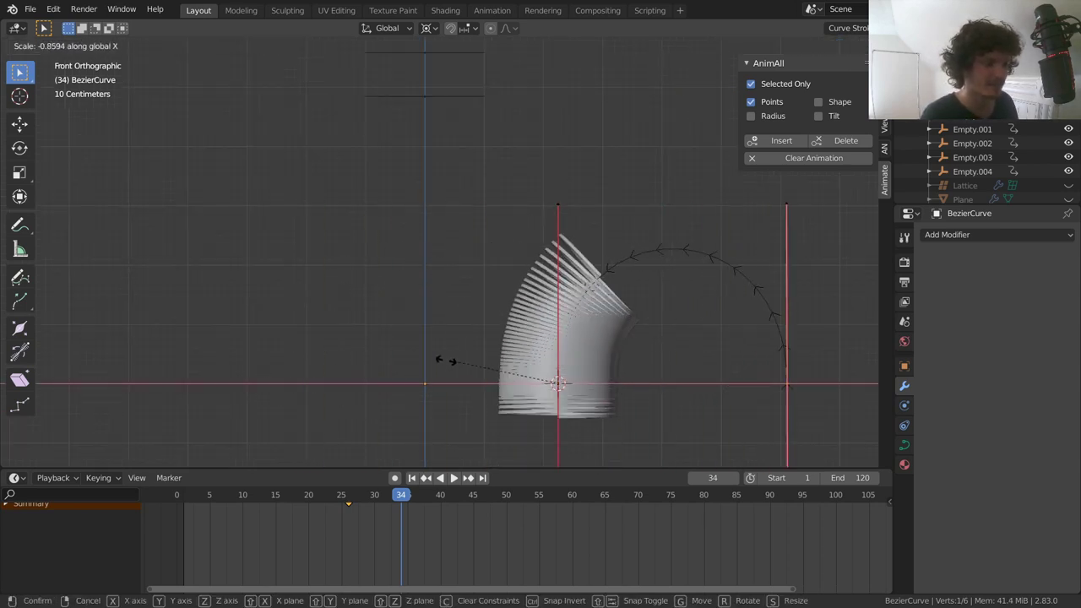
{"action": "type", "text": "-1"}
{"action": "key", "text": "Return"}
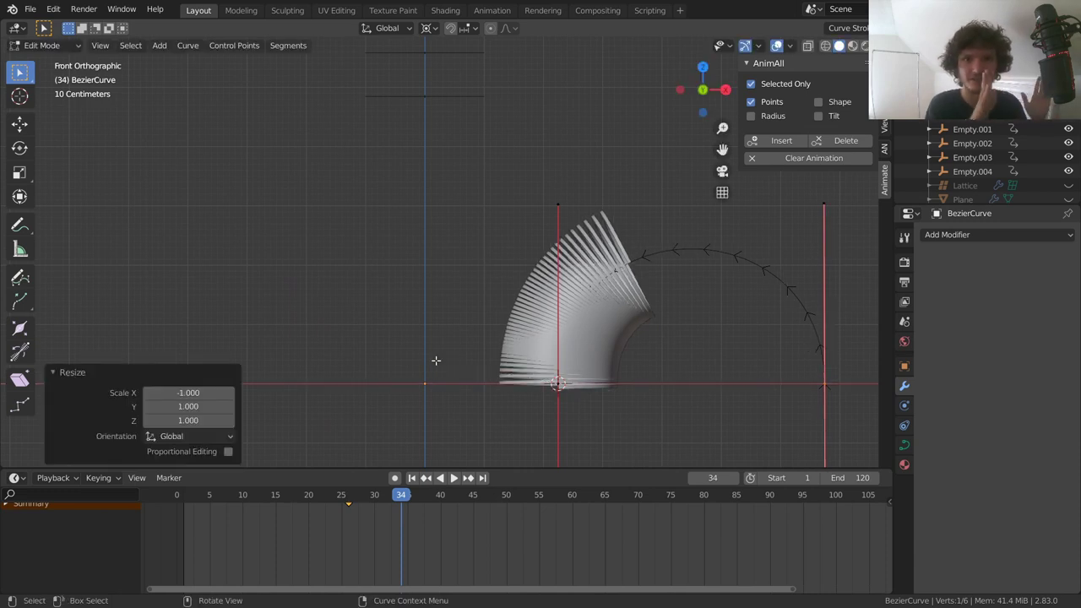
{"action": "key", "text": "a"}
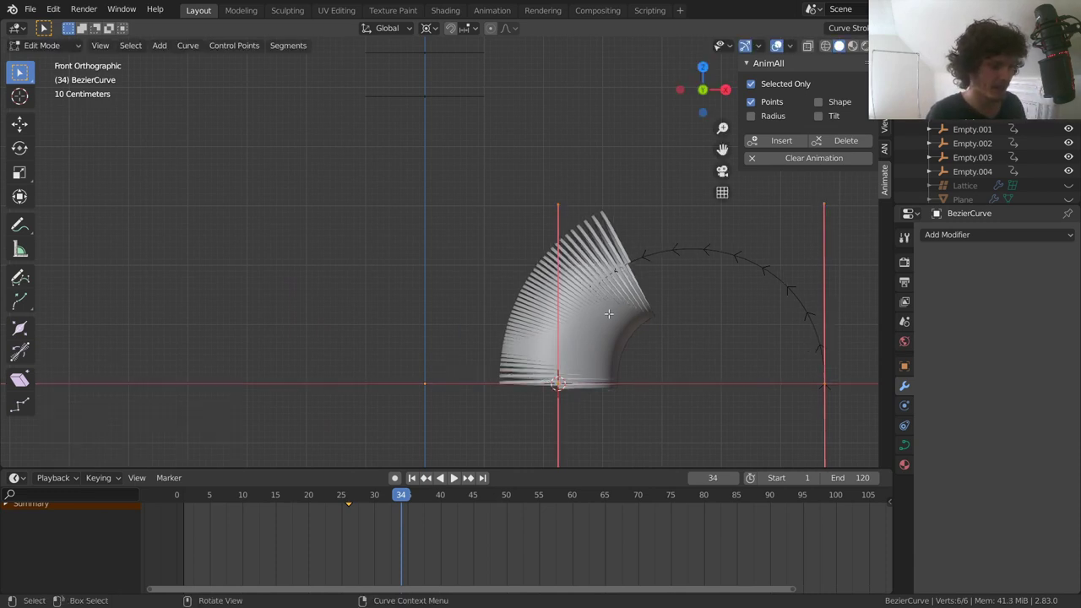
{"action": "left_click", "coordinate": [779, 140]}
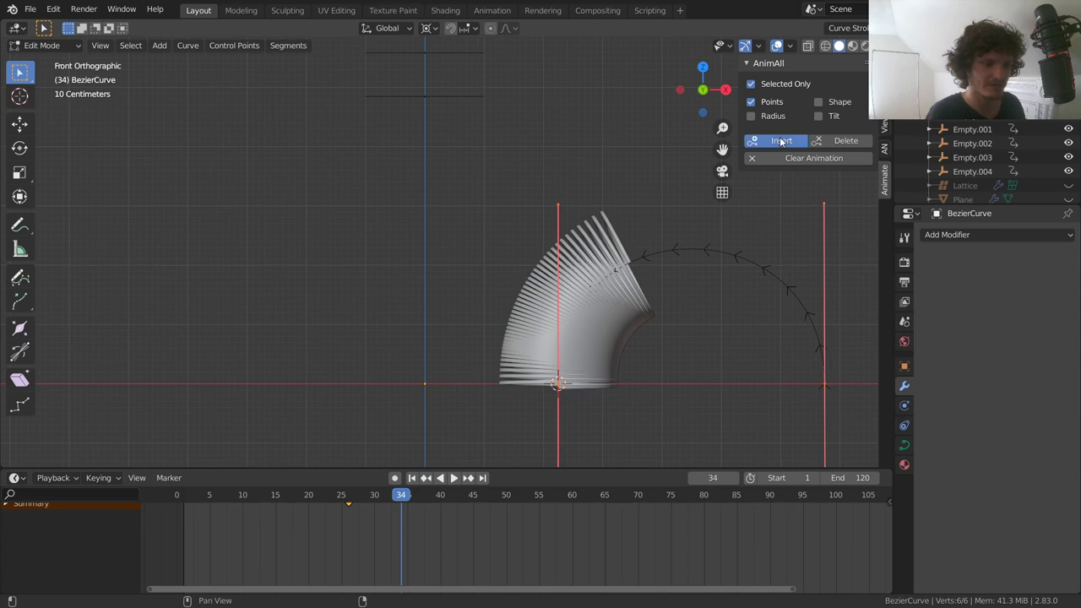
Step: Play the animation from the start, scrub between frames 26 and 34, and examine the slinky's base at the origin line
{"action": "key", "text": "shift+Left"}
{"action": "key", "text": "space"}
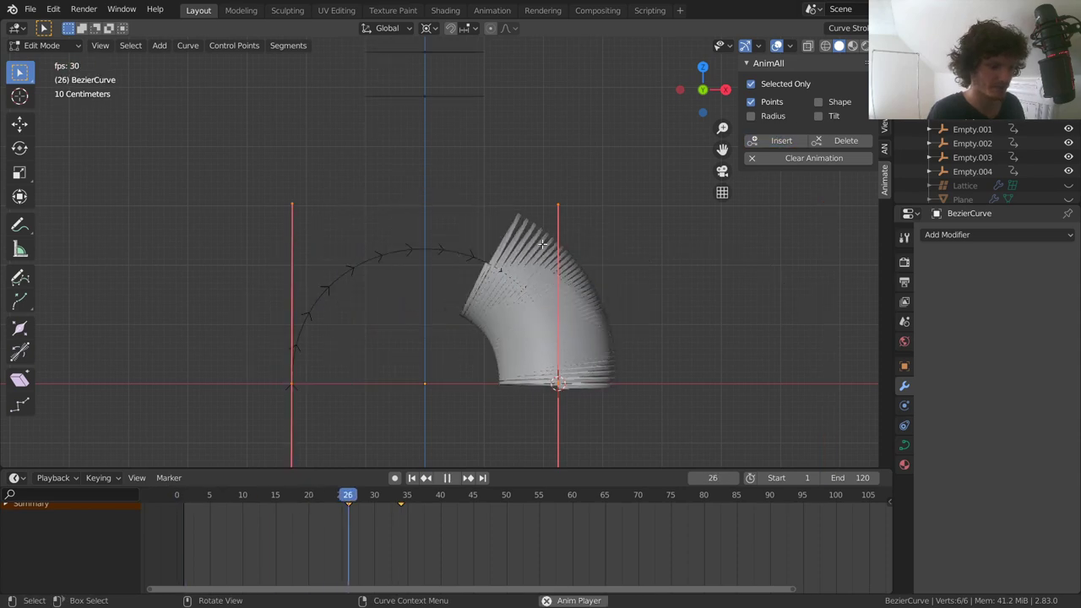
{"action": "key", "text": "space"}
{"action": "scroll", "coordinate": [569, 224], "scroll_direction": "down", "scroll_amount": 1}
{"action": "scroll", "coordinate": [568, 224], "scroll_direction": "down", "scroll_amount": 1}
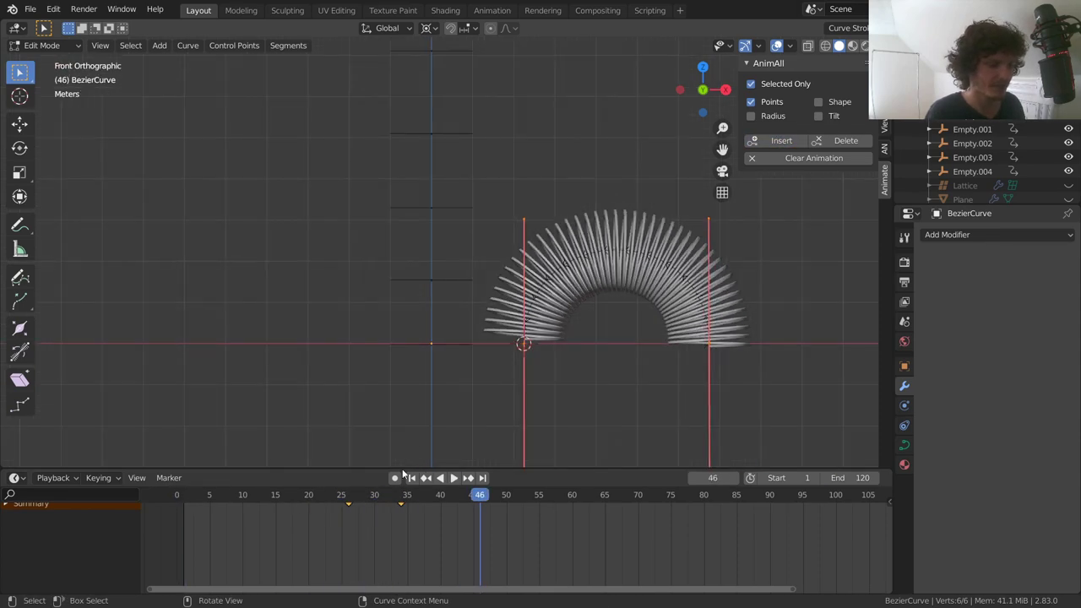
{"action": "left_click_drag", "start_coordinate": [354, 493], "coordinate": [382, 497]}
{"action": "mouse_move", "coordinate": [399, 498]}
{"action": "left_mouse_down"}
{"action": "mouse_move", "coordinate": [336, 497]}
{"action": "mouse_move", "coordinate": [403, 493]}
{"action": "left_mouse_up"}
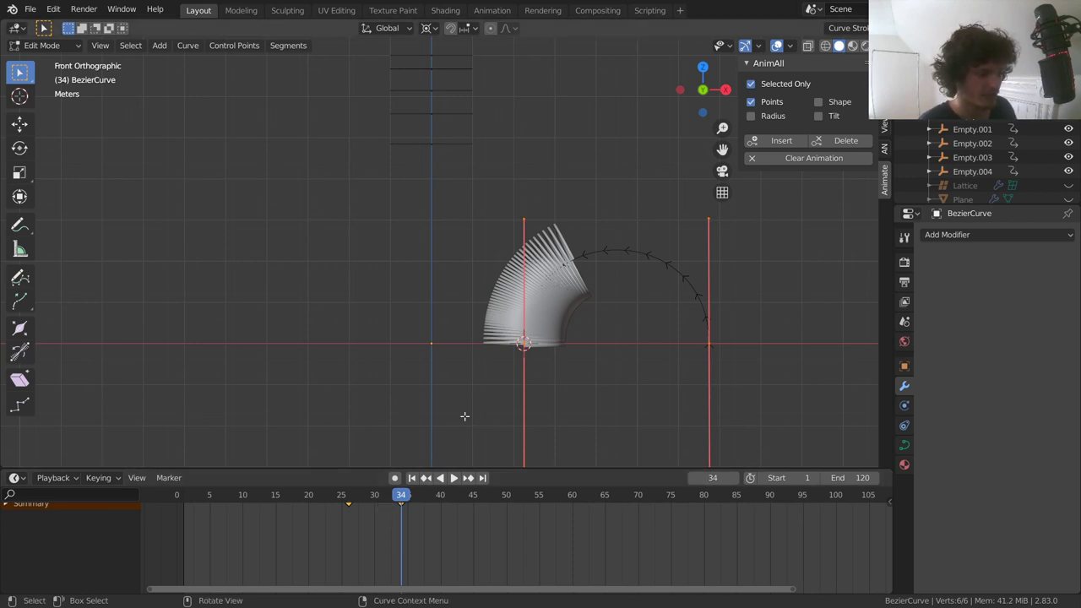
{"action": "scroll", "coordinate": [681, 414], "scroll_direction": "up", "scroll_amount": 4}
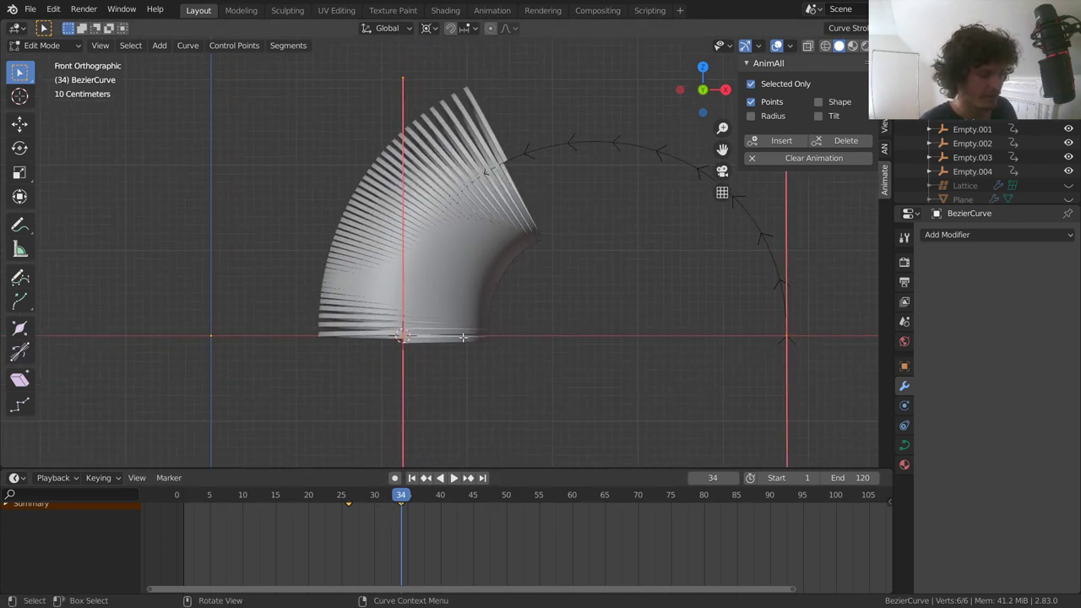
{"action": "scroll", "coordinate": [463, 325], "scroll_direction": "up", "scroll_amount": 3}
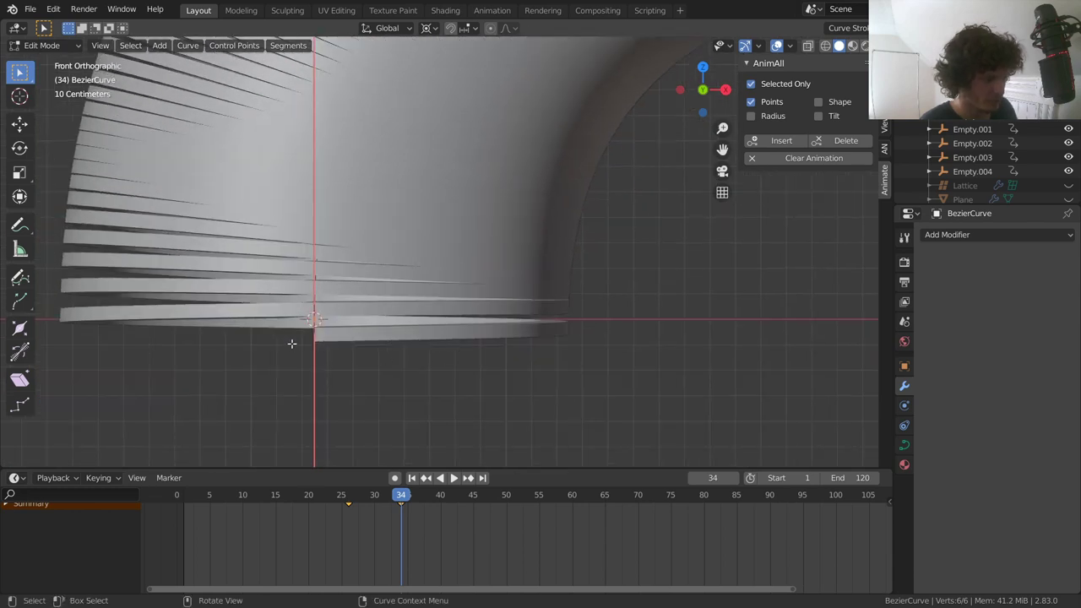
{"action": "scroll", "coordinate": [503, 332], "scroll_direction": "down", "scroll_amount": 4}
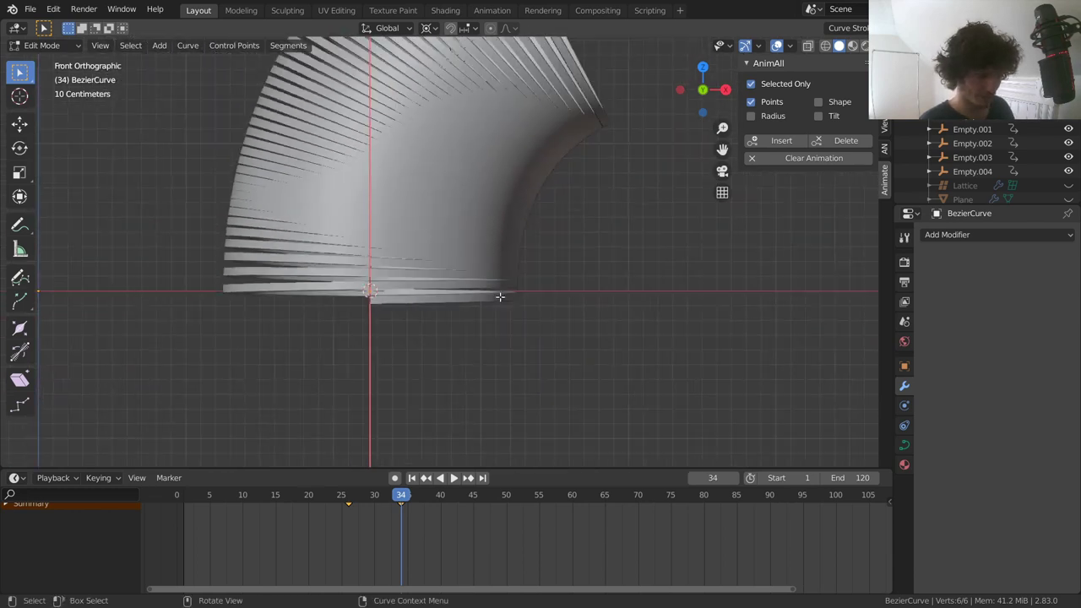
Step: At frame 30, raise all curve points about 2.71 m along Z, fine-tune the base to the ground line and insert a Points keyframe
{"action": "left_click_drag", "start_coordinate": [385, 501], "coordinate": [374, 501]}
{"action": "scroll", "coordinate": [426, 310], "scroll_direction": "up", "scroll_amount": 3}
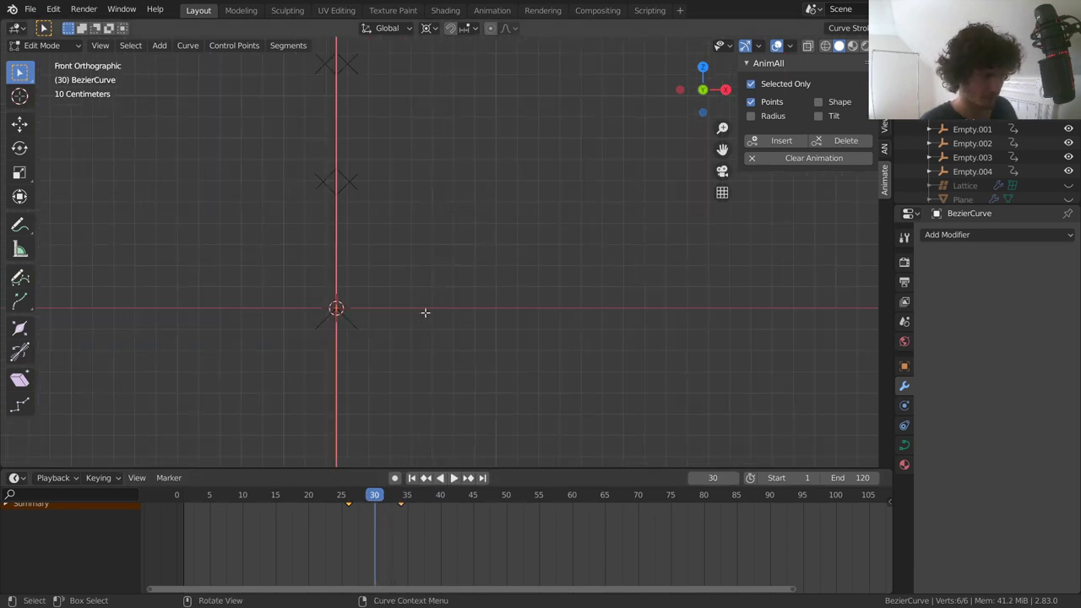
{"action": "key", "text": "g"}
{"action": "key", "text": "z"}
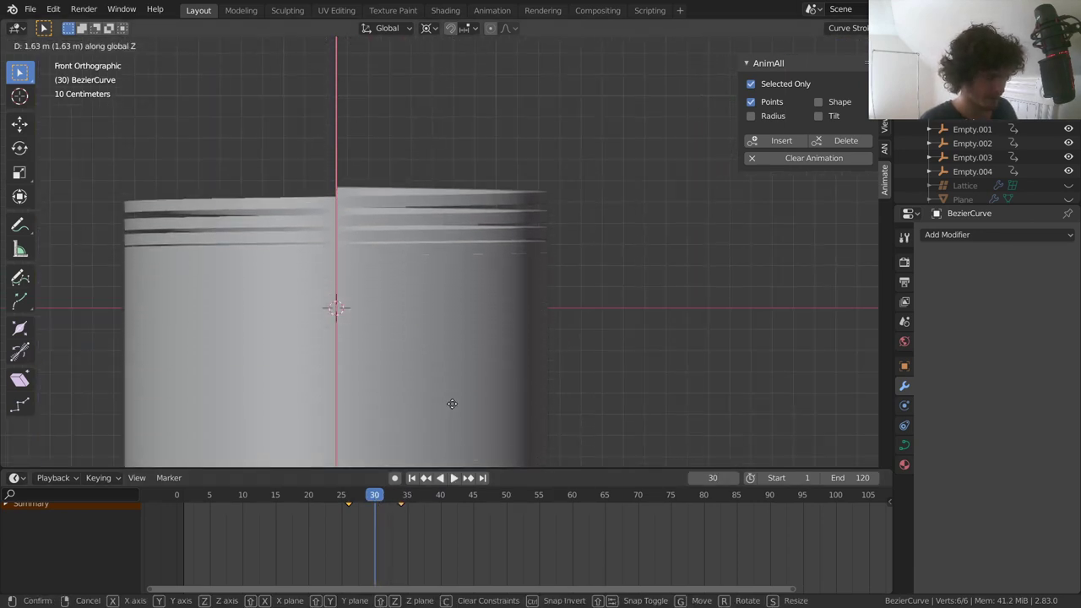
{"action": "left_click", "coordinate": [437, 191]}
{"action": "scroll", "coordinate": [431, 219], "scroll_direction": "up", "scroll_amount": 2}
{"action": "key", "text": "g"}
{"action": "key", "text": "z"}
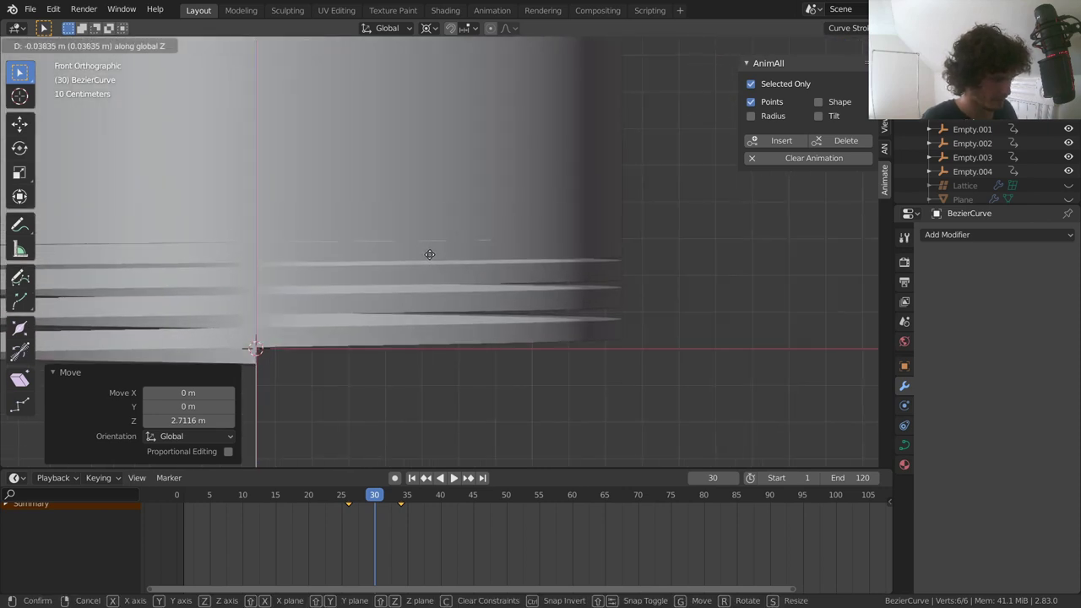
{"action": "left_click", "coordinate": [431, 273]}
{"action": "left_click", "coordinate": [771, 160]}
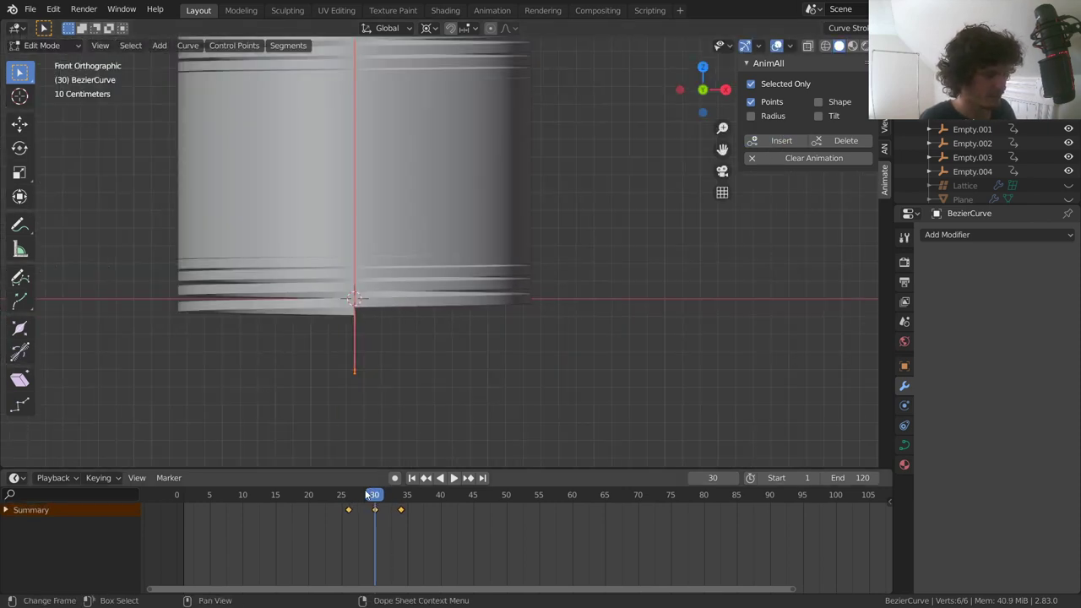
Step: At frame 28, lower all curve points about 0.25 m along Z to ground the slinky's base and insert a Points keyframe
{"action": "left_click_drag", "start_coordinate": [369, 492], "coordinate": [362, 494]}
{"action": "scroll", "coordinate": [379, 326], "scroll_direction": "up", "scroll_amount": 2}
{"action": "key", "text": "g"}
{"action": "key", "text": "z"}
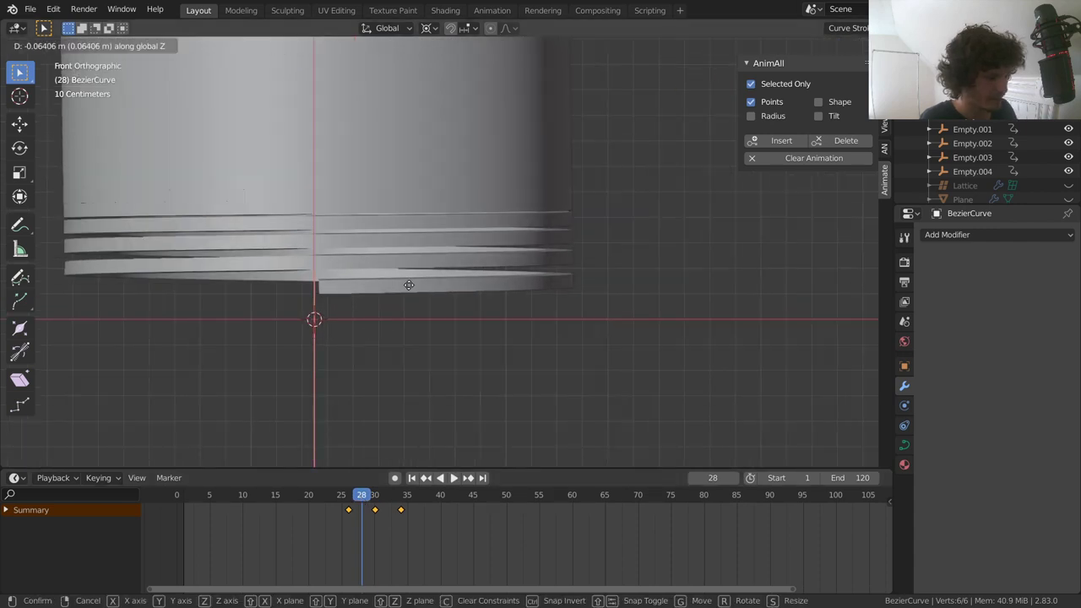
{"action": "left_click", "coordinate": [417, 328]}
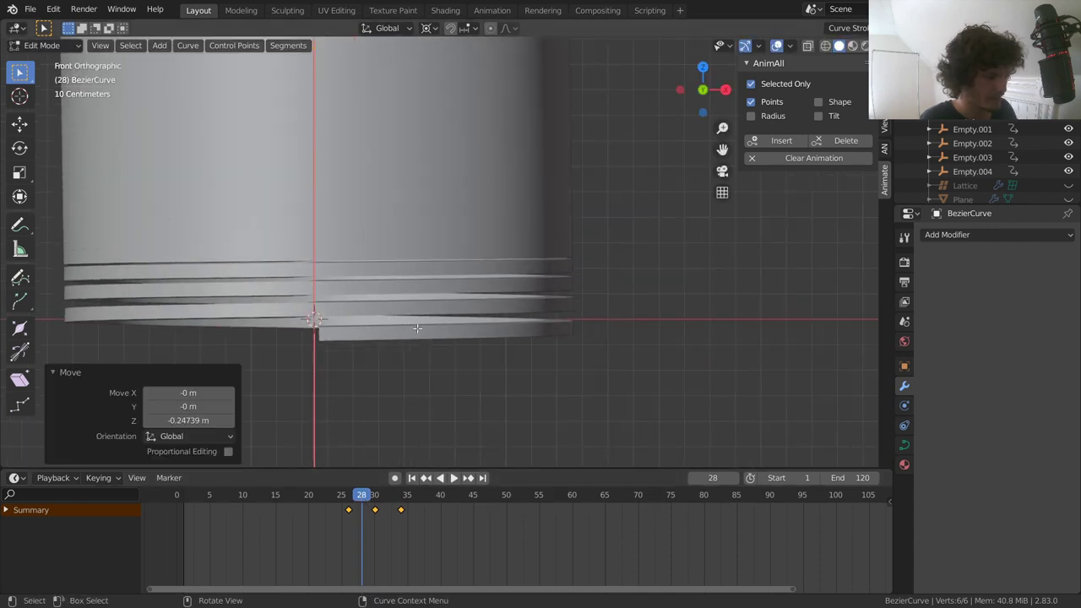
{"action": "left_click", "coordinate": [782, 141]}
Step: At frame 27, nudge all curve points slightly along Z to fine-tune the slinky's base and insert a Points keyframe
{"action": "key", "text": "Left"}
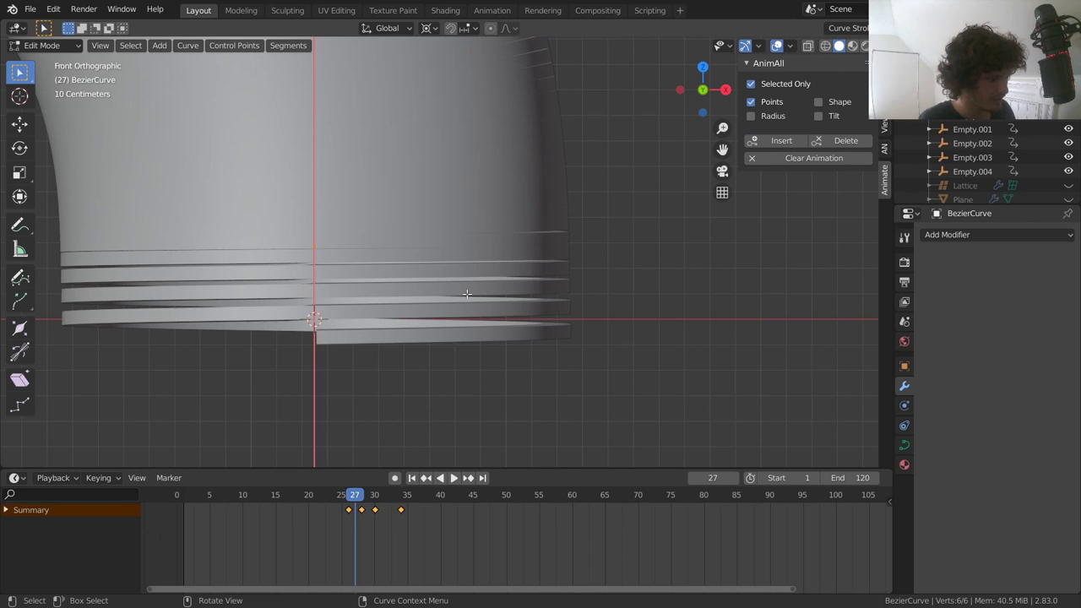
{"action": "key", "text": "g"}
{"action": "key", "text": "z"}
{"action": "left_click", "coordinate": [466, 295]}
{"action": "left_click", "coordinate": [783, 141]}
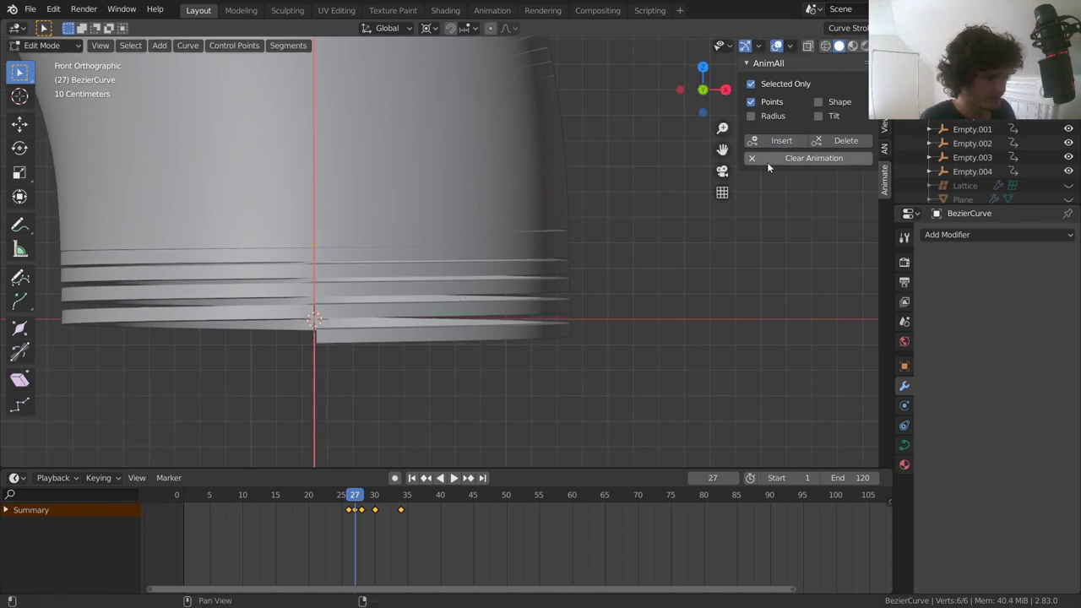
Step: At frame 29, lower all curve points about 0.08 m along Z and insert a Points keyframe
{"action": "key", "text": "Right"}
{"action": "key", "text": "Right"}
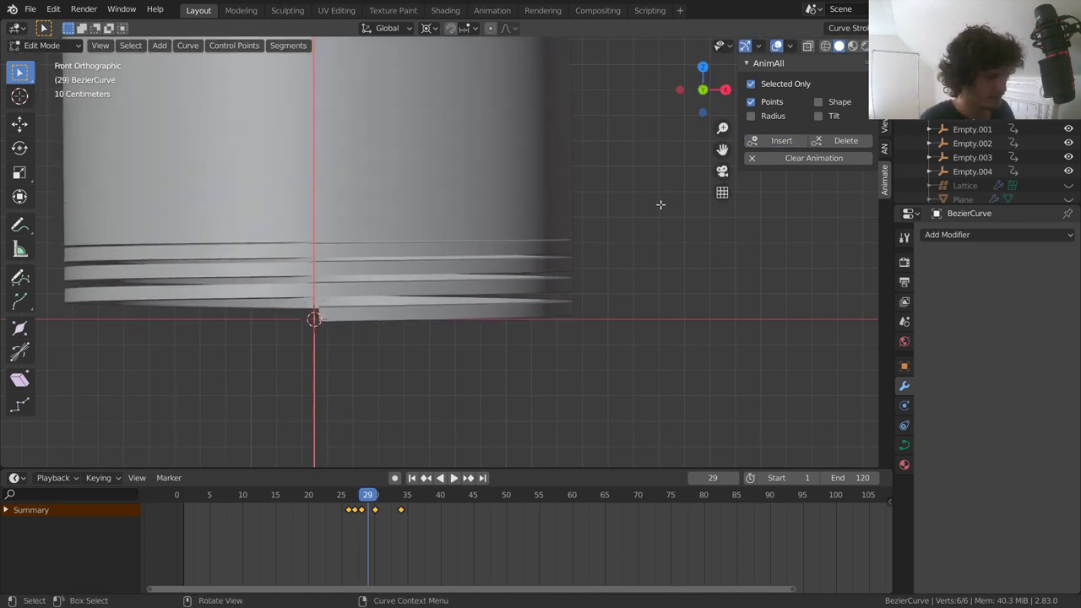
{"action": "key", "text": "g"}
{"action": "key", "text": "z"}
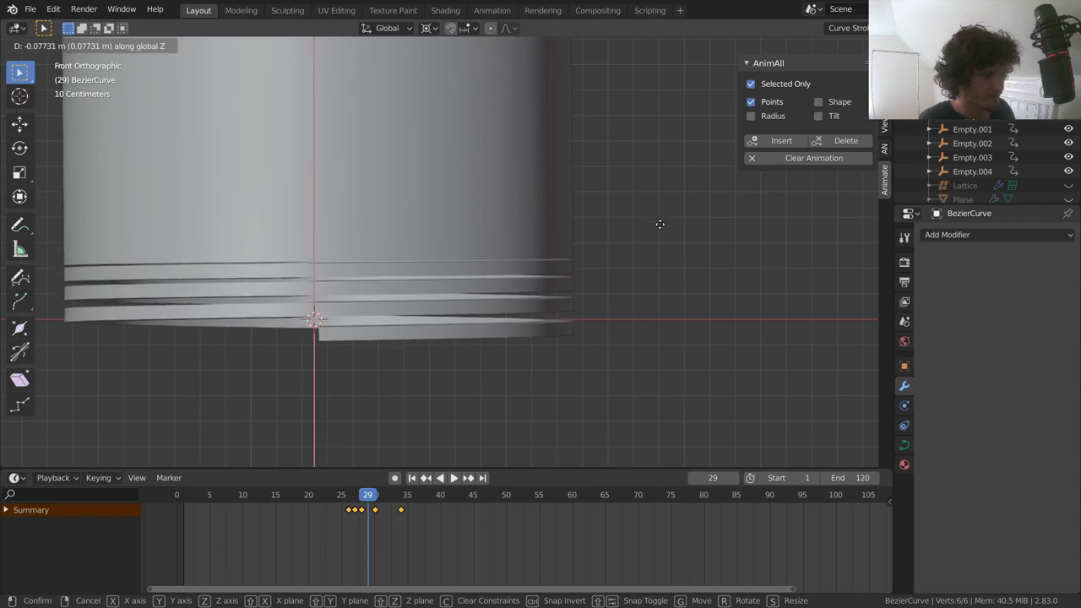
{"action": "left_click", "coordinate": [660, 223]}
{"action": "left_click", "coordinate": [782, 141]}
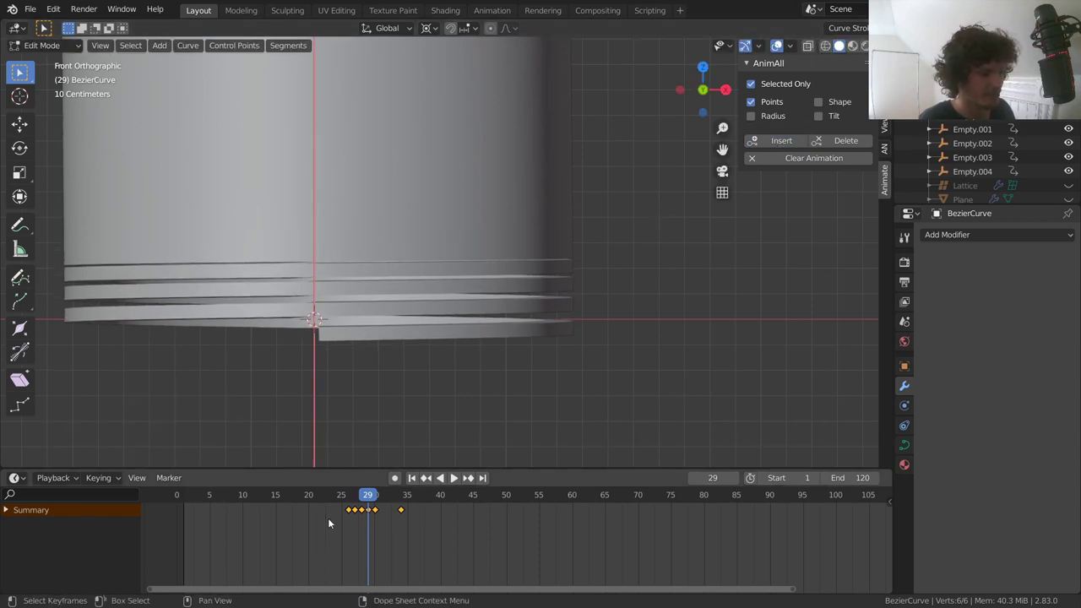
Step: At frame 32, lower all curve points about 0.245 m along Z to ground the base and insert a Points keyframe
{"action": "key", "text": "space"}
{"action": "key", "text": "space"}
{"action": "key", "text": "g"}
{"action": "key", "text": "z"}
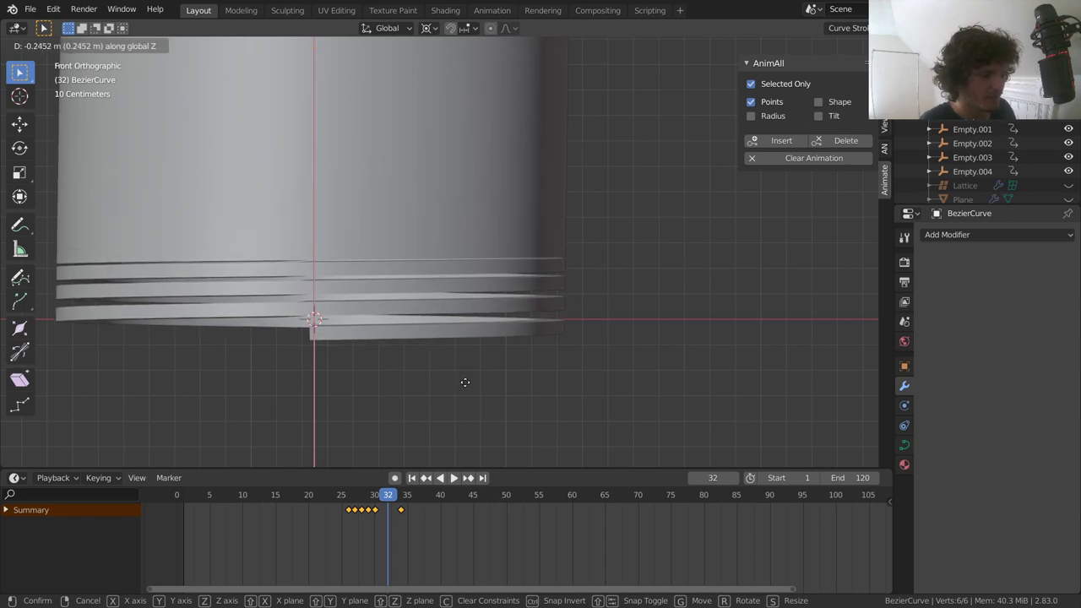
{"action": "left_click", "coordinate": [466, 383]}
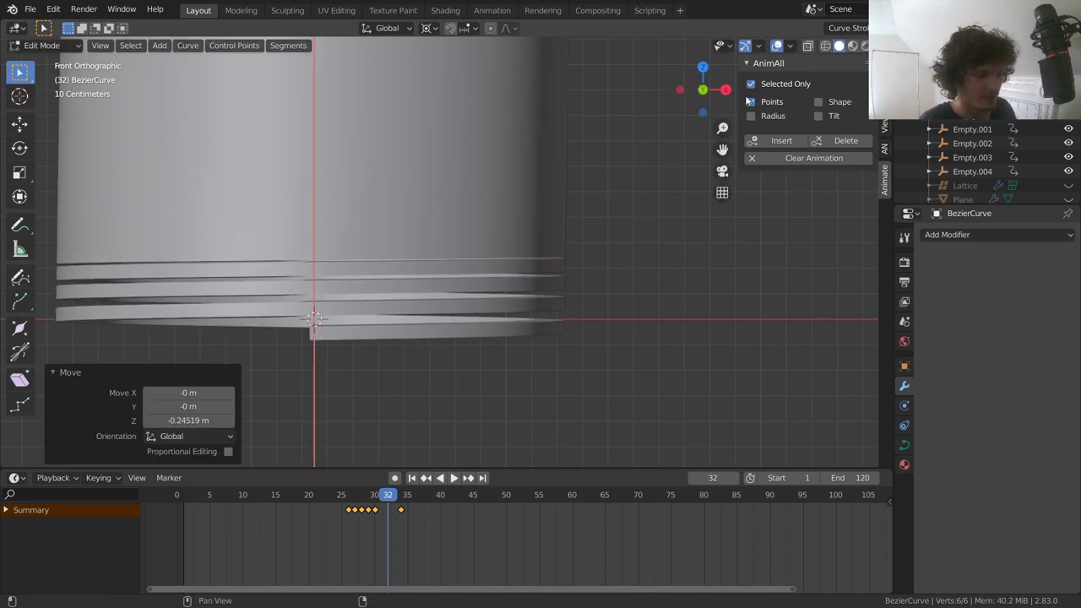
{"action": "left_click", "coordinate": [772, 141]}
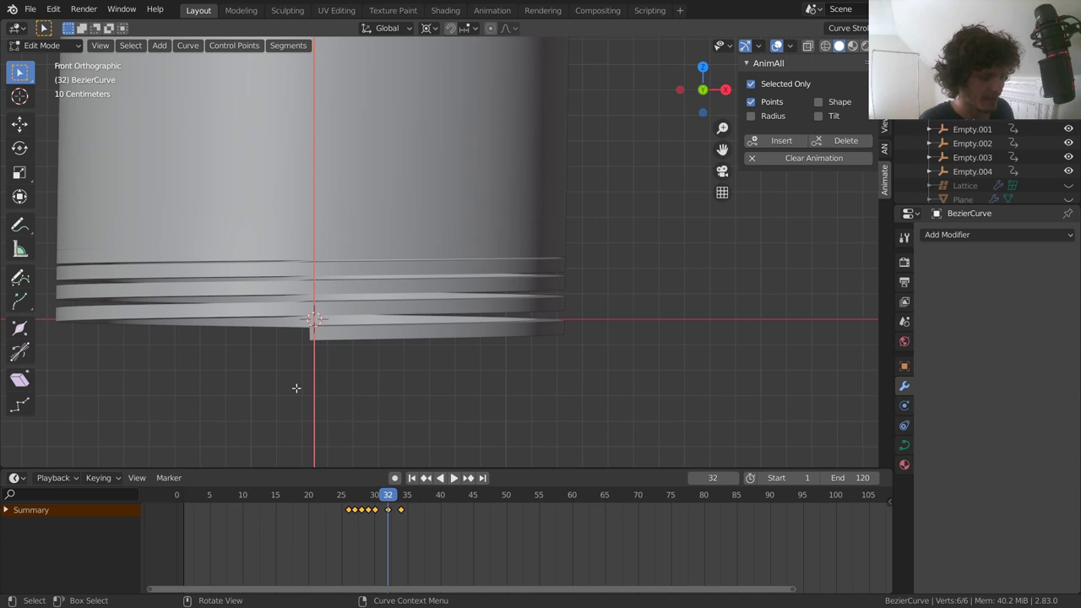
Step: At frame 31, lower all curve points about 0.09 m along Z and insert a Points keyframe
{"action": "key", "text": "Left"}
{"action": "key", "text": "g"}
{"action": "key", "text": "z"}
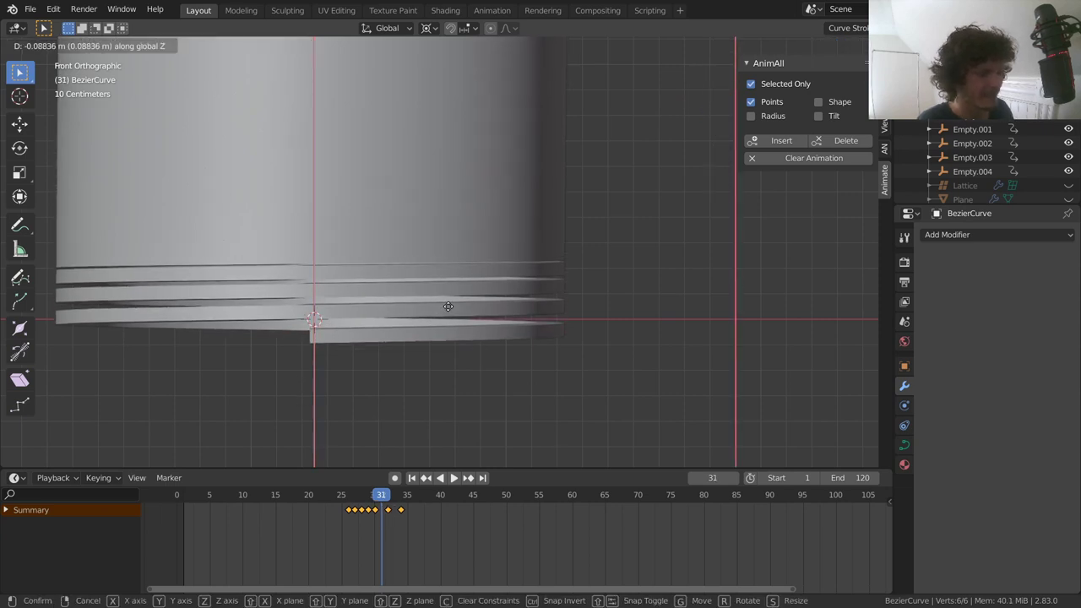
{"action": "left_click", "coordinate": [449, 306]}
{"action": "left_click", "coordinate": [784, 141]}
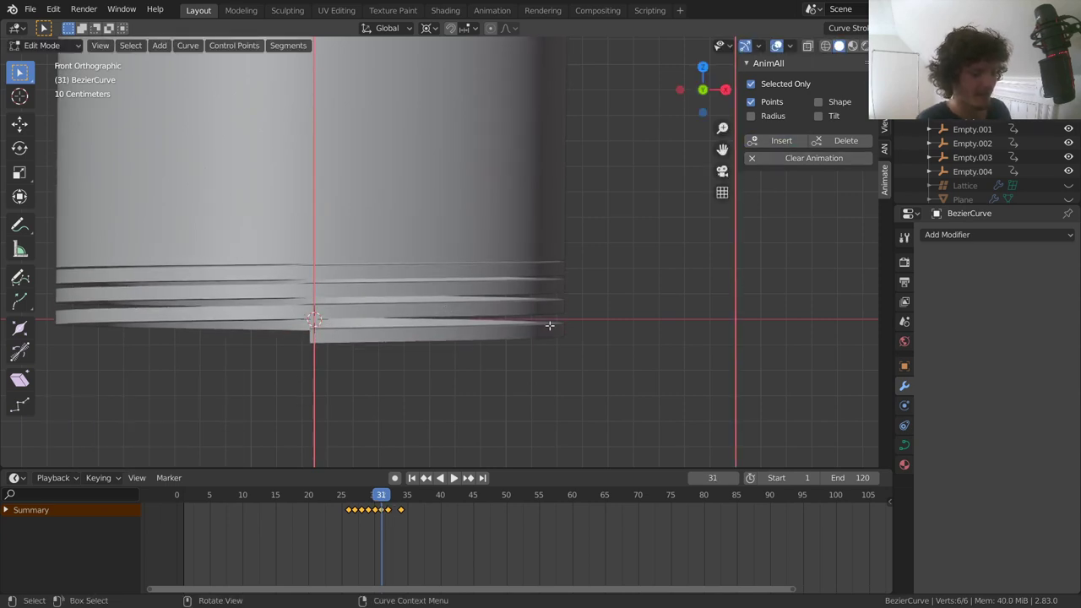
Step: At frame 33, lower all curve points about 0.015 m along Z and insert a Points keyframe
{"action": "key", "text": "Right"}
{"action": "key", "text": "Right"}
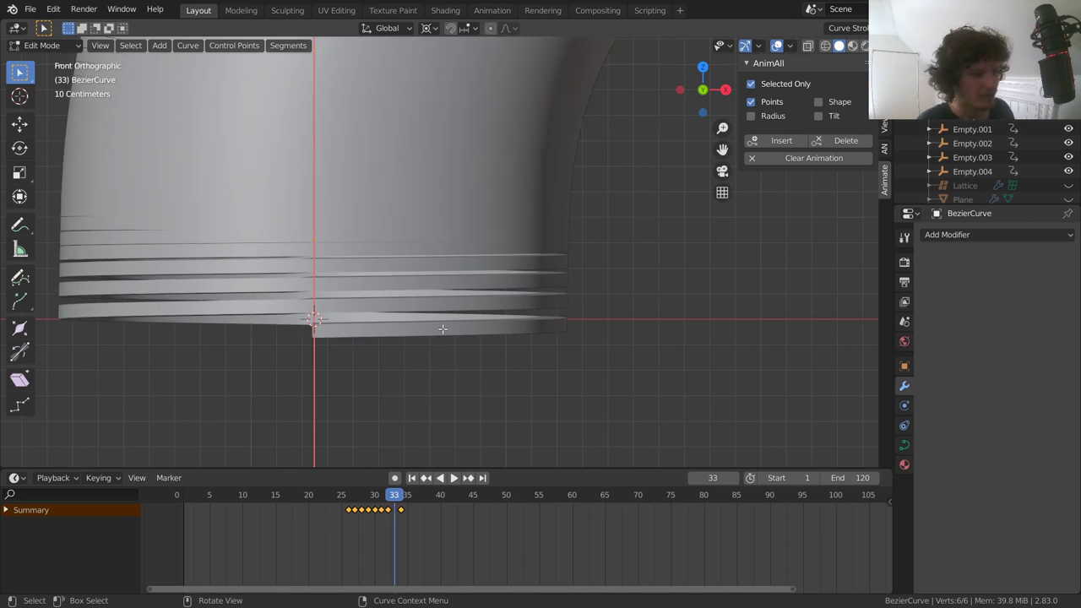
{"action": "key", "text": "g"}
{"action": "key", "text": "z"}
{"action": "left_click", "coordinate": [474, 281]}
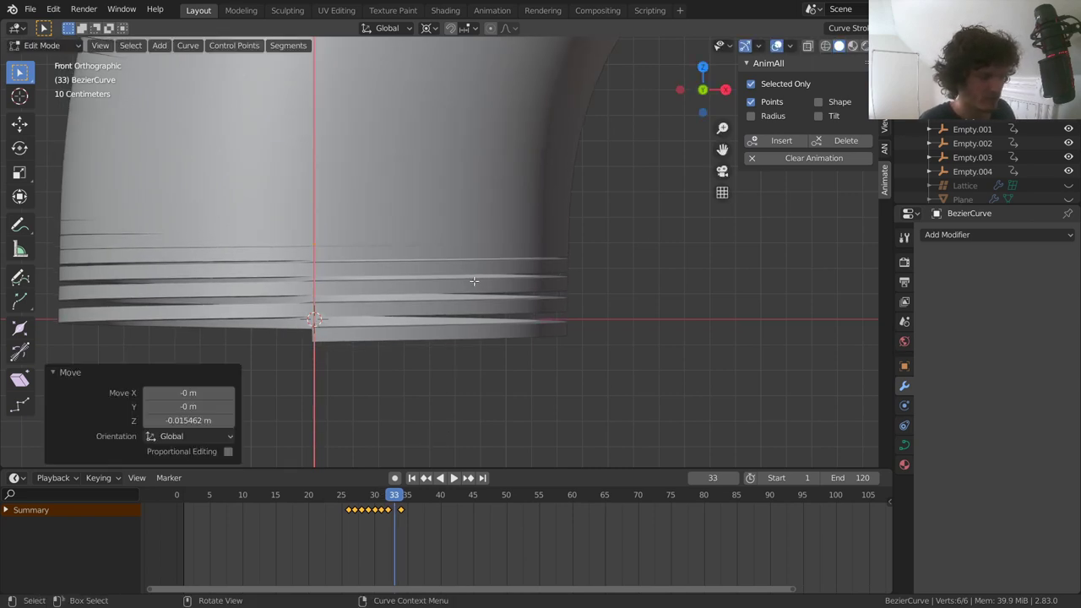
{"action": "left_click", "coordinate": [796, 143]}
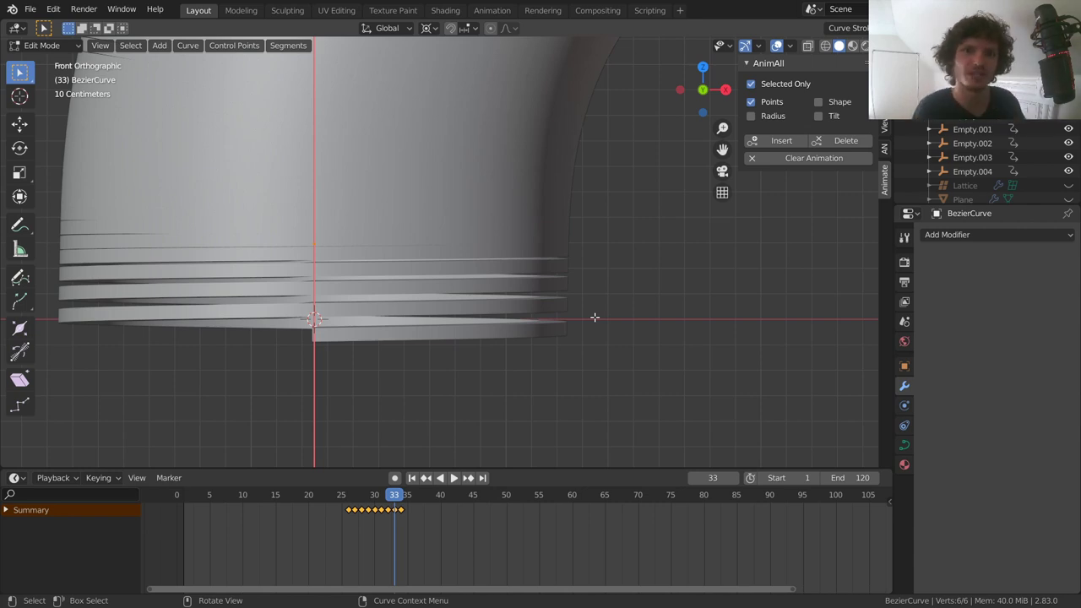
Step: Hide the viewport overlays, replay the animation from the start several times, and examine the slinky's transition around frames 26 to 34
{"action": "left_click", "coordinate": [258, 490]}
{"action": "scroll", "coordinate": [529, 304], "scroll_direction": "down", "scroll_amount": 5}
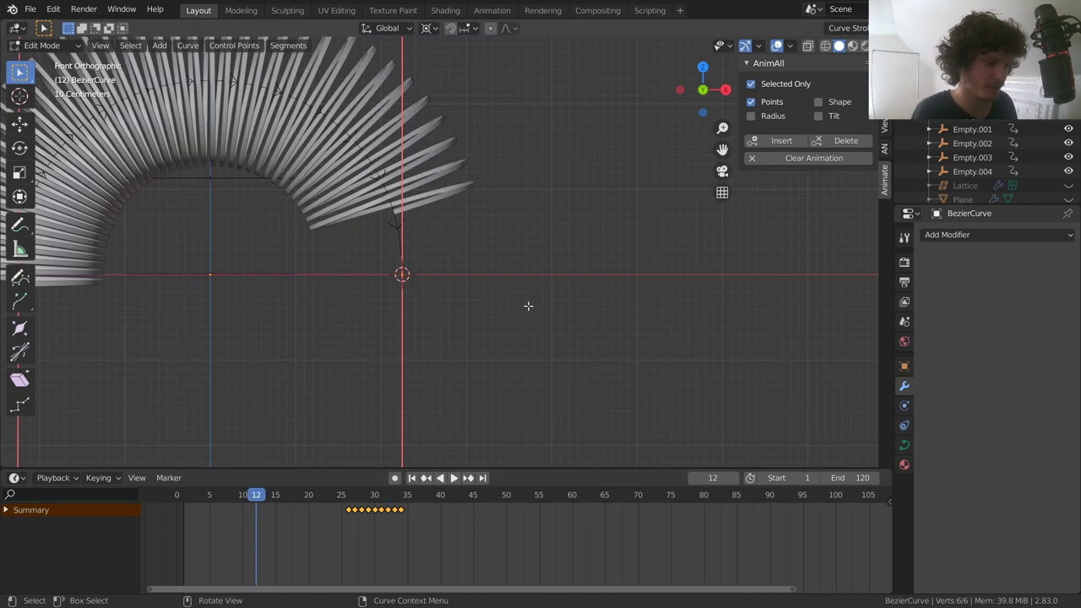
{"action": "key", "text": "space"}
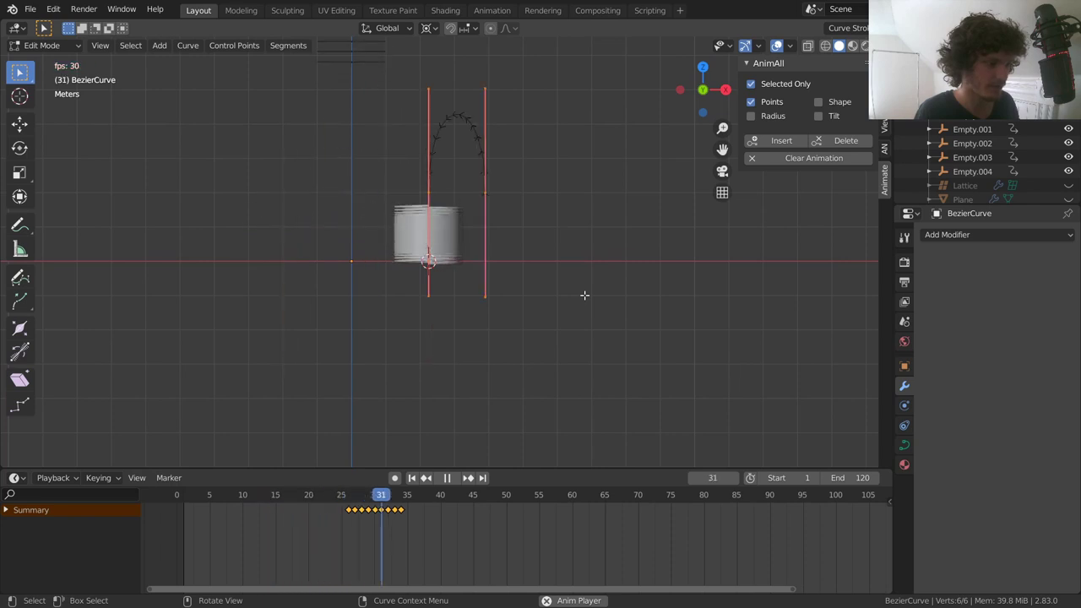
{"action": "key", "text": "space"}
{"action": "left_click", "coordinate": [348, 499]}
{"action": "left_click_drag", "start_coordinate": [348, 505], "coordinate": [321, 507]}
{"action": "left_click", "coordinate": [777, 45]}
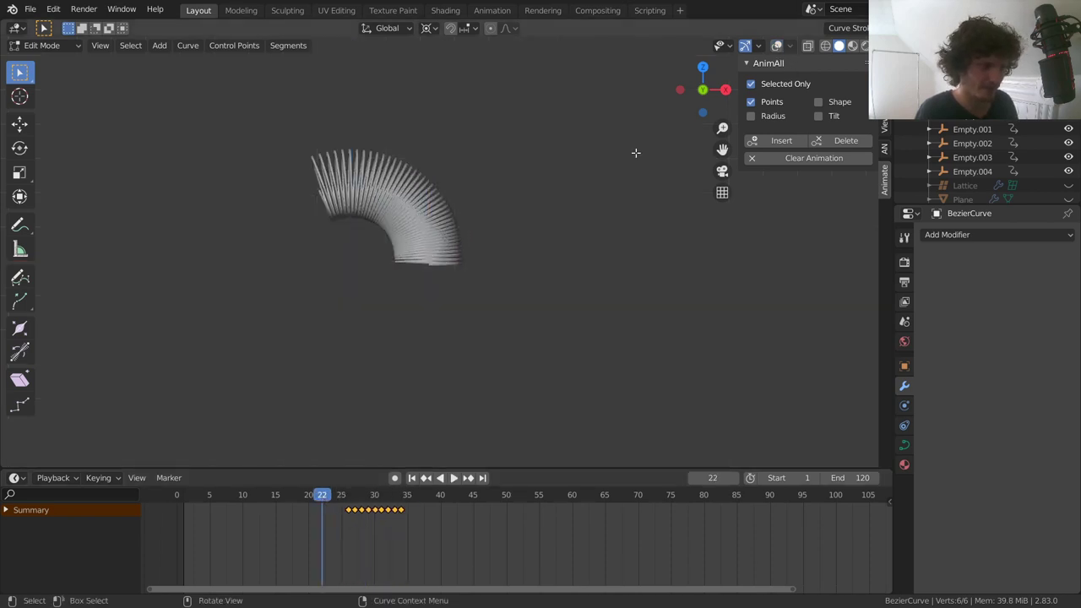
{"action": "key", "text": "shift+Left"}
{"action": "key", "text": "space"}
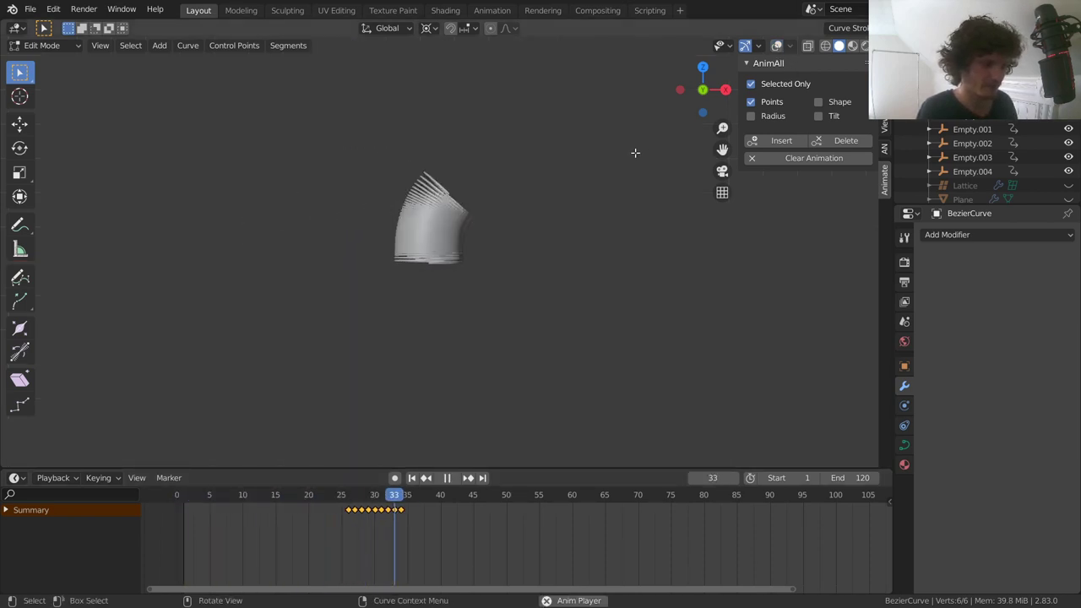
{"action": "key", "text": "shift+Left"}
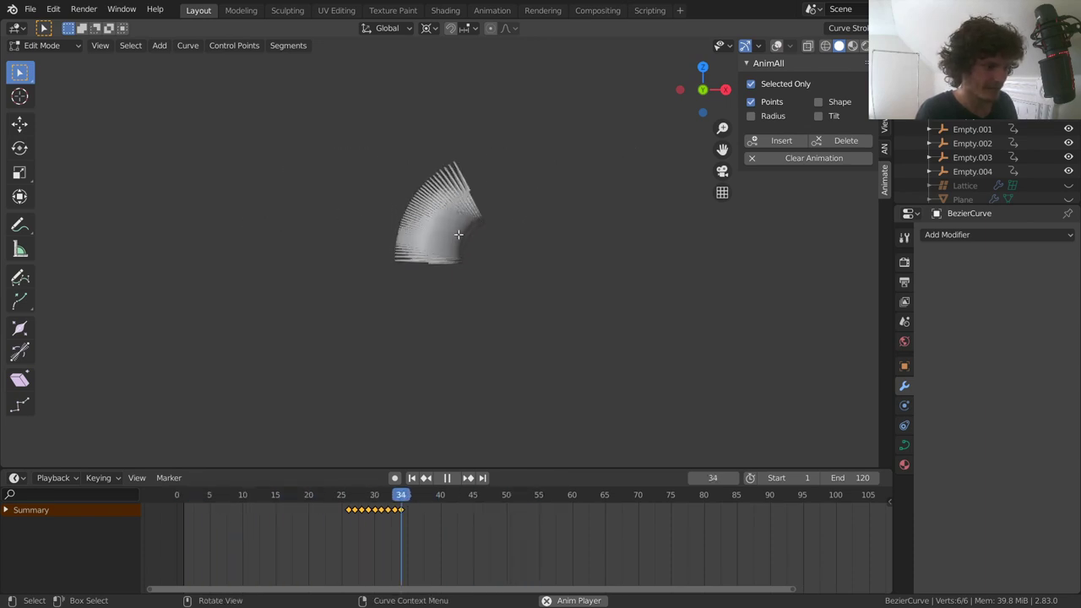
{"action": "key", "text": "shift+Left"}
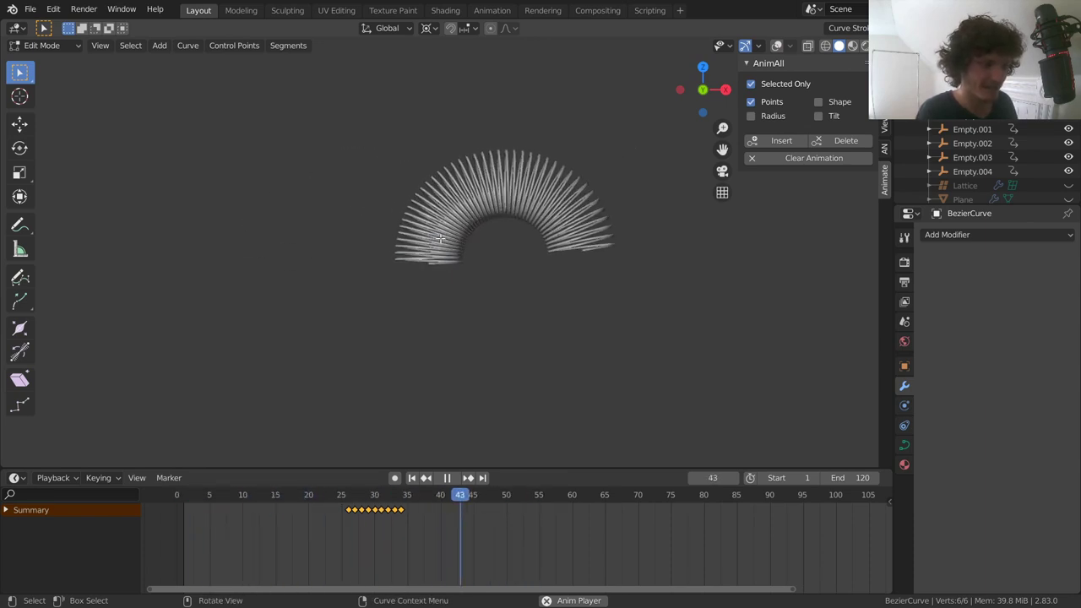
{"action": "key", "text": "shift+Left"}
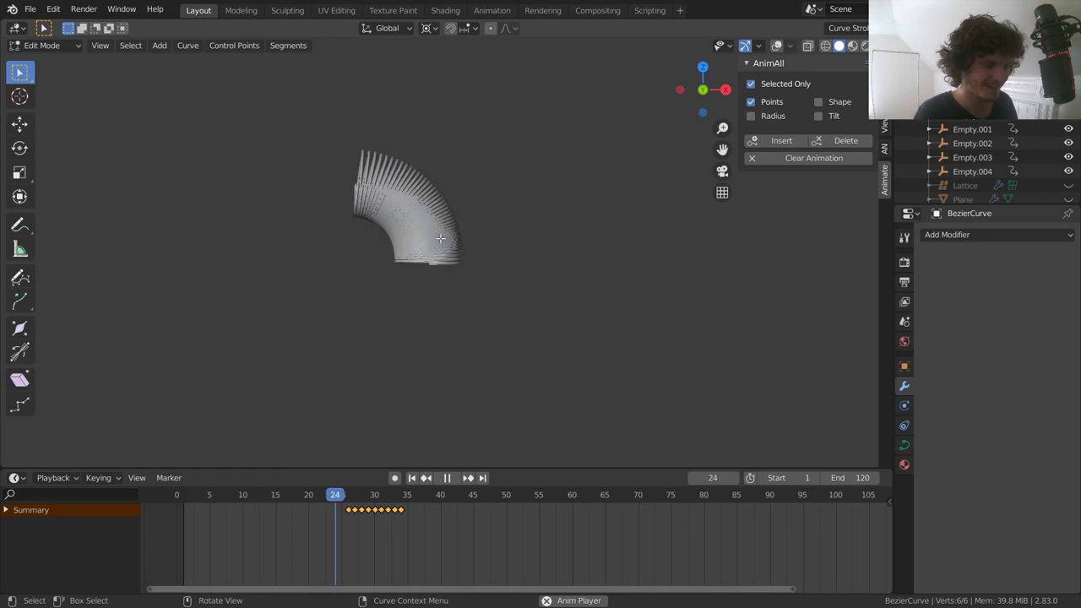
{"action": "key", "text": "space"}
{"action": "key", "text": "KP_1"}
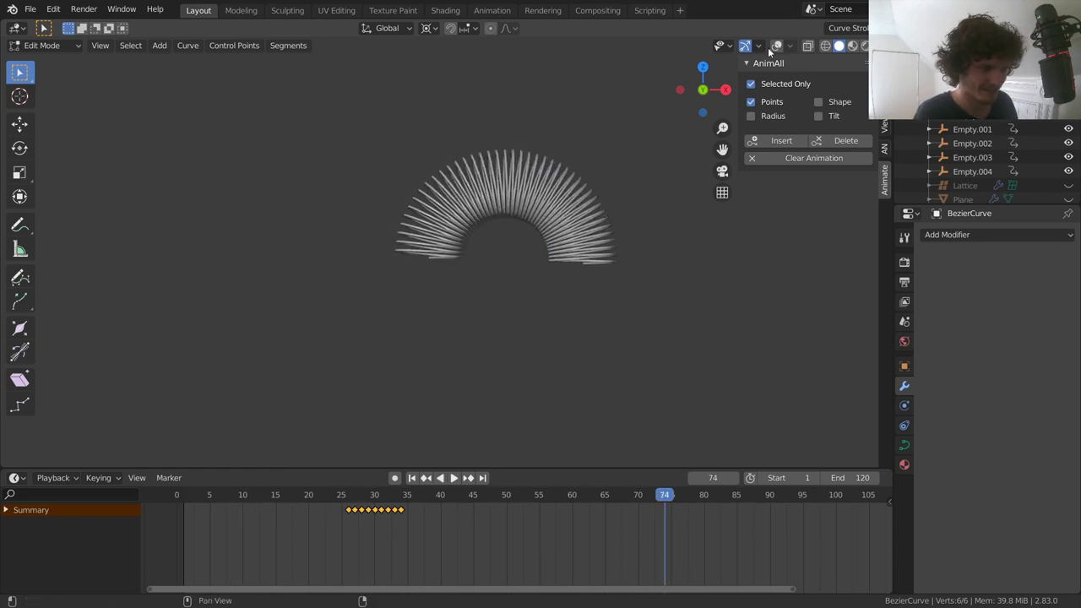
Step: Show the viewport overlays again and insert a Points keyframe for all curve points at frame 56
{"action": "scroll", "coordinate": [535, 348], "scroll_direction": "up", "scroll_amount": 1}
{"action": "left_click_drag", "start_coordinate": [488, 497], "coordinate": [599, 501]}
{"action": "scroll", "coordinate": [564, 232], "scroll_direction": "up", "scroll_amount": 2}
{"action": "left_click", "coordinate": [784, 142]}
Step: At frame 64, snap the 3D cursor to the base point, mirror the opposite end point with X scale -1, and insert a Points keyframe
{"action": "middle_click_drag", "start_coordinate": [549, 355], "coordinate": [493, 331], "text": "shift"}
{"action": "key", "text": "shift+s"}
{"action": "left_click", "coordinate": [543, 425]}
{"action": "left_click_drag", "start_coordinate": [282, 305], "coordinate": [157, 227]}
{"action": "type", "text": "sx-1"}
{"action": "key", "text": "Return"}
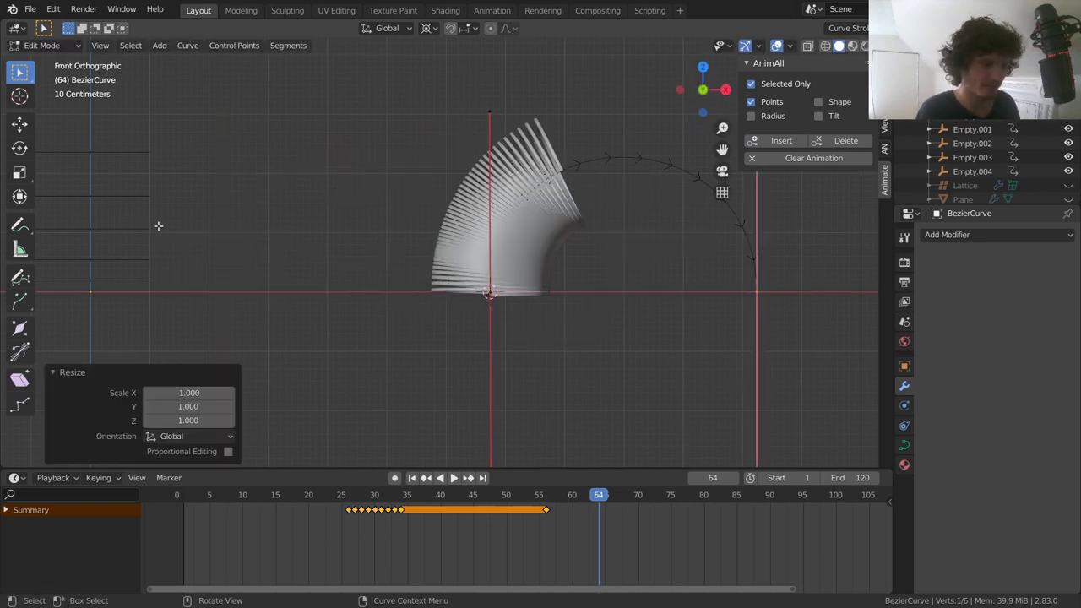
{"action": "left_click", "coordinate": [781, 140]}
Step: Scrub and play the animation from about frame 42 to frame 90, examining how the slinky flips and lands
{"action": "left_click", "coordinate": [514, 497]}
{"action": "key", "text": "space"}
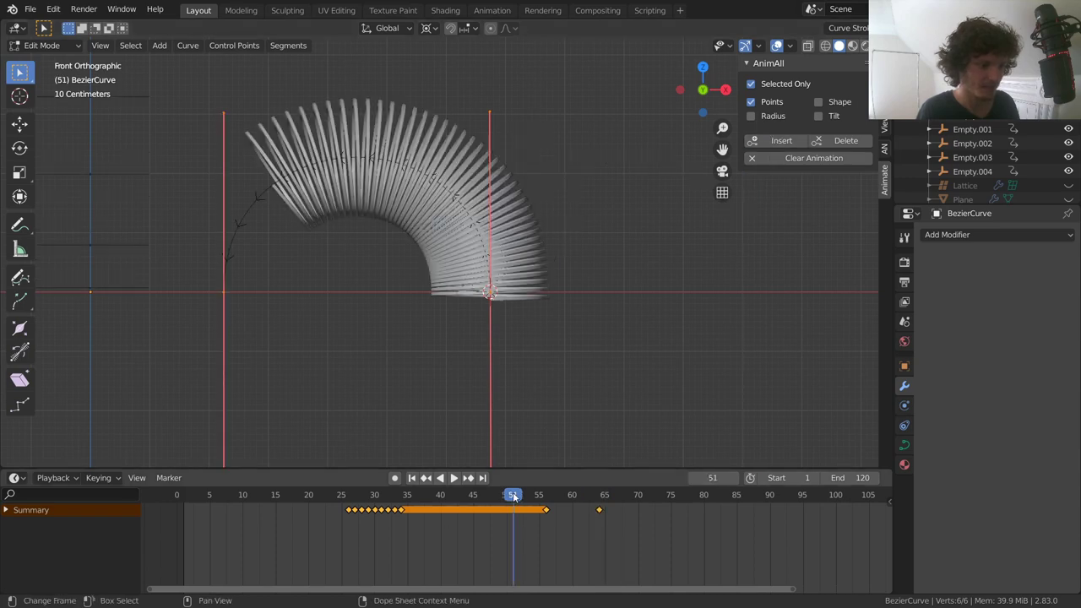
{"action": "left_click_drag", "start_coordinate": [536, 497], "coordinate": [452, 501]}
{"action": "key", "text": "space"}
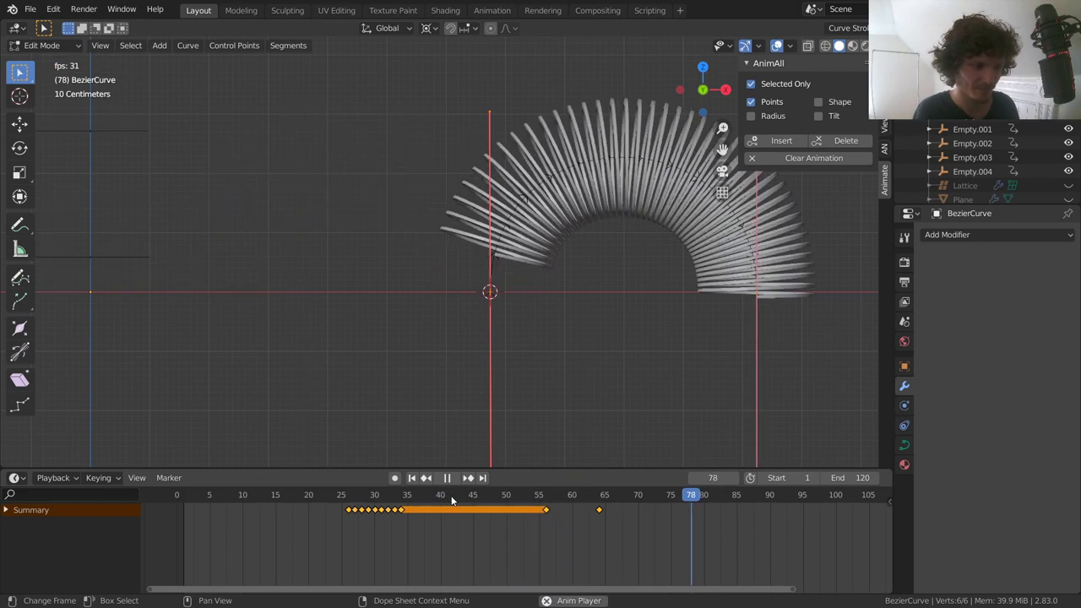
{"action": "key", "text": "space"}
{"action": "scroll", "coordinate": [605, 498], "scroll_direction": "right", "scroll_amount": 5, "text": "ctrl"}
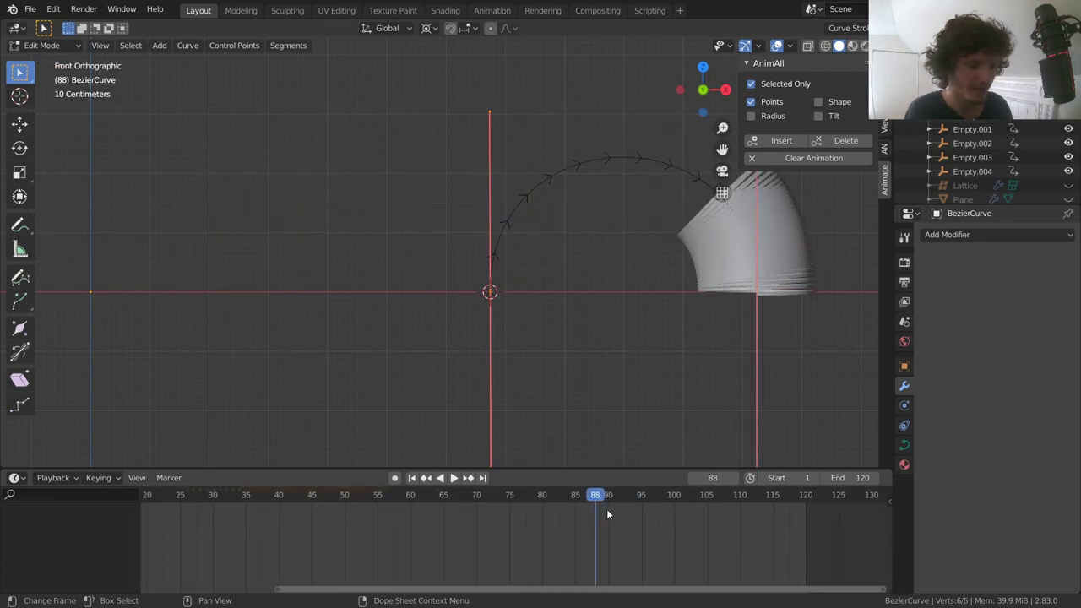
{"action": "scroll", "coordinate": [607, 513], "scroll_direction": "up", "scroll_amount": 2}
{"action": "left_click", "coordinate": [598, 498]}
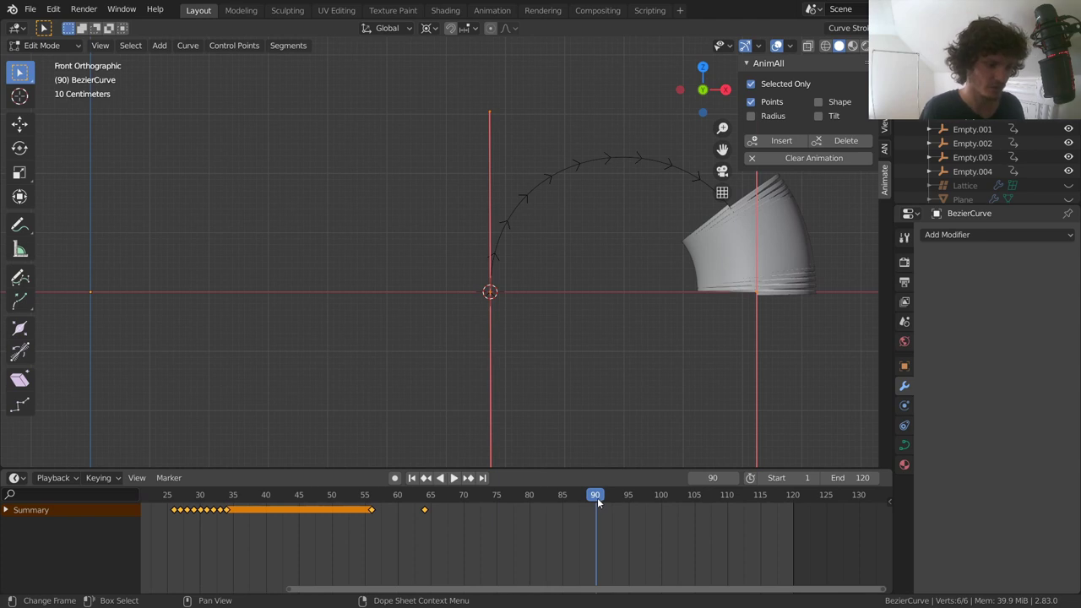
Step: Insert a Points keyframe for all curve points at frame 86
{"action": "key", "text": "Left"}
{"action": "key", "text": "Left"}
{"action": "key", "text": "Left"}
{"action": "key", "text": "Left"}
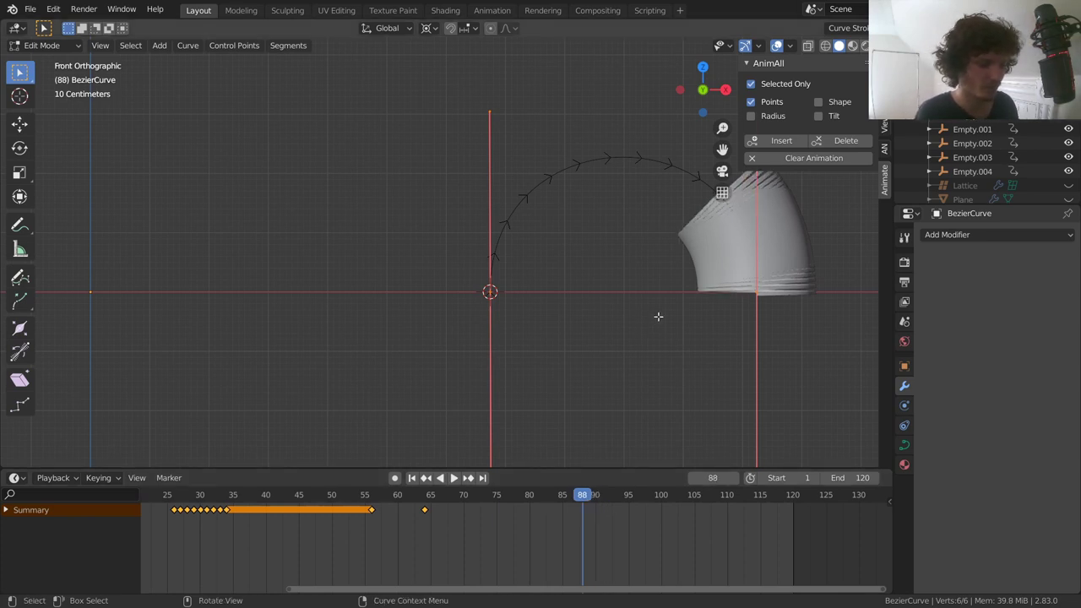
{"action": "scroll", "coordinate": [647, 253], "scroll_direction": "up", "scroll_amount": 1}
{"action": "middle_click_drag", "start_coordinate": [664, 253], "coordinate": [473, 300], "text": "shift"}
{"action": "left_click", "coordinate": [774, 142]}
Step: At frame 94, snap the 3D cursor to the base point, mirror the opposite end point with X scale -1, and keyframe all points
{"action": "key", "text": "space"}
{"action": "key", "text": "space"}
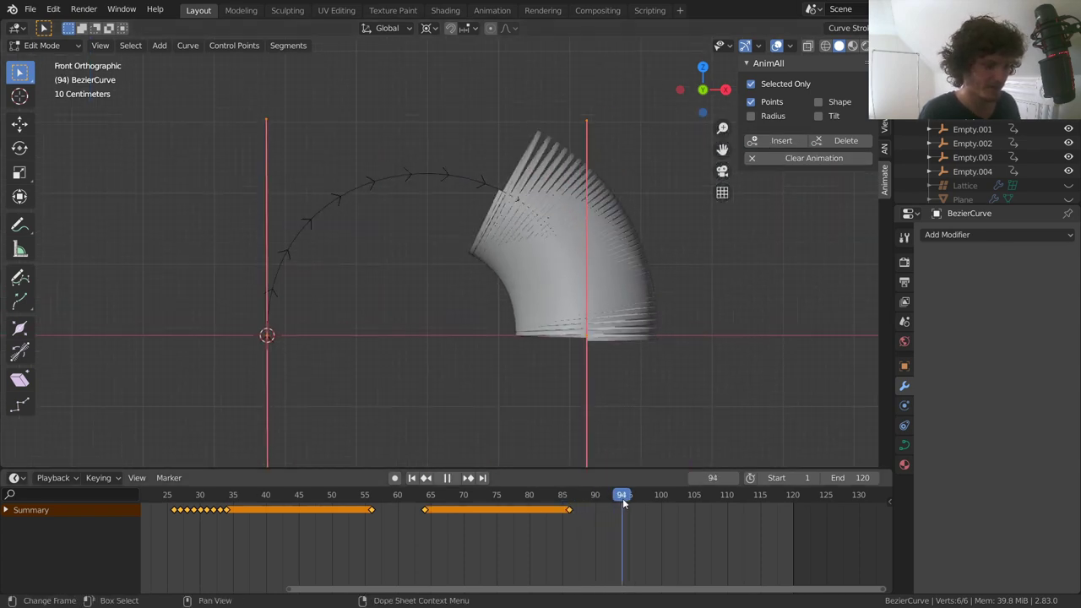
{"action": "key", "text": "shift+s"}
{"action": "left_click", "coordinate": [550, 375]}
{"action": "key", "text": "s"}
{"action": "key", "text": "x"}
{"action": "key", "text": "minus"}
{"action": "key", "text": "1"}
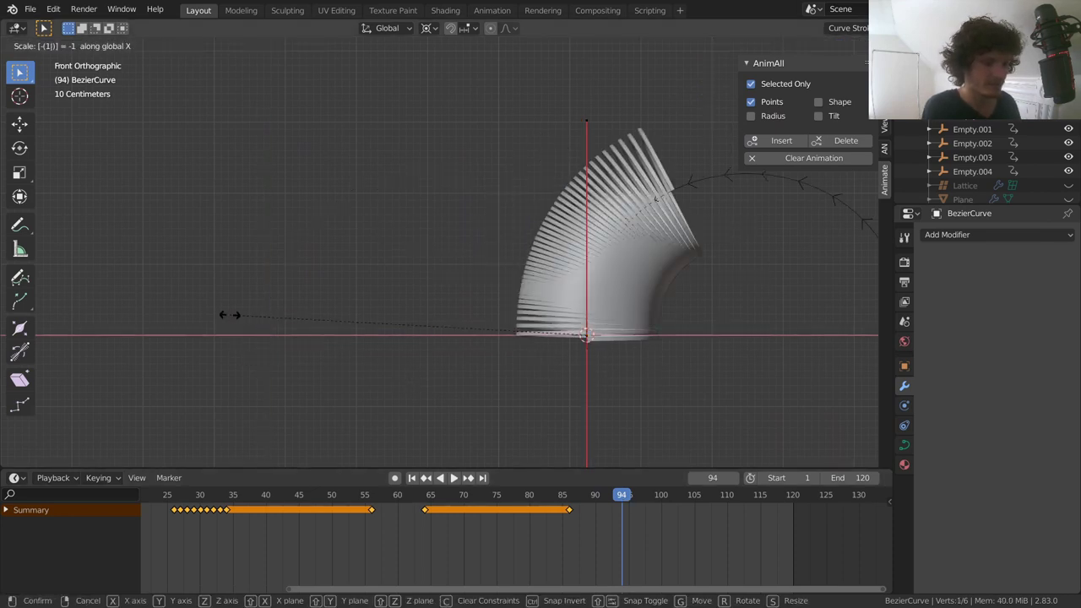
{"action": "key", "text": "Return"}
{"action": "middle_click_drag", "start_coordinate": [582, 319], "coordinate": [462, 328], "text": "shift"}
{"action": "key", "text": "a"}
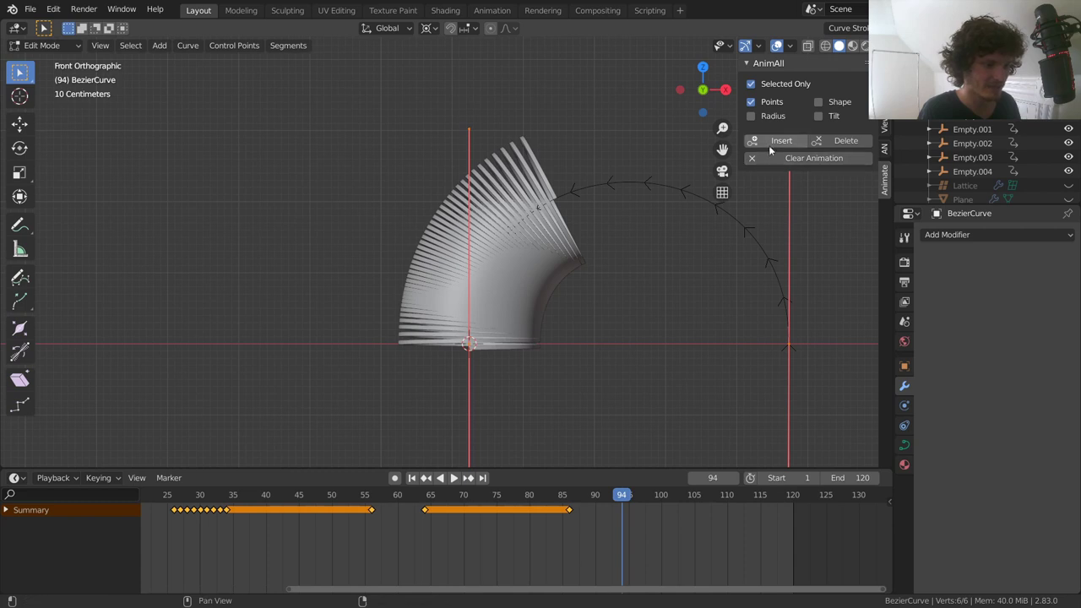
Step: At frame 90, raise all curve points about 2.62 m along Z to ground the slinky's base, and insert a Points keyframe
{"action": "left_click_drag", "start_coordinate": [605, 498], "coordinate": [595, 498]}
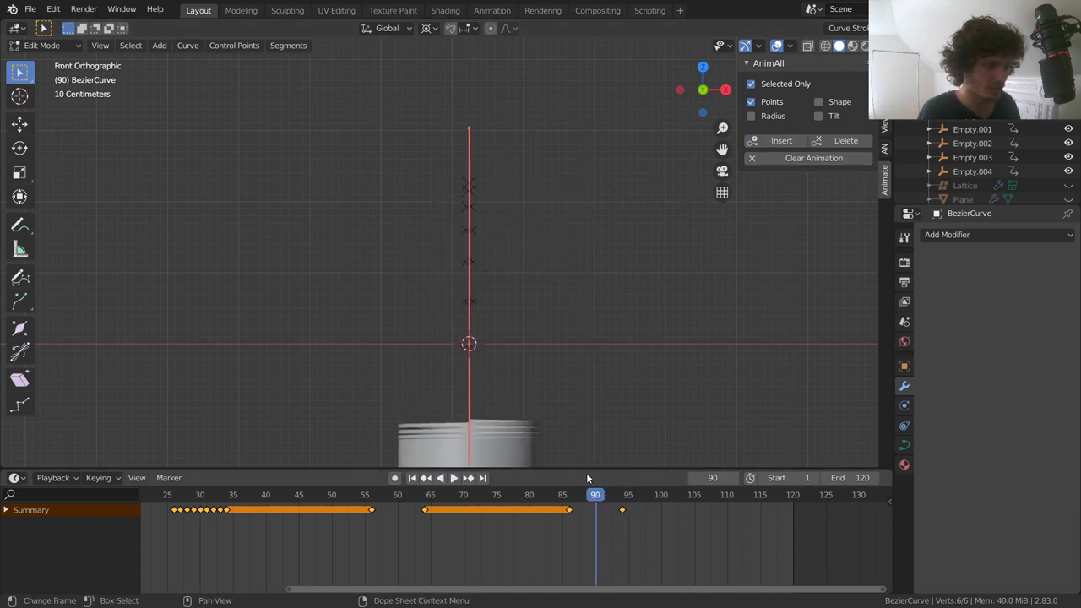
{"action": "middle_click_drag", "start_coordinate": [461, 221], "coordinate": [477, 289], "text": "shift"}
{"action": "key", "text": "g"}
{"action": "key", "text": "z"}
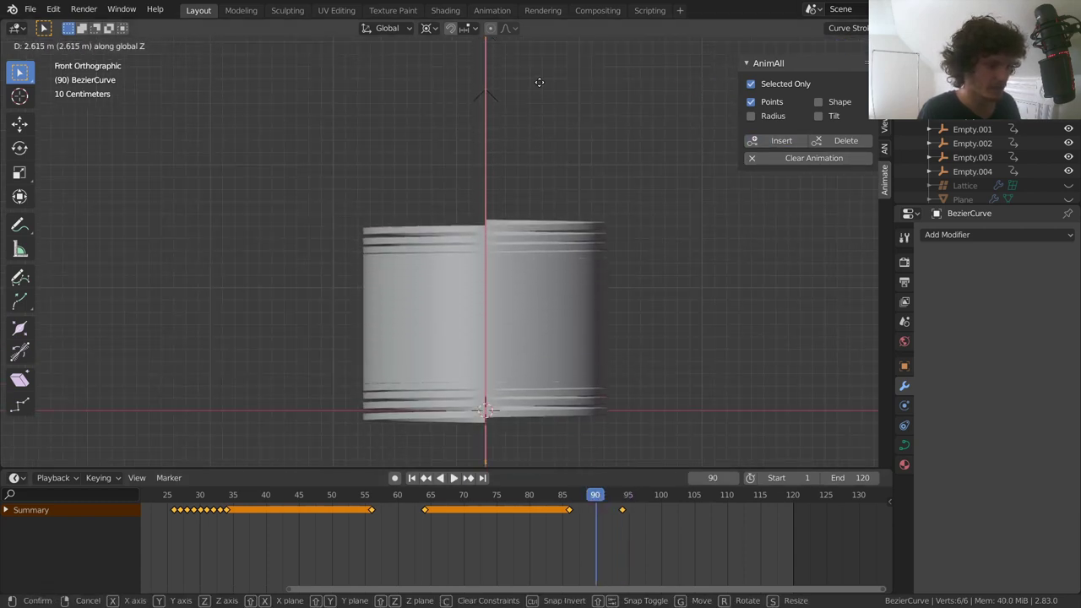
{"action": "left_click", "coordinate": [536, 88]}
{"action": "scroll", "coordinate": [530, 210], "scroll_direction": "up", "scroll_amount": 4}
{"action": "scroll", "coordinate": [530, 210], "scroll_direction": "up", "scroll_amount": 3}
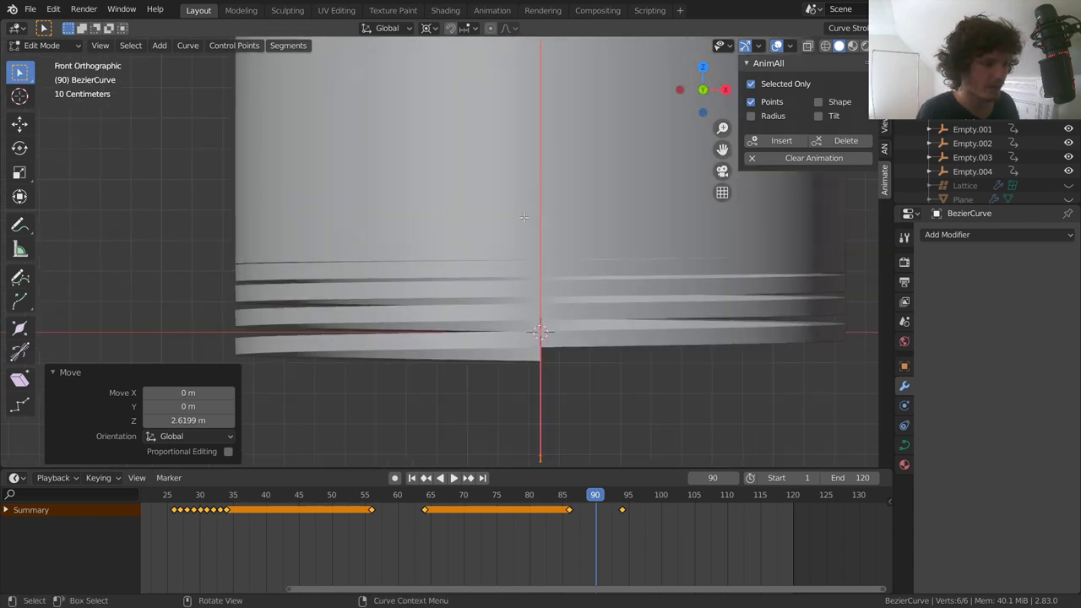
{"action": "key", "text": "g"}
{"action": "key", "text": "z"}
{"action": "left_click", "coordinate": [573, 274]}
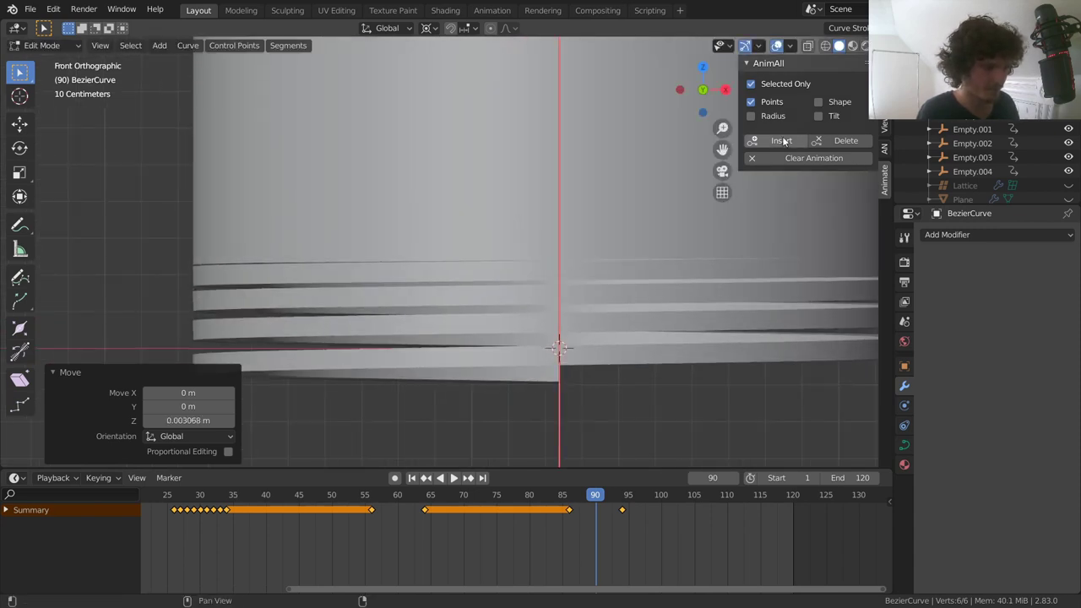
{"action": "left_click", "coordinate": [781, 140]}
Step: At frame 88, lower all curve points about 0.26 m along Z to ground the slinky's base, and insert a Points keyframe
{"action": "key", "text": "Left"}
{"action": "key", "text": "Left"}
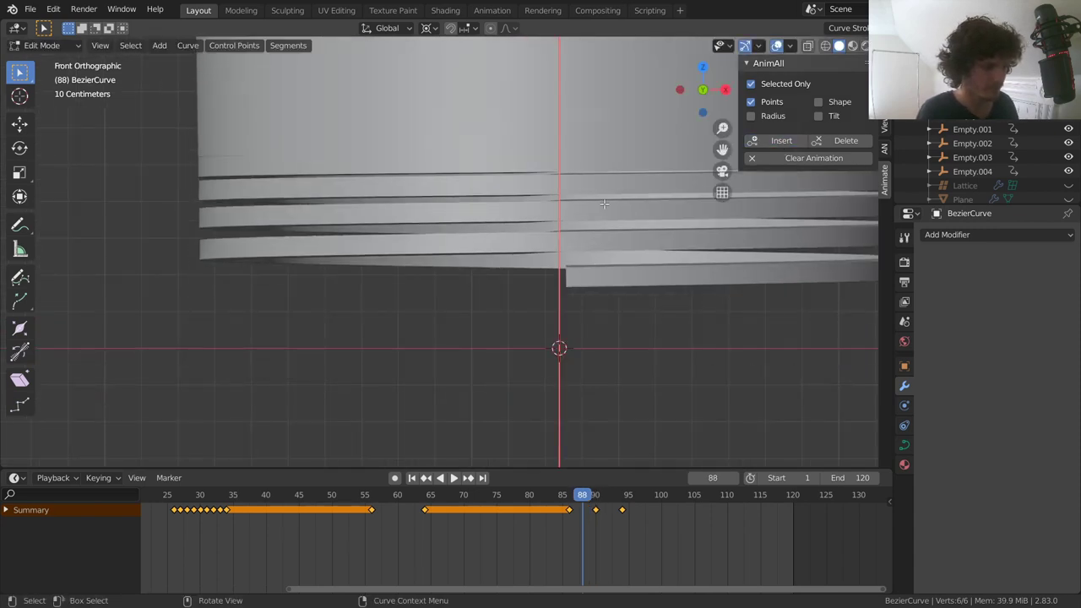
{"action": "key", "text": "g"}
{"action": "key", "text": "z"}
{"action": "left_click", "coordinate": [606, 301]}
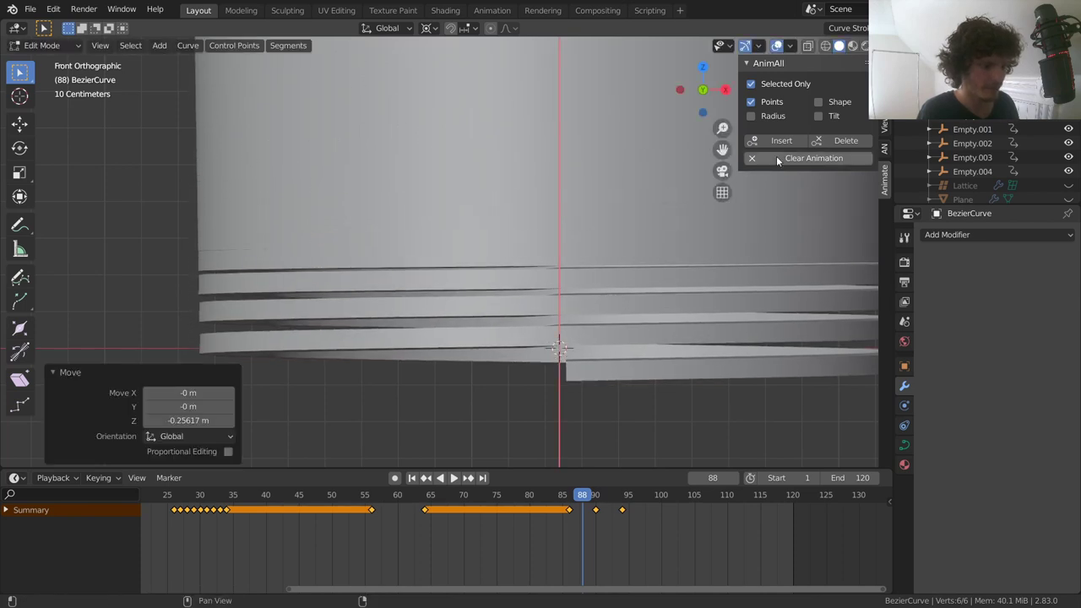
{"action": "left_click", "coordinate": [782, 141]}
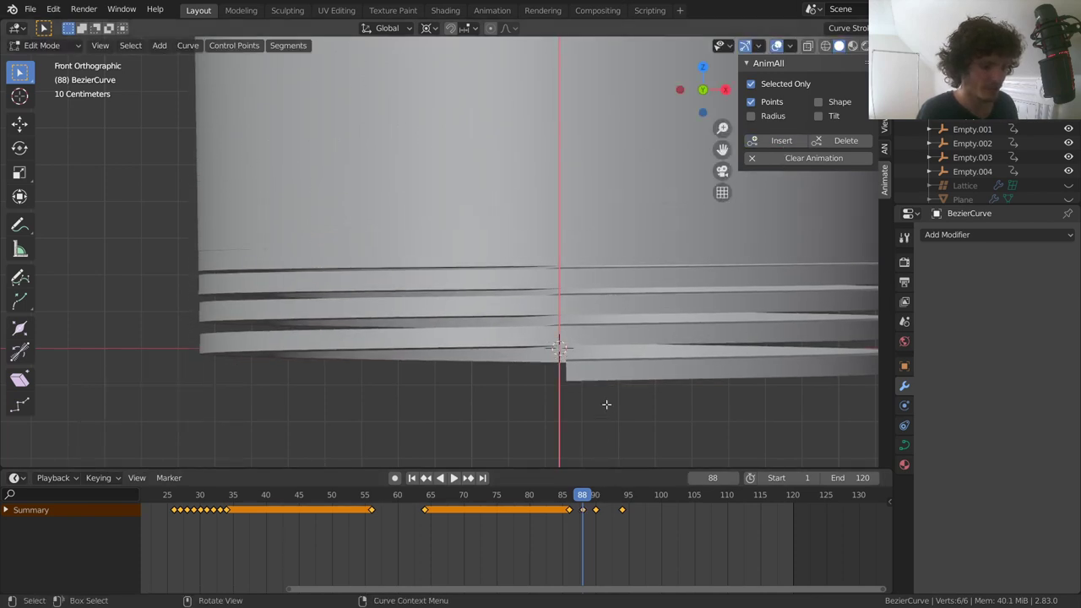
Step: At frame 87, nudge all curve points up about 0.006 m along Z and insert a Points keyframe
{"action": "key", "text": "Left"}
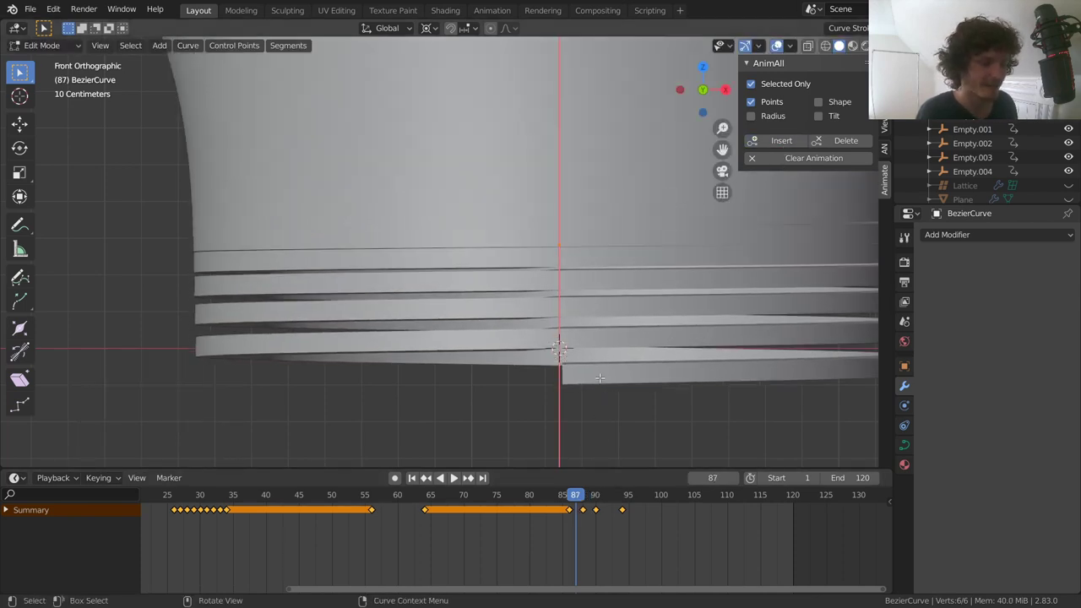
{"action": "key", "text": "g"}
{"action": "key", "text": "z"}
{"action": "left_click", "coordinate": [616, 325]}
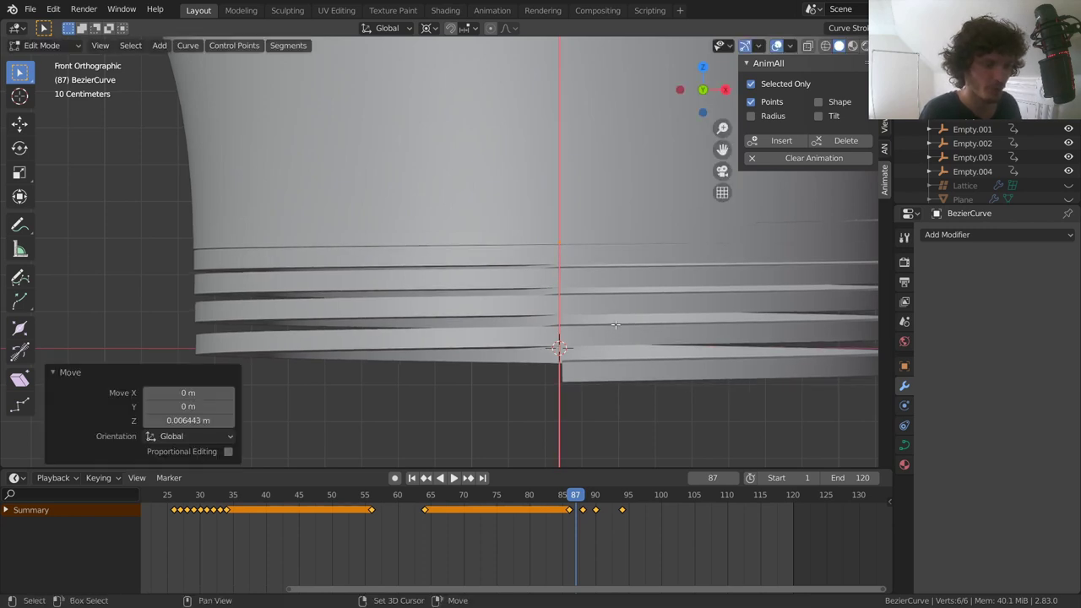
{"action": "left_click", "coordinate": [797, 143]}
Step: At frame 89, lower all curve points along Z until the slinky's base meets the ground line, and insert a Points keyframe
{"action": "key", "text": "Right"}
{"action": "key", "text": "Right"}
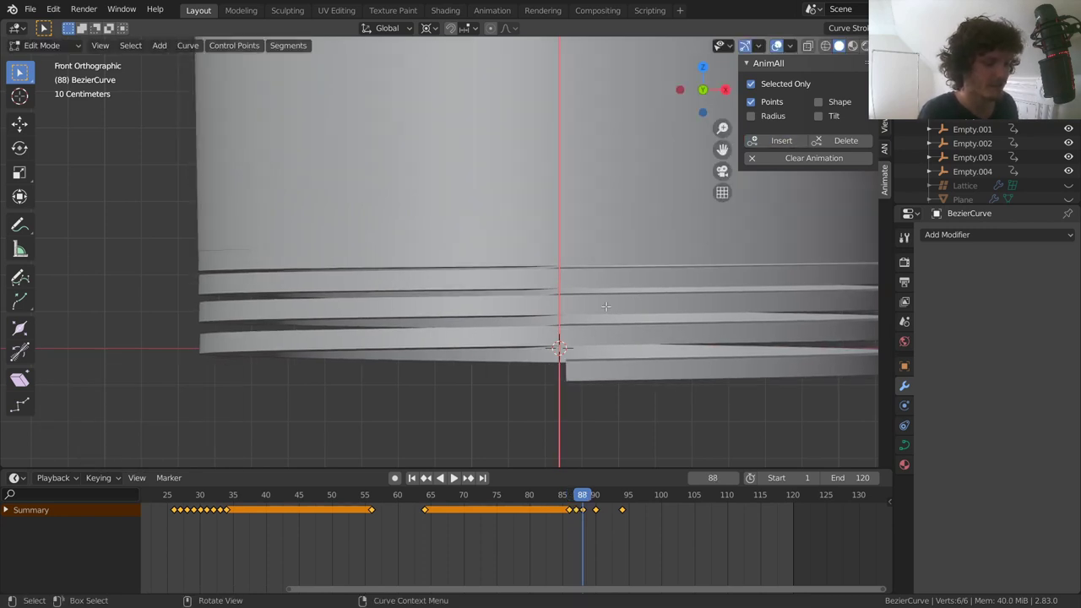
{"action": "key", "text": "g"}
{"action": "key", "text": "z"}
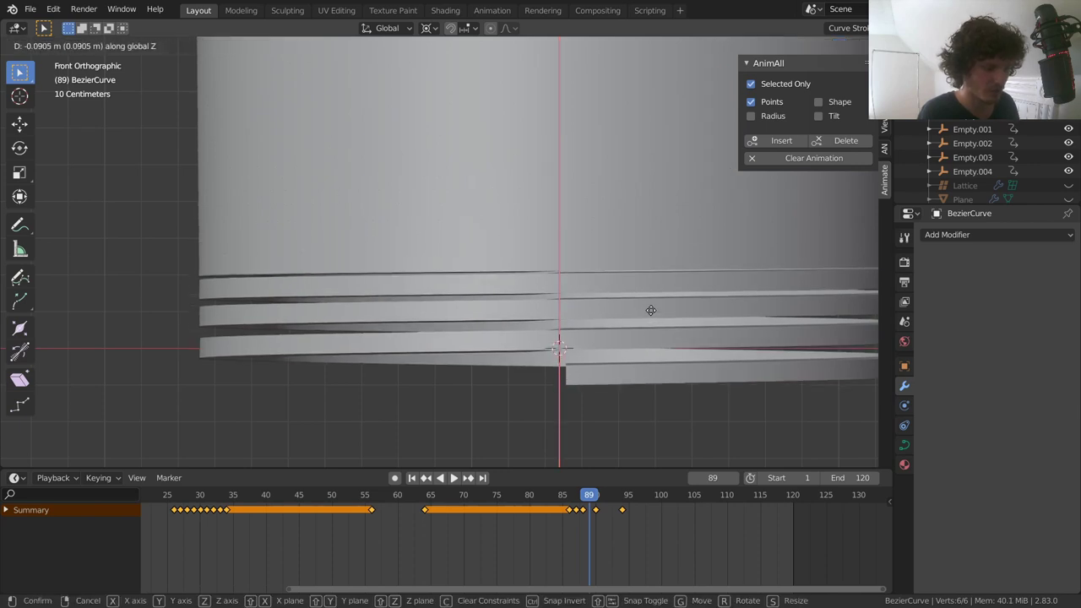
{"action": "left_click", "coordinate": [680, 254]}
{"action": "left_click", "coordinate": [777, 143]}
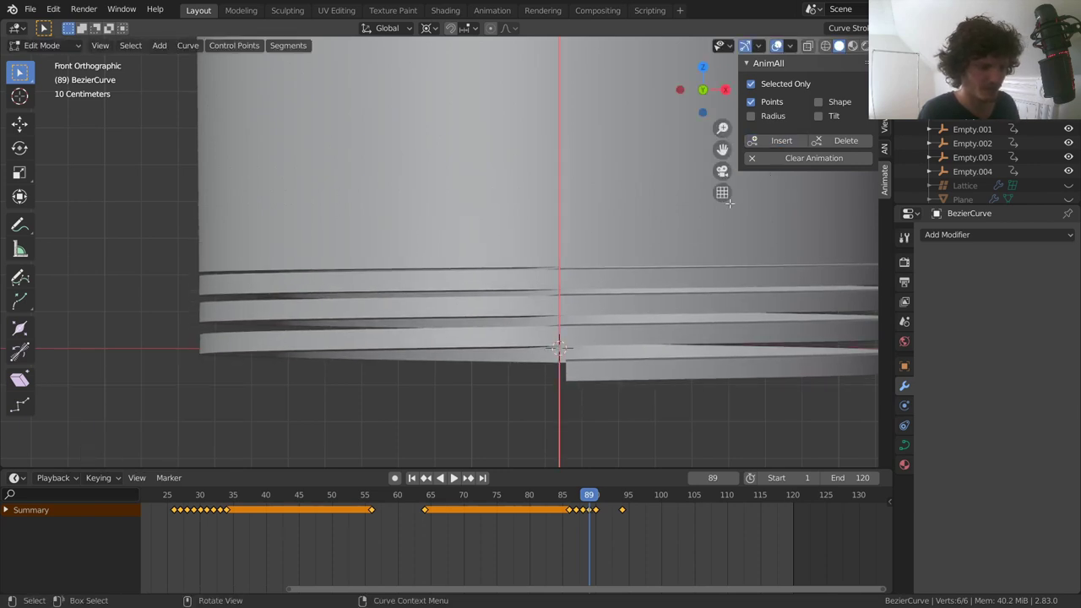
Step: At frame 91, lower all curve points about 0.2 m along Z to ground the slinky's base, and insert a Points keyframe
{"action": "key", "text": "Right"}
{"action": "key", "text": "Right"}
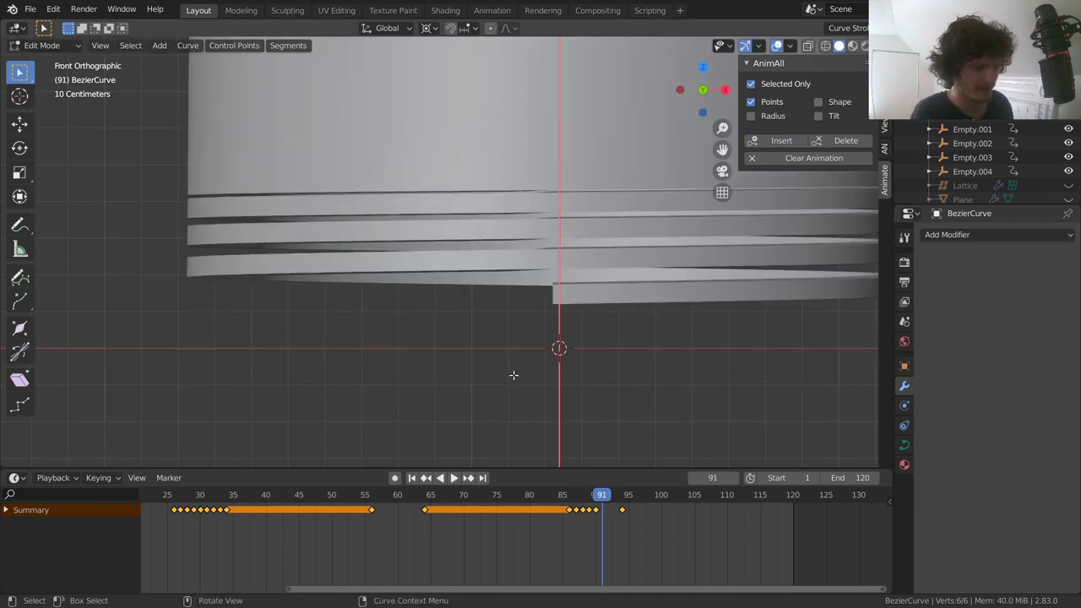
{"action": "key", "text": "g"}
{"action": "key", "text": "z"}
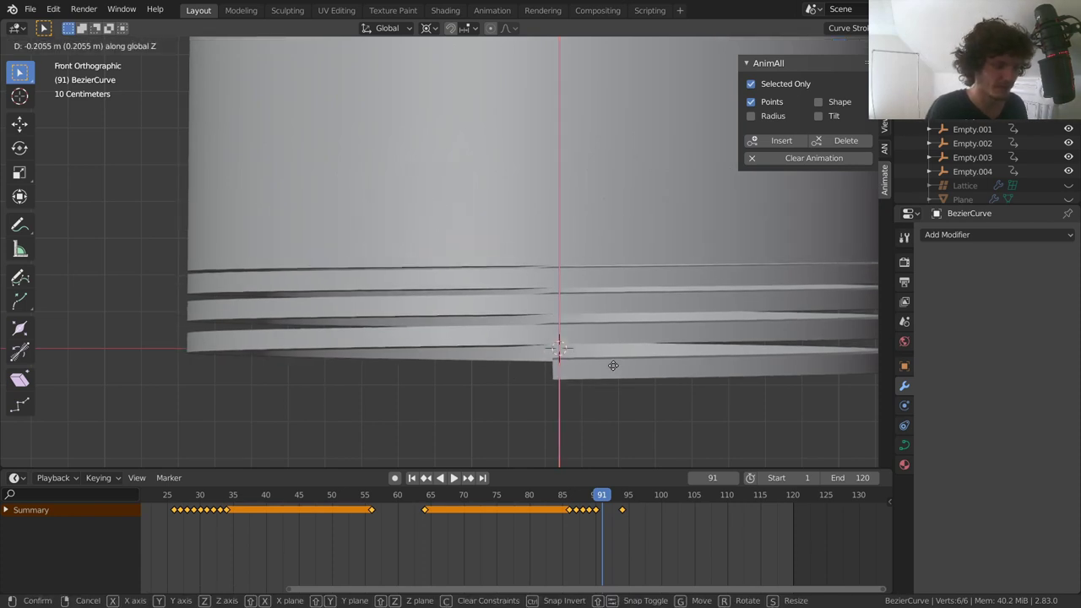
{"action": "left_click", "coordinate": [613, 367]}
{"action": "left_click", "coordinate": [798, 142]}
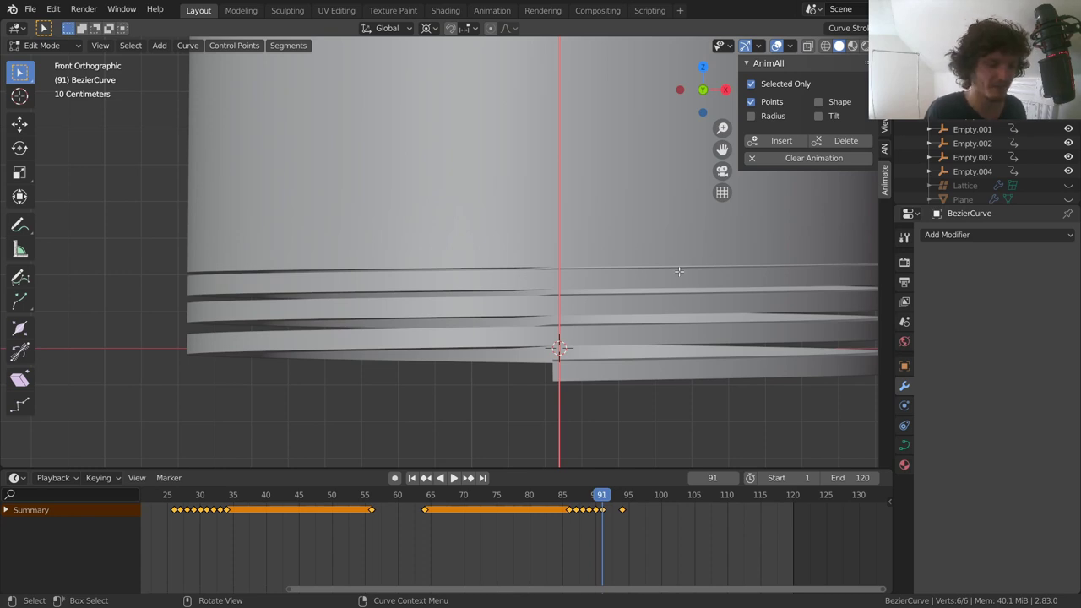
Step: At frame 92, adjust all curve points slightly along Z to keep the slinky's base grounded, and insert a Points keyframe
{"action": "key", "text": "Right"}
{"action": "key", "text": "g"}
{"action": "key", "text": "z"}
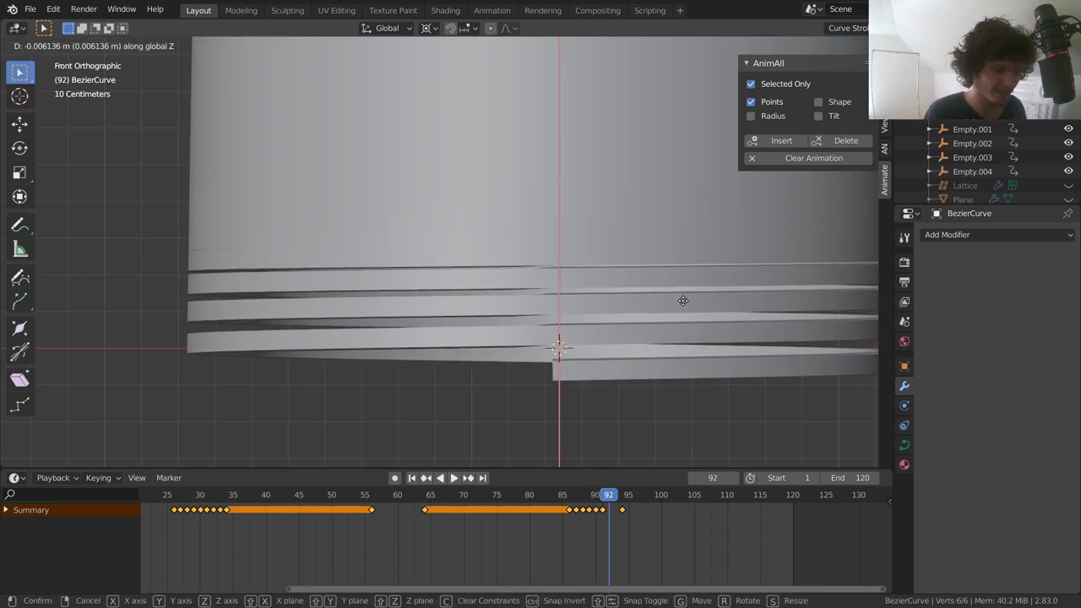
{"action": "left_click", "coordinate": [717, 252]}
{"action": "left_click", "coordinate": [794, 141]}
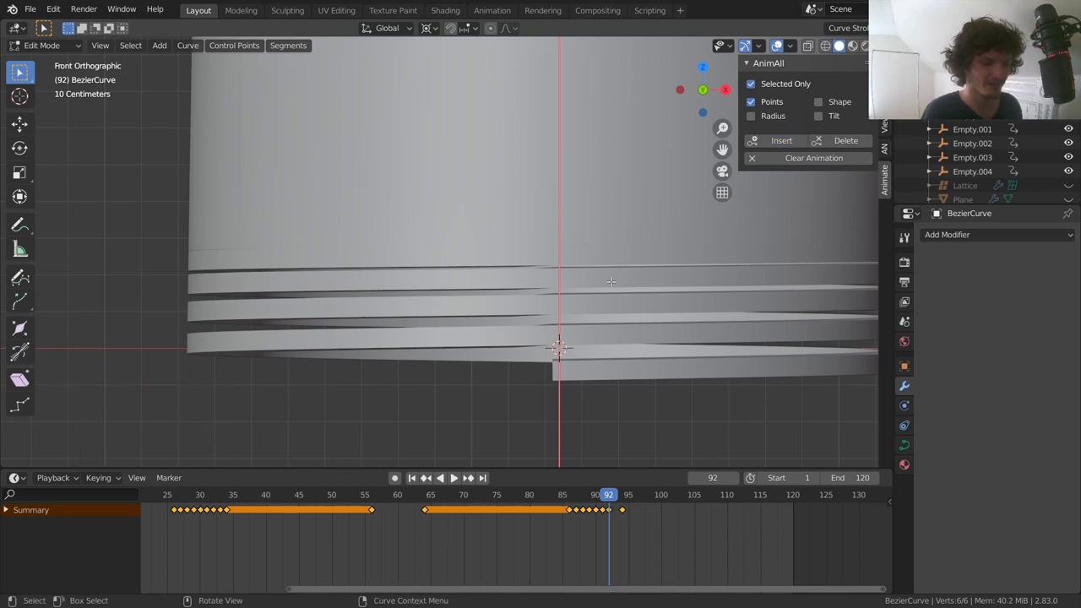
Step: At frame 93, lower all curve points about 0.01 m along Z and insert a Points keyframe
{"action": "key", "text": "Right"}
{"action": "key", "text": "g"}
{"action": "key", "text": "z"}
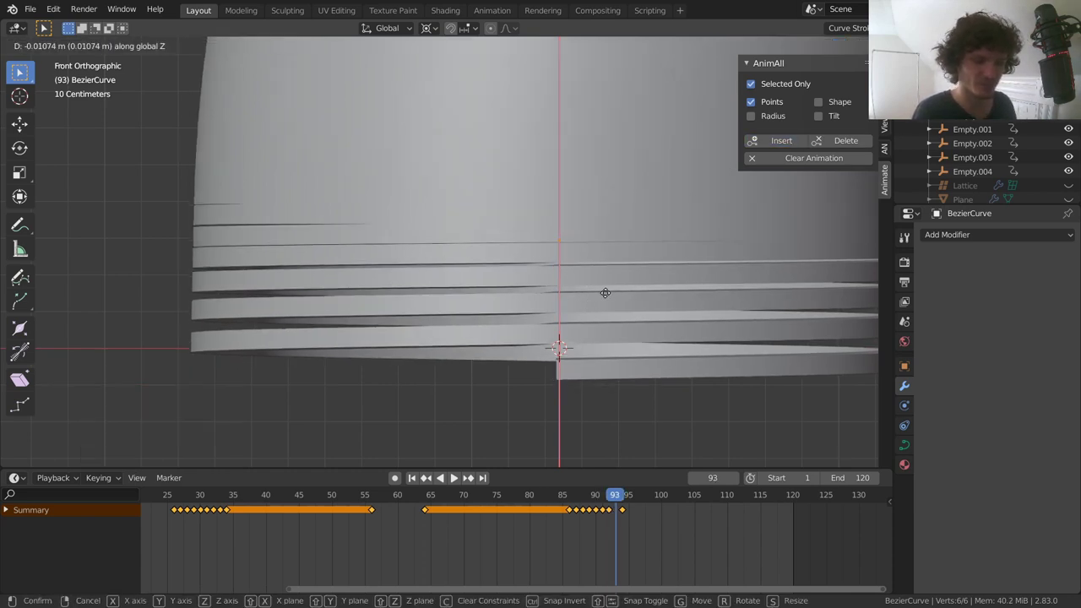
{"action": "left_click", "coordinate": [606, 294]}
{"action": "left_click", "coordinate": [770, 144]}
Step: Play and scrub the animation with the viewport overlays temporarily hidden, examining the slinky's walk and its grounding at each flip
{"action": "scroll", "coordinate": [507, 253], "scroll_direction": "down", "scroll_amount": 8}
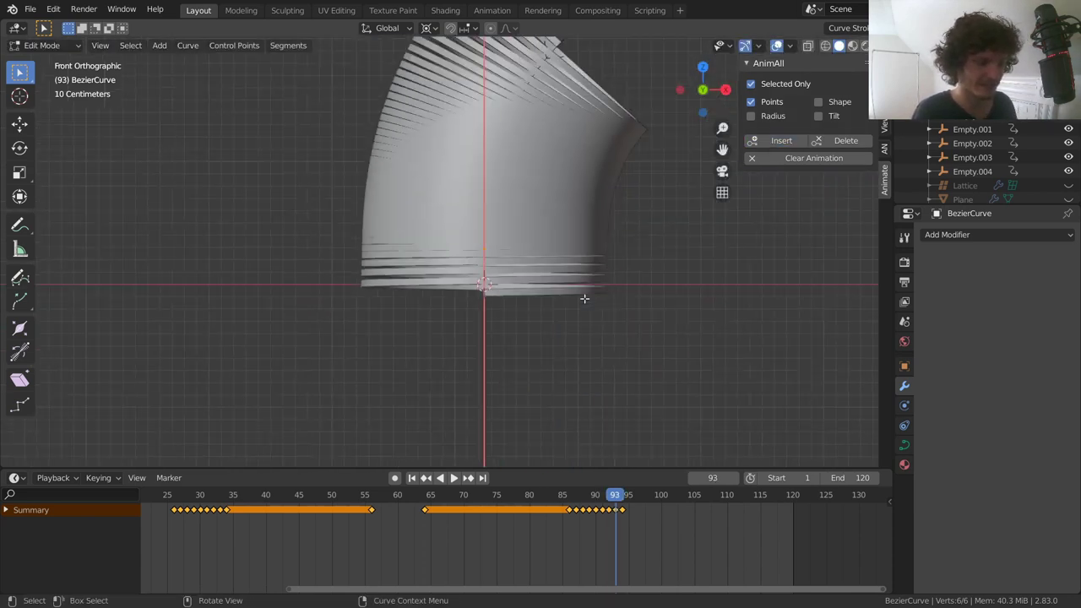
{"action": "left_click", "coordinate": [457, 497]}
{"action": "key", "text": "space"}
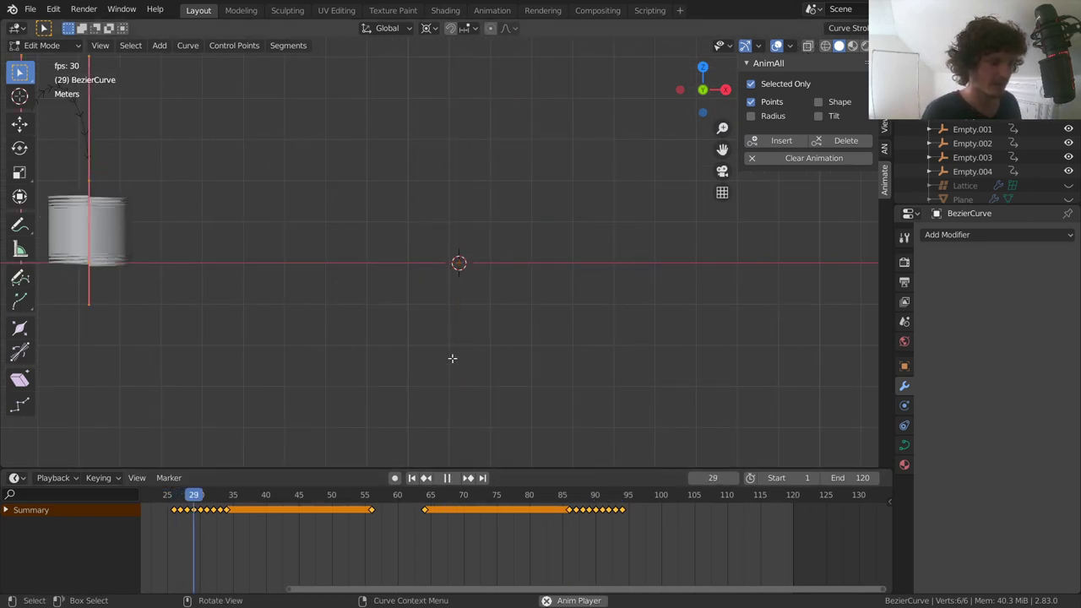
{"action": "left_click", "coordinate": [777, 46]}
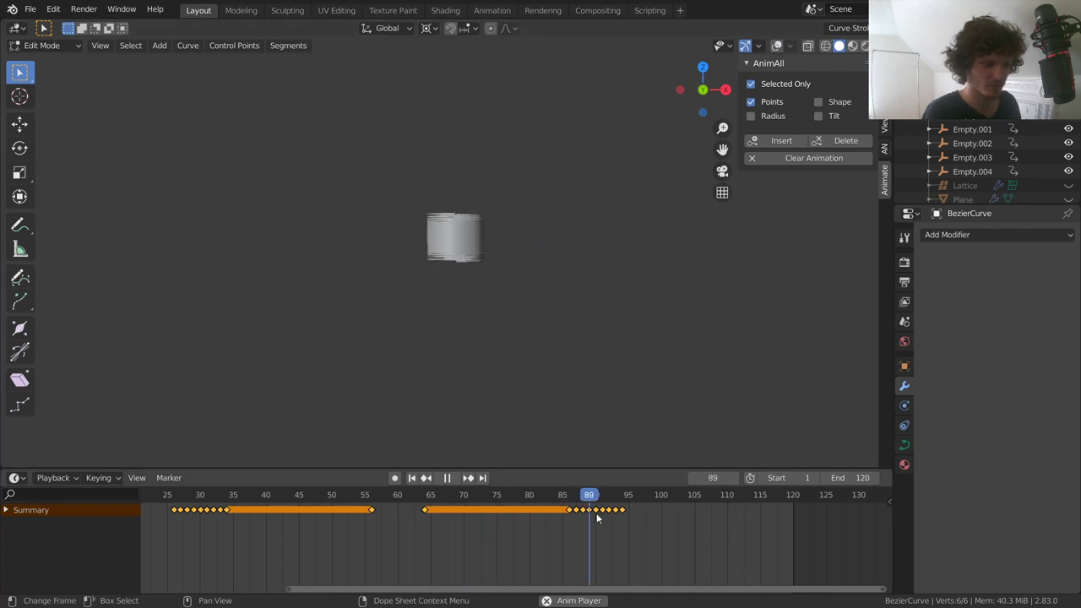
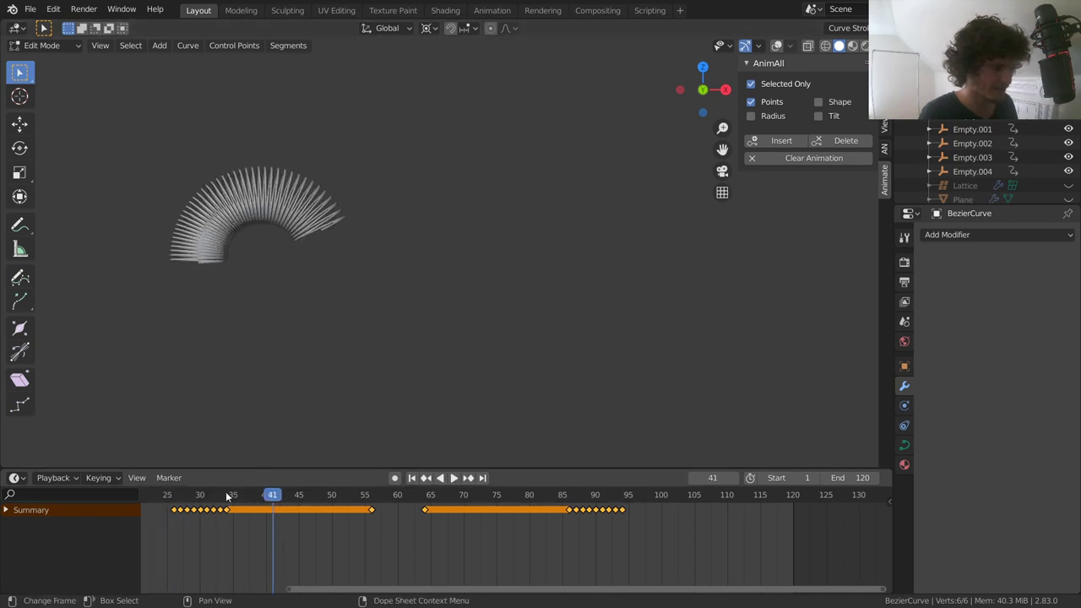
{"action": "left_click", "coordinate": [187, 505]}
{"action": "left_click_drag", "start_coordinate": [214, 504], "coordinate": [295, 499]}
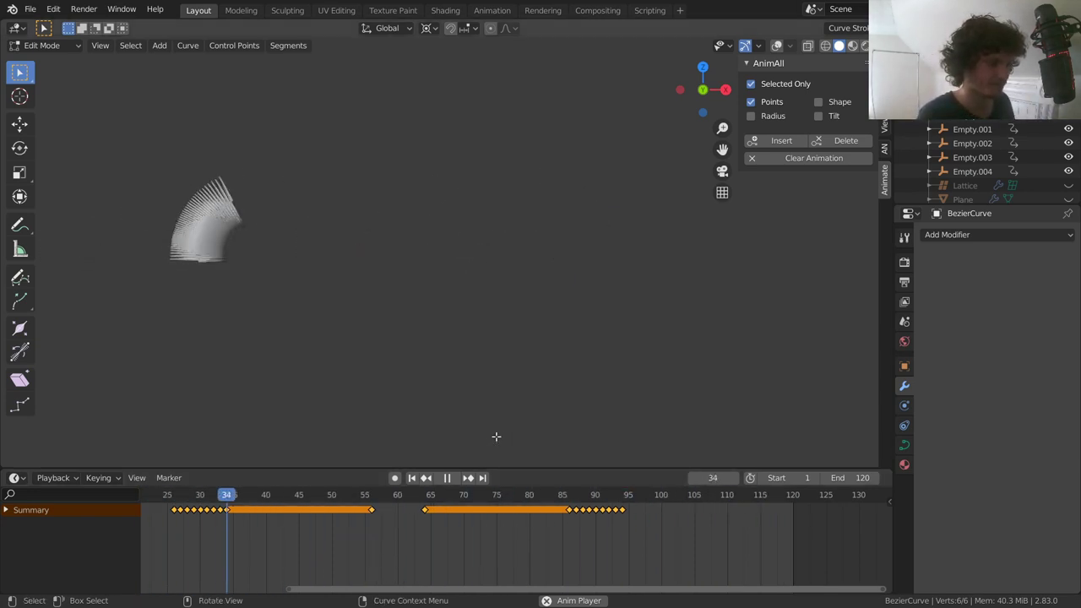
{"action": "key", "text": "space"}
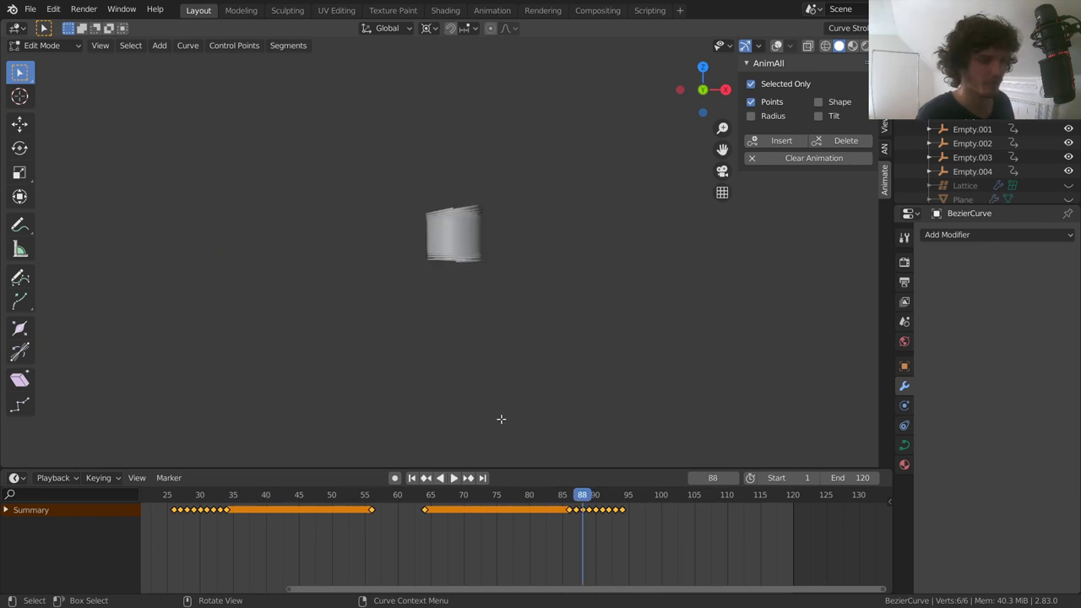
{"action": "left_click", "coordinate": [777, 44]}
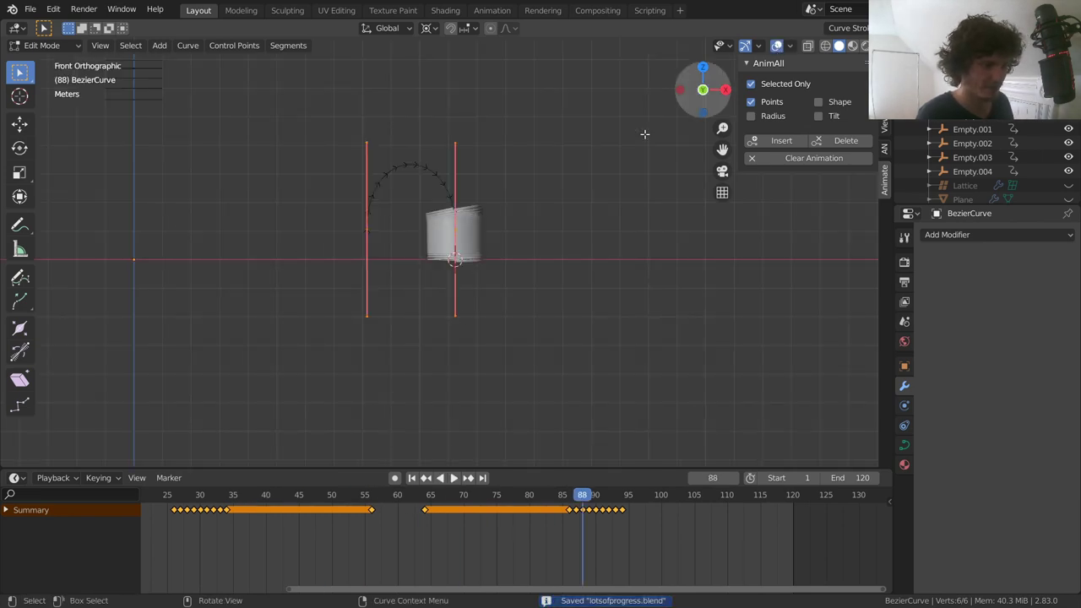
Step: Return to Object Mode and reveal all hidden scene objects, including the room geometry and lattice
{"action": "middle_click_drag", "start_coordinate": [528, 205], "coordinate": [577, 232]}
{"action": "key", "text": "Tab"}
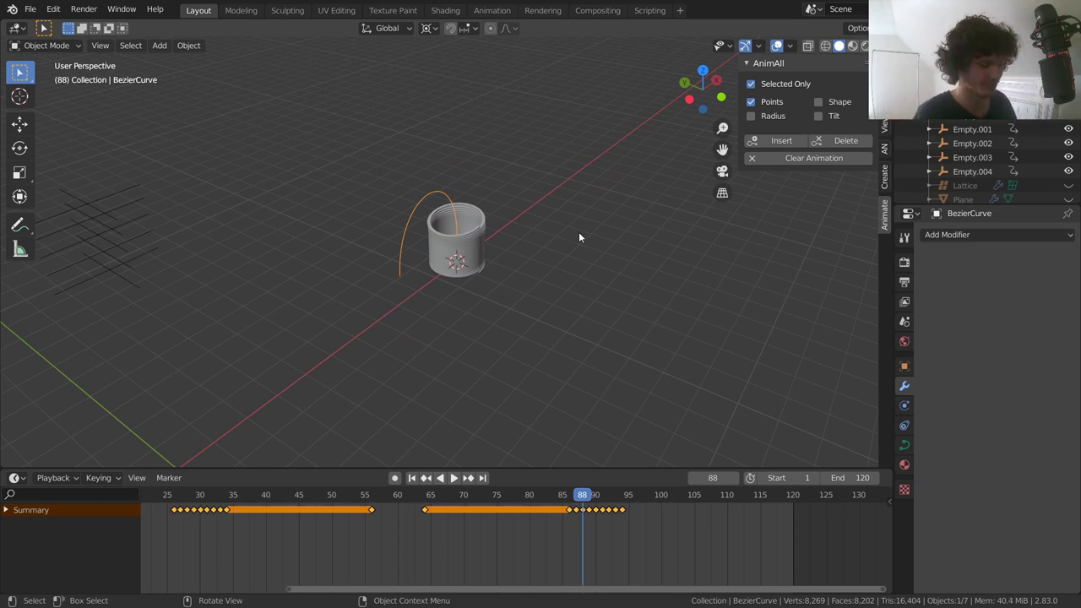
{"action": "key", "text": "alt+h"}
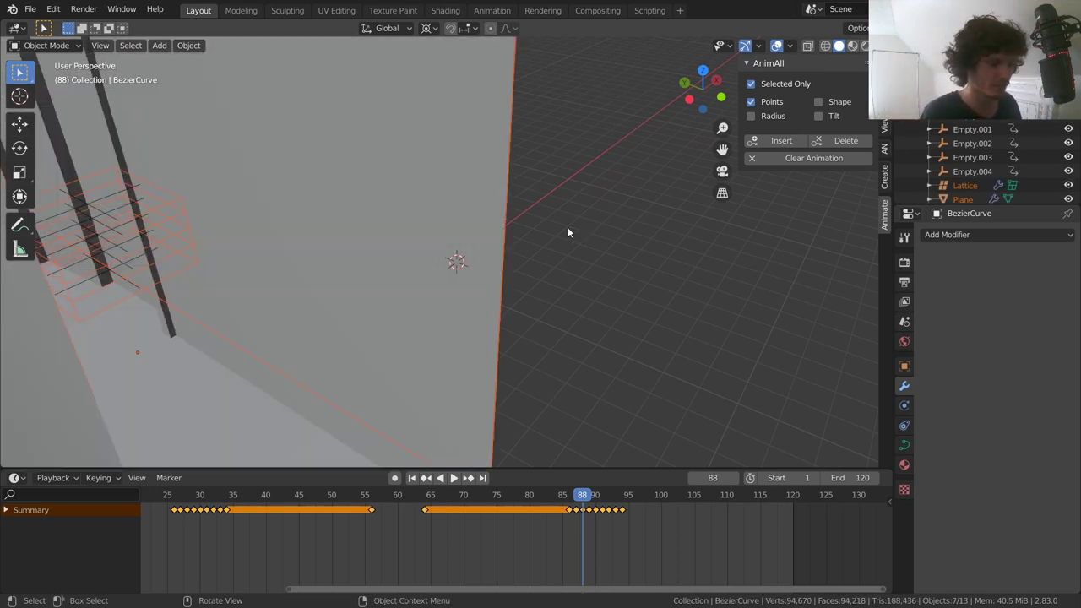
{"action": "scroll", "coordinate": [567, 229], "scroll_direction": "down", "scroll_amount": 3}
{"action": "middle_click_drag", "start_coordinate": [565, 232], "coordinate": [498, 260]}
Step: Play the animation alongside the room geometry and set the viewport shading to Rendered
{"action": "key", "text": "space"}
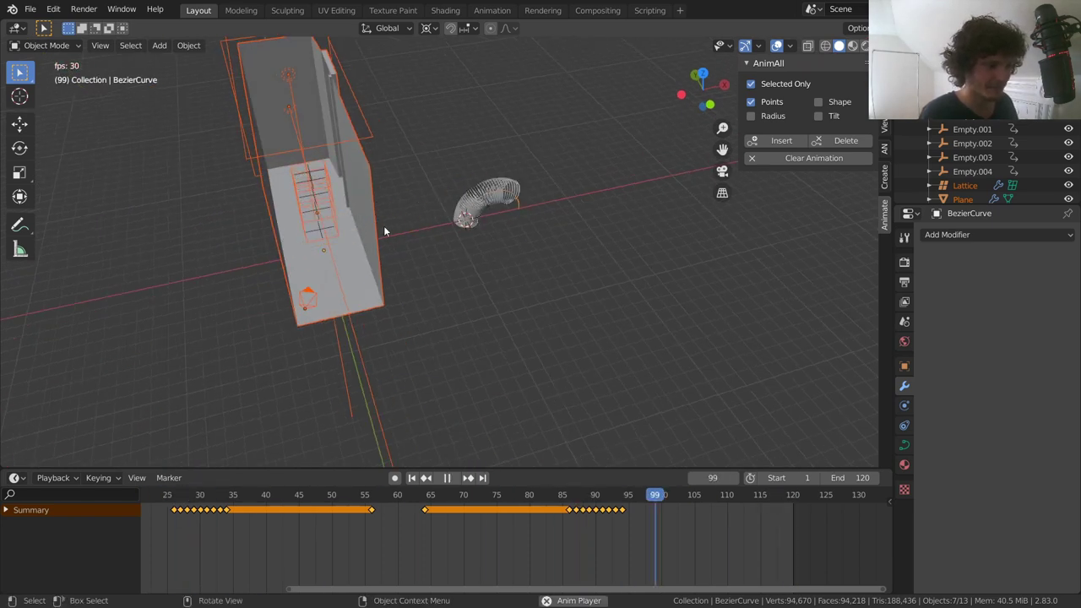
{"action": "left_click", "coordinate": [862, 46]}
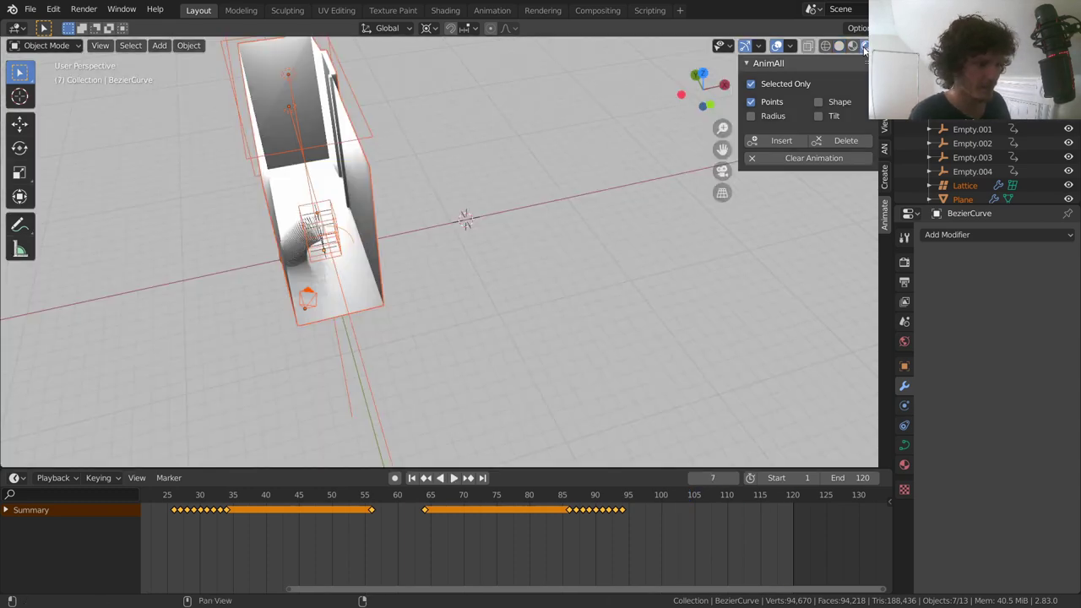
{"action": "scroll", "coordinate": [376, 275], "scroll_direction": "up", "scroll_amount": 5}
{"action": "middle_click_drag", "start_coordinate": [270, 251], "coordinate": [399, 249]}
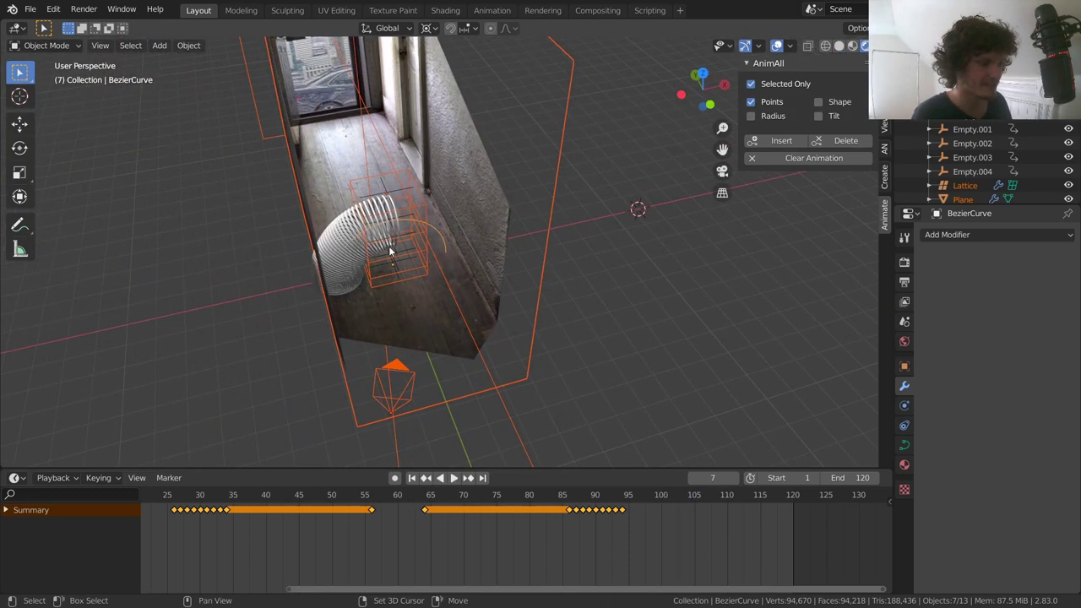
Step: Try to move the spiral object by itself in the hallway, and undo the move
{"action": "left_click", "coordinate": [372, 253]}
{"action": "key", "text": "g"}
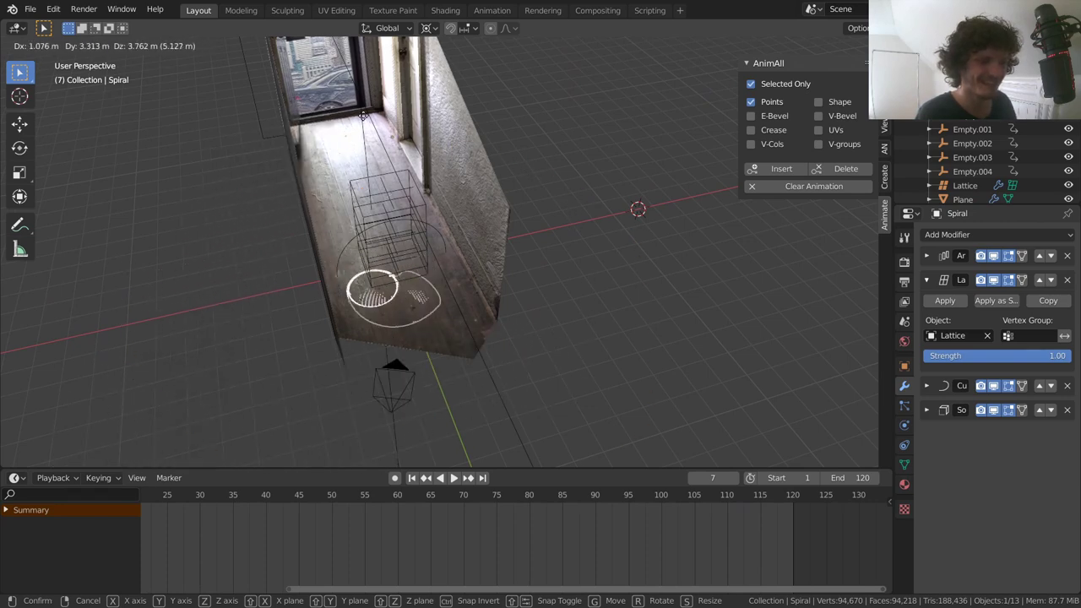
{"action": "left_click", "coordinate": [458, 118]}
{"action": "key", "text": "ctrl+z"}
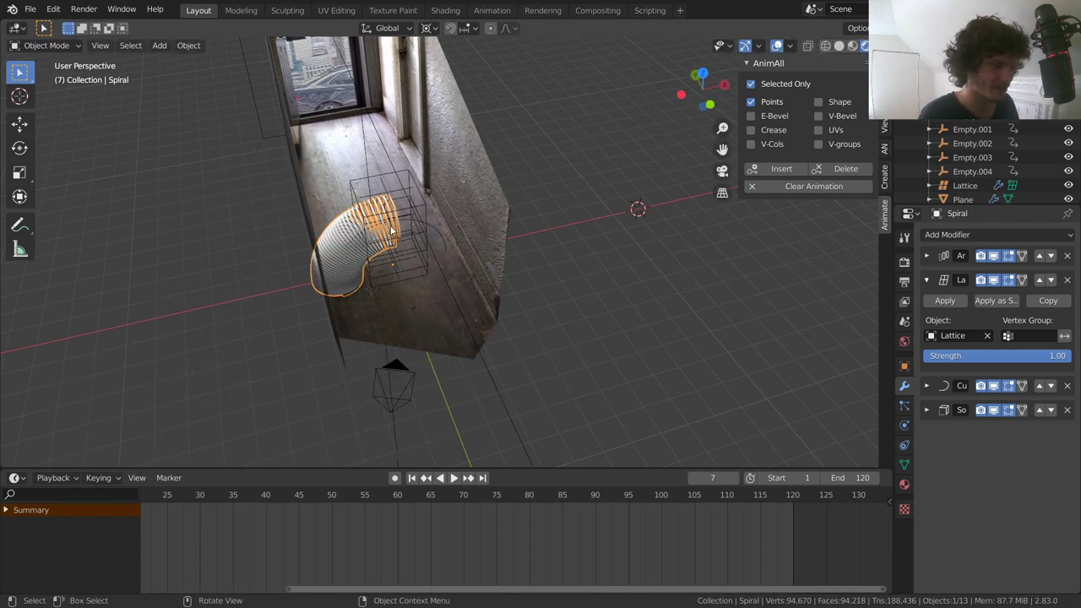
Step: Deselect the spiral and add a Sphere empty at the 3D cursor
{"action": "left_click", "coordinate": [542, 115]}
{"action": "key", "text": "shift+a"}
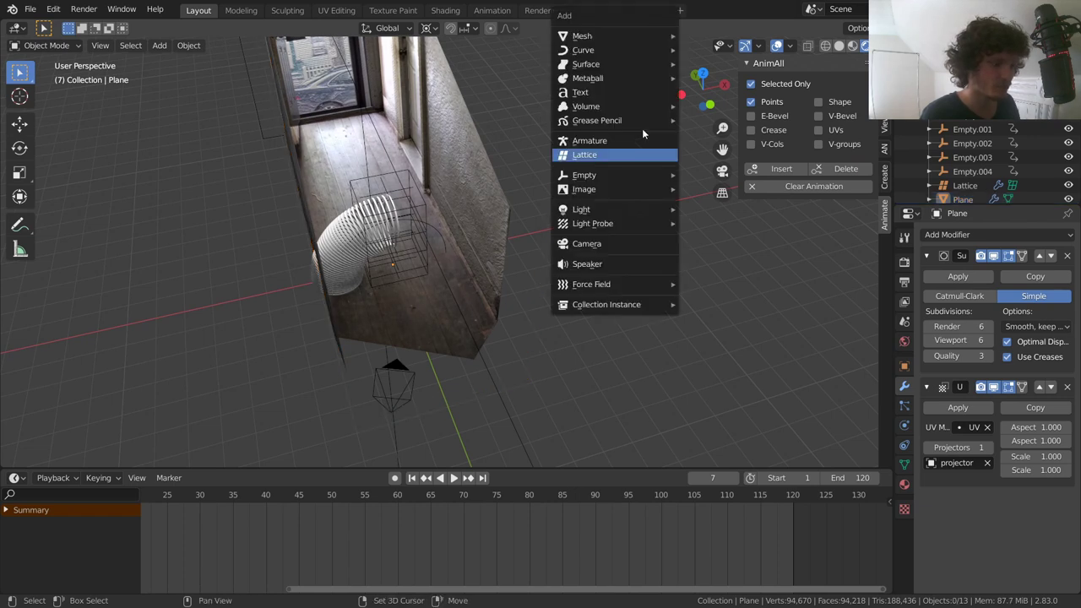
{"action": "mouse_move", "coordinate": [635, 173]}
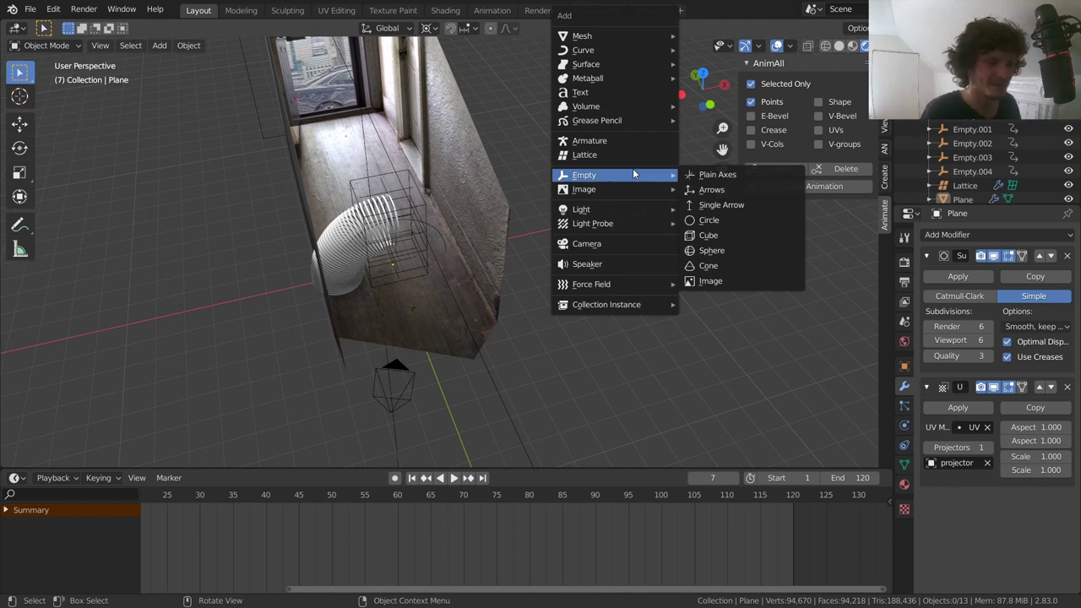
{"action": "left_click", "coordinate": [712, 251]}
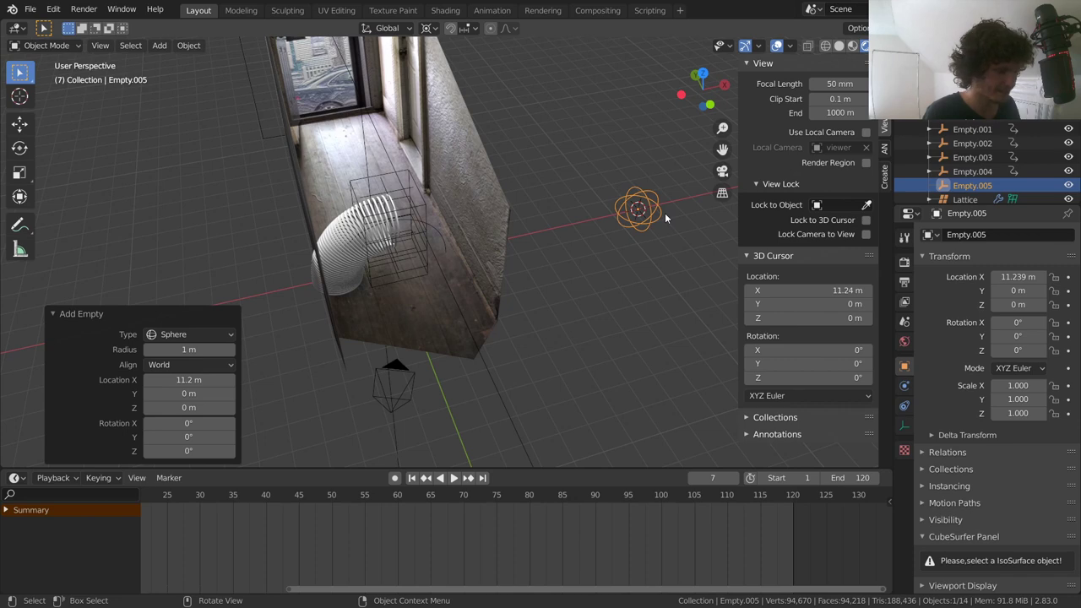
Step: Undo the misplaced empty, reset the 3D cursor to the world origin, and add a Sphere empty there
{"action": "key", "text": "ctrl+z"}
{"action": "key", "text": "shift+s"}
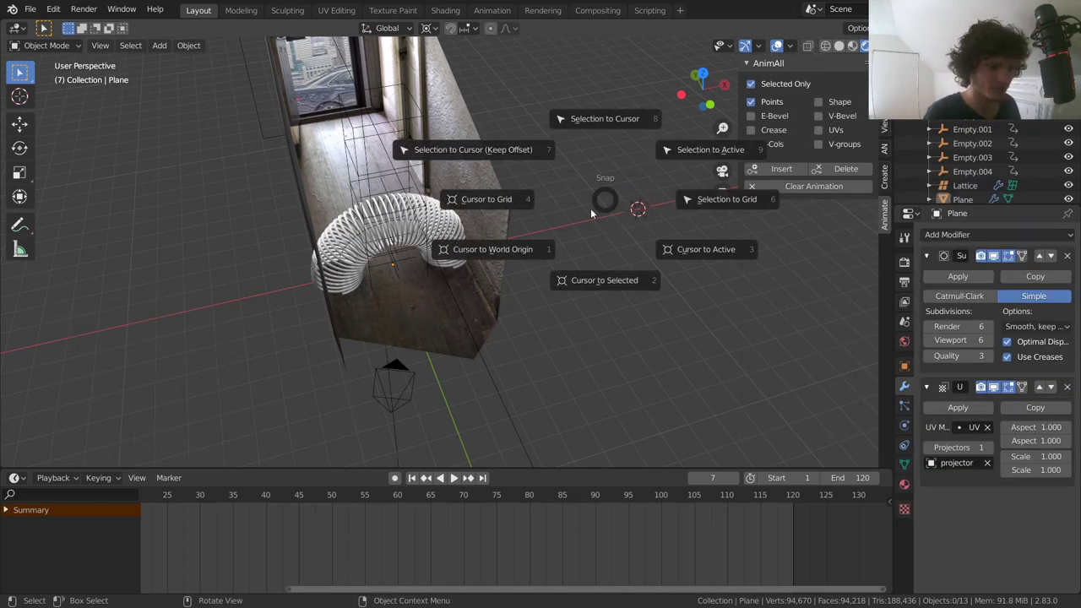
{"action": "left_click", "coordinate": [583, 221]}
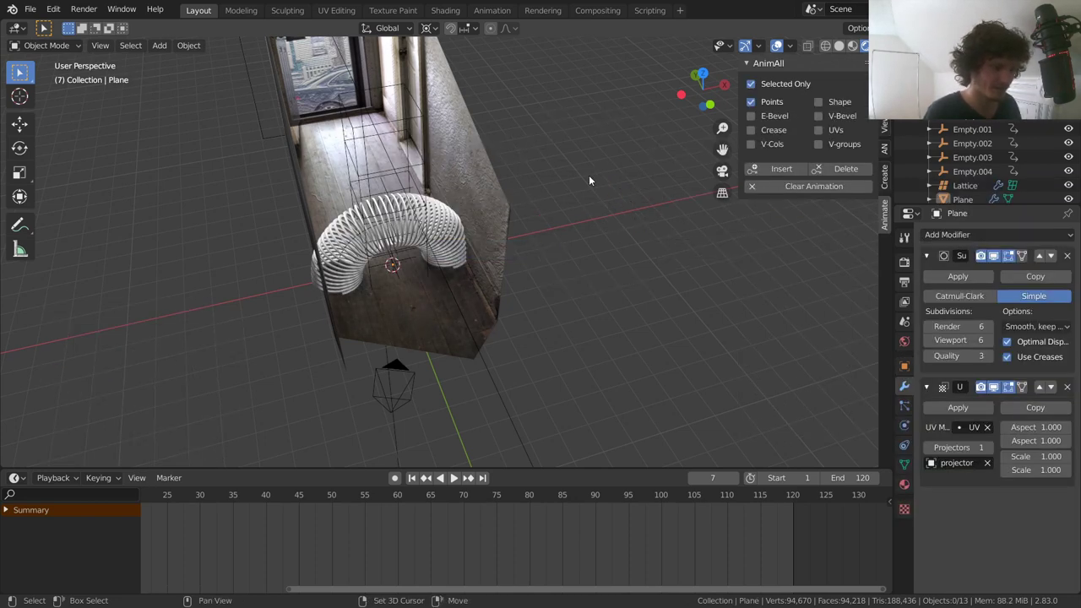
{"action": "key", "text": "shift+a"}
{"action": "mouse_move", "coordinate": [588, 175]}
{"action": "left_click", "coordinate": [656, 252]}
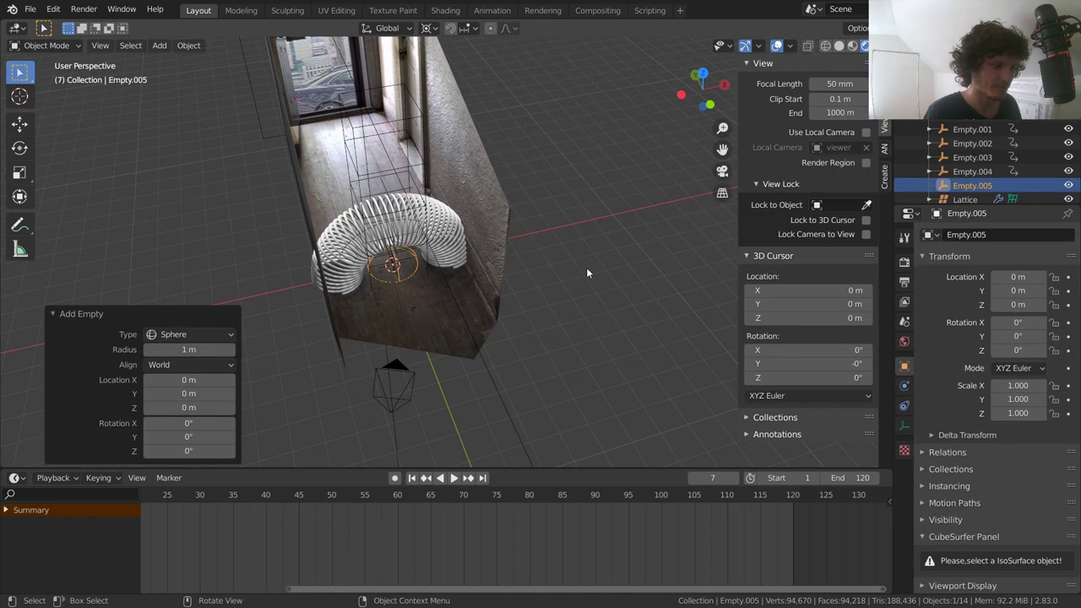
Step: Rename the new sphere empty as slilnkyempty
{"action": "double_click", "coordinate": [973, 186]}
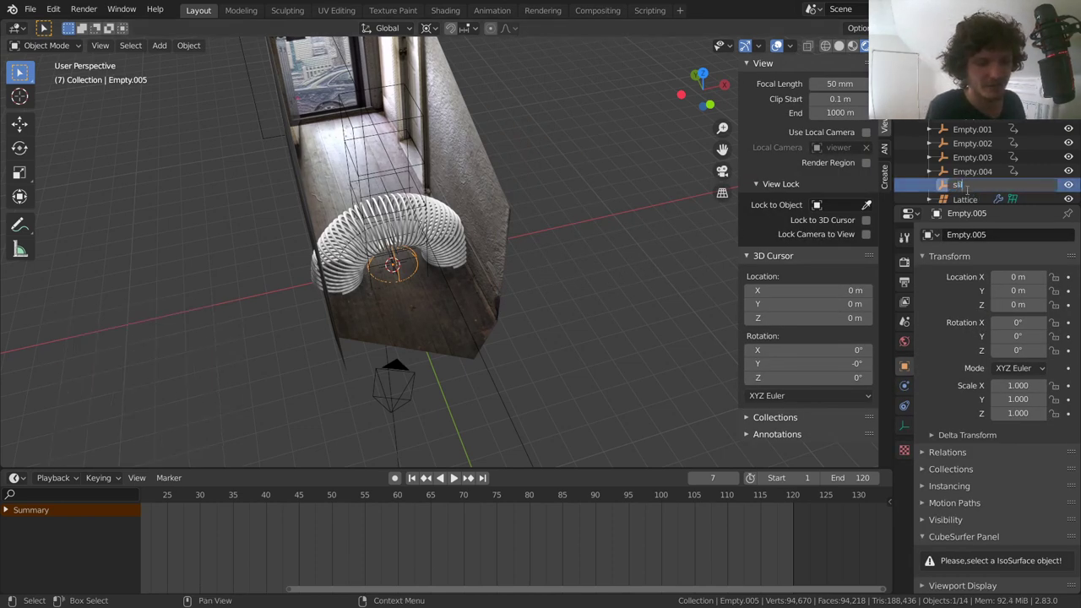
{"action": "type", "text": "slinkyempty"}
{"action": "key", "text": "Return"}
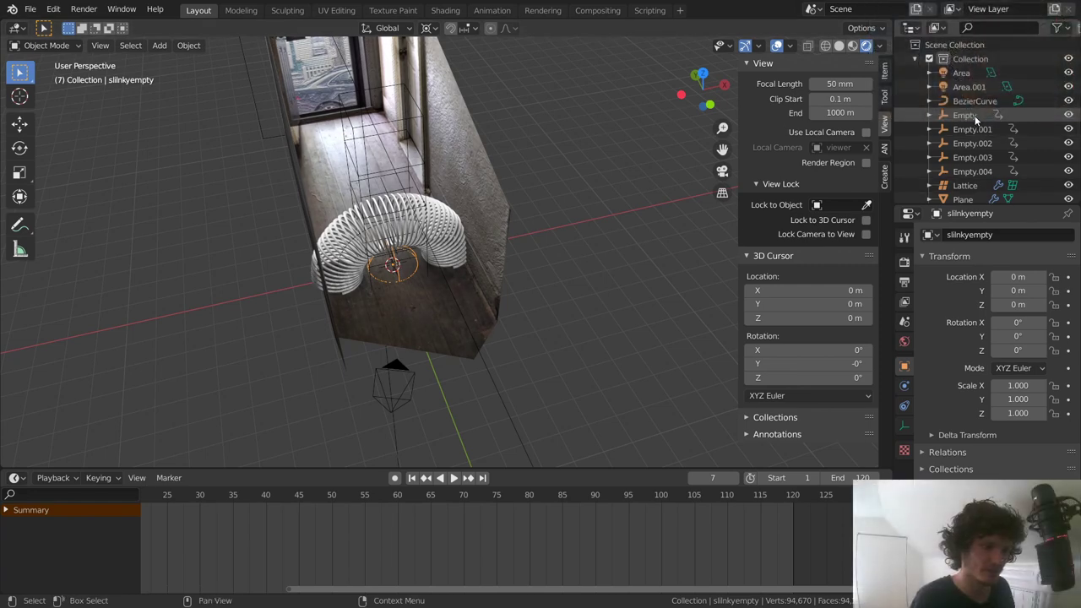
Step: Select all five hook empties together with the BezierCurve, the Lattice and the Spiral
{"action": "left_click", "coordinate": [972, 118]}
{"action": "left_click", "coordinate": [975, 157], "text": "shift"}
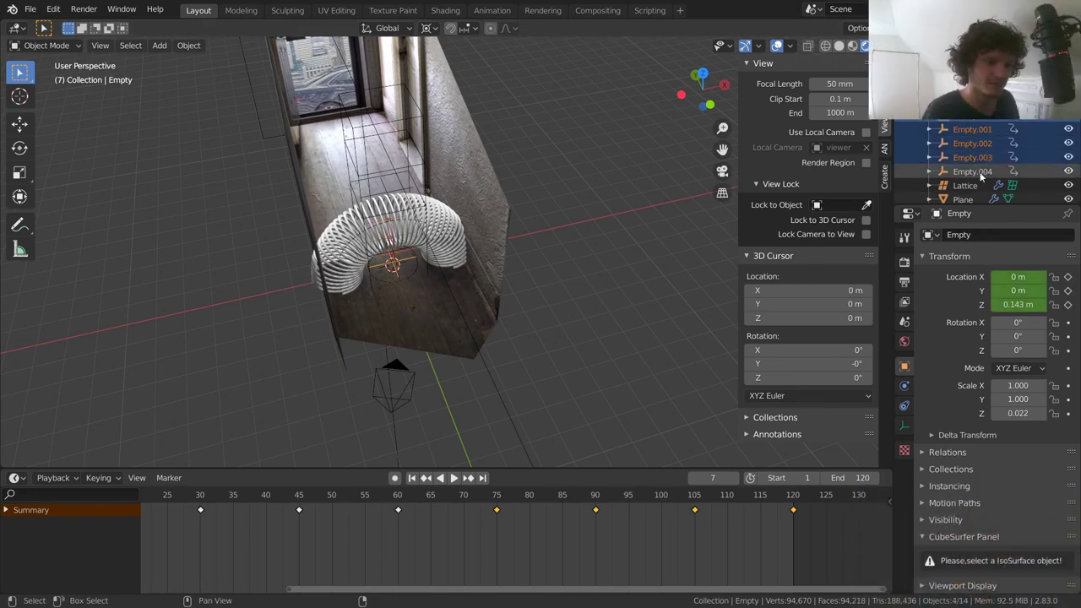
{"action": "left_click", "coordinate": [973, 171], "text": "shift"}
{"action": "left_click", "coordinate": [974, 101], "text": "ctrl"}
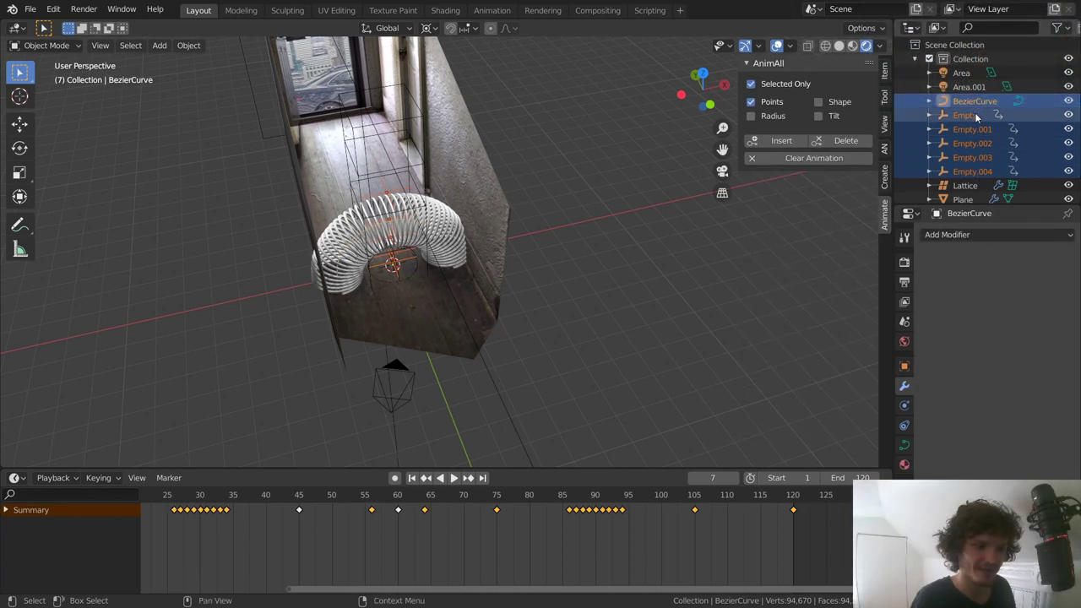
{"action": "scroll", "coordinate": [978, 127], "scroll_direction": "down", "scroll_amount": 1}
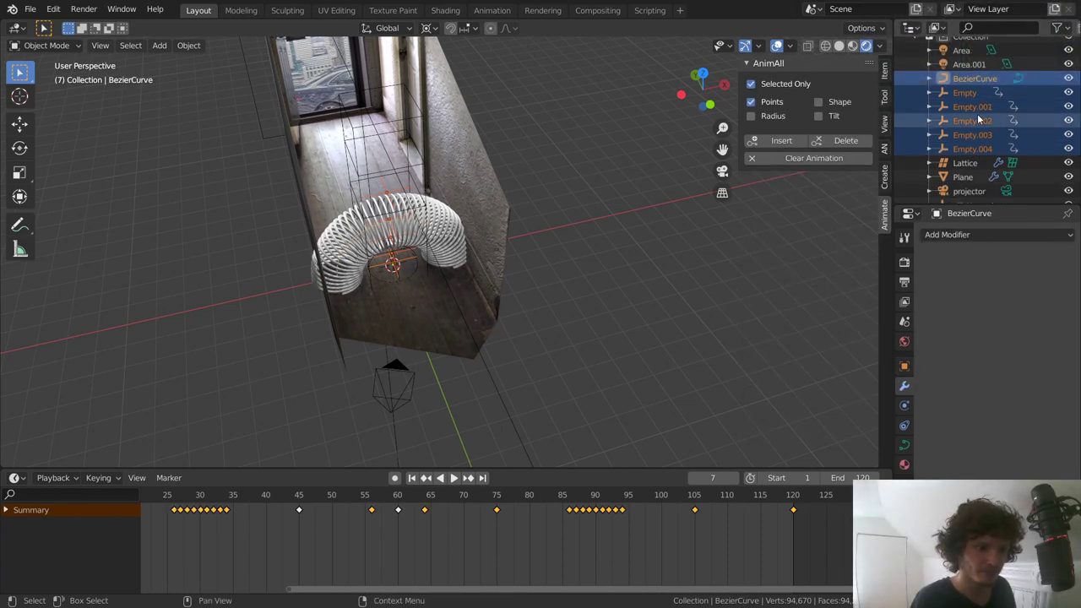
{"action": "left_click", "coordinate": [963, 163], "text": "ctrl"}
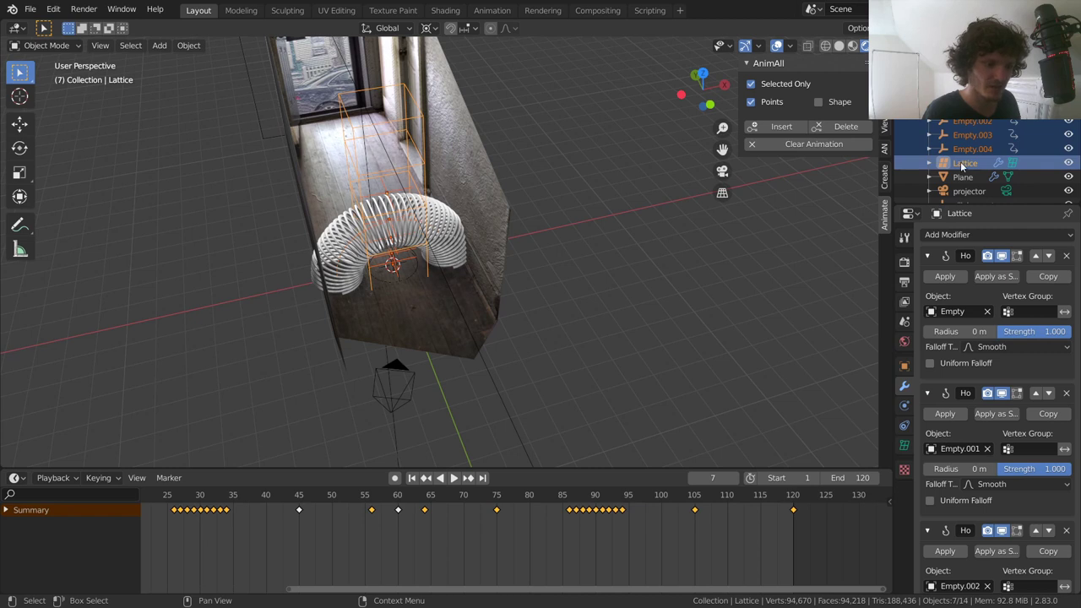
{"action": "scroll", "coordinate": [970, 162], "scroll_direction": "down", "scroll_amount": 3}
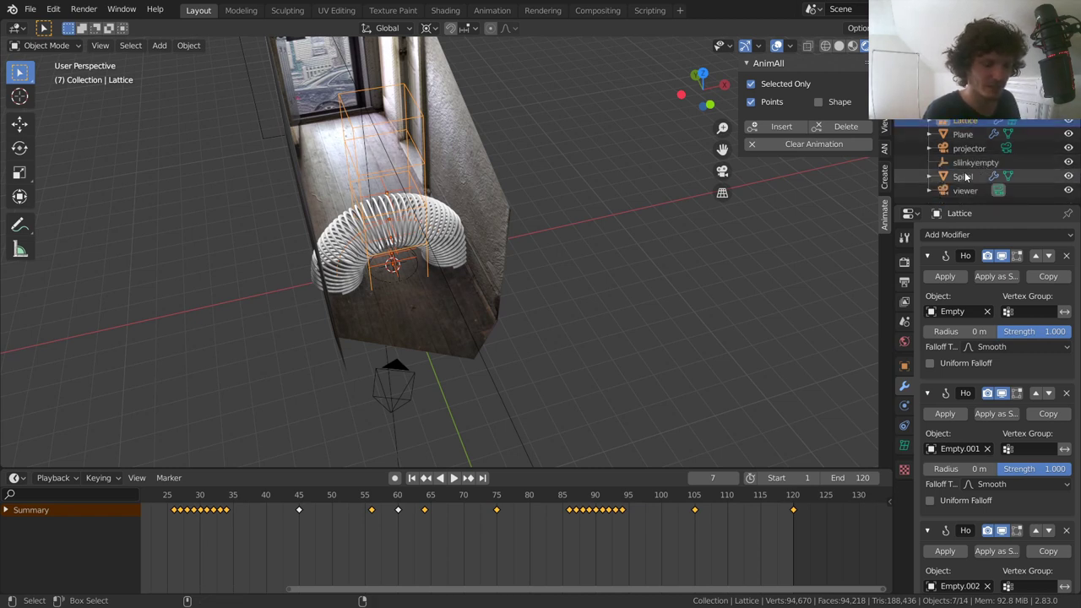
{"action": "left_click", "coordinate": [963, 177]}
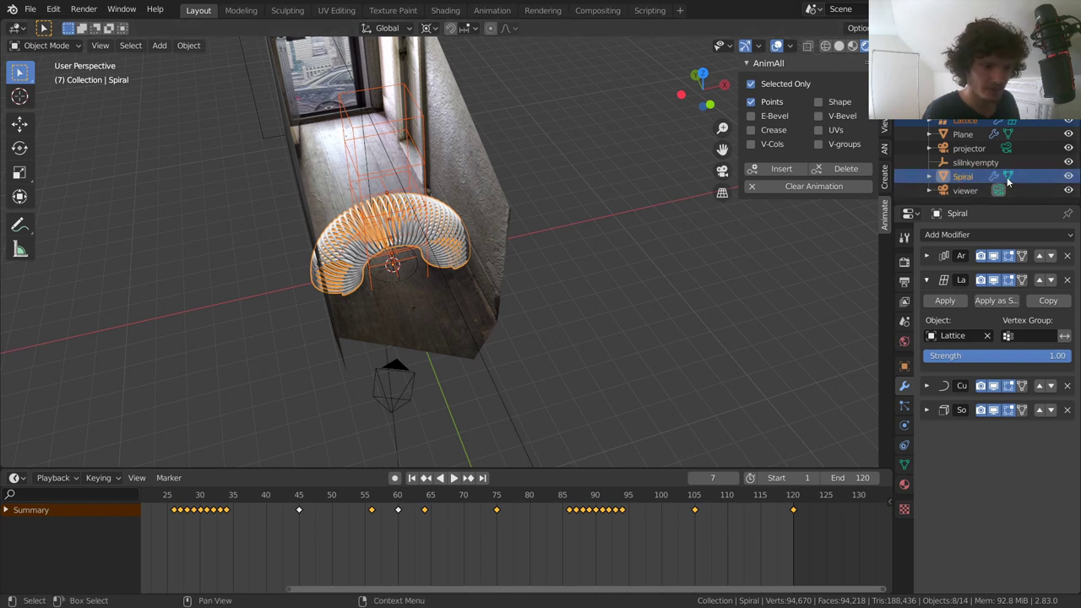
Step: Add slilnkyempty to the selection as the active object and parent the slinky rig to it with the Object type
{"action": "scroll", "coordinate": [989, 175], "scroll_direction": "up", "scroll_amount": 3}
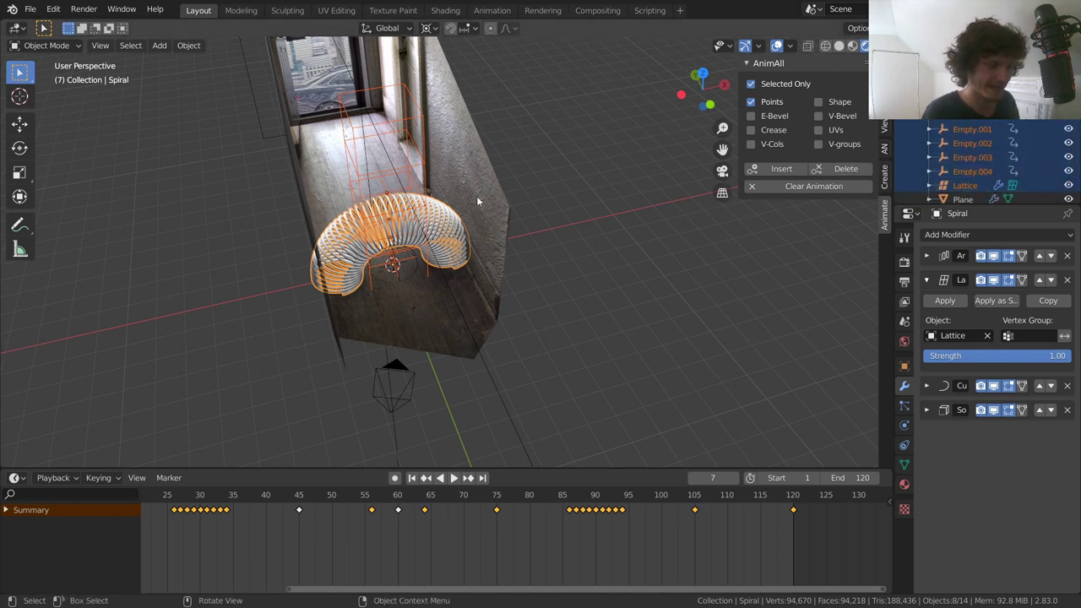
{"action": "scroll", "coordinate": [963, 161], "scroll_direction": "down", "scroll_amount": 3}
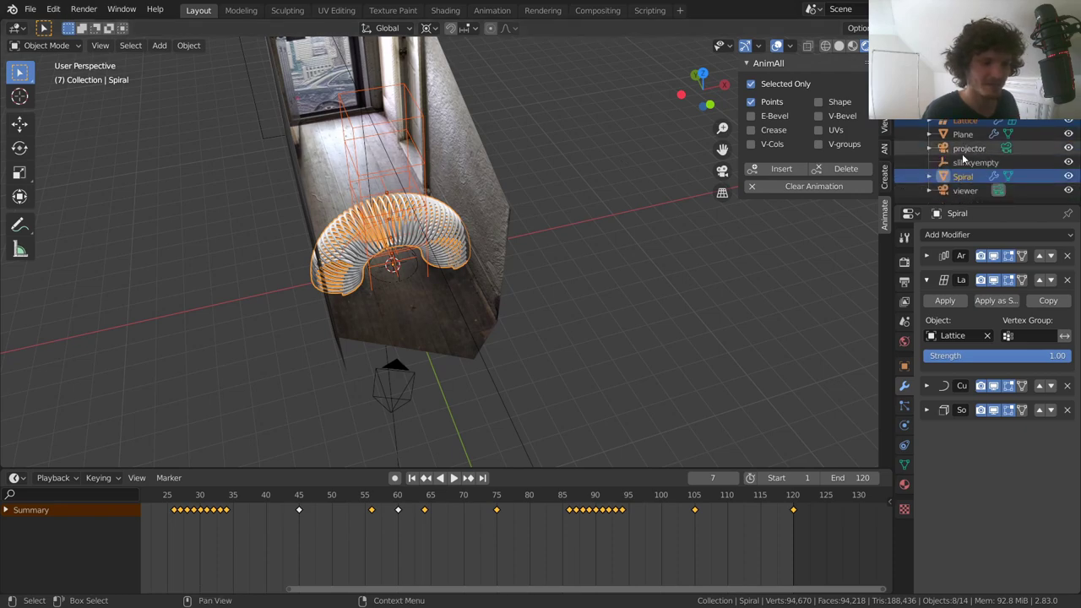
{"action": "left_click", "coordinate": [971, 162]}
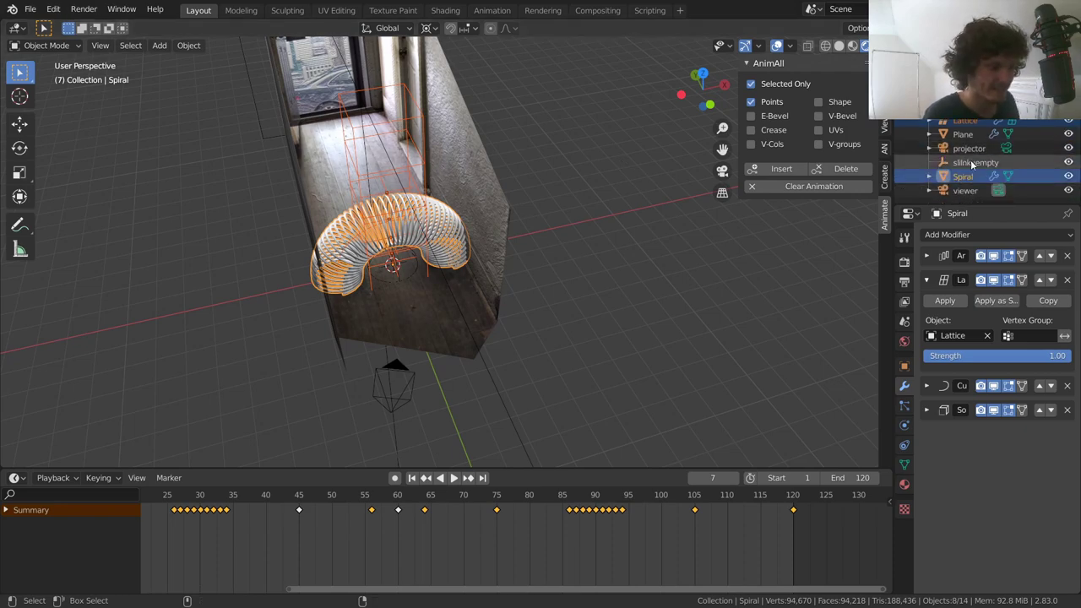
{"action": "key", "text": "KP_Decimal"}
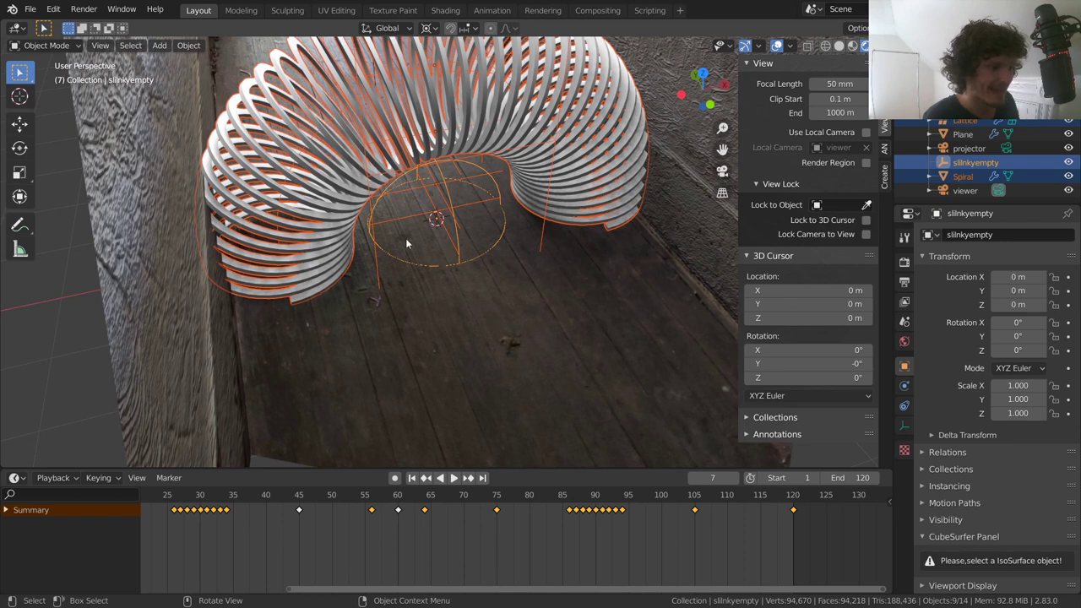
{"action": "key", "text": "ctrl+p"}
{"action": "left_click", "coordinate": [469, 203]}
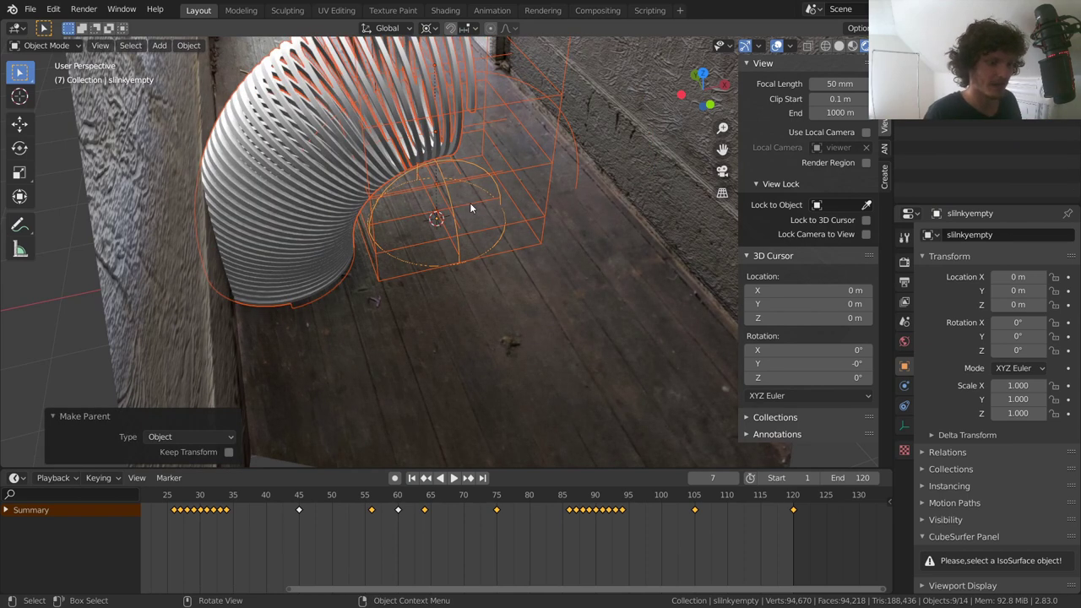
Step: Try moving slilnkyempty freely around the scene and out of the hallway with the animation playing, and undo the moves
{"action": "scroll", "coordinate": [550, 183], "scroll_direction": "down", "scroll_amount": 4}
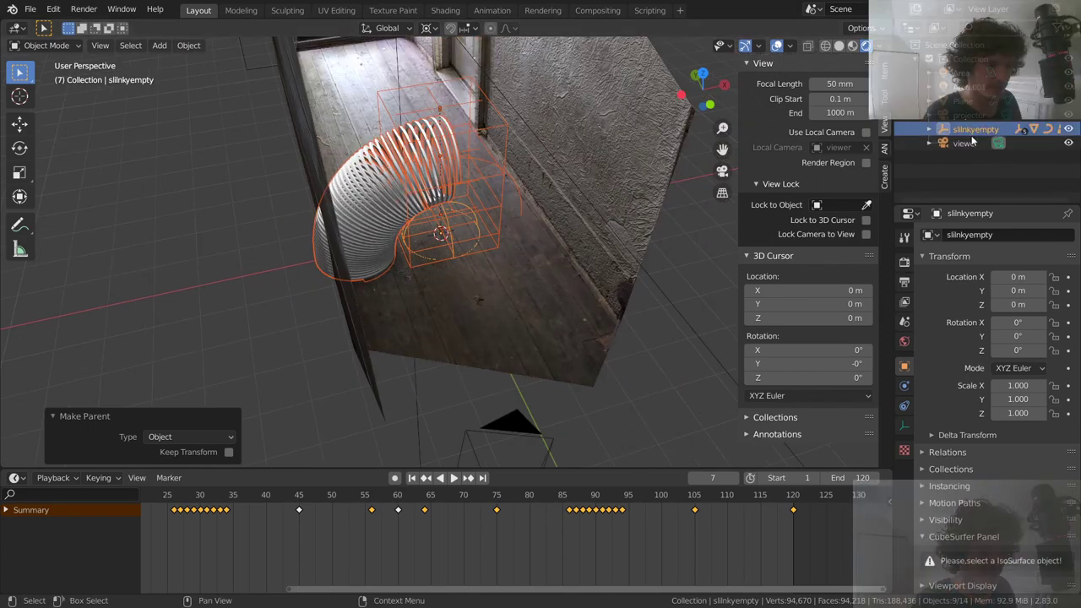
{"action": "left_click", "coordinate": [972, 131]}
{"action": "key", "text": "g"}
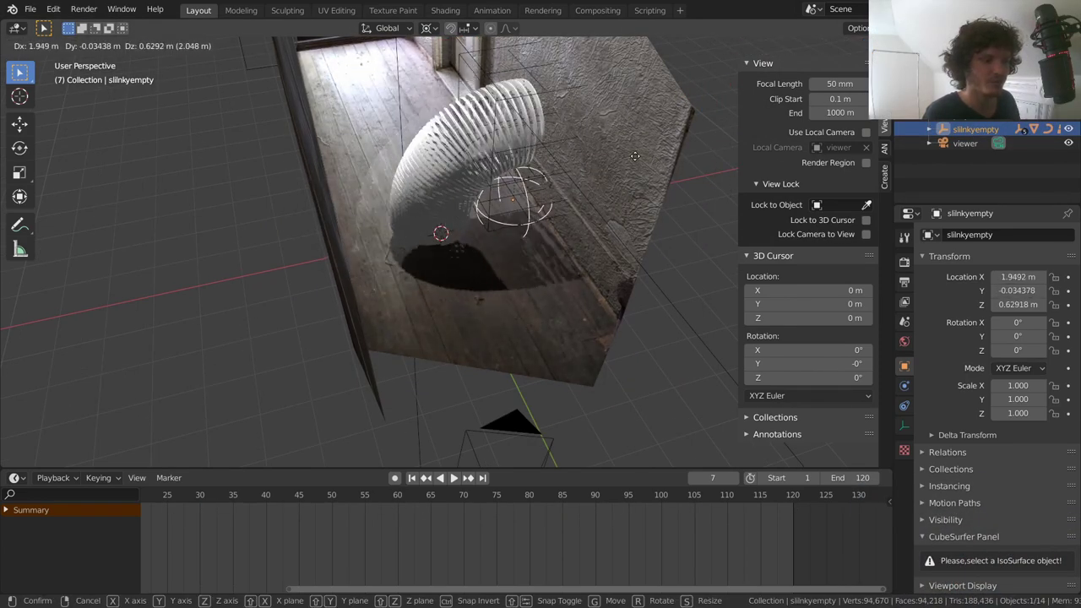
{"action": "left_click", "coordinate": [306, 174]}
{"action": "key", "text": "g"}
{"action": "left_click", "coordinate": [638, 141]}
{"action": "key", "text": "space"}
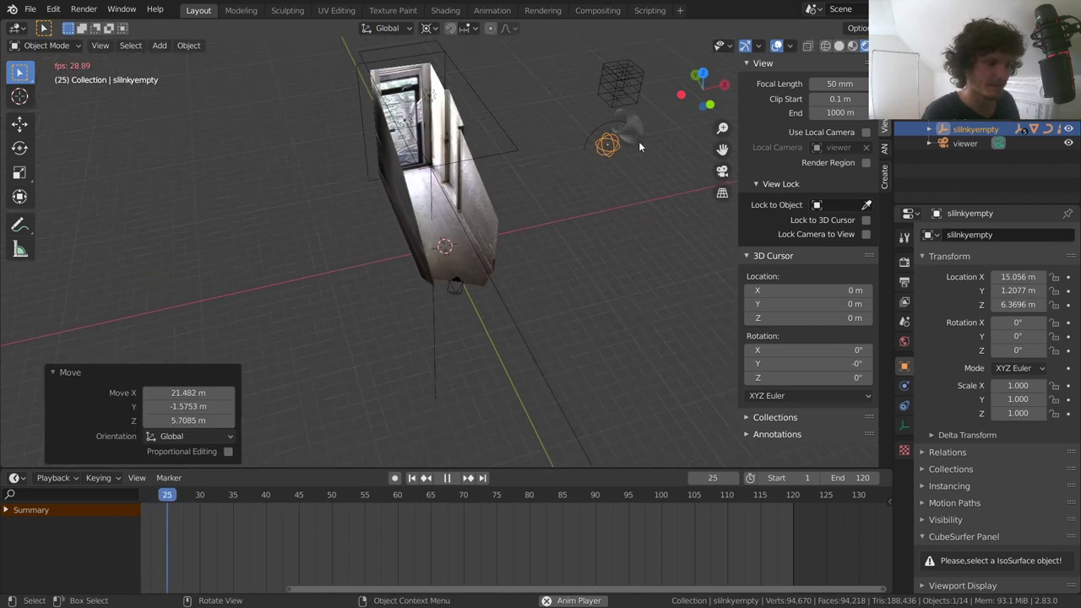
{"action": "key", "text": "space"}
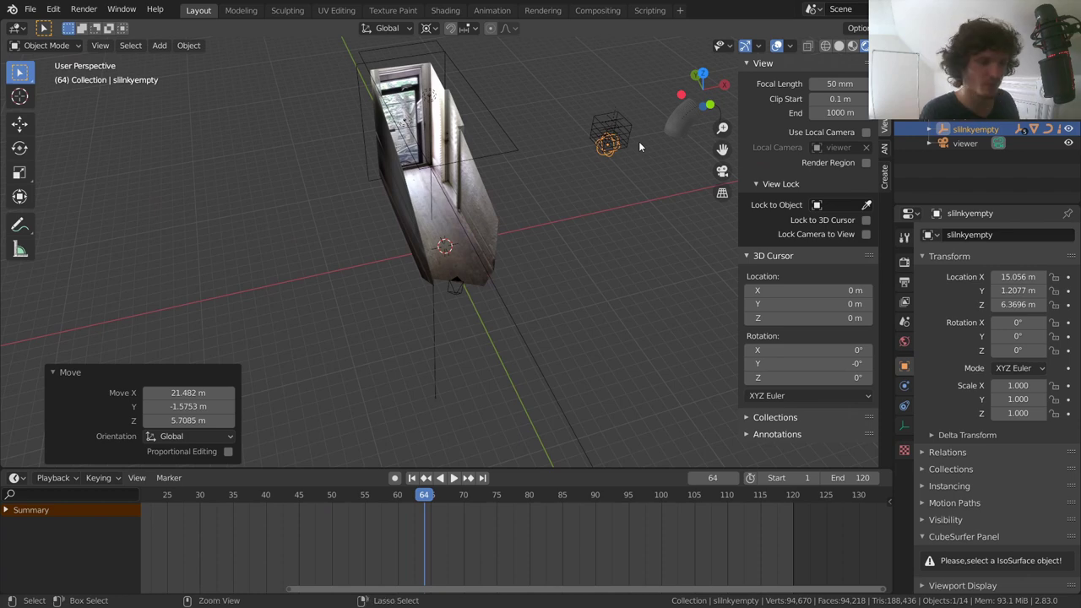
{"action": "key", "text": "ctrl+z"}
{"action": "key", "text": "ctrl+z"}
{"action": "key", "text": "ctrl+z"}
{"action": "key", "text": "ctrl+z"}
{"action": "key", "text": "ctrl+z"}
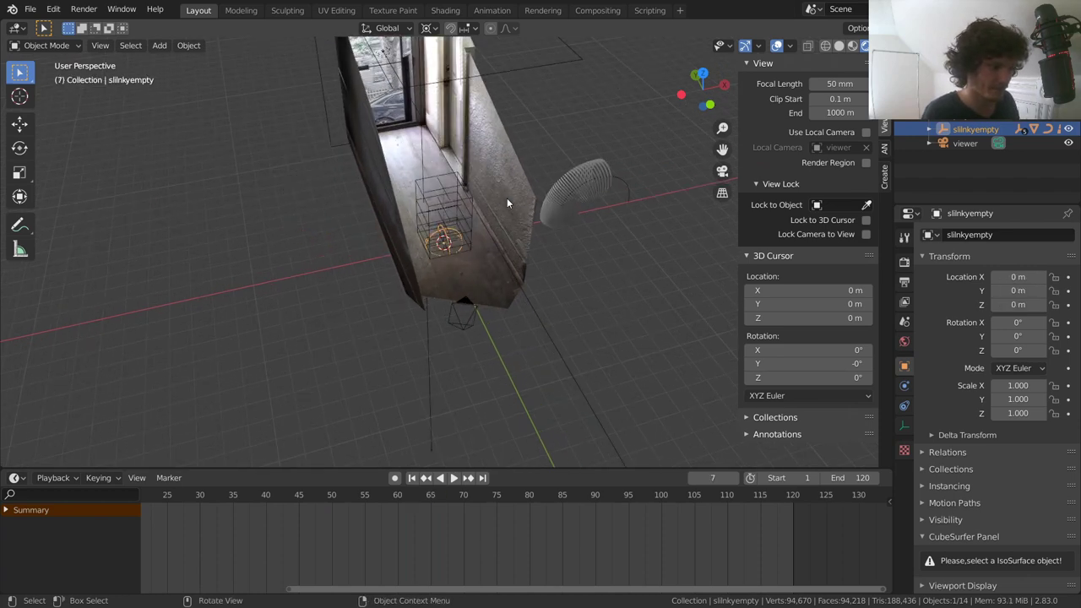
Step: Rotate slilnkyempty 90° about the global Z axis and replay the animation from the first frame to check the walking direction
{"action": "key", "text": "space"}
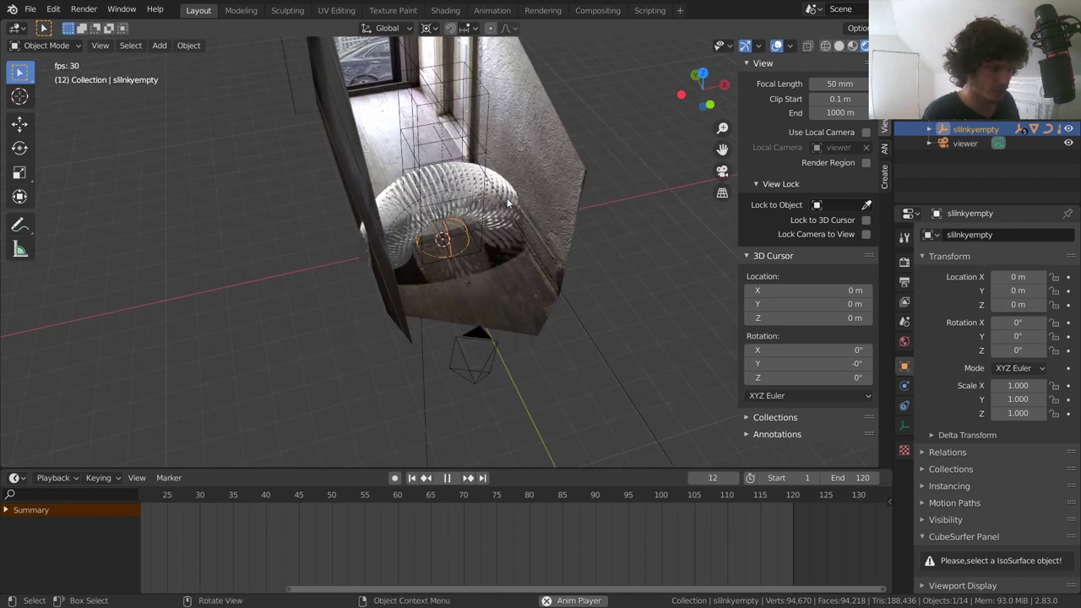
{"action": "key", "text": "r"}
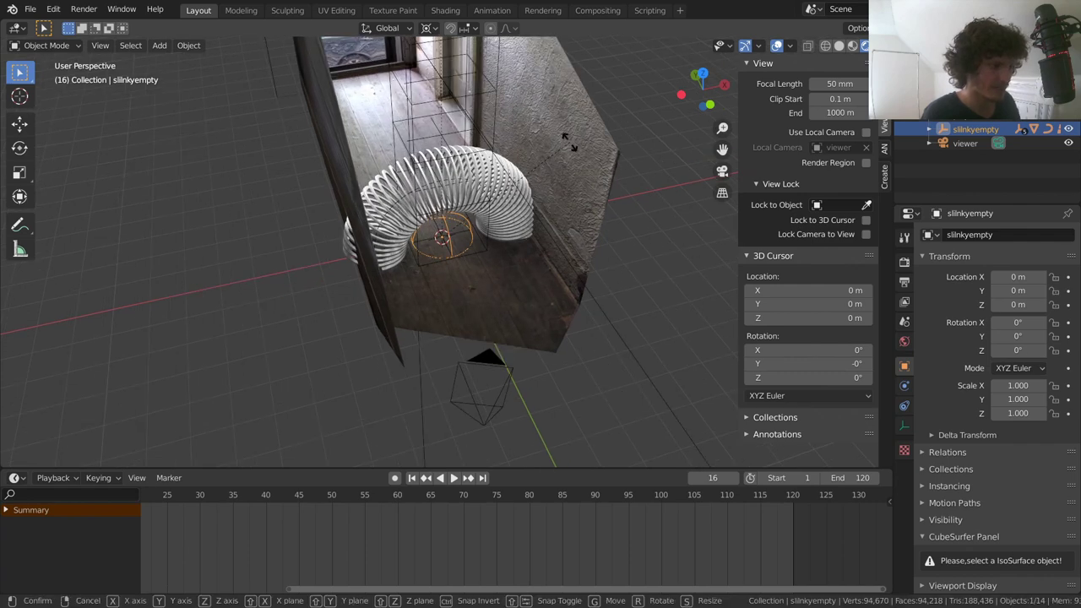
{"action": "key", "text": "z"}
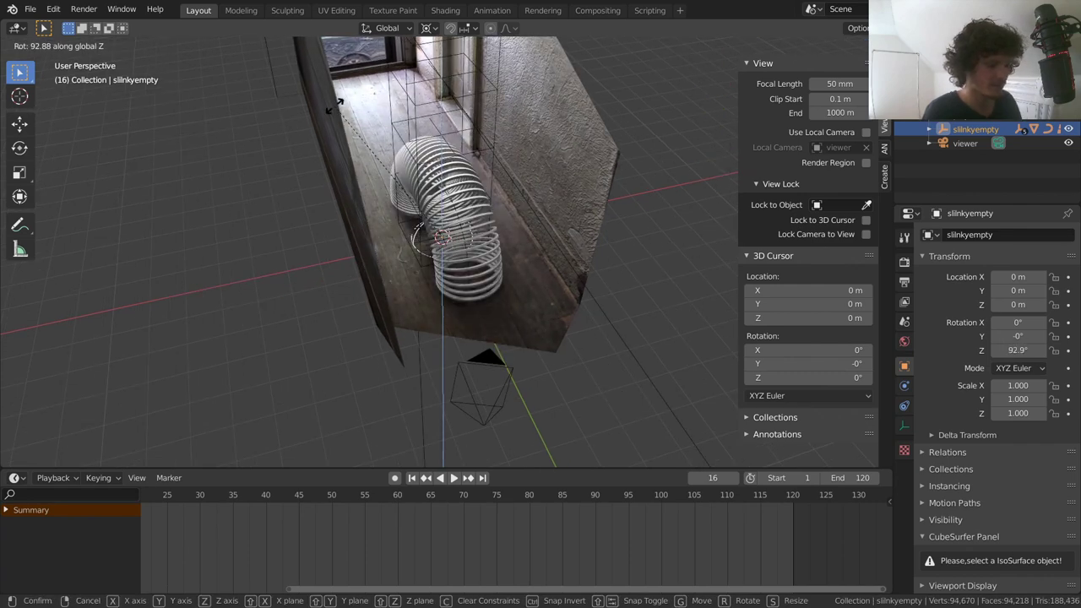
{"action": "left_click", "coordinate": [336, 104]}
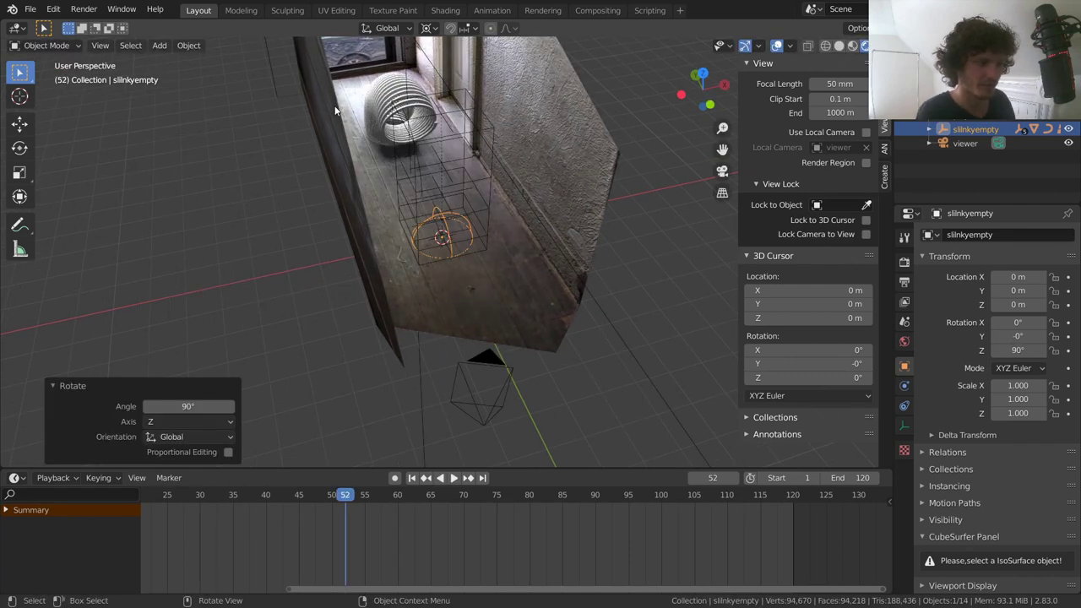
{"action": "key", "text": "shift+Left"}
{"action": "key", "text": "space"}
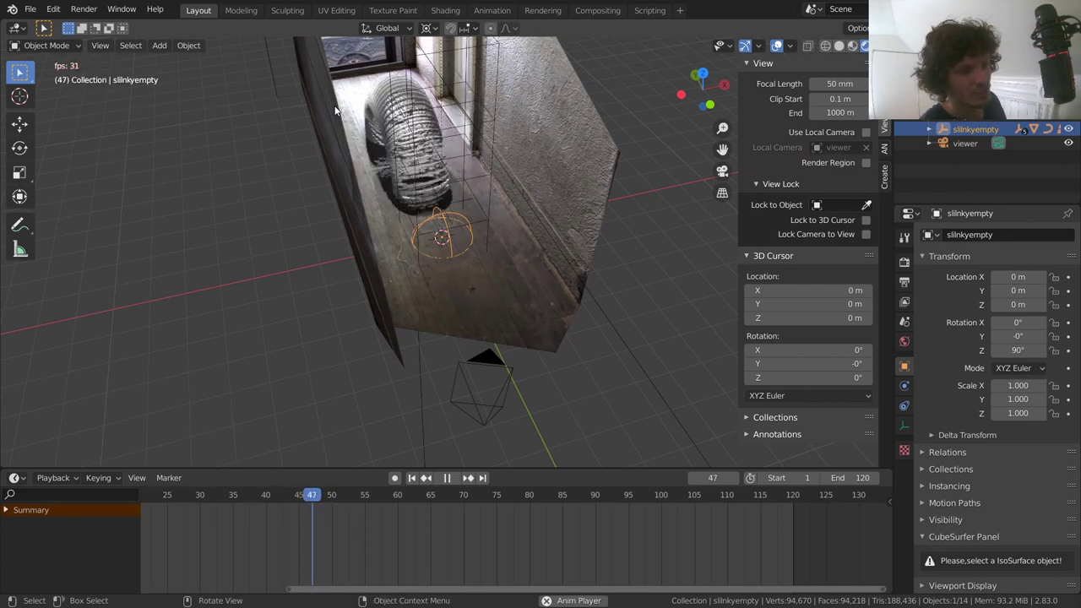
{"action": "key", "text": "Escape"}
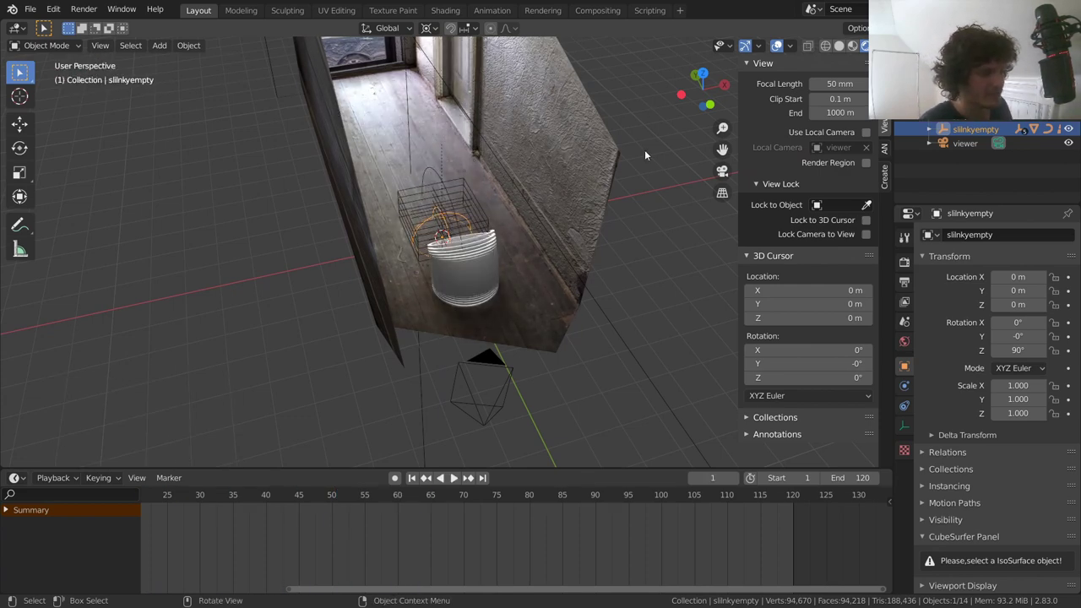
Step: Scale slilnkyempty down uniformly to about 0.369 and play the animation at the new size
{"action": "scroll", "coordinate": [645, 154], "scroll_direction": "up", "scroll_amount": 3}
{"action": "key", "text": "s"}
{"action": "left_click", "coordinate": [509, 206]}
{"action": "key", "text": "space"}
{"action": "key", "text": "space"}
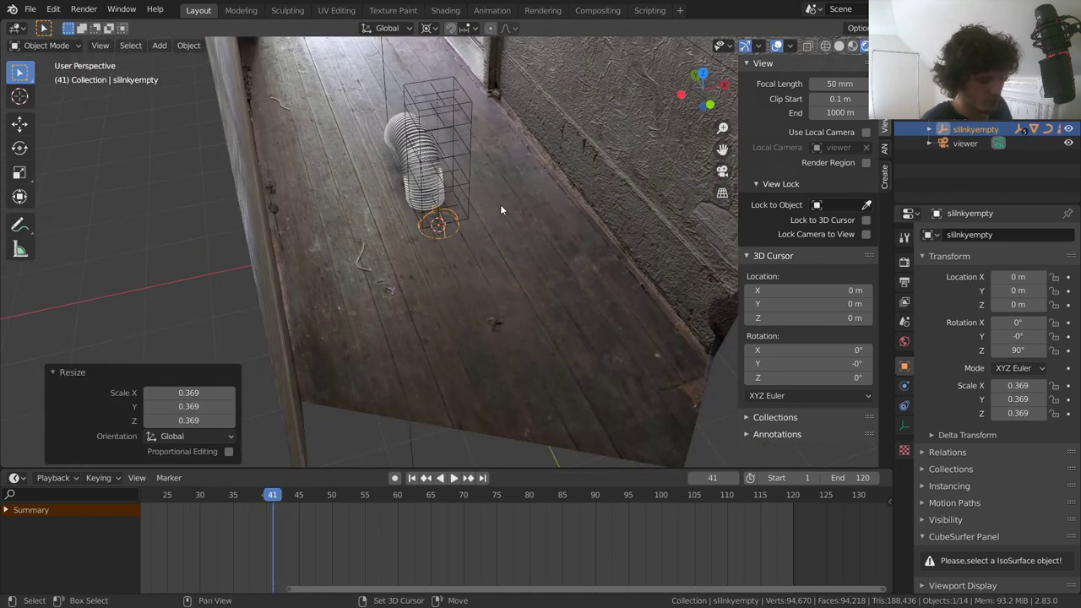
Step: Reduce slilnkyempty further to a uniform scale of about 0.321 at the first frame, replaying the animation between adjustments
{"action": "key", "text": "shift+Left"}
{"action": "key", "text": "s"}
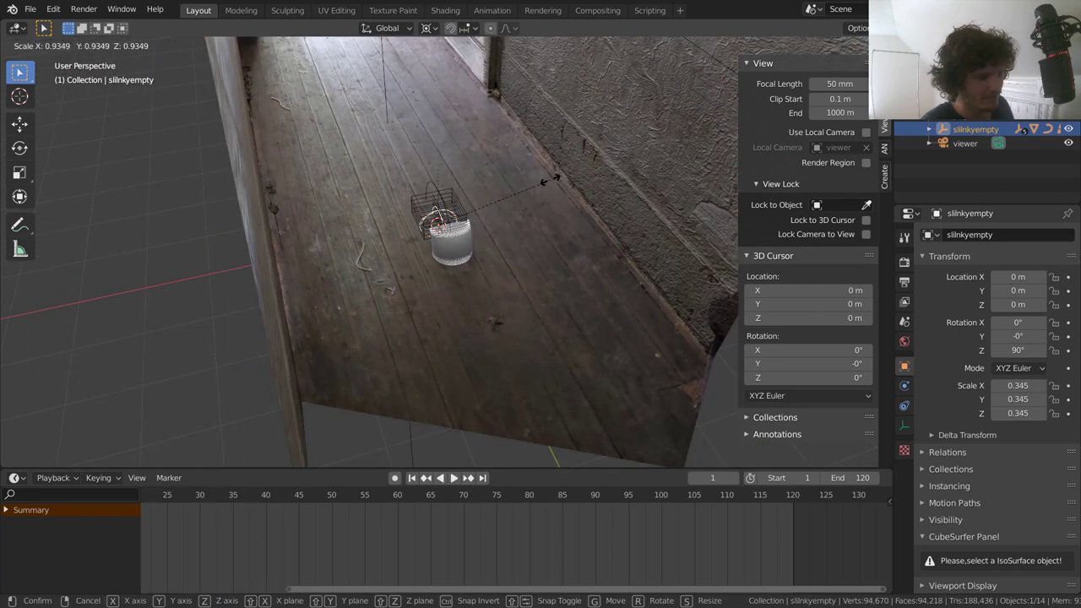
{"action": "left_click", "coordinate": [549, 179]}
{"action": "key", "text": "space"}
{"action": "middle_click_drag", "start_coordinate": [505, 183], "coordinate": [471, 196]}
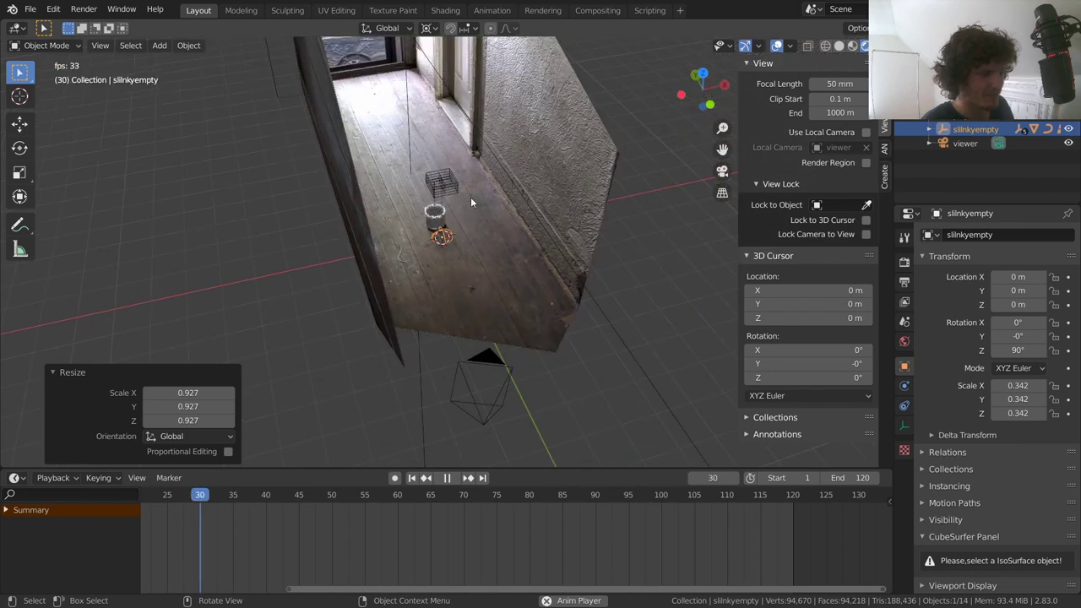
{"action": "key", "text": "space"}
{"action": "key", "text": "shift+Left"}
{"action": "key", "text": "s"}
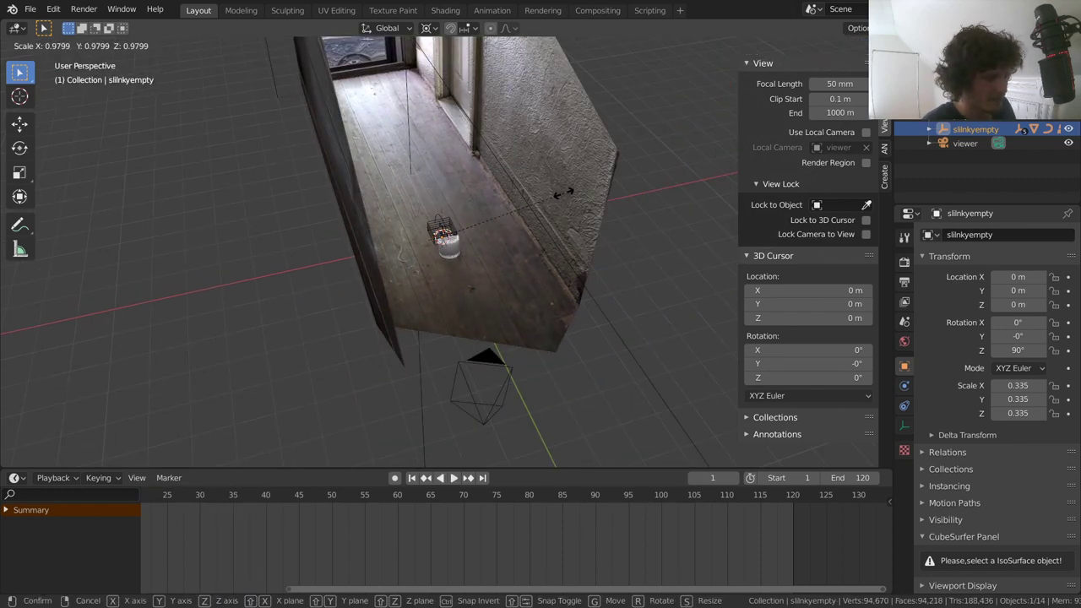
{"action": "left_click", "coordinate": [557, 193]}
Step: Examine the slinky's placement up close from the front with the animation playing, and return to the first frame
{"action": "key", "text": "KP_Decimal"}
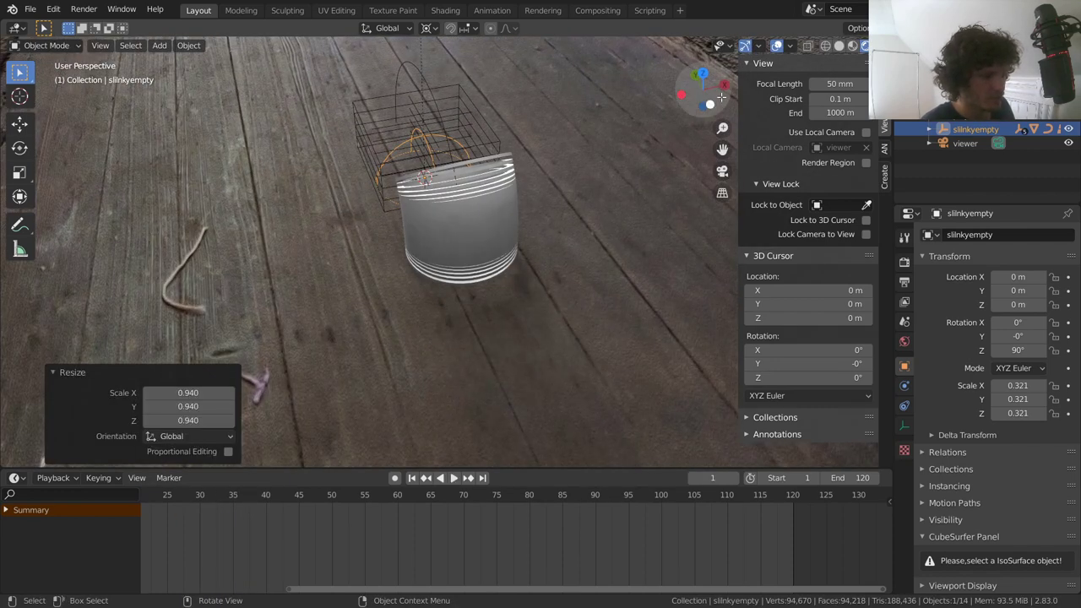
{"action": "key", "text": "KP_1"}
{"action": "mouse_move", "coordinate": [449, 188]}
{"action": "middle_mouse_down"}
{"action": "mouse_move", "coordinate": [485, 223]}
{"action": "mouse_move", "coordinate": [530, 217]}
{"action": "mouse_move", "coordinate": [519, 230]}
{"action": "mouse_move", "coordinate": [484, 180]}
{"action": "mouse_move", "coordinate": [461, 194]}
{"action": "middle_mouse_up"}
{"action": "key", "text": "space"}
{"action": "key", "text": "space"}
{"action": "key", "text": "g"}
{"action": "key", "text": "y"}
{"action": "key", "text": "Escape"}
{"action": "key", "text": "shift+Left"}
Step: Switch to the camera view, hide the viewport overlays, and play the slinky animation in the hallway
{"action": "left_click", "coordinate": [722, 171]}
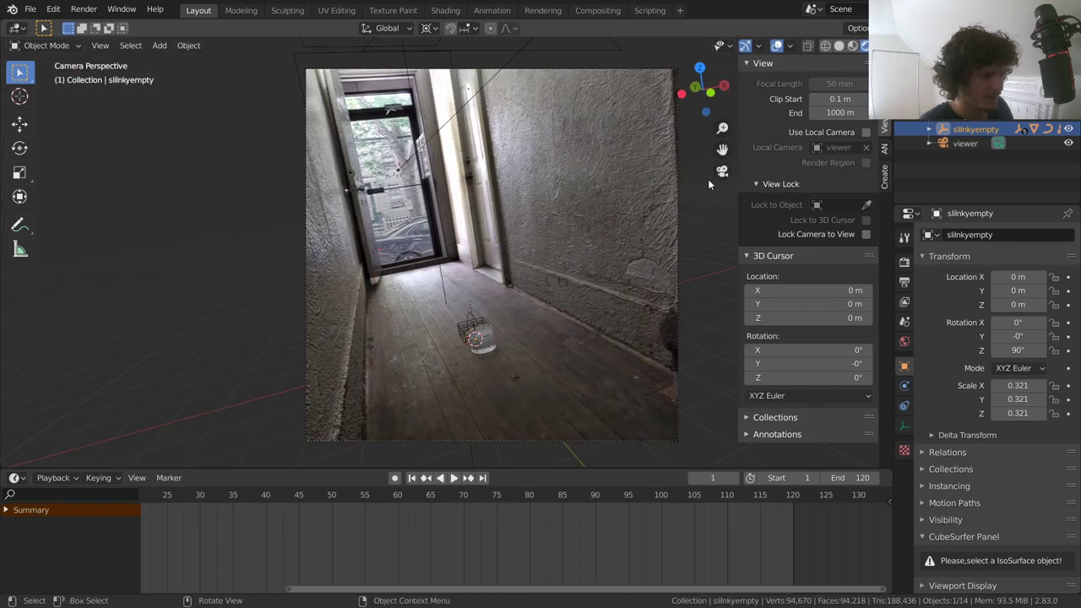
{"action": "left_click", "coordinate": [779, 46]}
{"action": "key", "text": "space"}
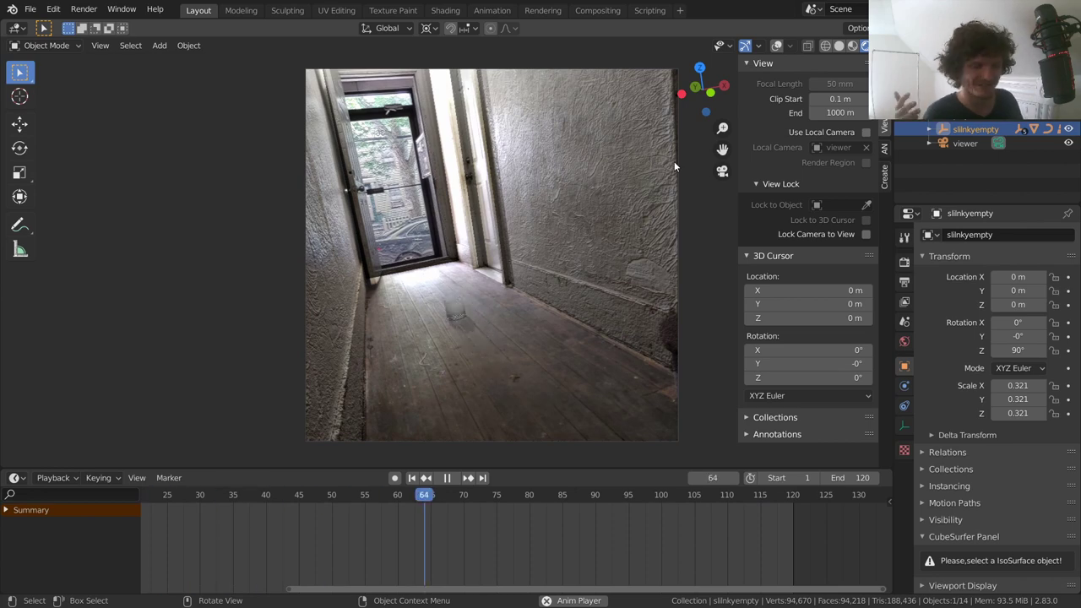
{"action": "key", "text": "Escape"}
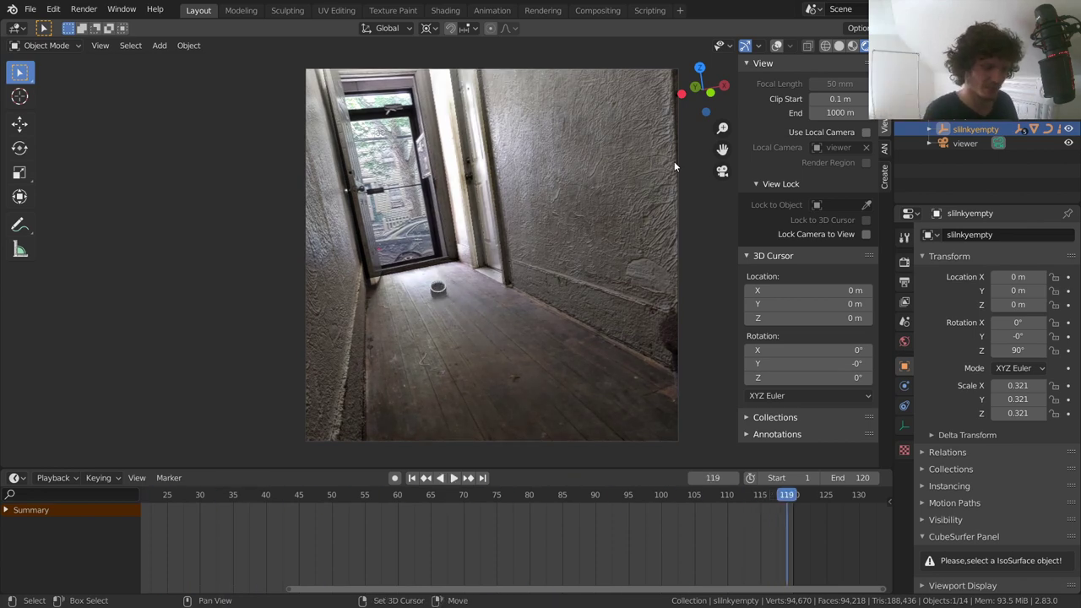
Step: Move slilnkyempty about -2.77 m along the global Y axis and play the slinky animation at the new position
{"action": "key", "text": "g"}
{"action": "key", "text": "y"}
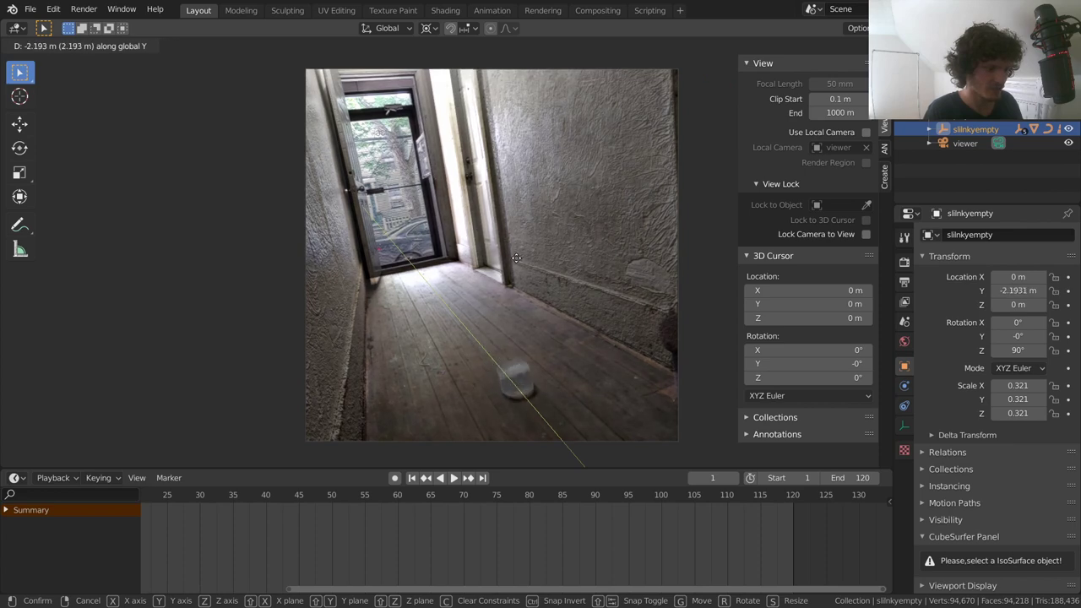
{"action": "left_click", "coordinate": [527, 267]}
{"action": "key", "text": "space"}
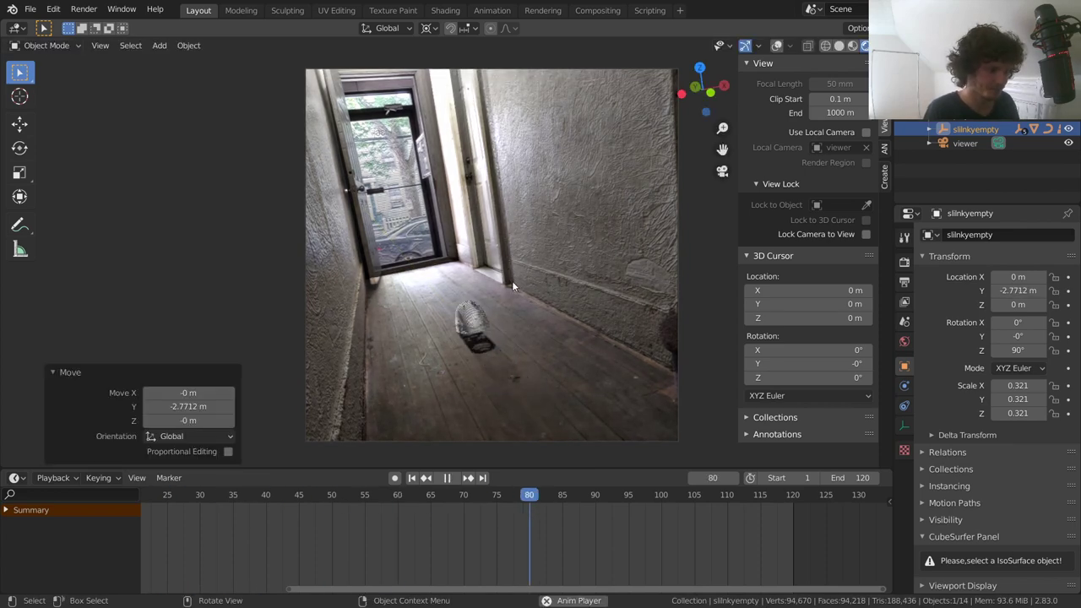
{"action": "key", "text": "Escape"}
{"action": "key", "text": "space"}
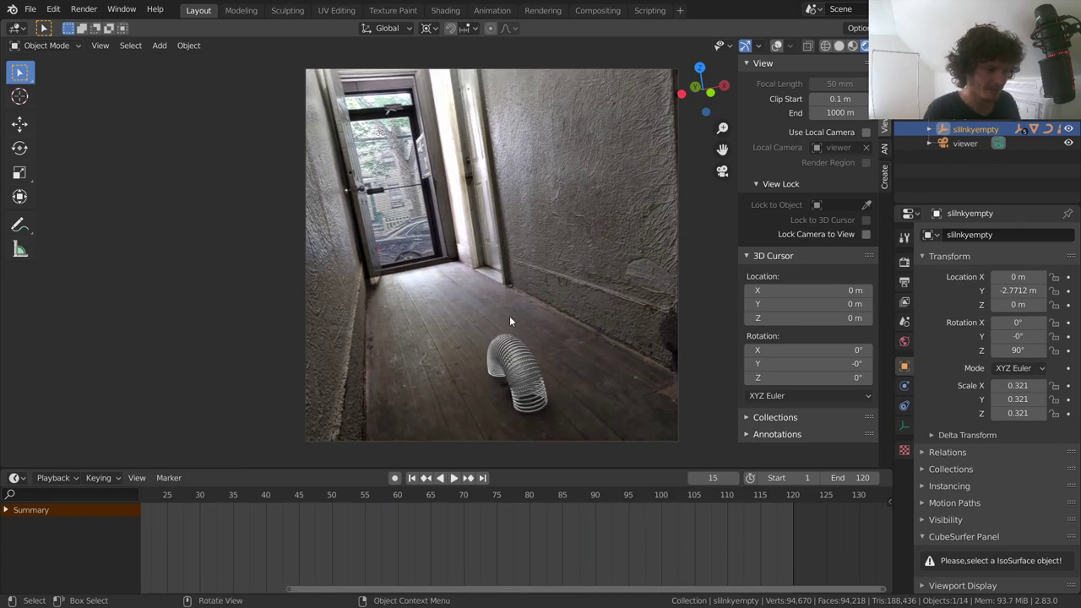
Step: Expand slilnkyempty's children and select the Spiral object, with the slinky framed up close
{"action": "scroll", "coordinate": [509, 307], "scroll_direction": "up", "scroll_amount": 4}
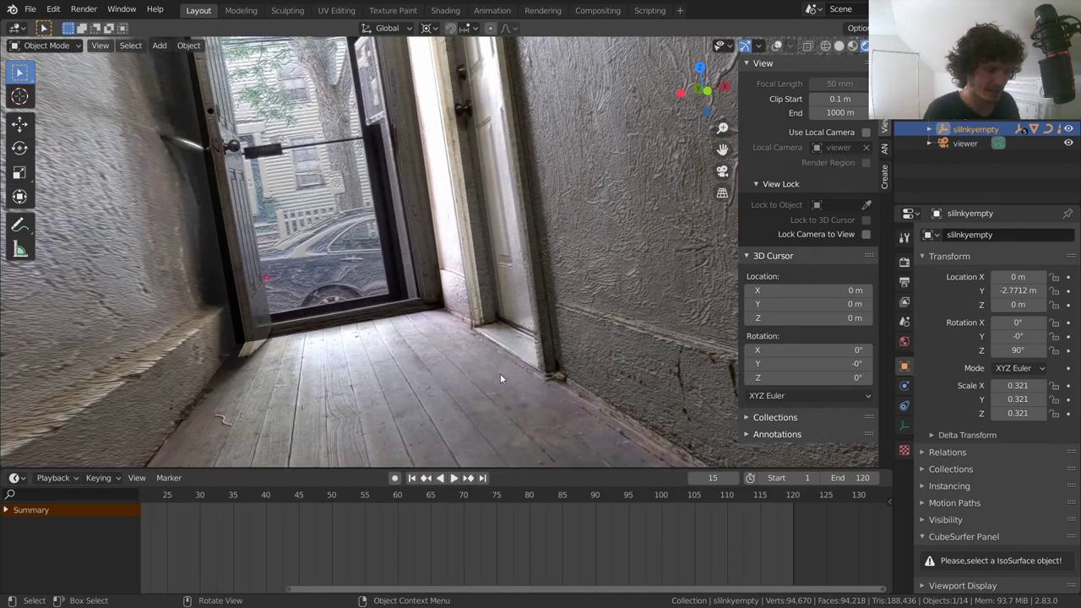
{"action": "middle_click_drag", "start_coordinate": [500, 374], "coordinate": [479, 240]}
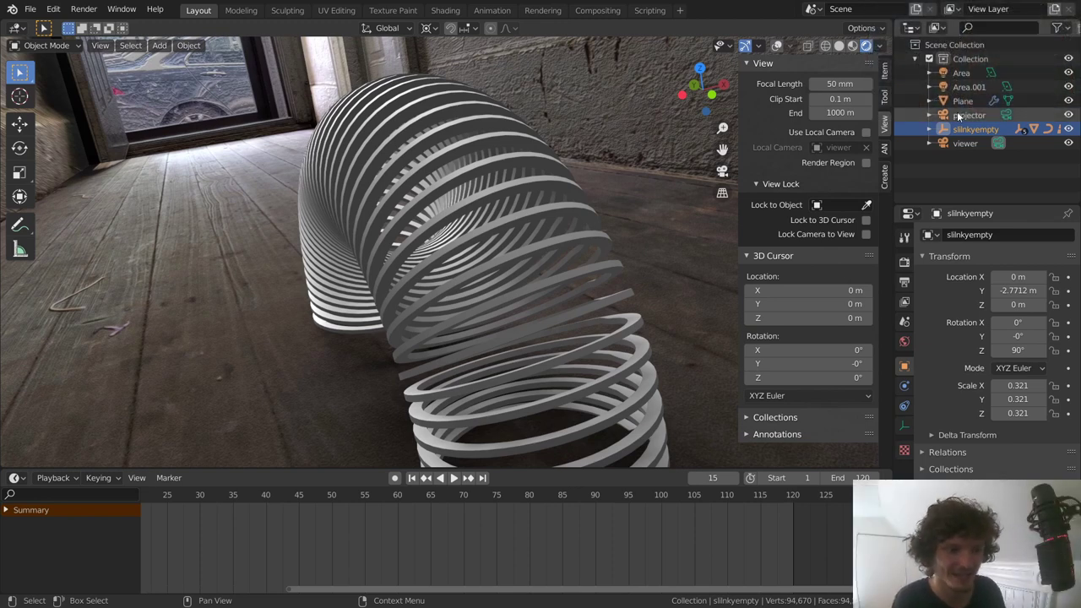
{"action": "left_click", "coordinate": [930, 128]}
{"action": "scroll", "coordinate": [930, 128], "scroll_direction": "down", "scroll_amount": 2}
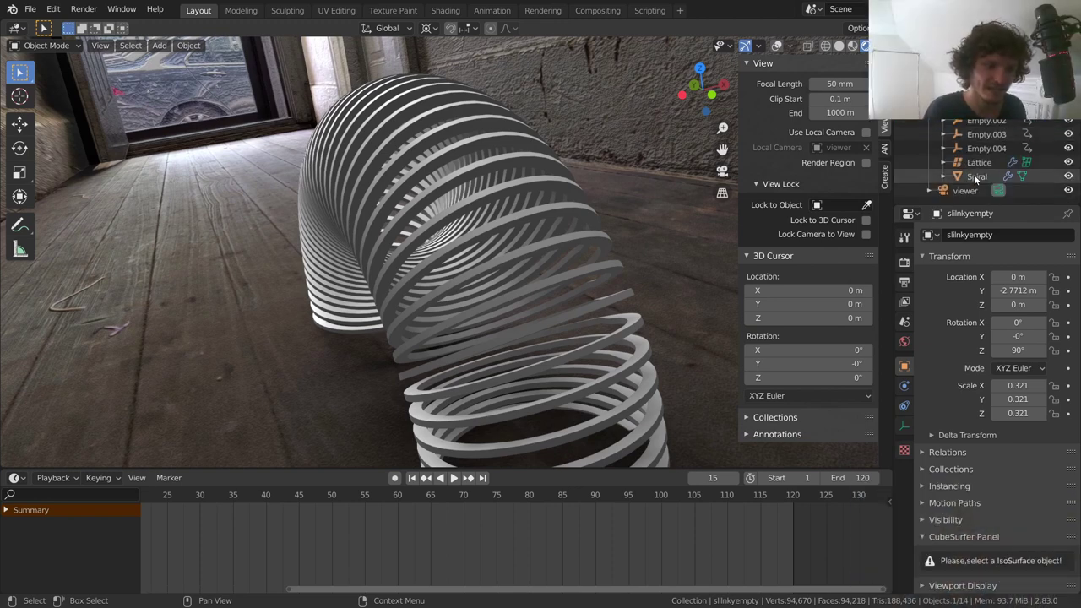
{"action": "left_click", "coordinate": [974, 174]}
{"action": "middle_click_drag", "start_coordinate": [392, 255], "coordinate": [422, 253]}
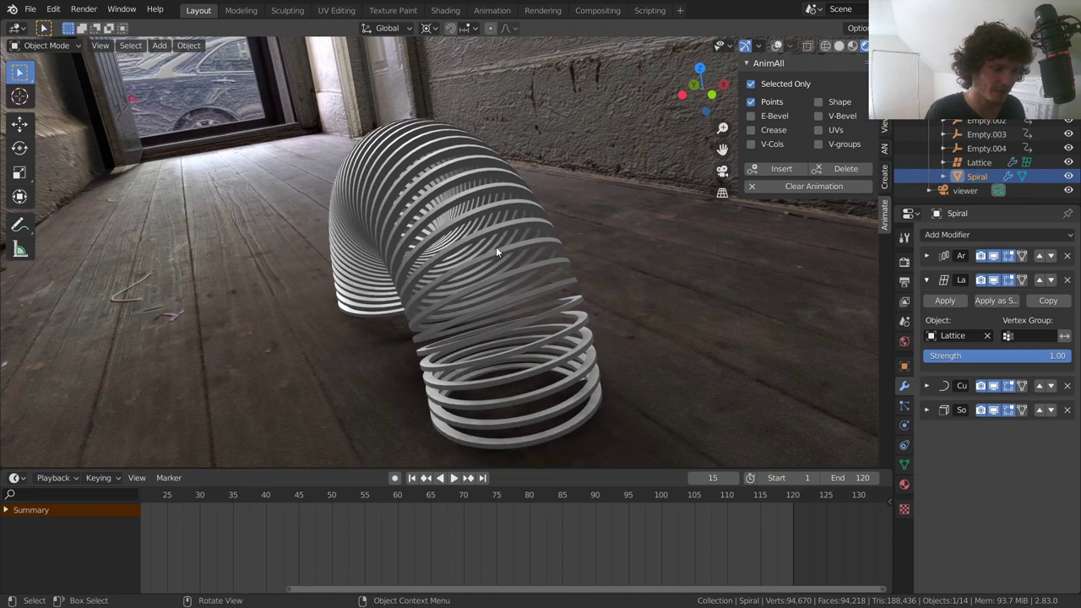
Step: Try a Solidify thickness of 0.16 m on Spiral, play the animation with it, and undo the thickness change
{"action": "left_click", "coordinate": [927, 410]}
{"action": "left_click_drag", "start_coordinate": [954, 466], "coordinate": [1005, 465]}
{"action": "key", "text": "space"}
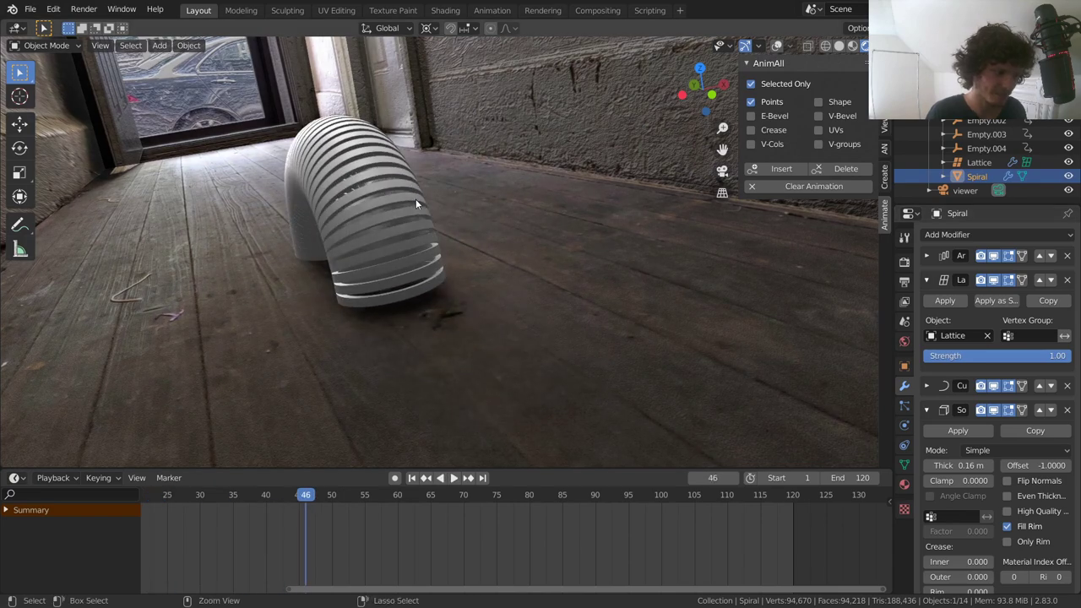
{"action": "key", "text": "ctrl+z"}
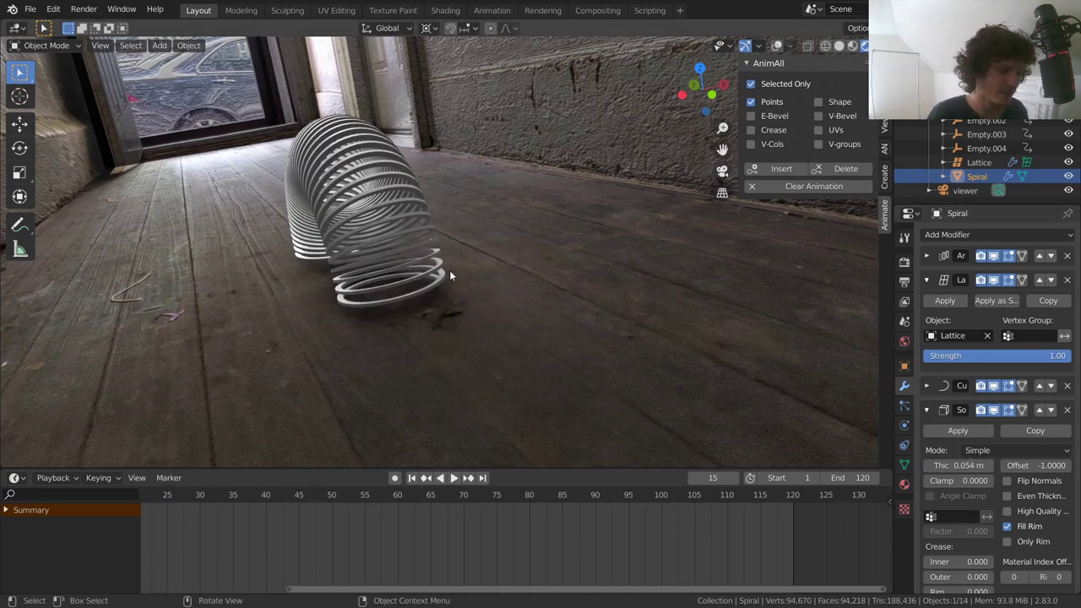
Step: Play the slinky animation from the first frame and watch the coils up close
{"action": "key", "text": "shift+Left"}
{"action": "middle_click_drag", "start_coordinate": [400, 251], "coordinate": [522, 286]}
{"action": "key", "text": "space"}
{"action": "key", "text": "space"}
Step: Enter Edit Mode on Spiral and select the inner edge loop of its base ring
{"action": "key", "text": "Tab"}
{"action": "middle_click_drag", "start_coordinate": [676, 124], "coordinate": [688, 243]}
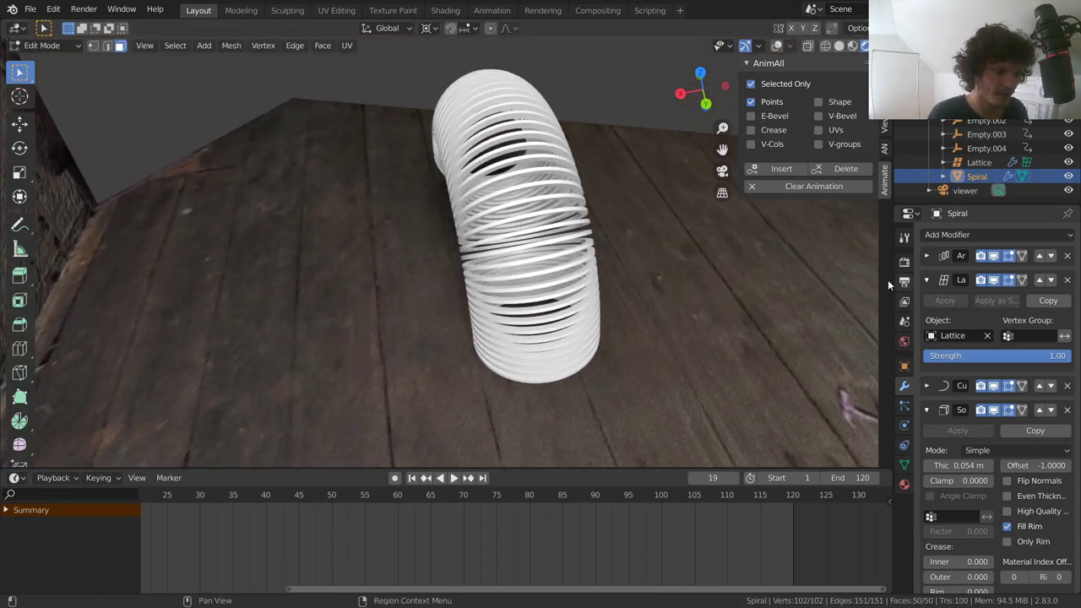
{"action": "scroll", "coordinate": [527, 245], "scroll_direction": "down", "scroll_amount": 8}
{"action": "scroll", "coordinate": [527, 244], "scroll_direction": "down", "scroll_amount": 5}
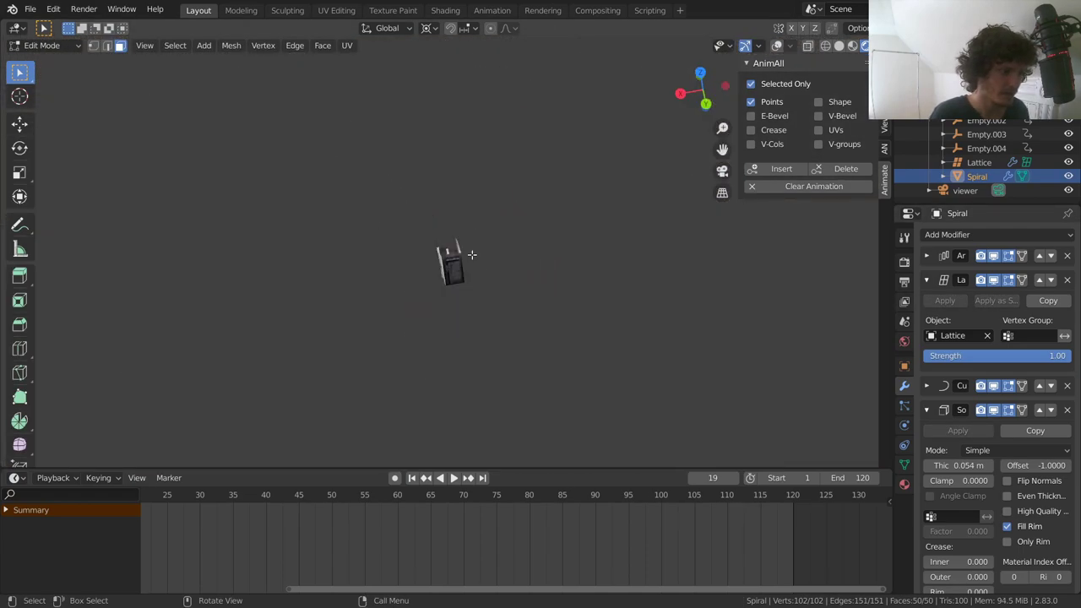
{"action": "scroll", "coordinate": [471, 253], "scroll_direction": "up", "scroll_amount": 15}
{"action": "scroll", "coordinate": [480, 255], "scroll_direction": "up", "scroll_amount": 10}
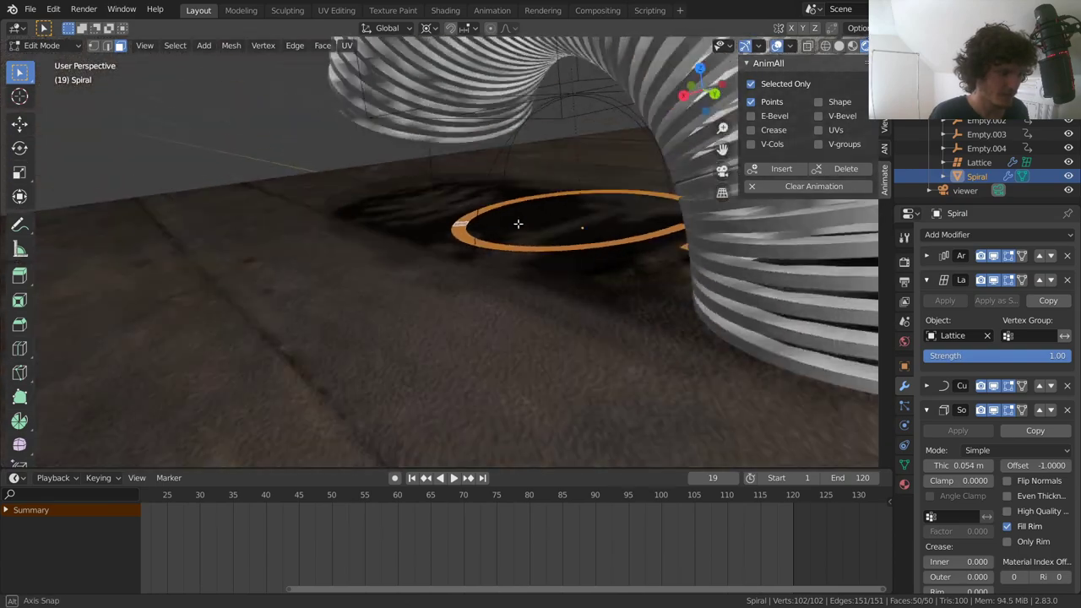
{"action": "middle_click_drag", "start_coordinate": [518, 223], "coordinate": [533, 214]}
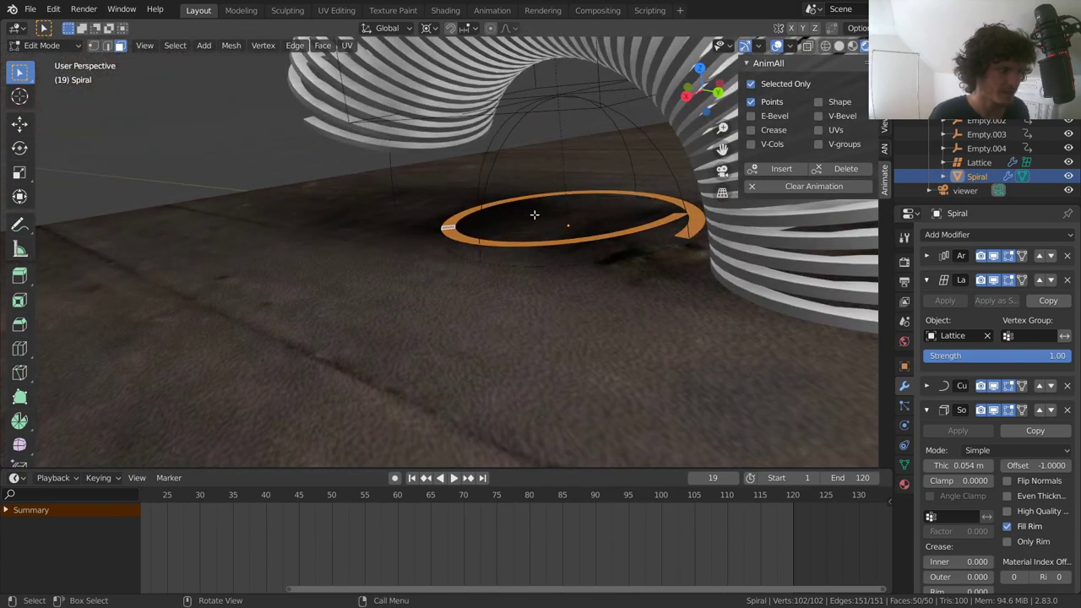
{"action": "left_click", "coordinate": [470, 214], "text": "alt"}
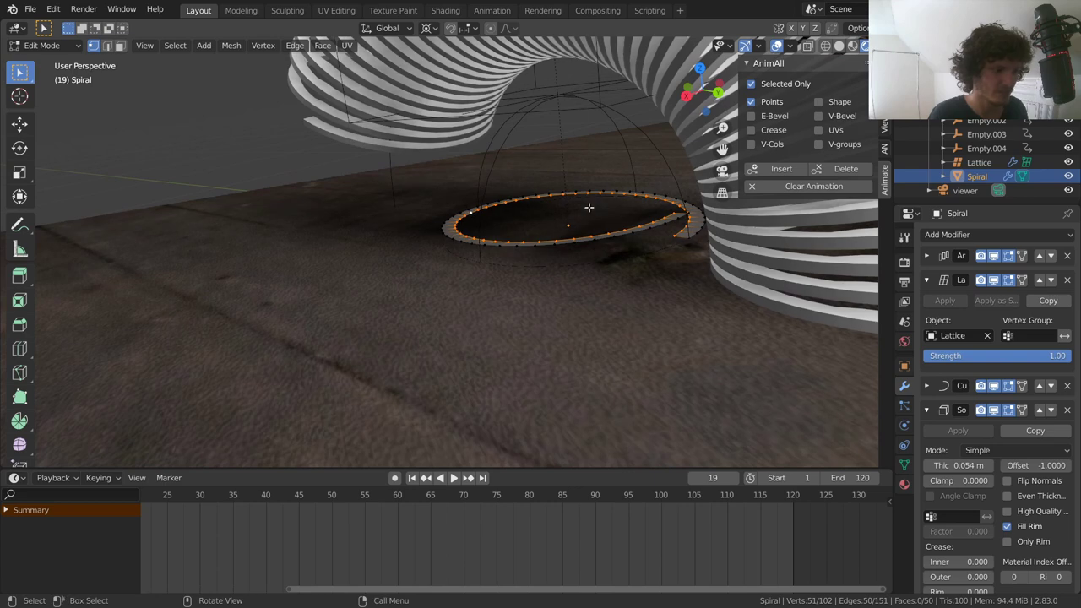
Step: Set the transform pivot point to Median Point and scale the ring's selected inner edge loop
{"action": "left_click", "coordinate": [430, 27]}
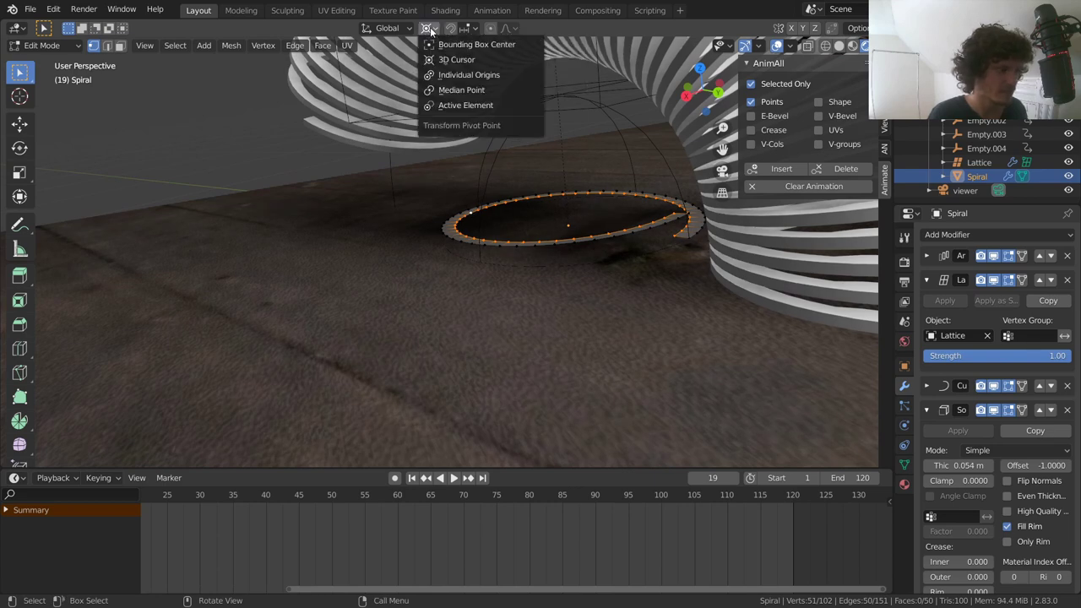
{"action": "left_click", "coordinate": [470, 92]}
{"action": "key", "text": "s"}
{"action": "key", "text": "Escape"}
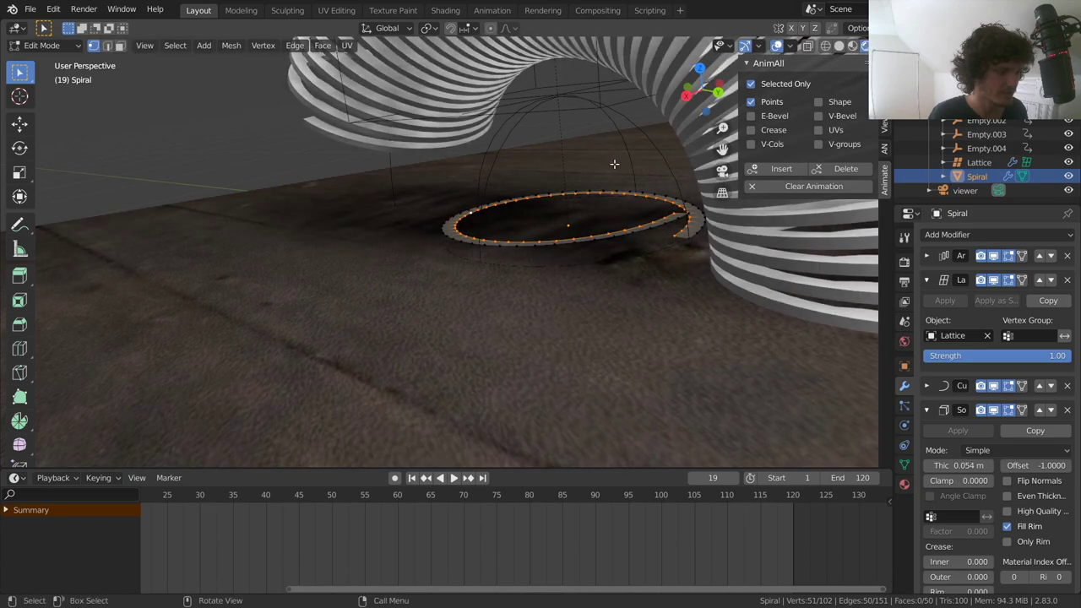
{"action": "scroll", "coordinate": [614, 163], "scroll_direction": "up", "scroll_amount": 3}
{"action": "middle_click_drag", "start_coordinate": [614, 163], "coordinate": [622, 223]}
{"action": "key", "text": "s"}
{"action": "left_click", "coordinate": [625, 211]}
Step: Scale the inner edge loop again in small increments to narrow the slinky's band, and return to Object Mode
{"action": "scroll", "coordinate": [623, 222], "scroll_direction": "down", "scroll_amount": 3}
{"action": "middle_click_drag", "start_coordinate": [558, 240], "coordinate": [518, 243]}
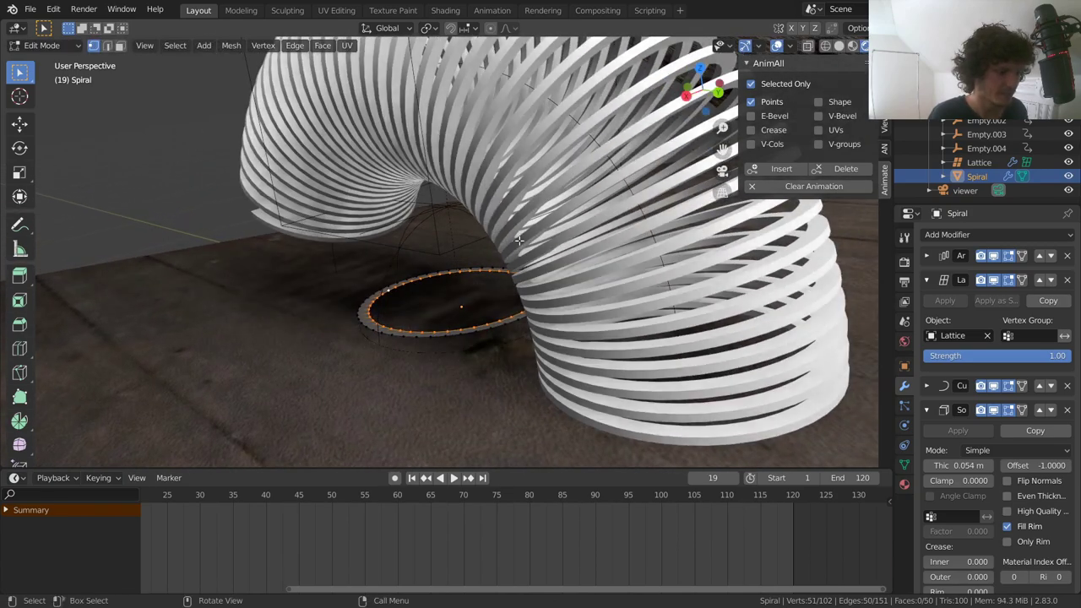
{"action": "key", "text": "s"}
{"action": "left_click", "coordinate": [531, 233]}
{"action": "key", "text": "s"}
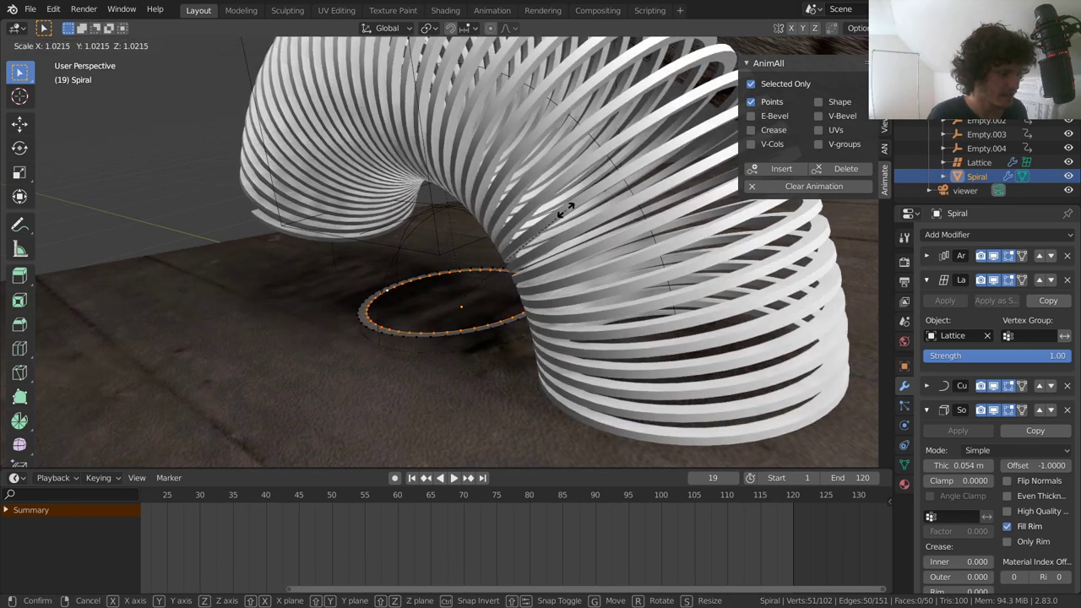
{"action": "left_click", "coordinate": [547, 224]}
{"action": "key", "text": "Tab"}
Step: Play the reshaped slinky's animation up close and through the camera view, and return to the first frame
{"action": "middle_click_drag", "start_coordinate": [554, 221], "coordinate": [476, 191]}
{"action": "key", "text": "space"}
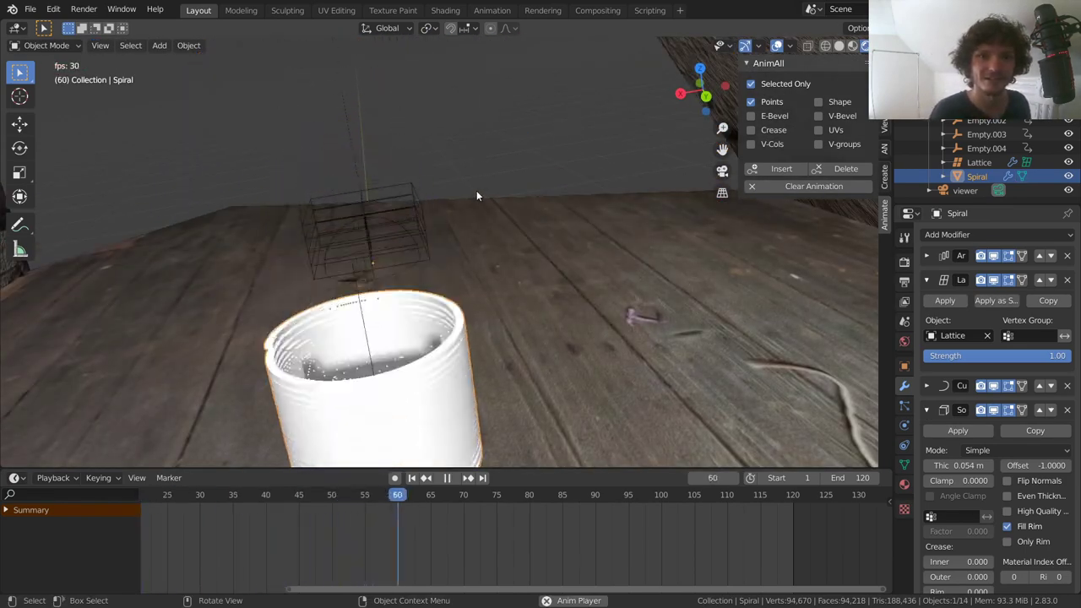
{"action": "key", "text": "Escape"}
{"action": "key", "text": "KP_0"}
{"action": "key", "text": "space"}
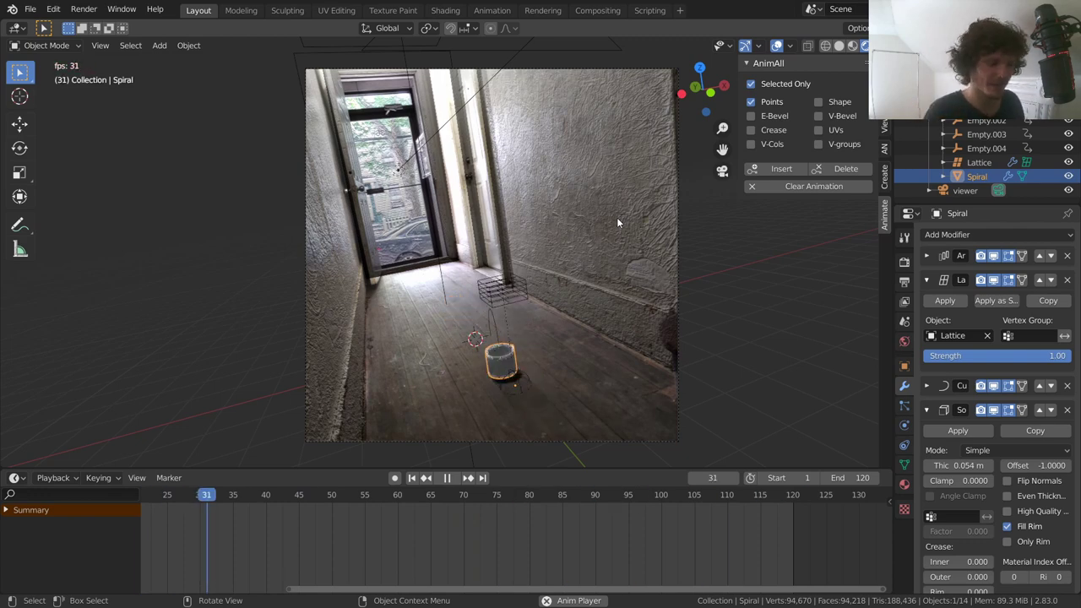
{"action": "key", "text": "space"}
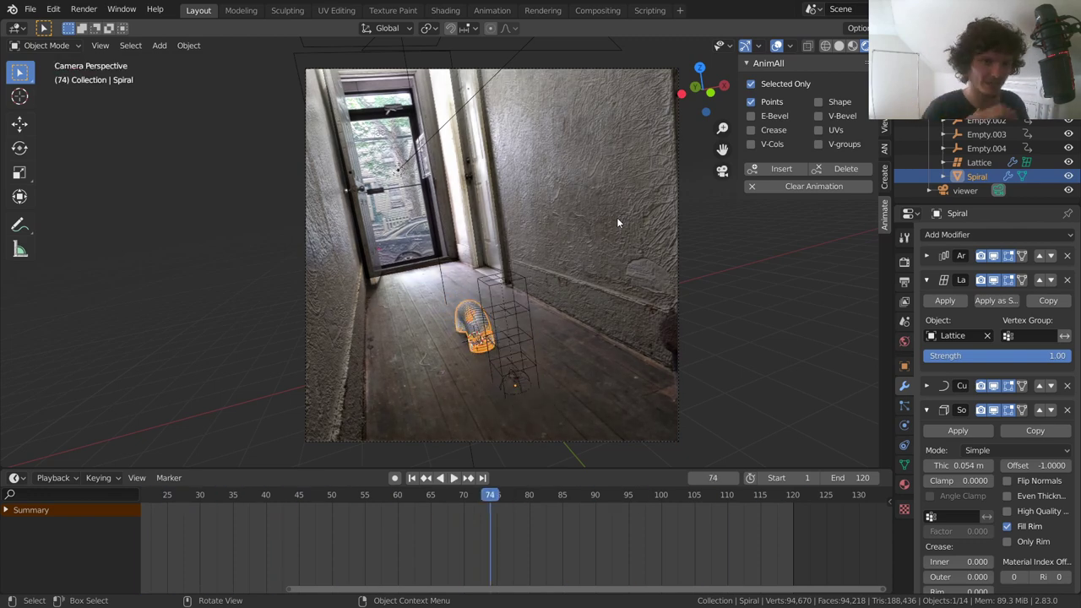
{"action": "key", "text": "shift+Left"}
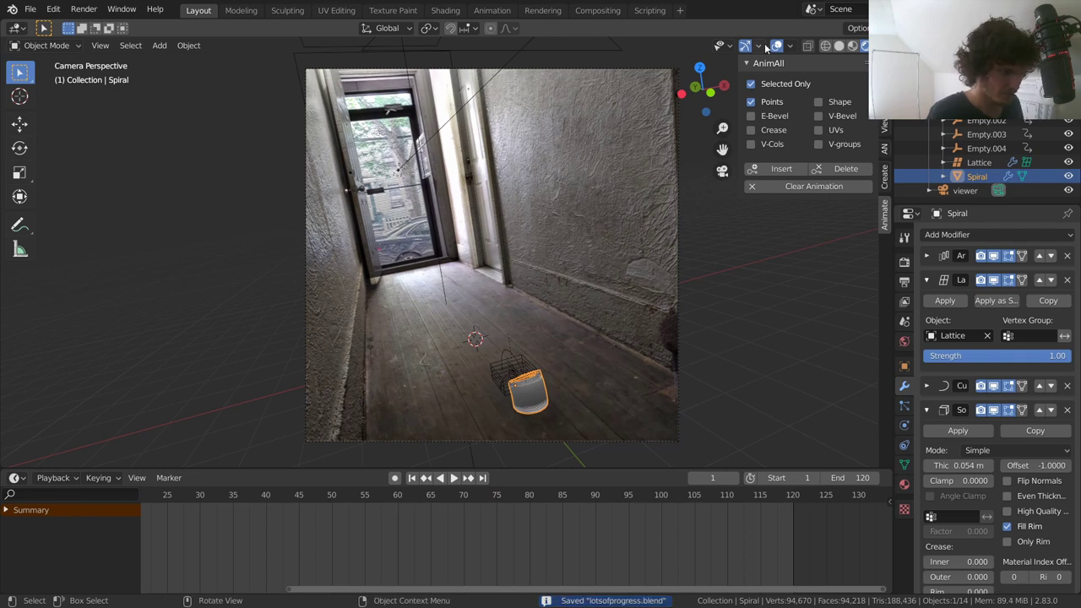
Step: Hide the overlays and, with the camera locked to the view, move viewer low behind the slinky to about X -1.03, Y -5.91, Z 1.39 m
{"action": "left_click", "coordinate": [777, 45]}
{"action": "left_click", "coordinate": [963, 191]}
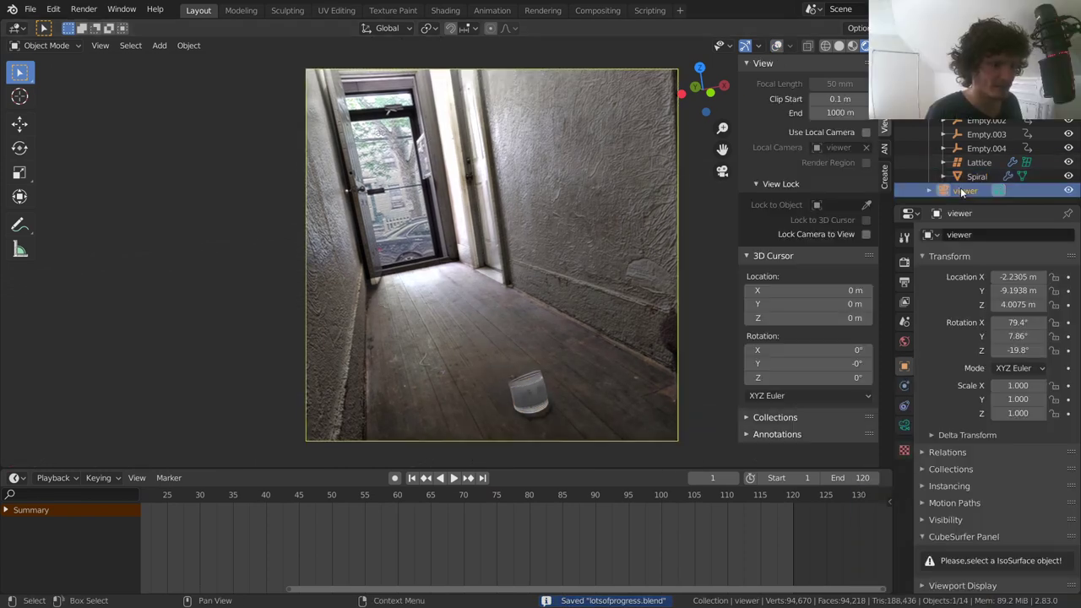
{"action": "key", "text": "g"}
{"action": "left_click", "coordinate": [641, 299]}
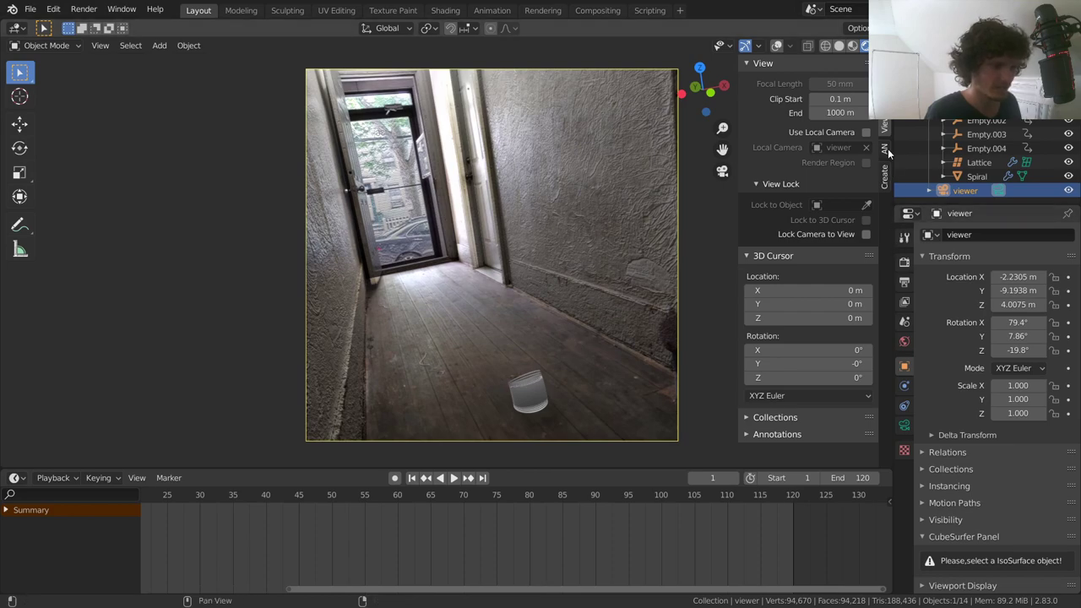
{"action": "scroll", "coordinate": [531, 261], "scroll_direction": "up", "scroll_amount": 3}
{"action": "middle_click_drag", "start_coordinate": [532, 261], "coordinate": [492, 238]}
{"action": "key", "text": "space"}
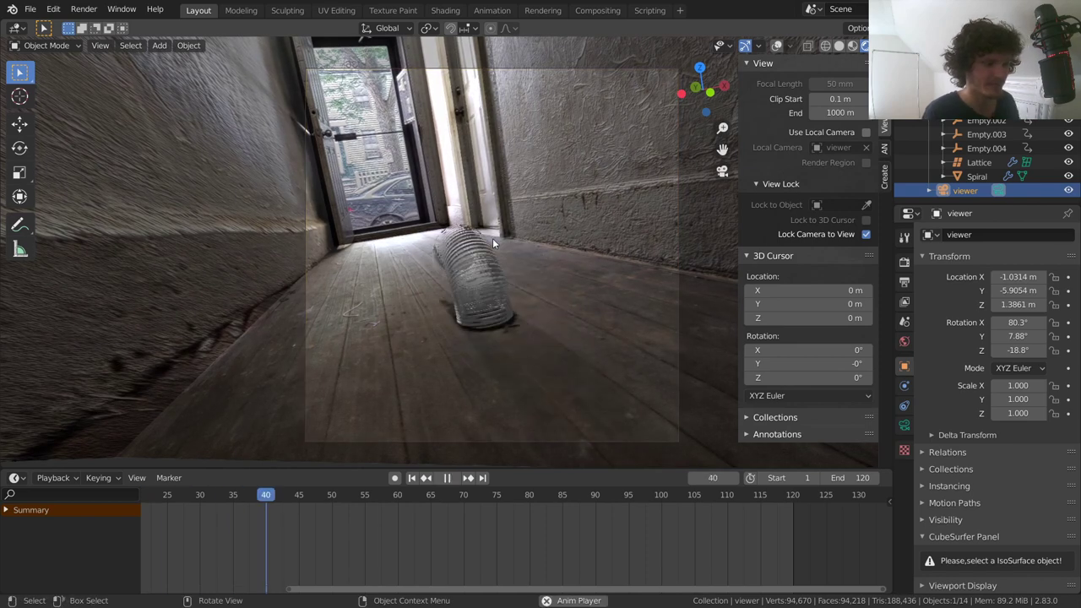
{"action": "key", "text": "space"}
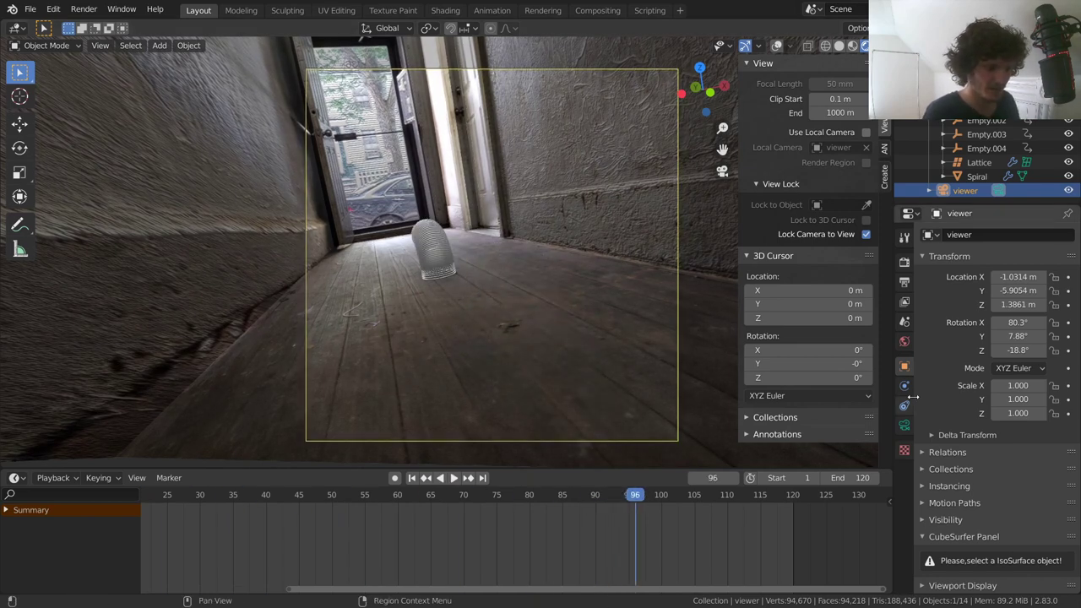
Step: Set the viewer camera's passepartout opacity to 1.000
{"action": "left_click", "coordinate": [905, 425]}
{"action": "scroll", "coordinate": [997, 439], "scroll_direction": "down", "scroll_amount": 8}
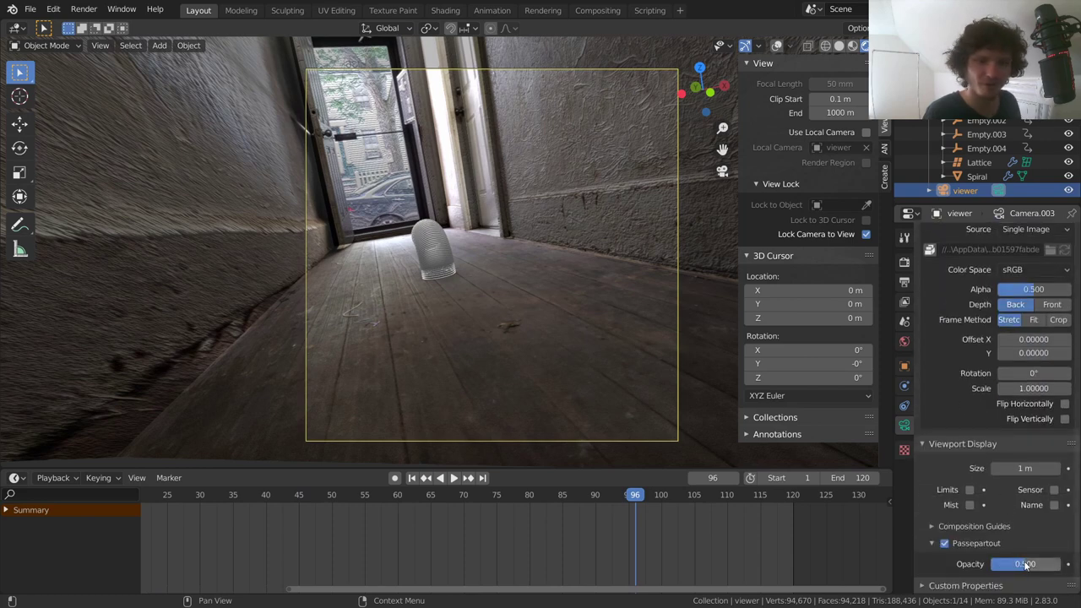
{"action": "left_click_drag", "start_coordinate": [1026, 574], "coordinate": [1066, 573]}
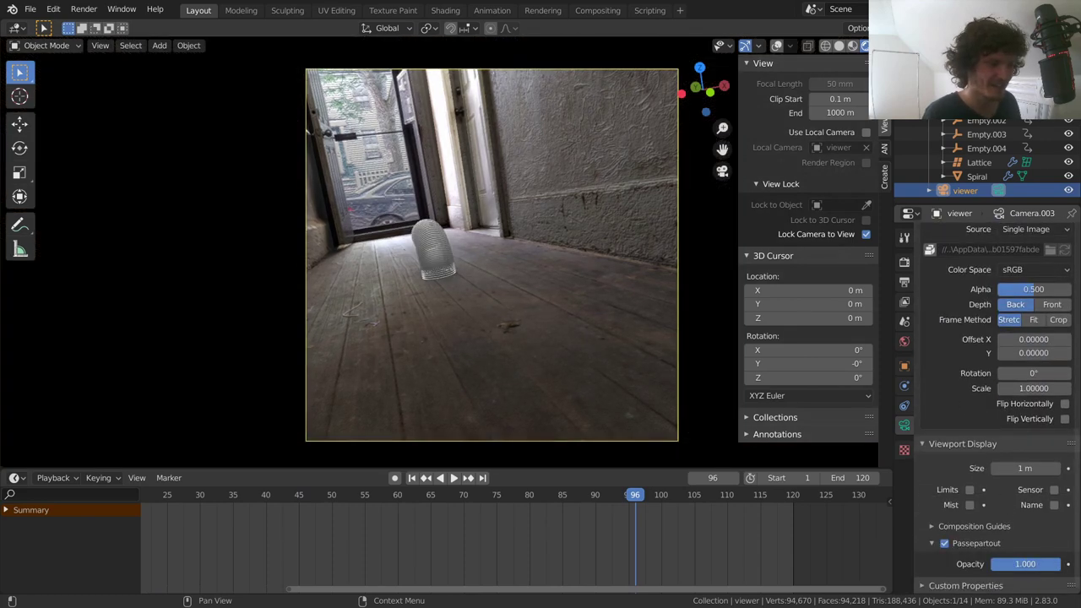
Step: Replay the animation from the first frame and insert a LocRotScale keyframe for the viewer camera at frame 1
{"action": "key", "text": "shift+Left"}
{"action": "key", "text": "space"}
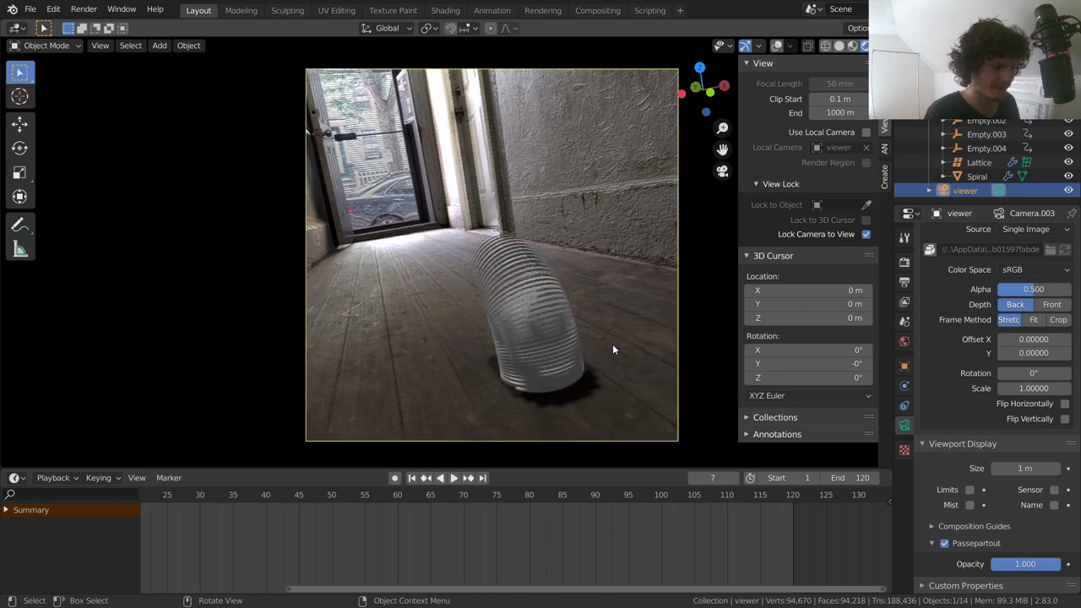
{"action": "key", "text": "Escape"}
{"action": "key", "text": "i"}
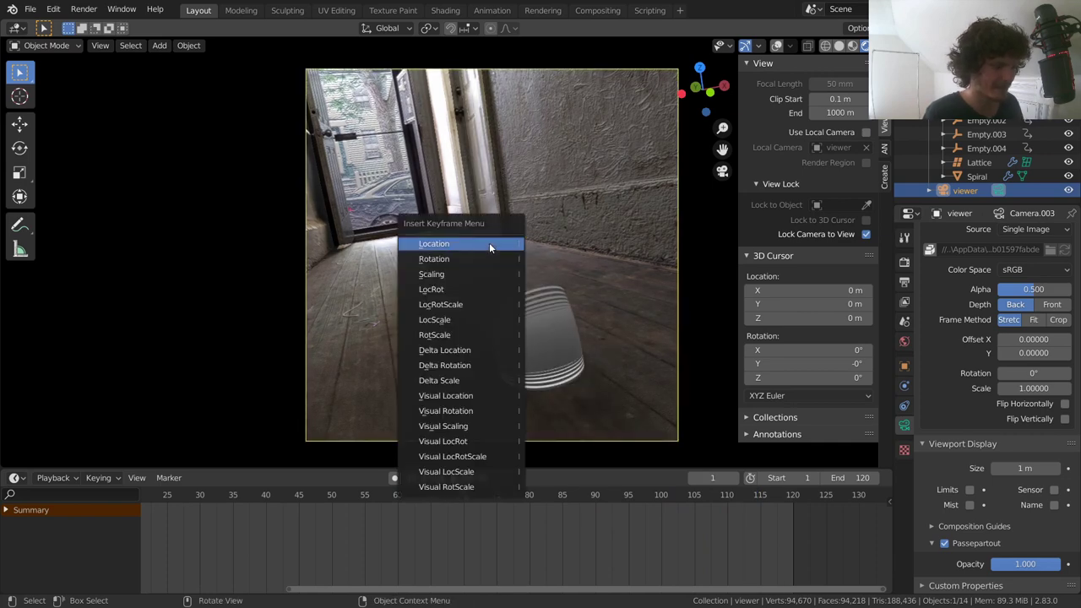
{"action": "left_click", "coordinate": [441, 305]}
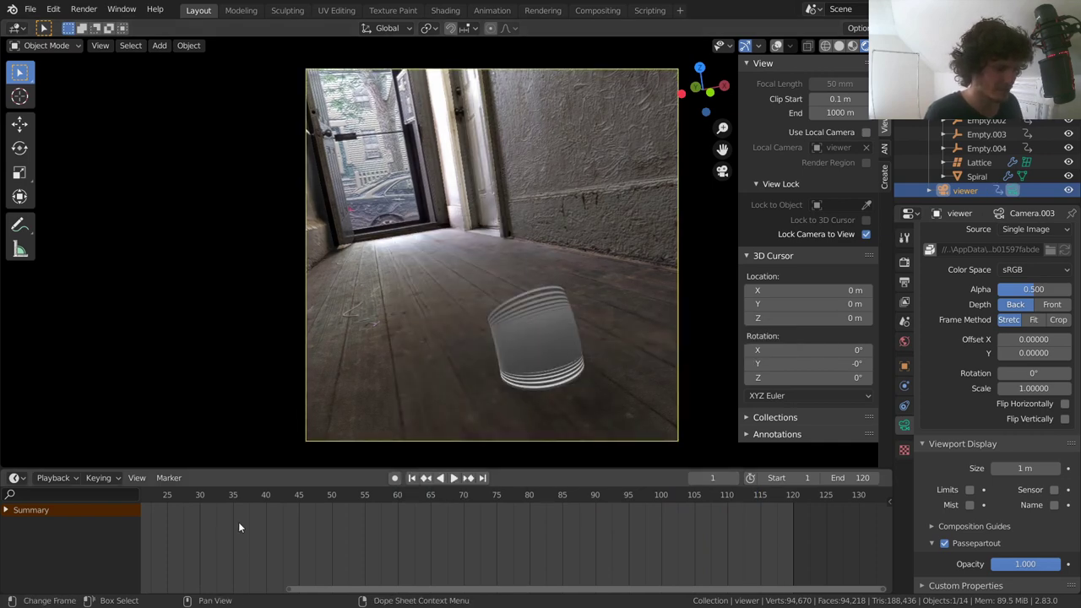
Step: At frame 120, move the viewer camera about 3.09 m along Y and about 1.62 m along X
{"action": "scroll", "coordinate": [424, 517], "scroll_direction": "down", "scroll_amount": 4}
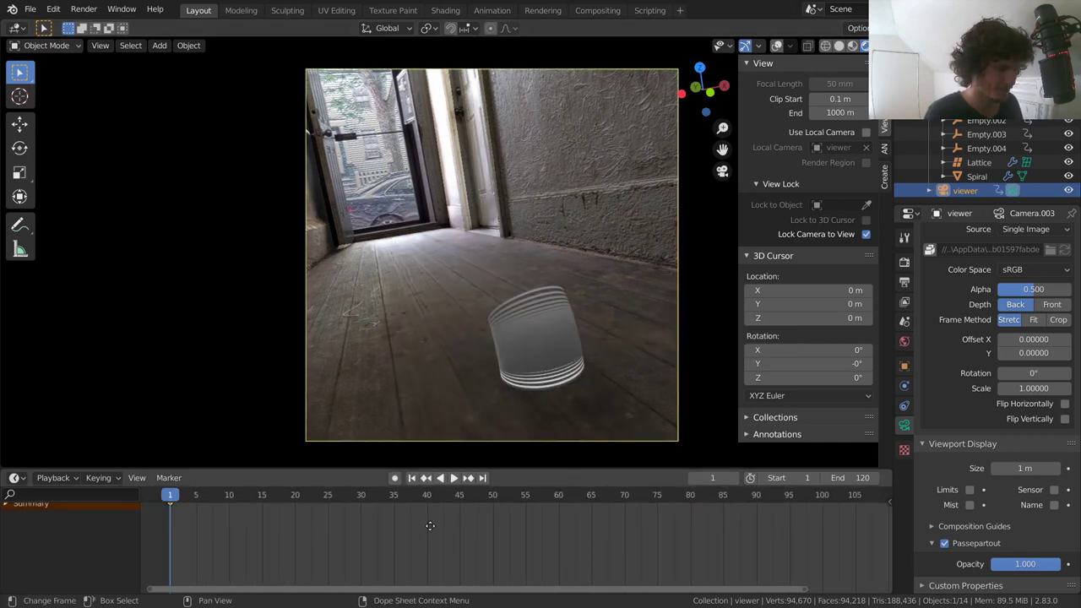
{"action": "left_click", "coordinate": [738, 494]}
{"action": "key", "text": "g"}
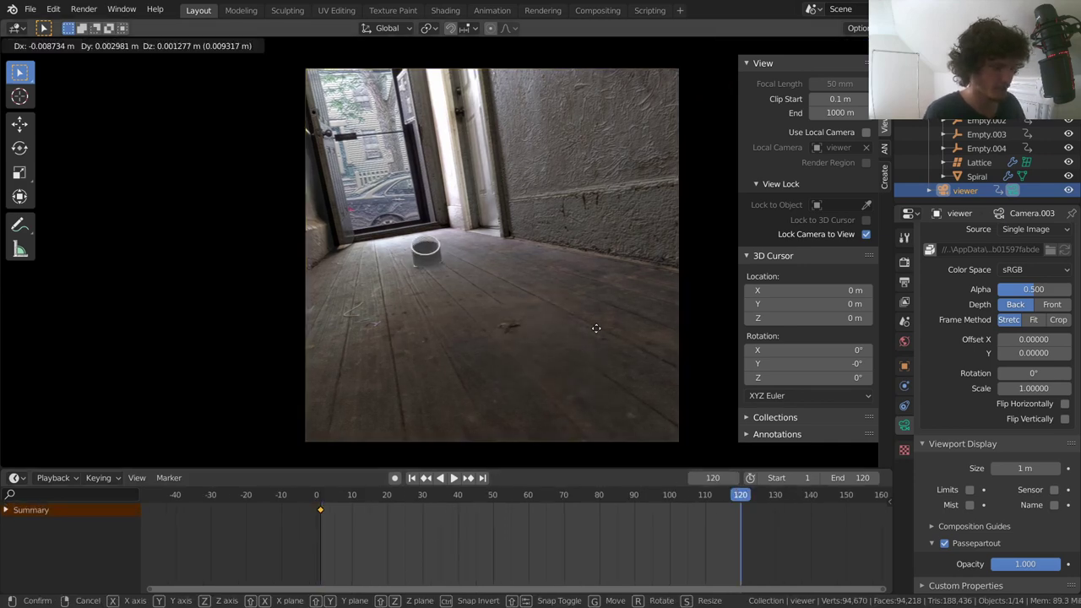
{"action": "key", "text": "y"}
{"action": "left_click", "coordinate": [562, 298]}
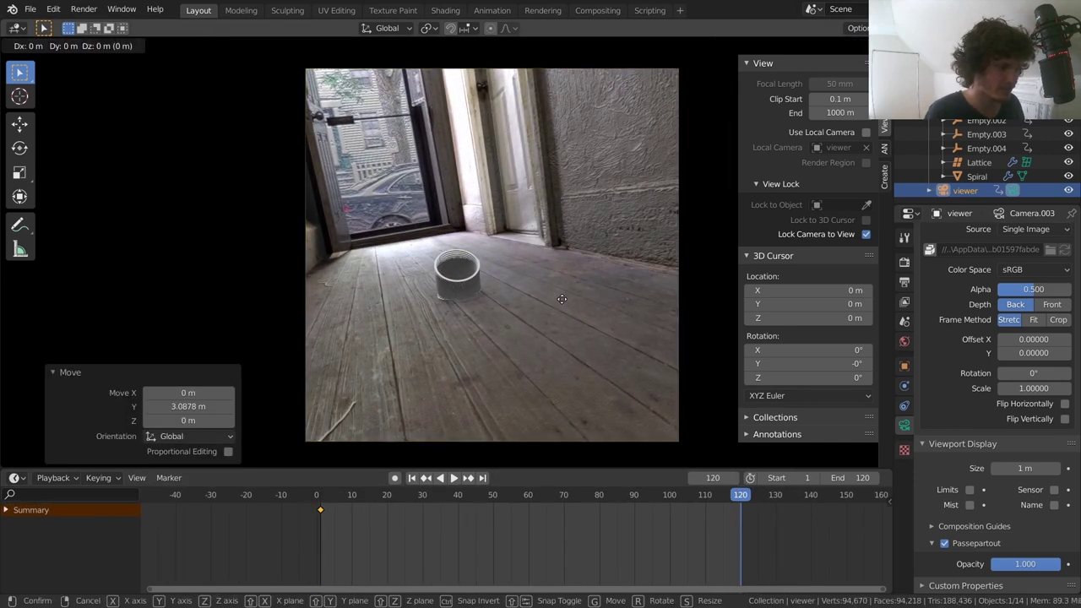
{"action": "key", "text": "g"}
{"action": "key", "text": "x"}
{"action": "left_click", "coordinate": [648, 296]}
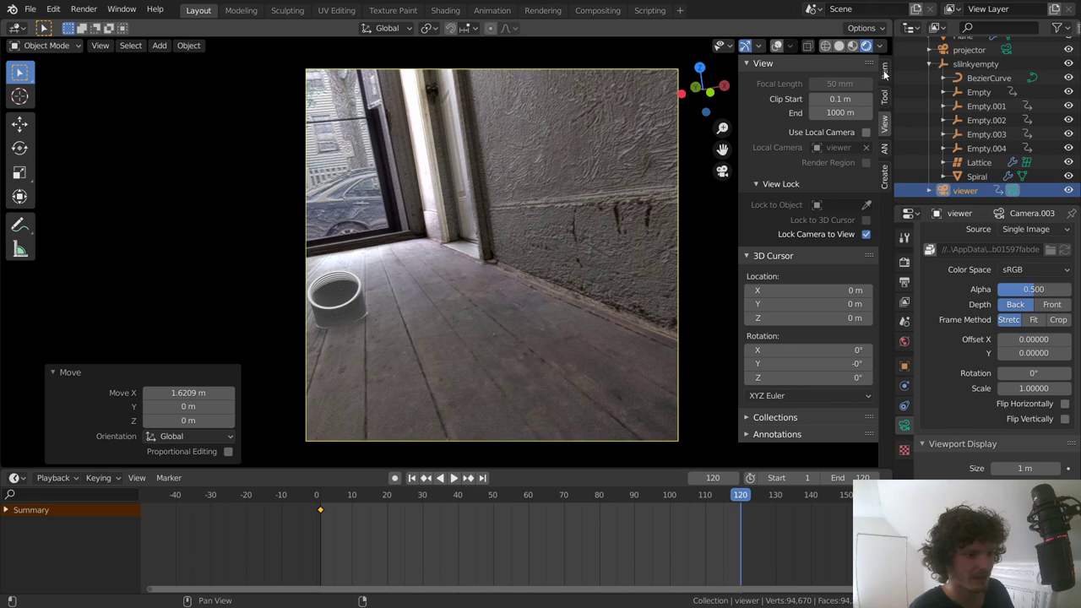
Step: Rotate the viewer camera at frame 120 to about X 78.9°, Y 8.18°, Z 3.86° and shift it about 0.145 m along X
{"action": "left_click", "coordinate": [885, 71]}
{"action": "left_click_drag", "start_coordinate": [794, 155], "coordinate": [853, 182]}
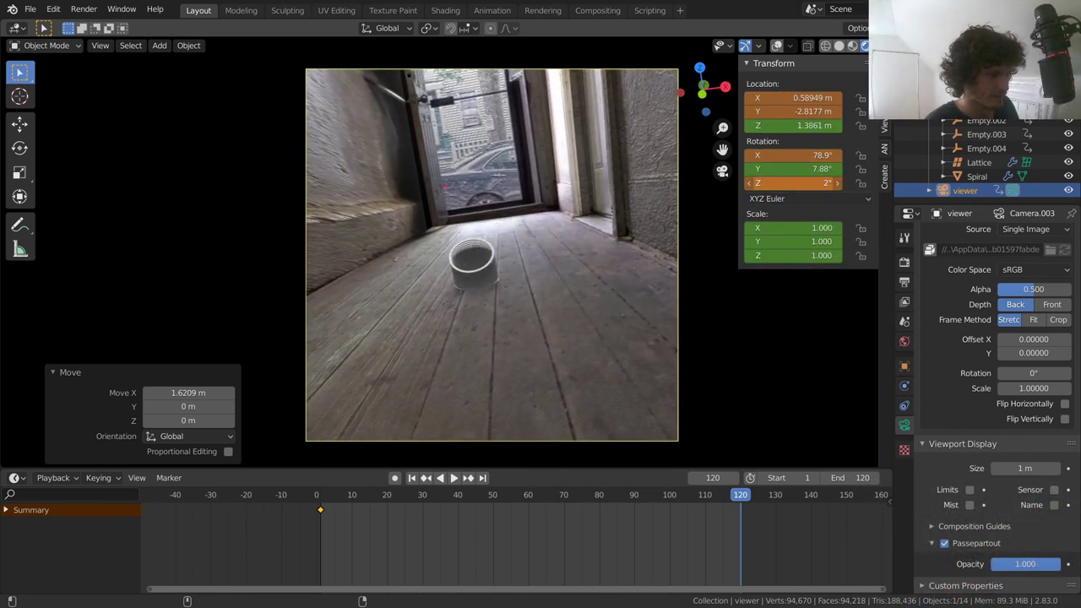
{"action": "left_click_drag", "start_coordinate": [787, 169], "coordinate": [787, 171]}
{"action": "key", "text": "g"}
{"action": "key", "text": "x"}
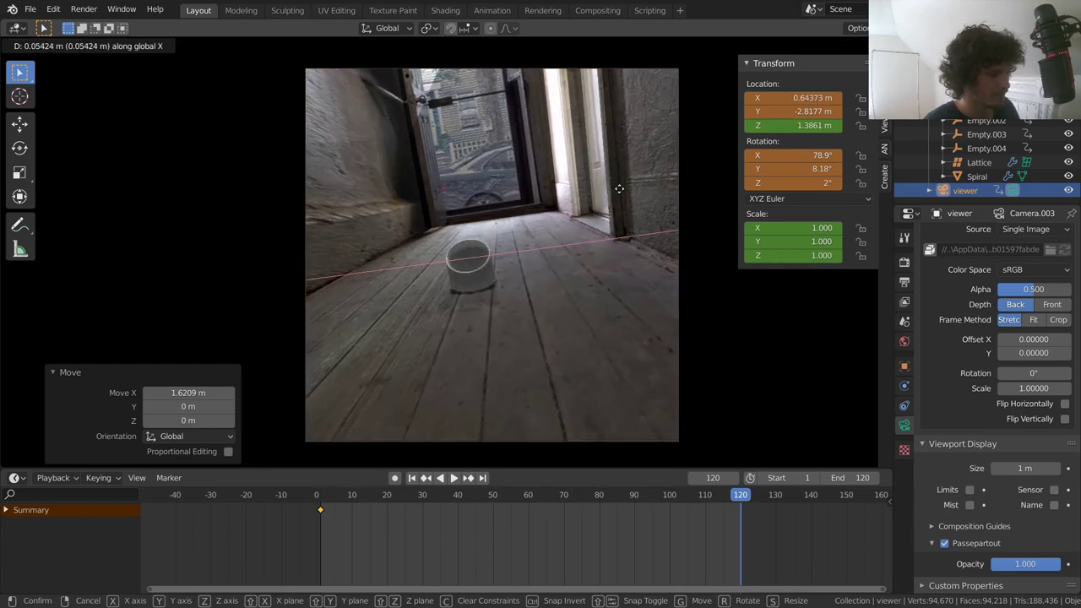
{"action": "left_click", "coordinate": [623, 188]}
{"action": "left_click_drag", "start_coordinate": [784, 184], "coordinate": [784, 185]}
Step: Insert a LocRotScale keyframe for the viewer camera at frame 120 and play the animation
{"action": "key", "text": "i"}
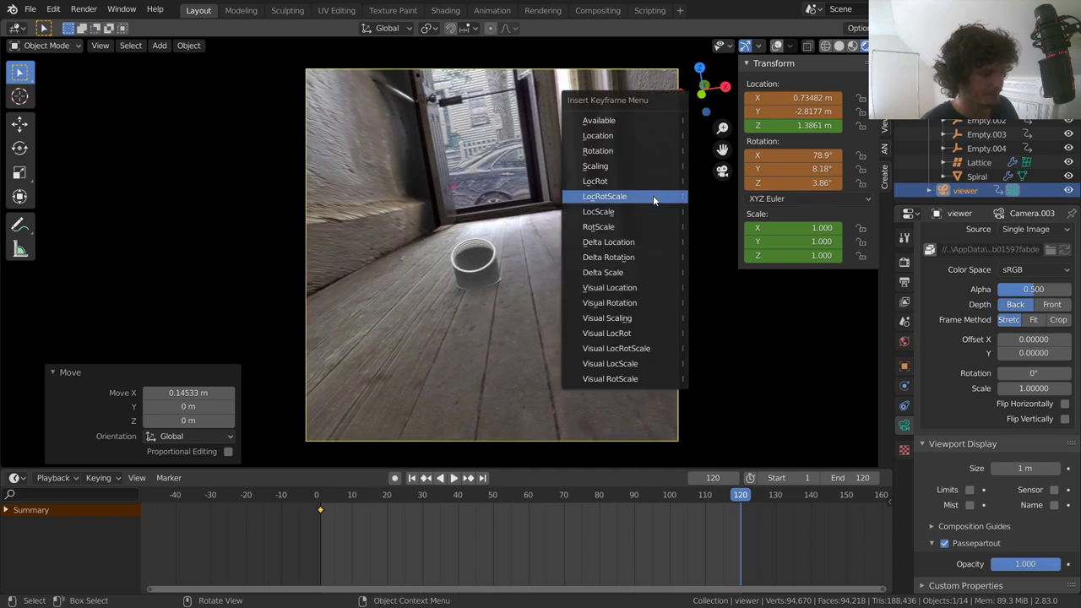
{"action": "left_click", "coordinate": [653, 195]}
{"action": "key", "text": "space"}
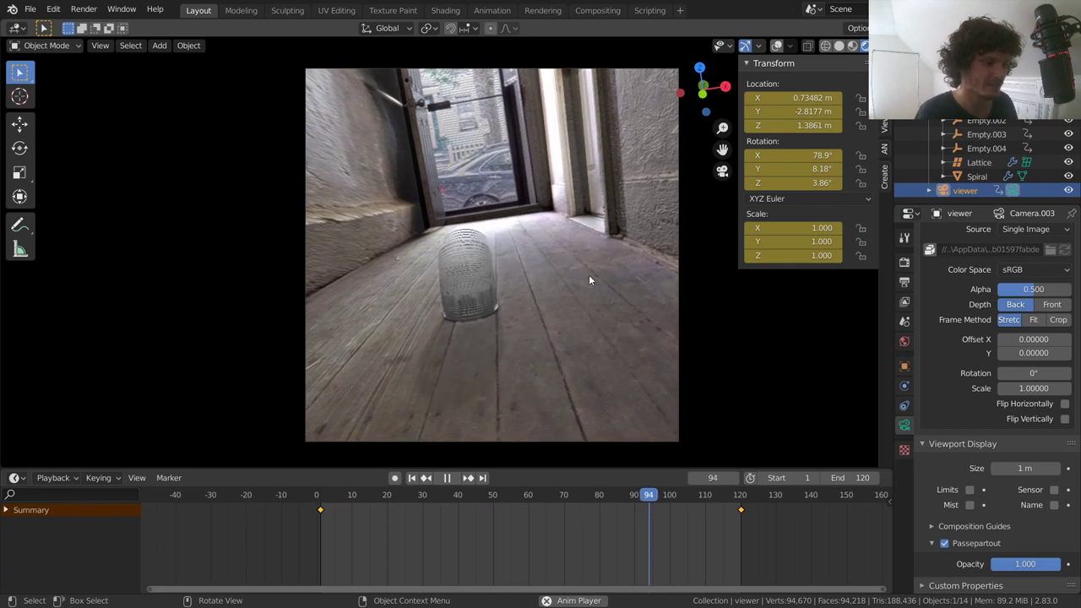
Step: Set the viewer camera keyframes' interpolation to Linear and check the camera motion in playback
{"action": "key", "text": "t"}
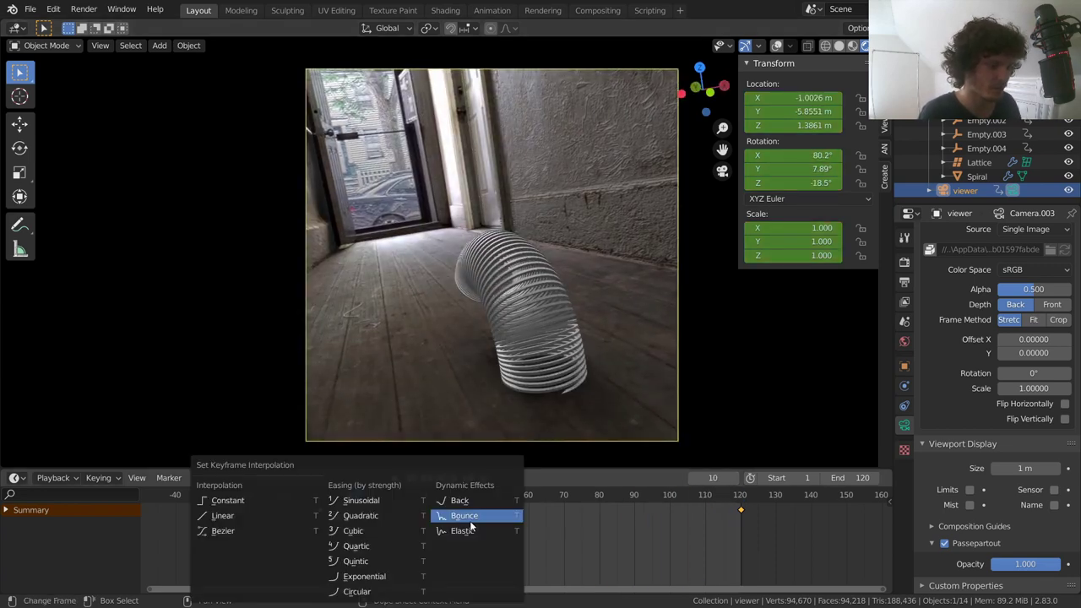
{"action": "left_click", "coordinate": [244, 521]}
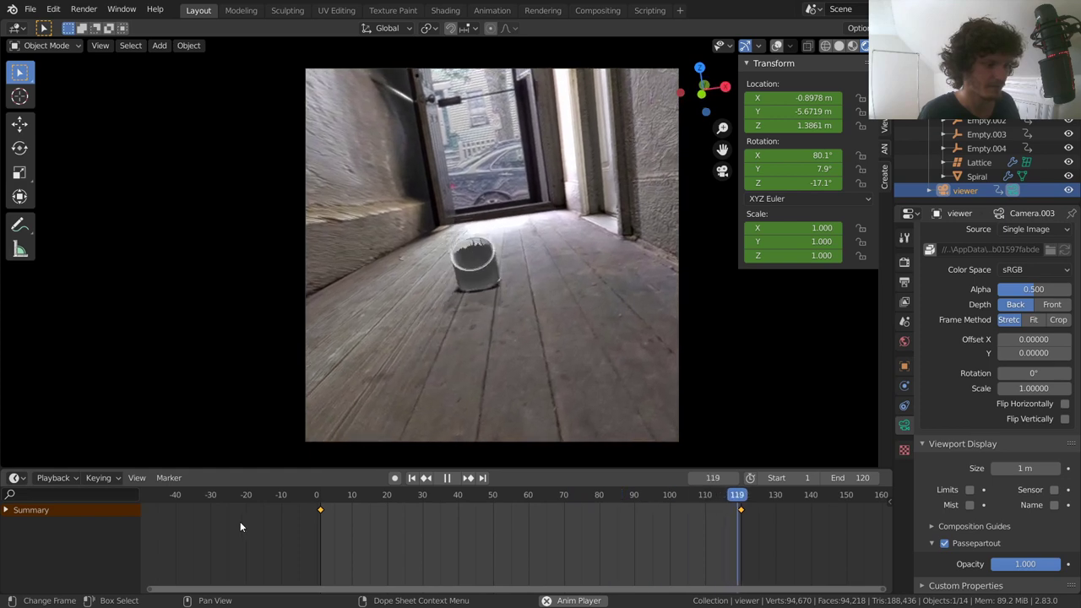
{"action": "key", "text": "space"}
Step: Try the Cycles render engine with the device set to GPU Compute
{"action": "left_click", "coordinate": [905, 263]}
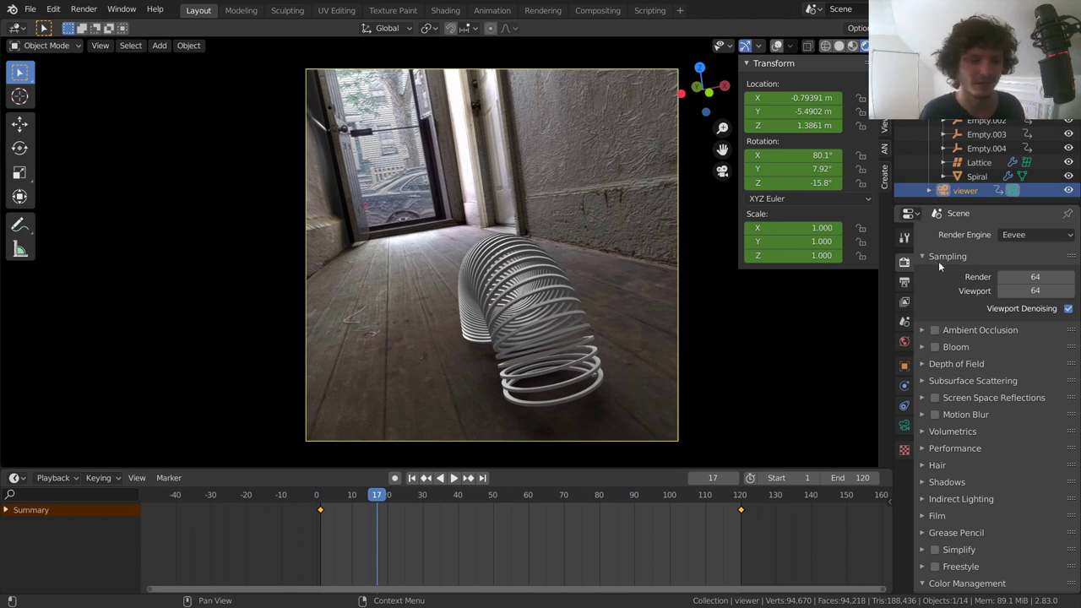
{"action": "left_click", "coordinate": [1032, 236]}
{"action": "left_click", "coordinate": [1025, 281]}
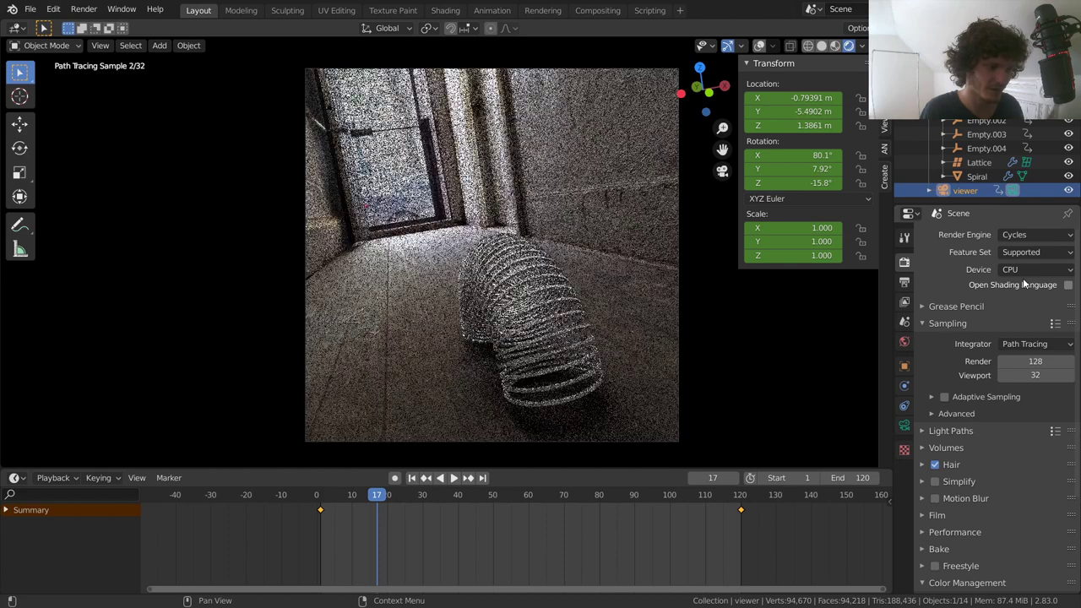
{"action": "left_click", "coordinate": [1028, 269]}
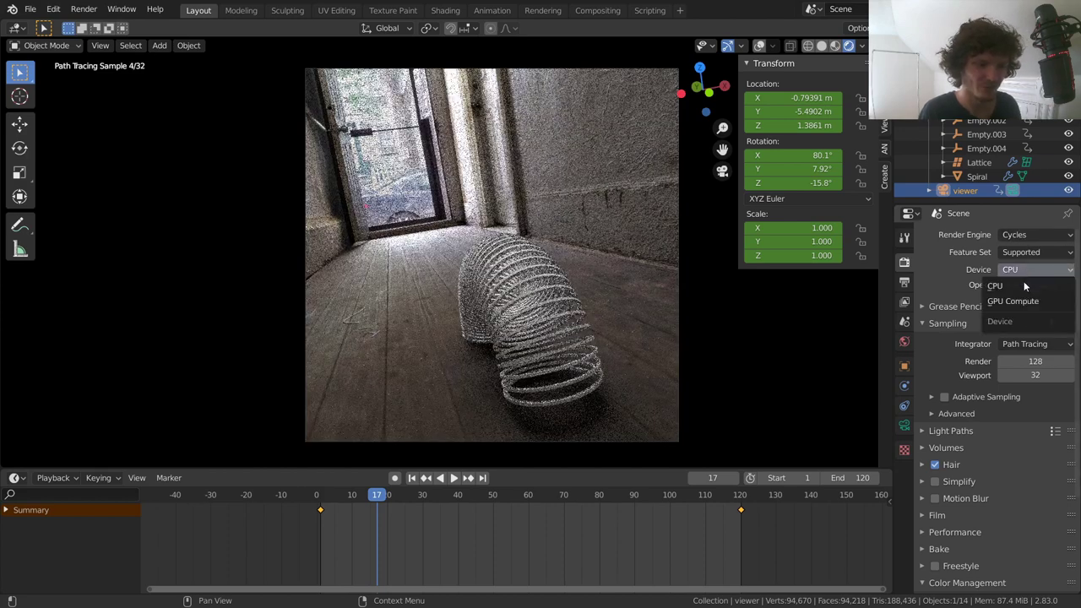
{"action": "left_click", "coordinate": [1018, 297]}
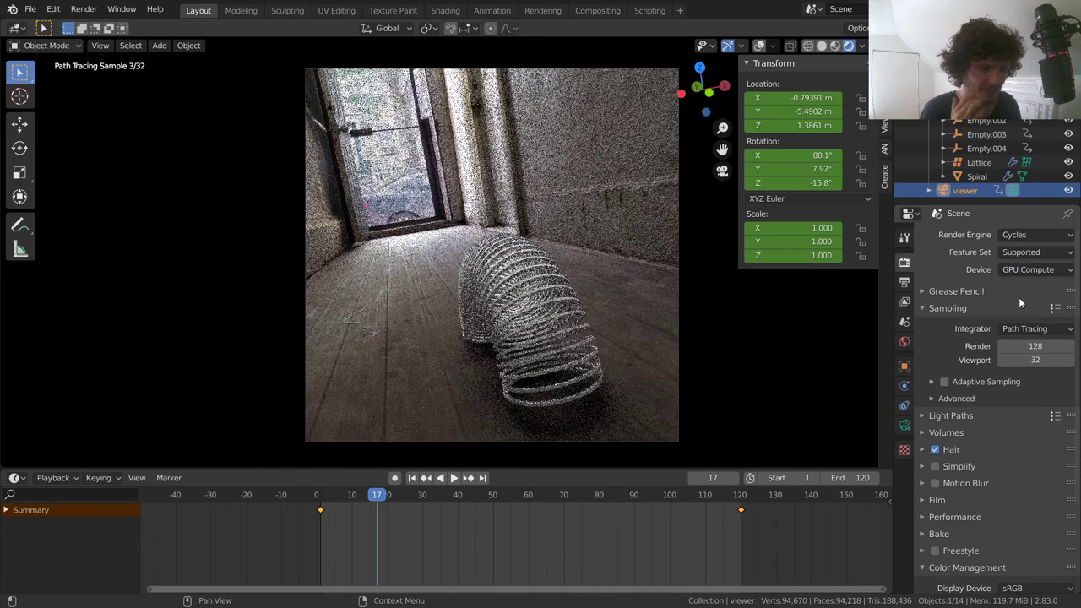
Step: Return the render engine to Eevee and save the file after playing the animation to frame 66
{"action": "left_click", "coordinate": [1026, 235]}
{"action": "left_click", "coordinate": [1015, 245]}
{"action": "key", "text": "space"}
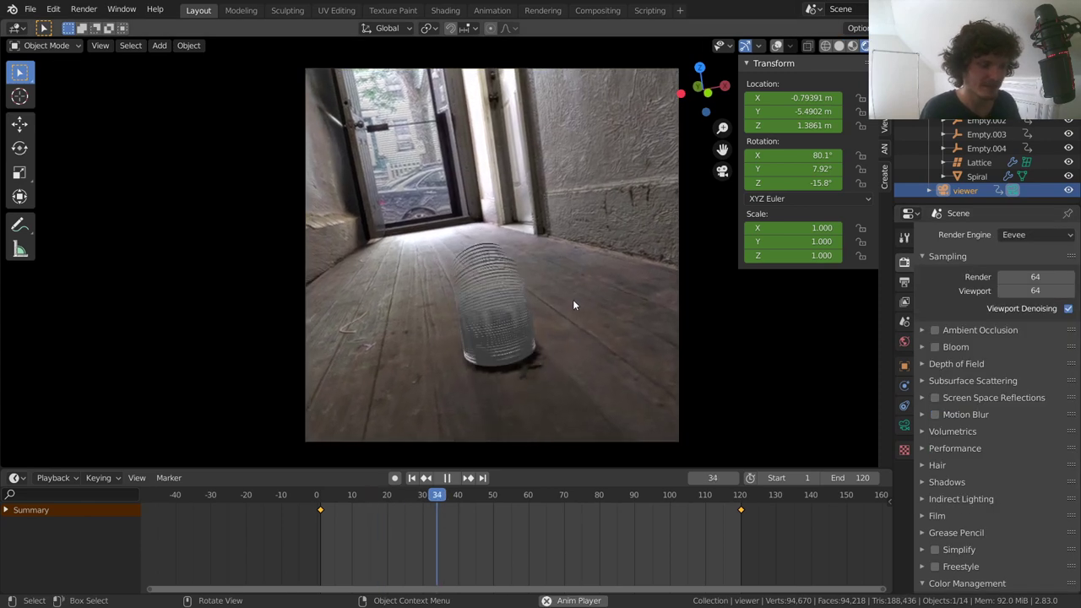
{"action": "key", "text": "space"}
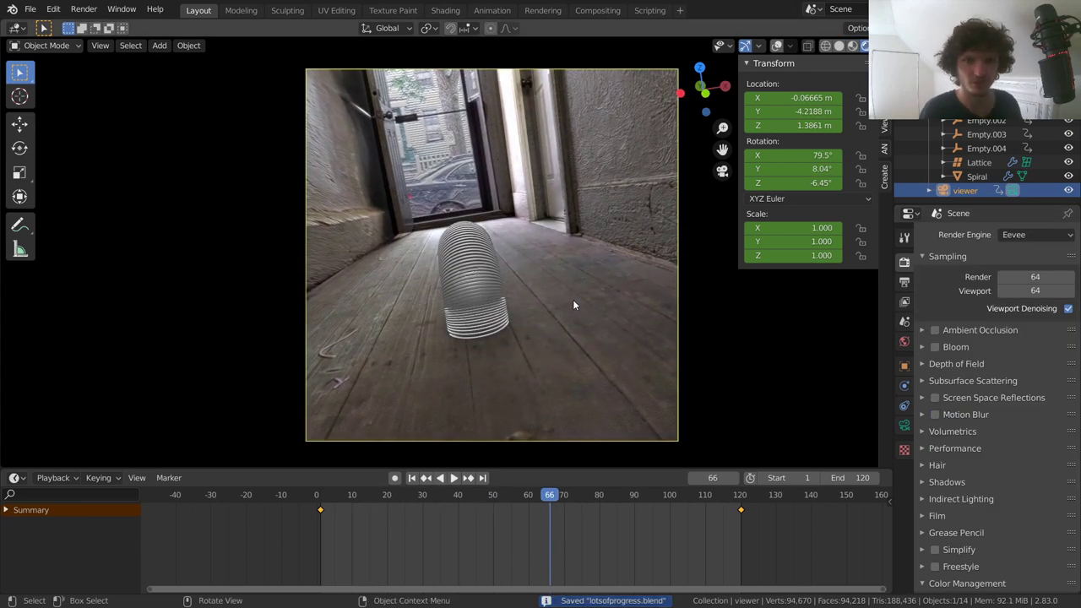